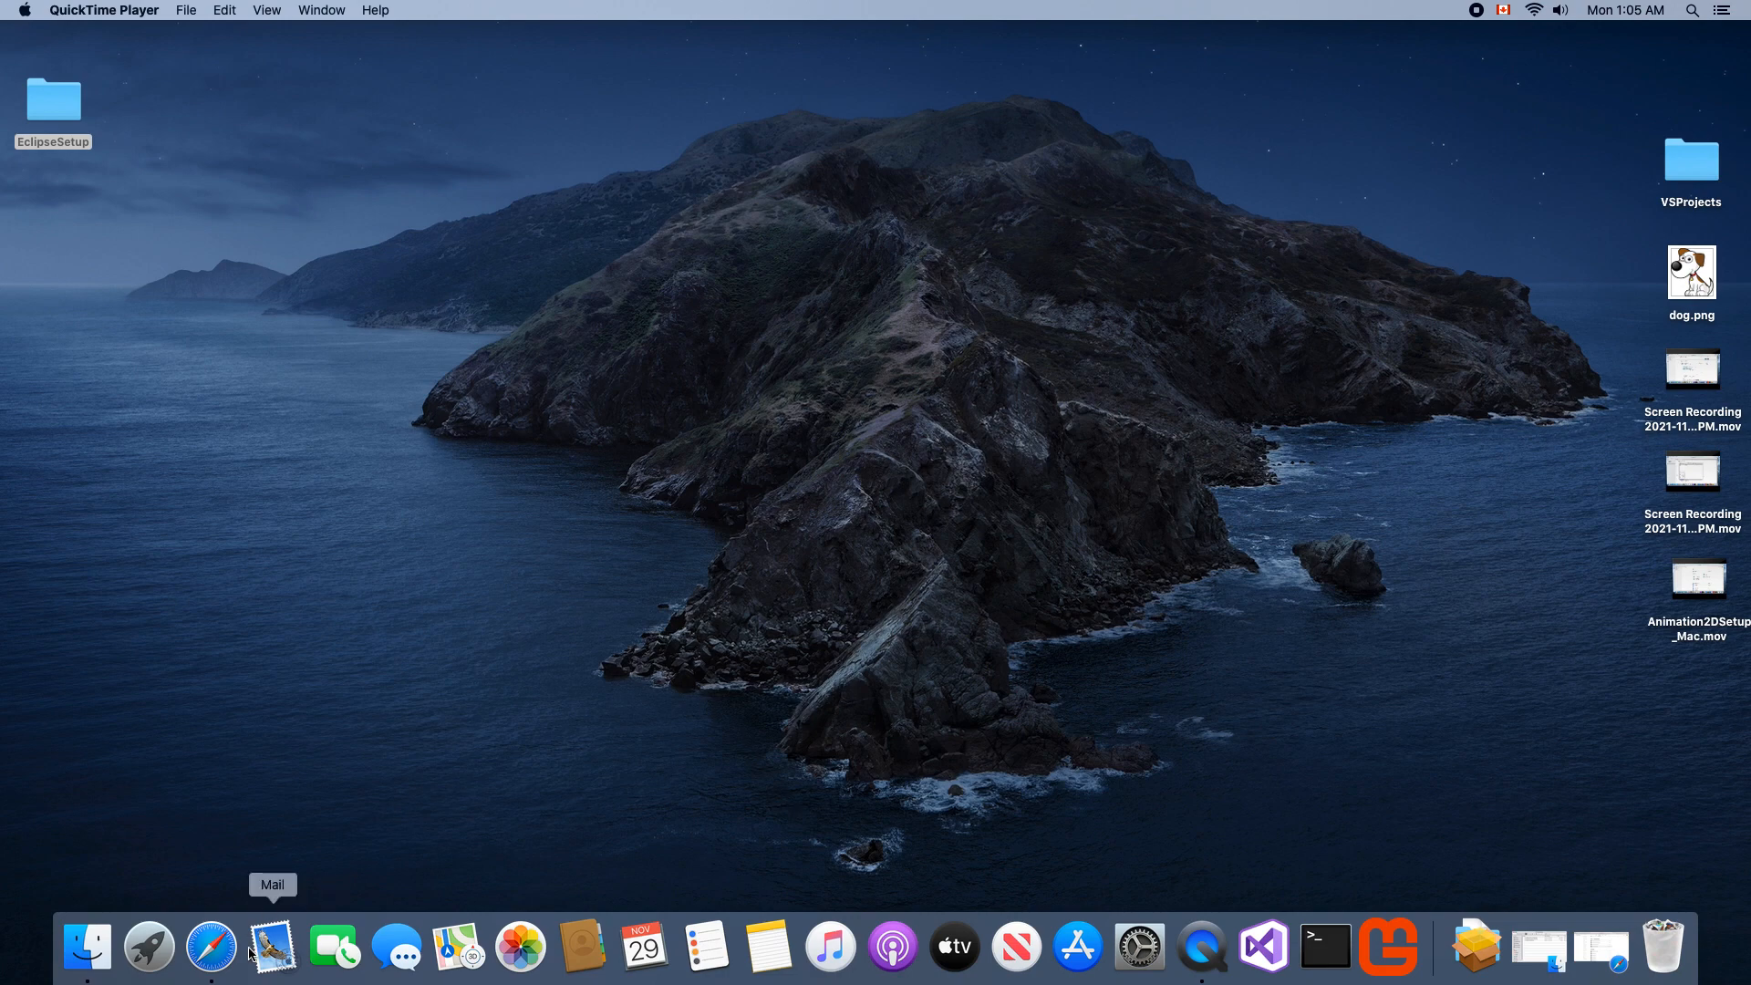
# Switch to Safari, open the 01_Eclipse_Setup document and review the Part 1 instructions for downloading the needed software and files
pyautogui.click(220, 960)
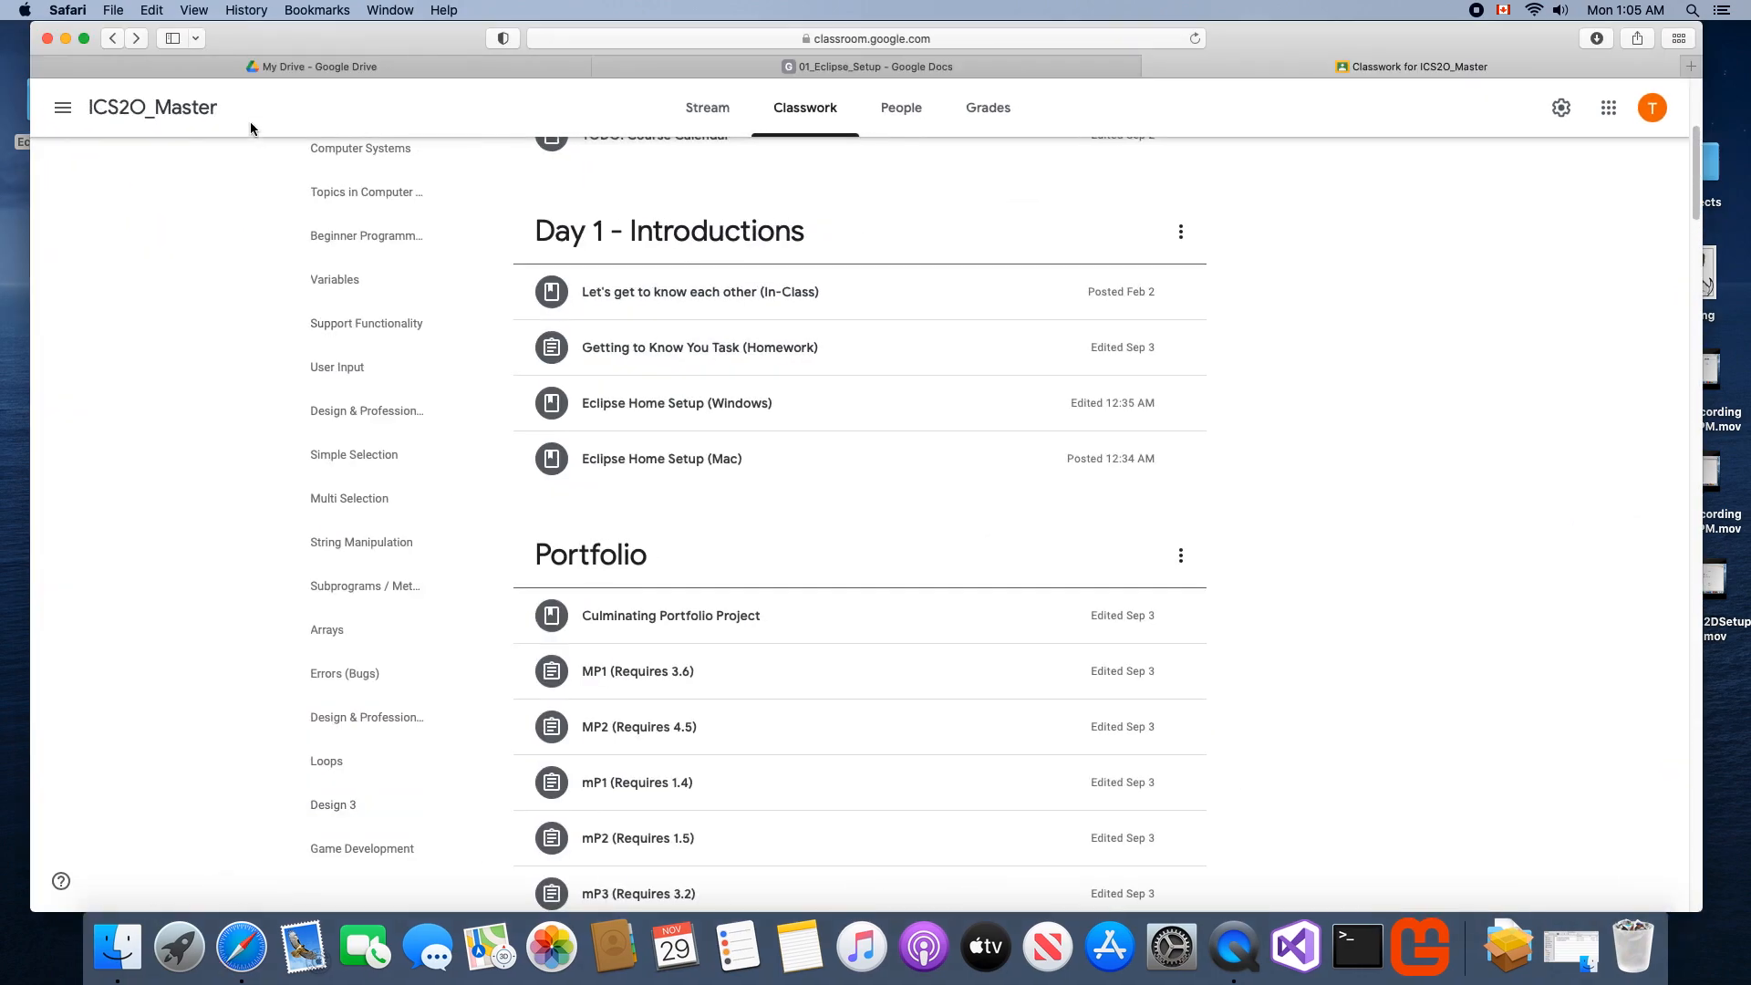
pyautogui.click(692, 69)
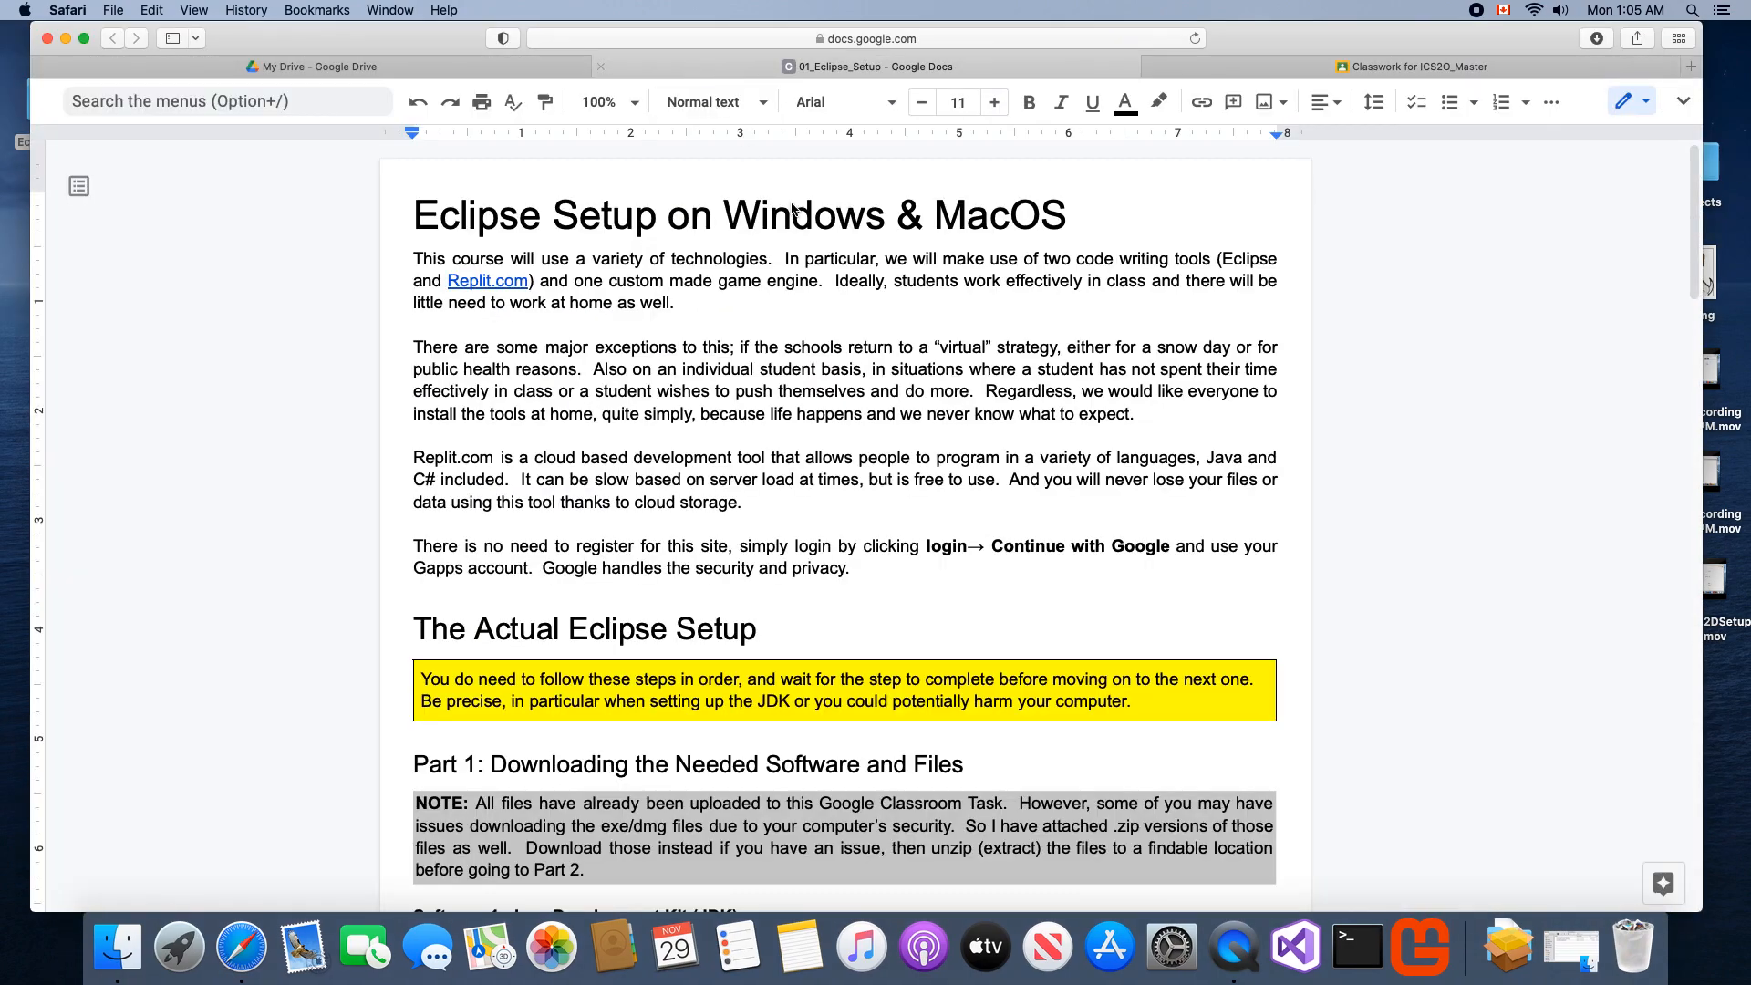
pyautogui.scroll(-10, 939, 520)
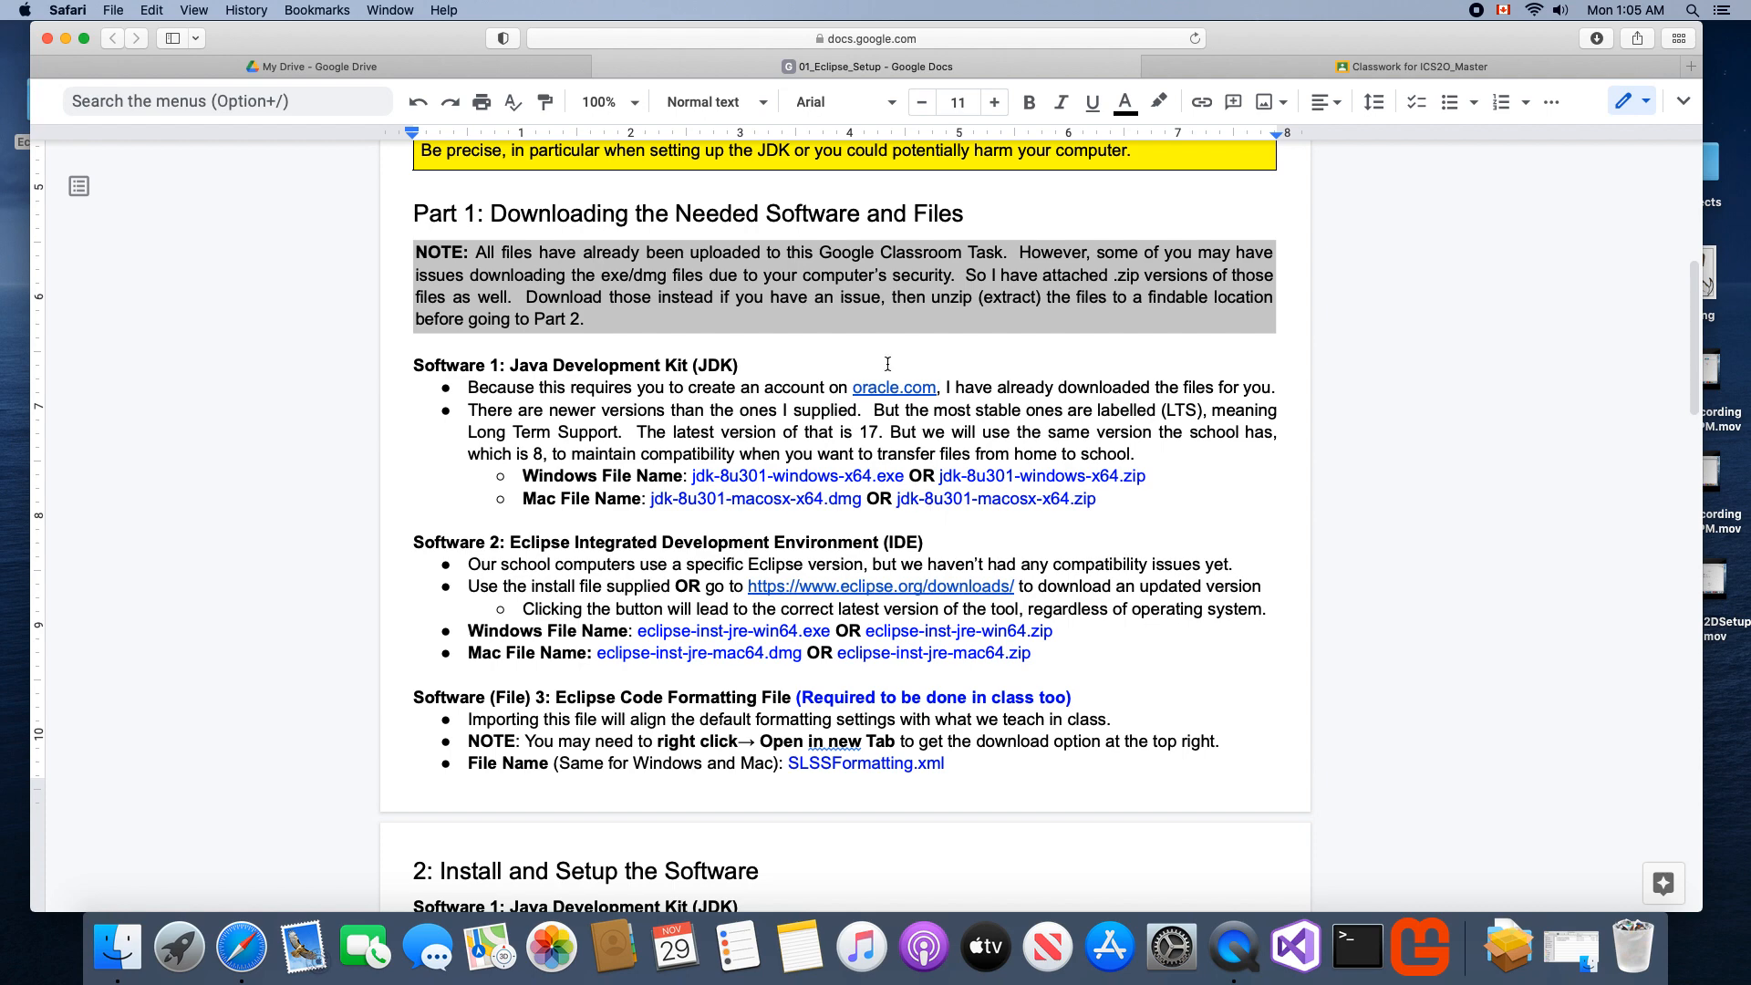
pyautogui.click(1249, 73)
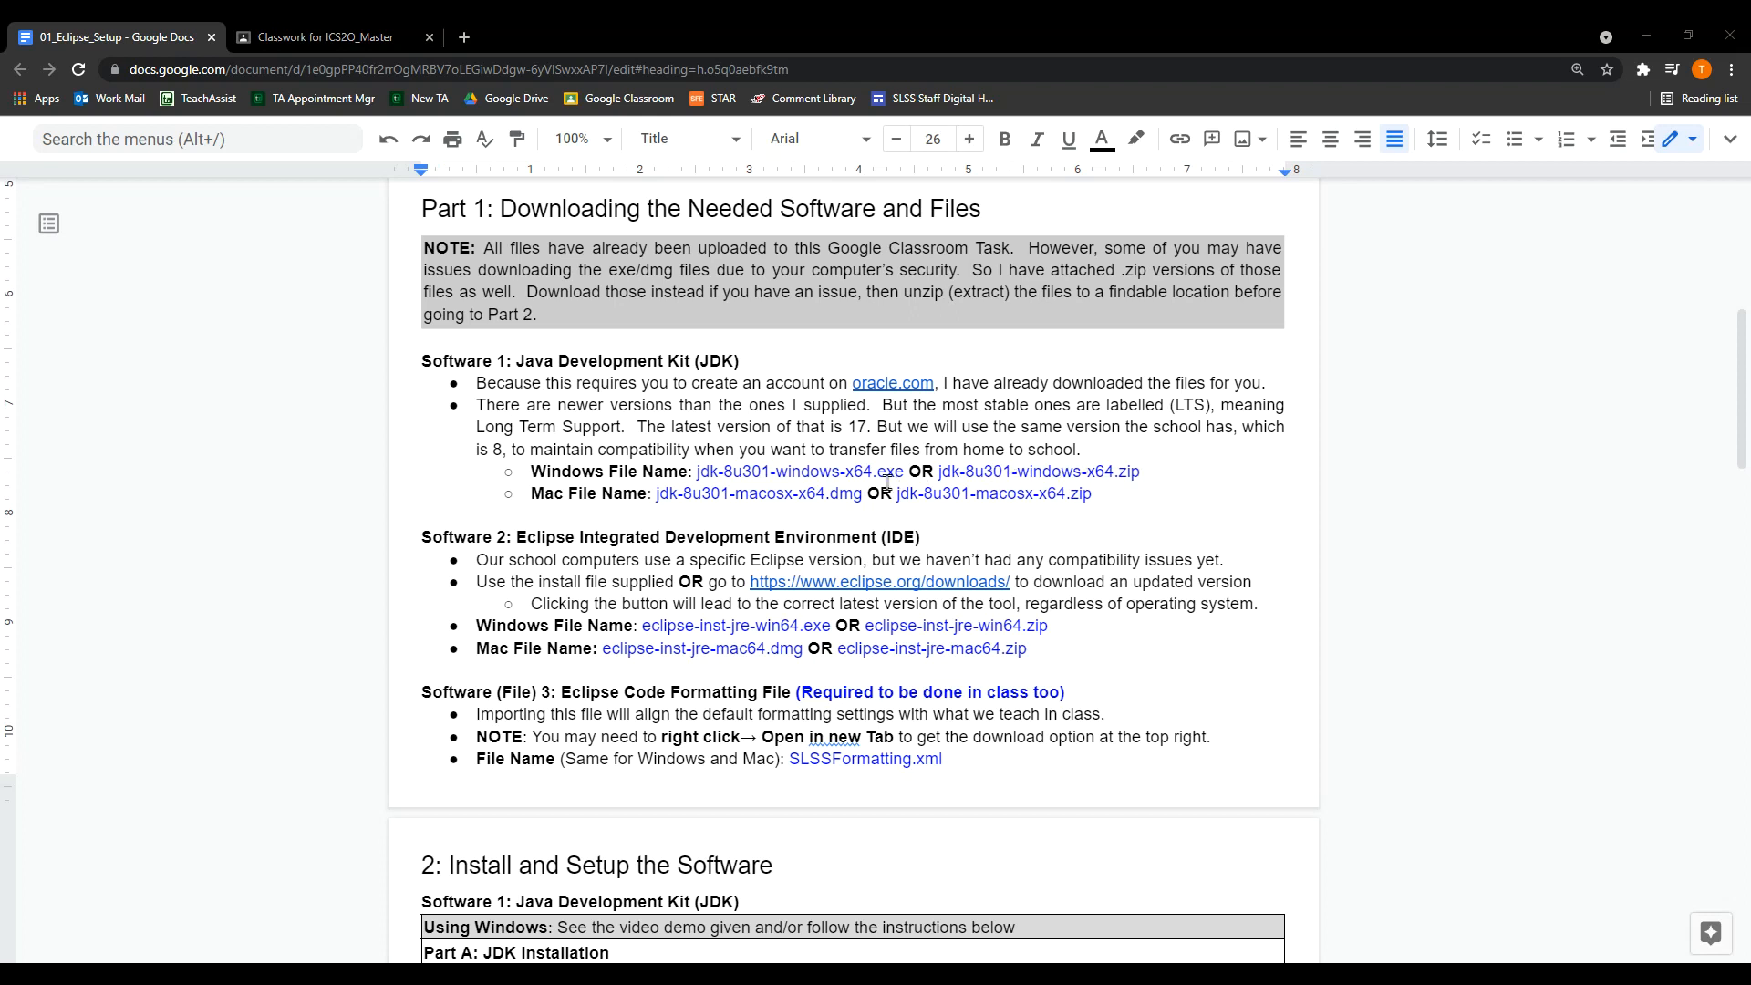
# Highlight the two Windows JDK file names in the setup document, jdk-8u301-windows-x64.exe and jdk-8u301-windows-x64.zip, one after the other
pyautogui.moveTo(905, 471); pyautogui.dragTo(695, 472)
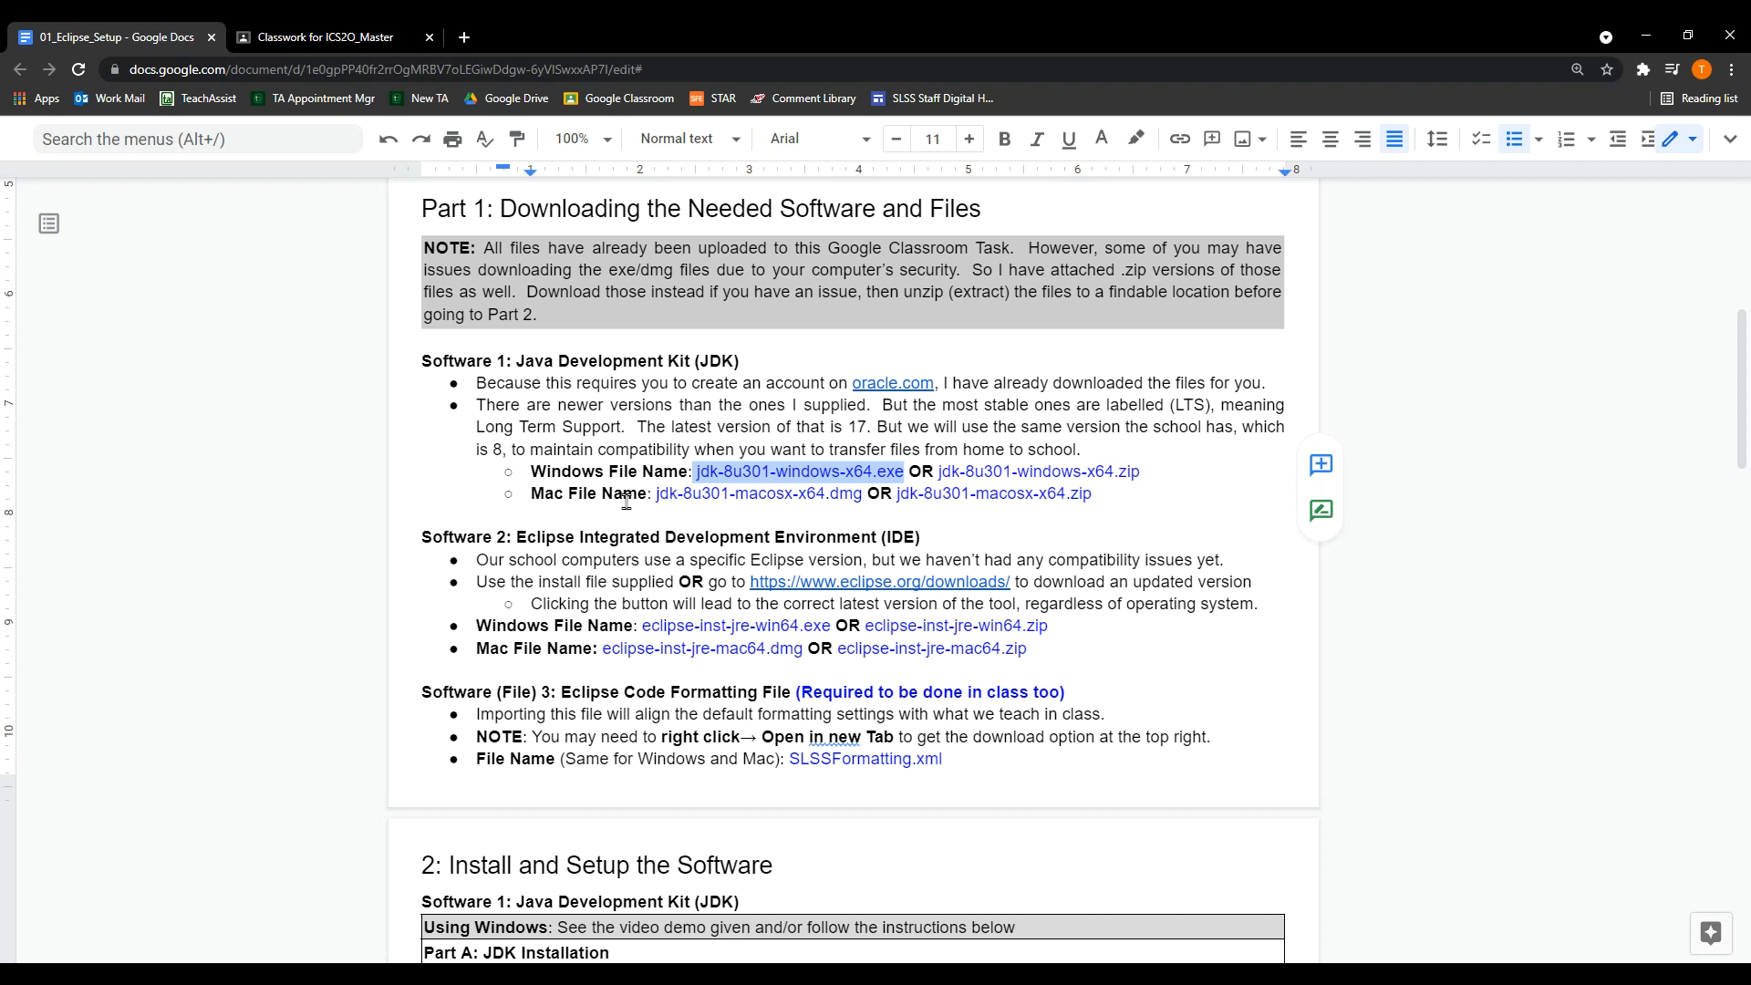
pyautogui.click(885, 448)
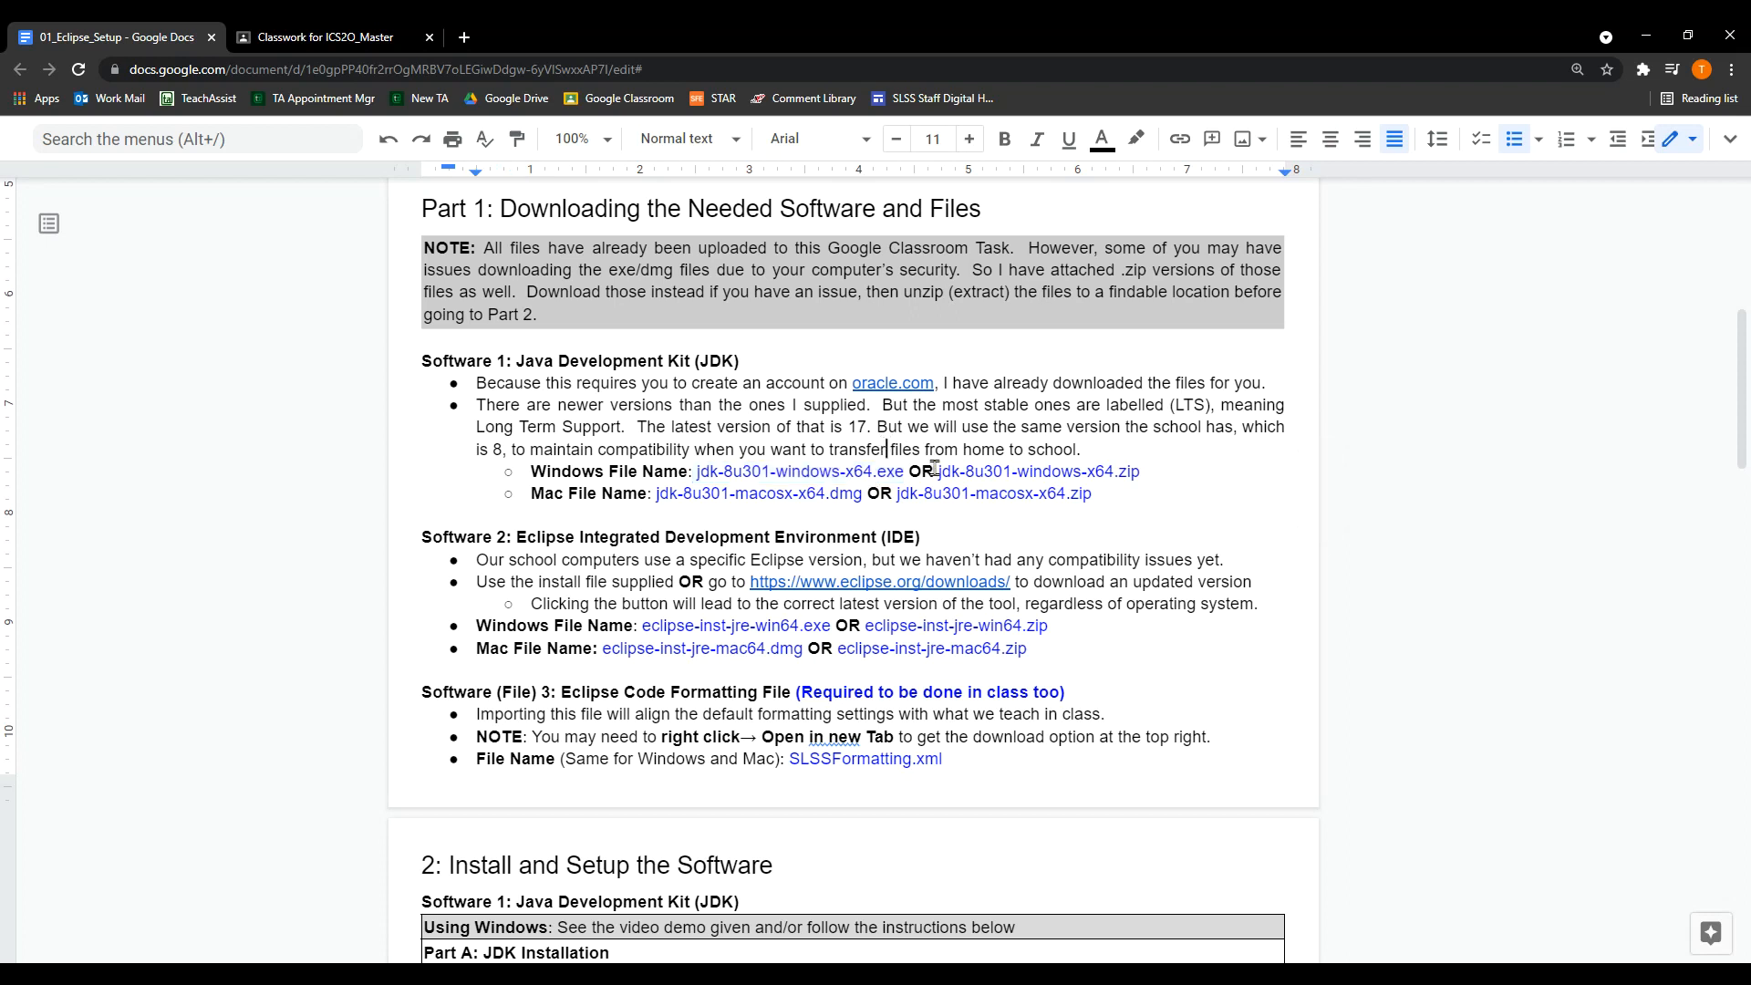
pyautogui.moveTo(937, 471); pyautogui.dragTo(1146, 471)
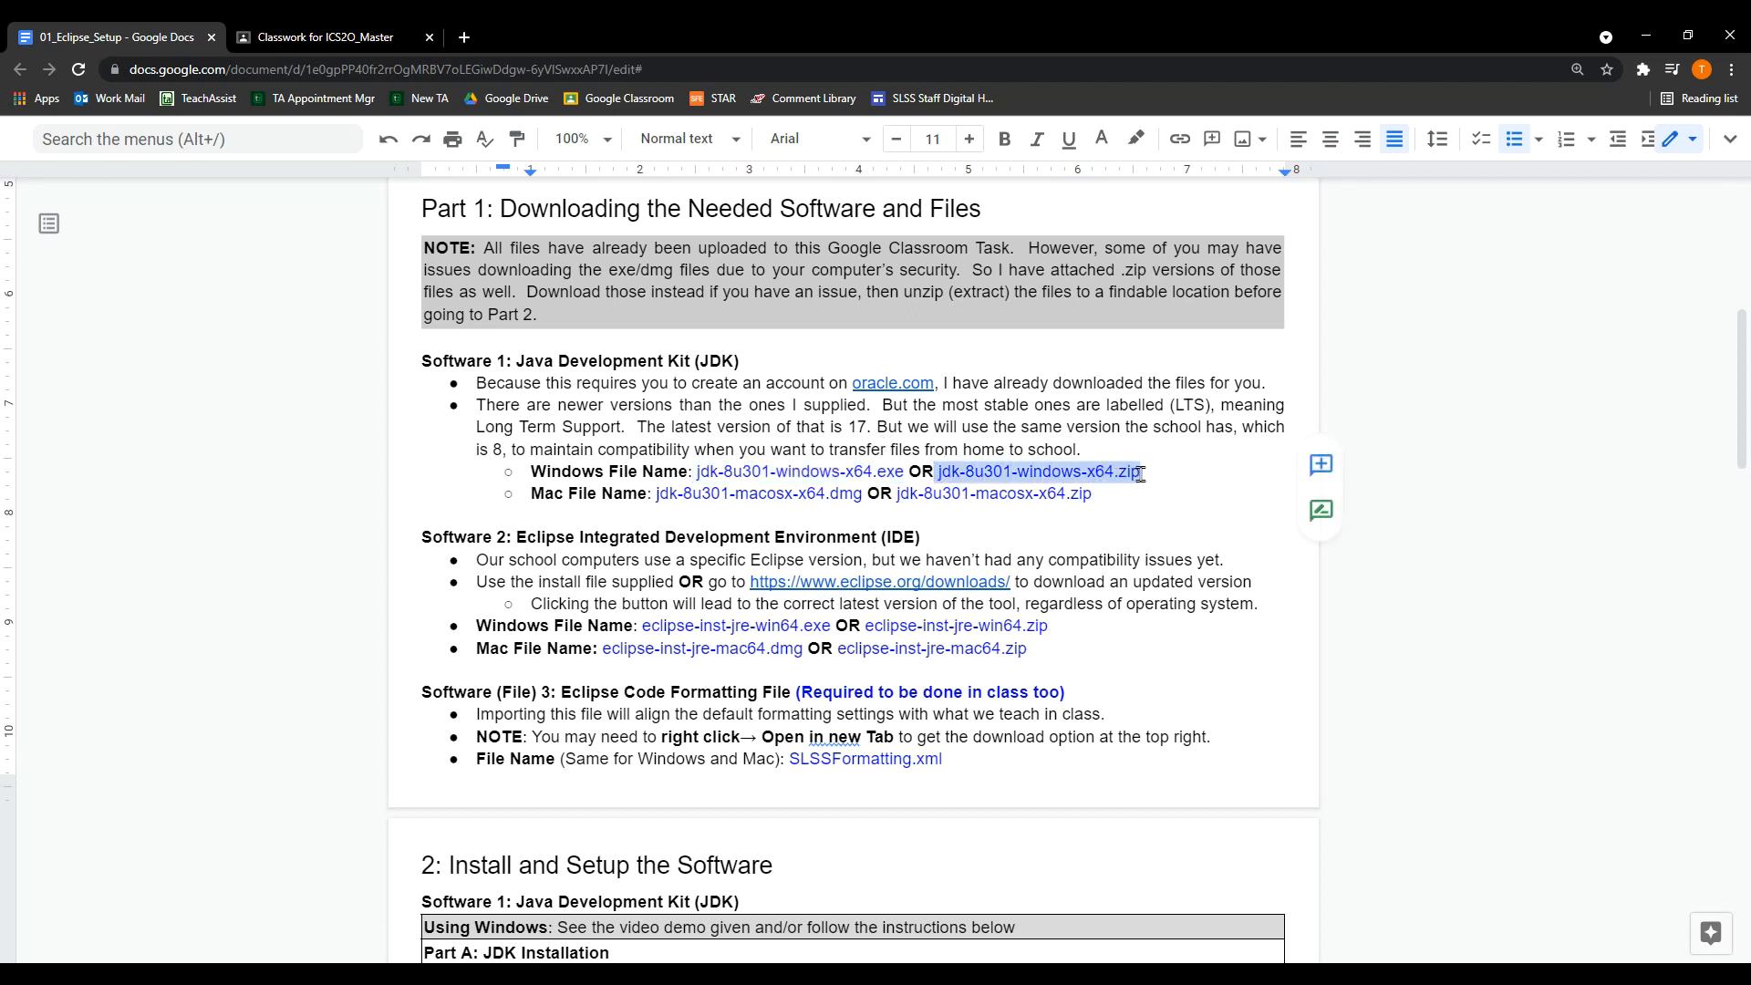
pyautogui.click(1160, 474)
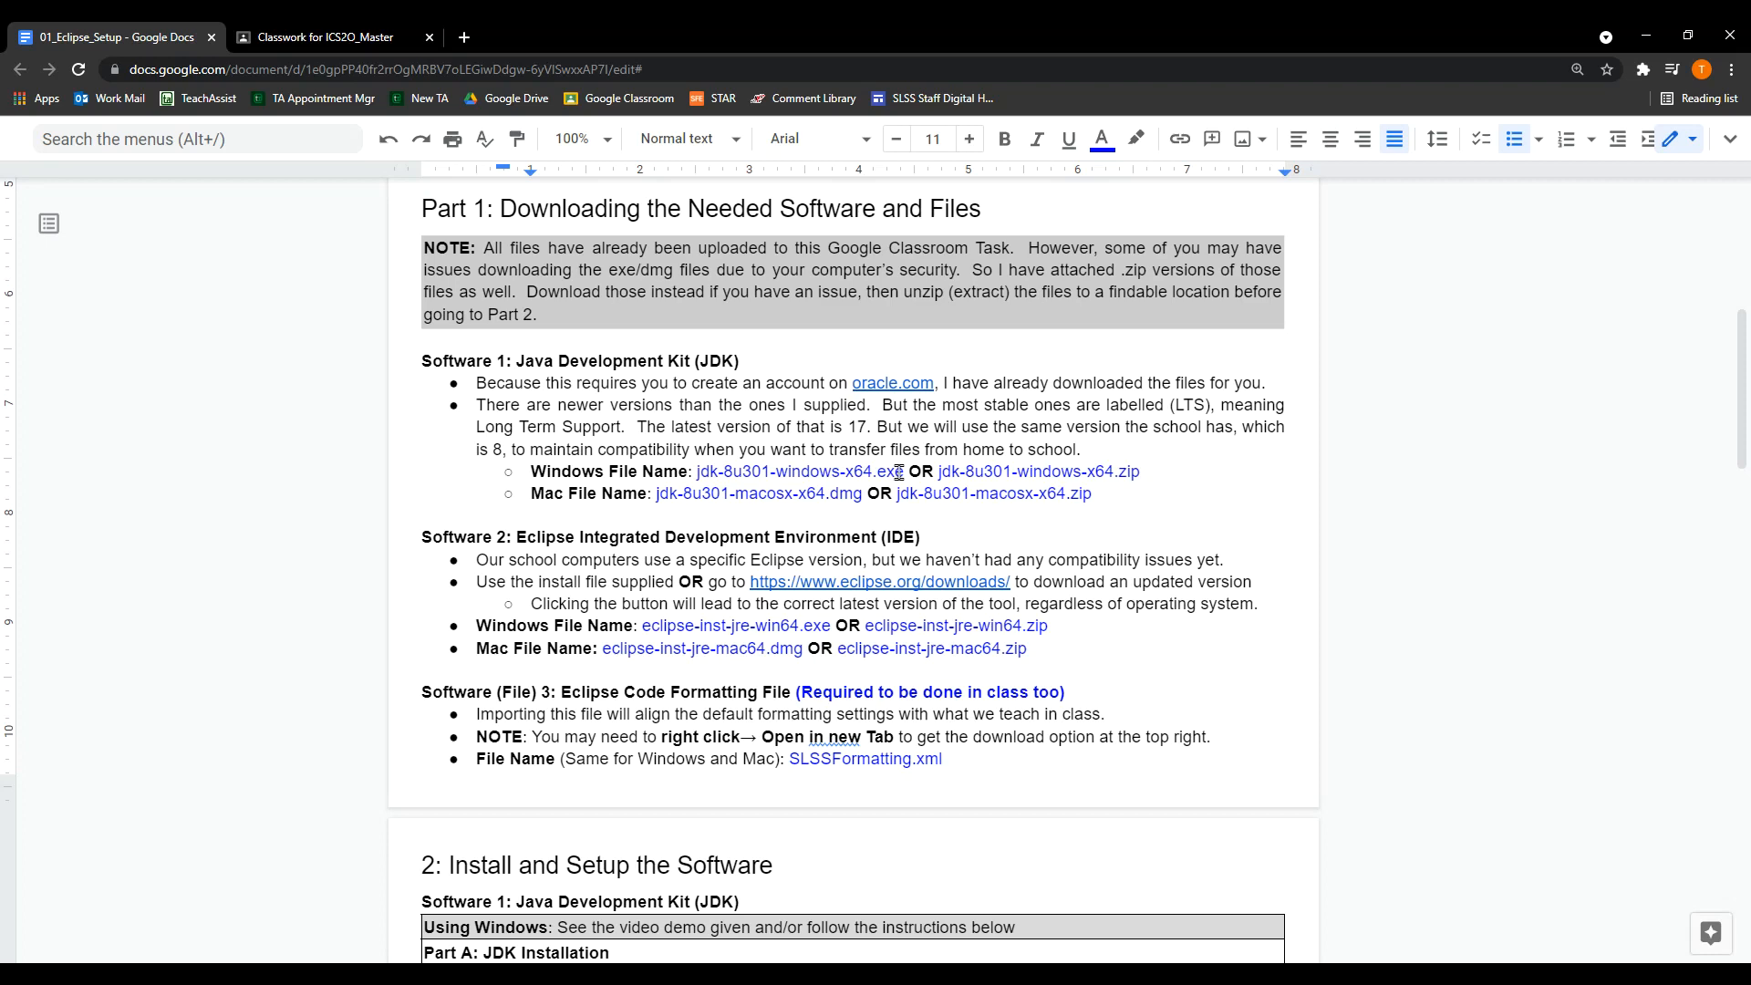
# Go to the ICS2O_Master classwork, check the Eclipse Home Setup material for Mac, and leave the Windows one expanded
pyautogui.click(350, 36)
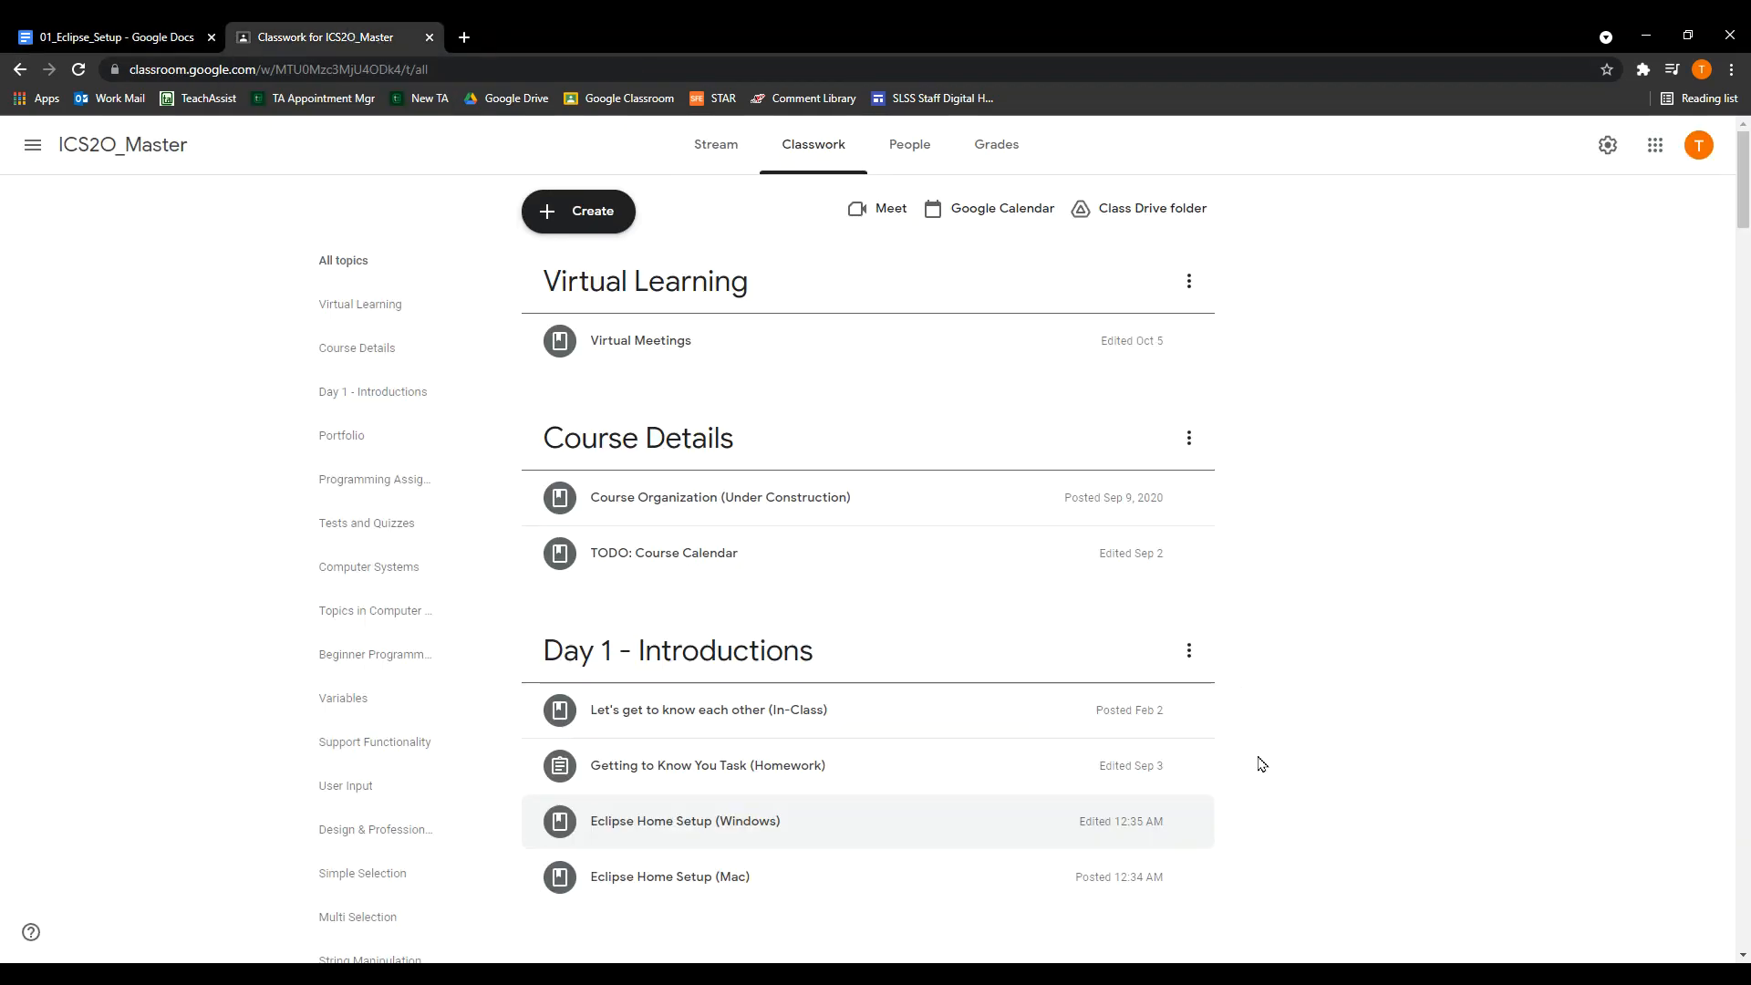
pyautogui.scroll(-3, 1259, 757)
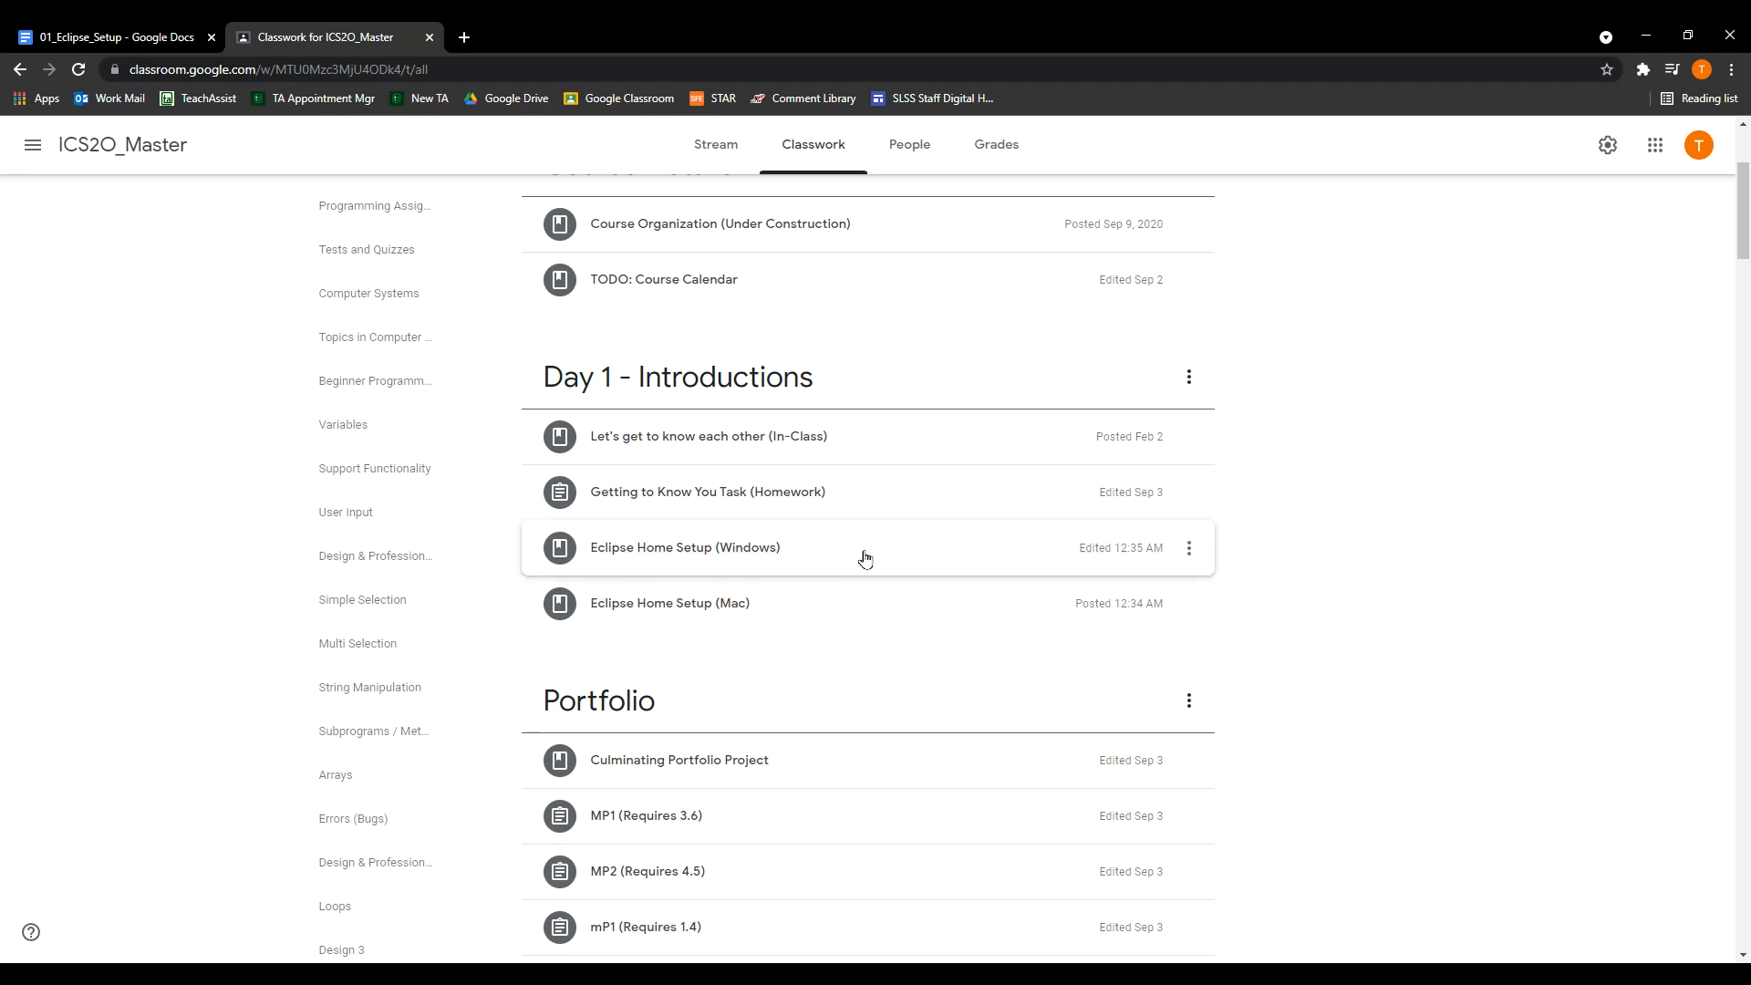
pyautogui.click(854, 552)
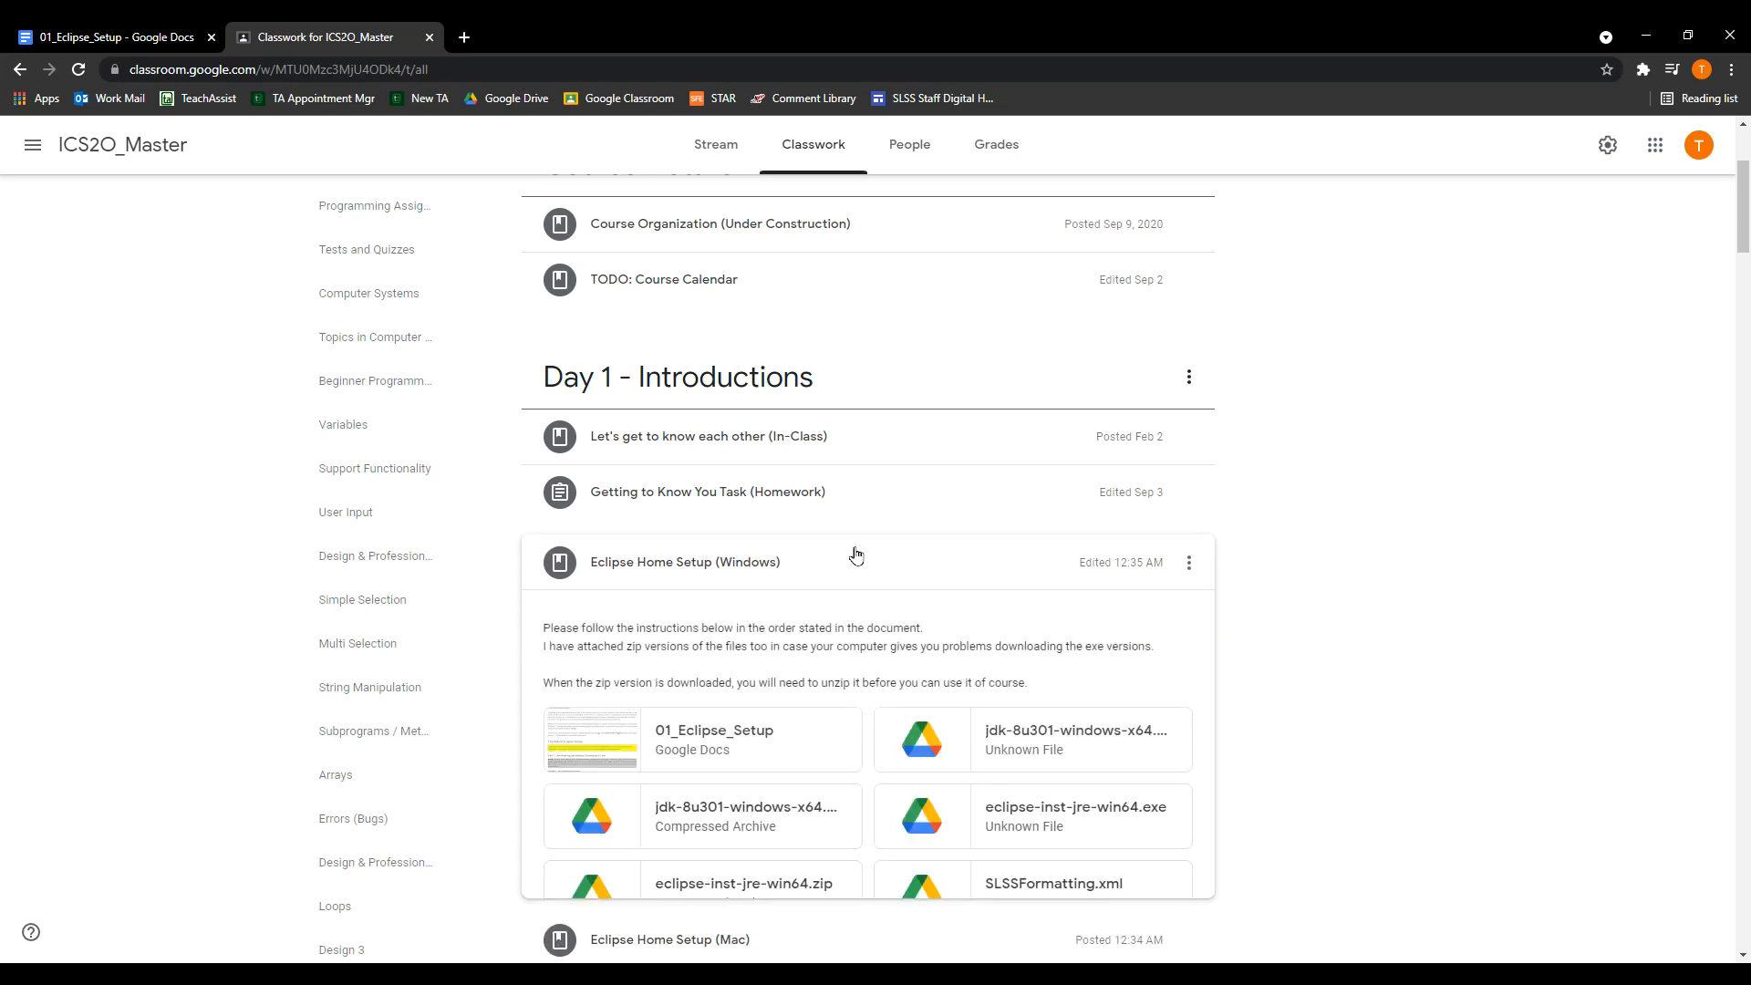
pyautogui.click(855, 556)
pyautogui.click(872, 616)
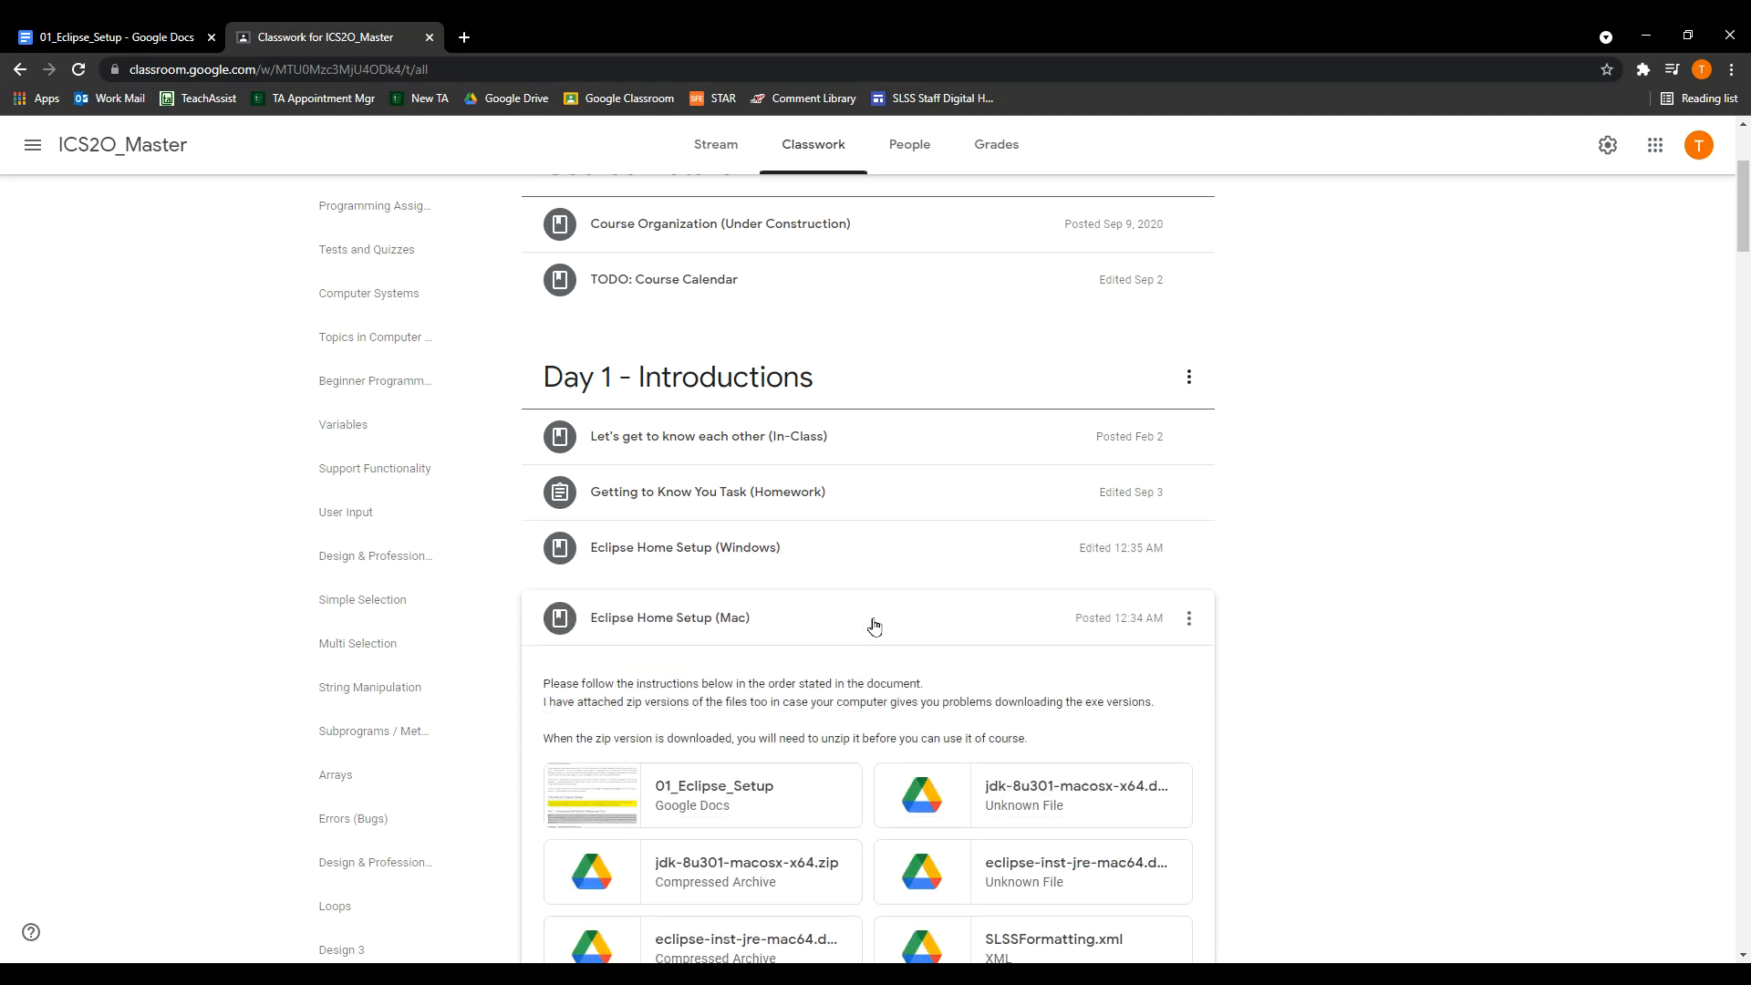
pyautogui.click(874, 626)
pyautogui.click(879, 552)
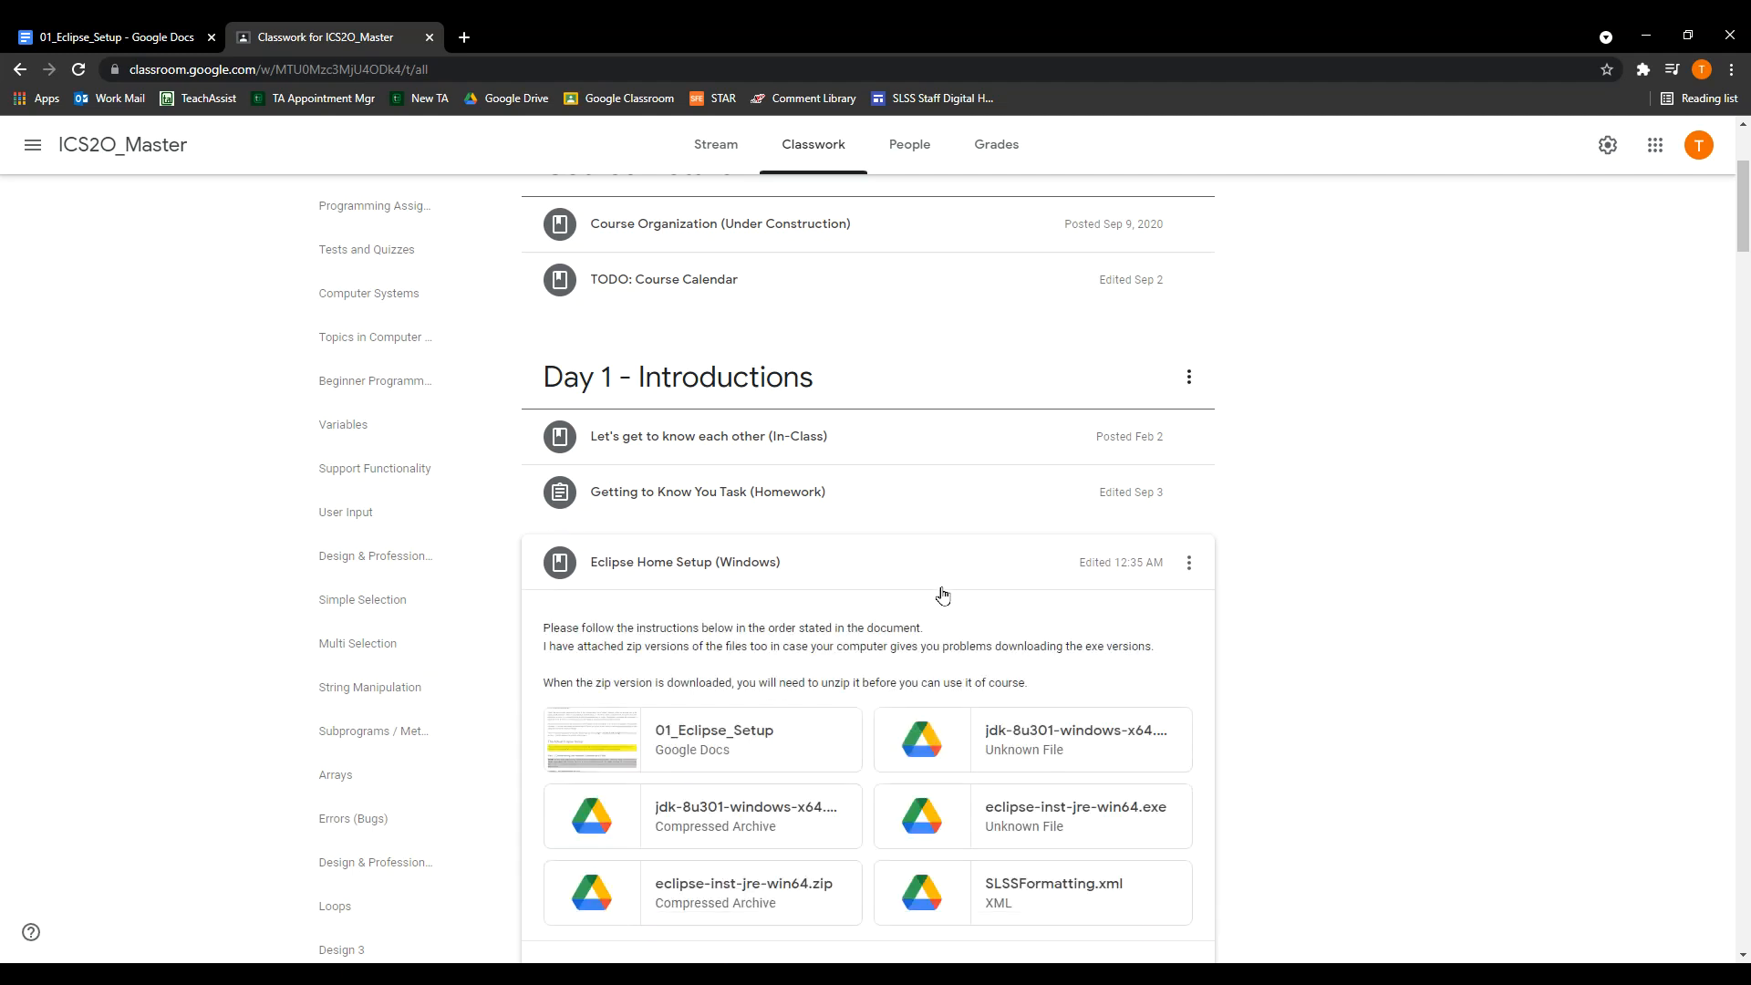
pyautogui.scroll(-1, 943, 595)
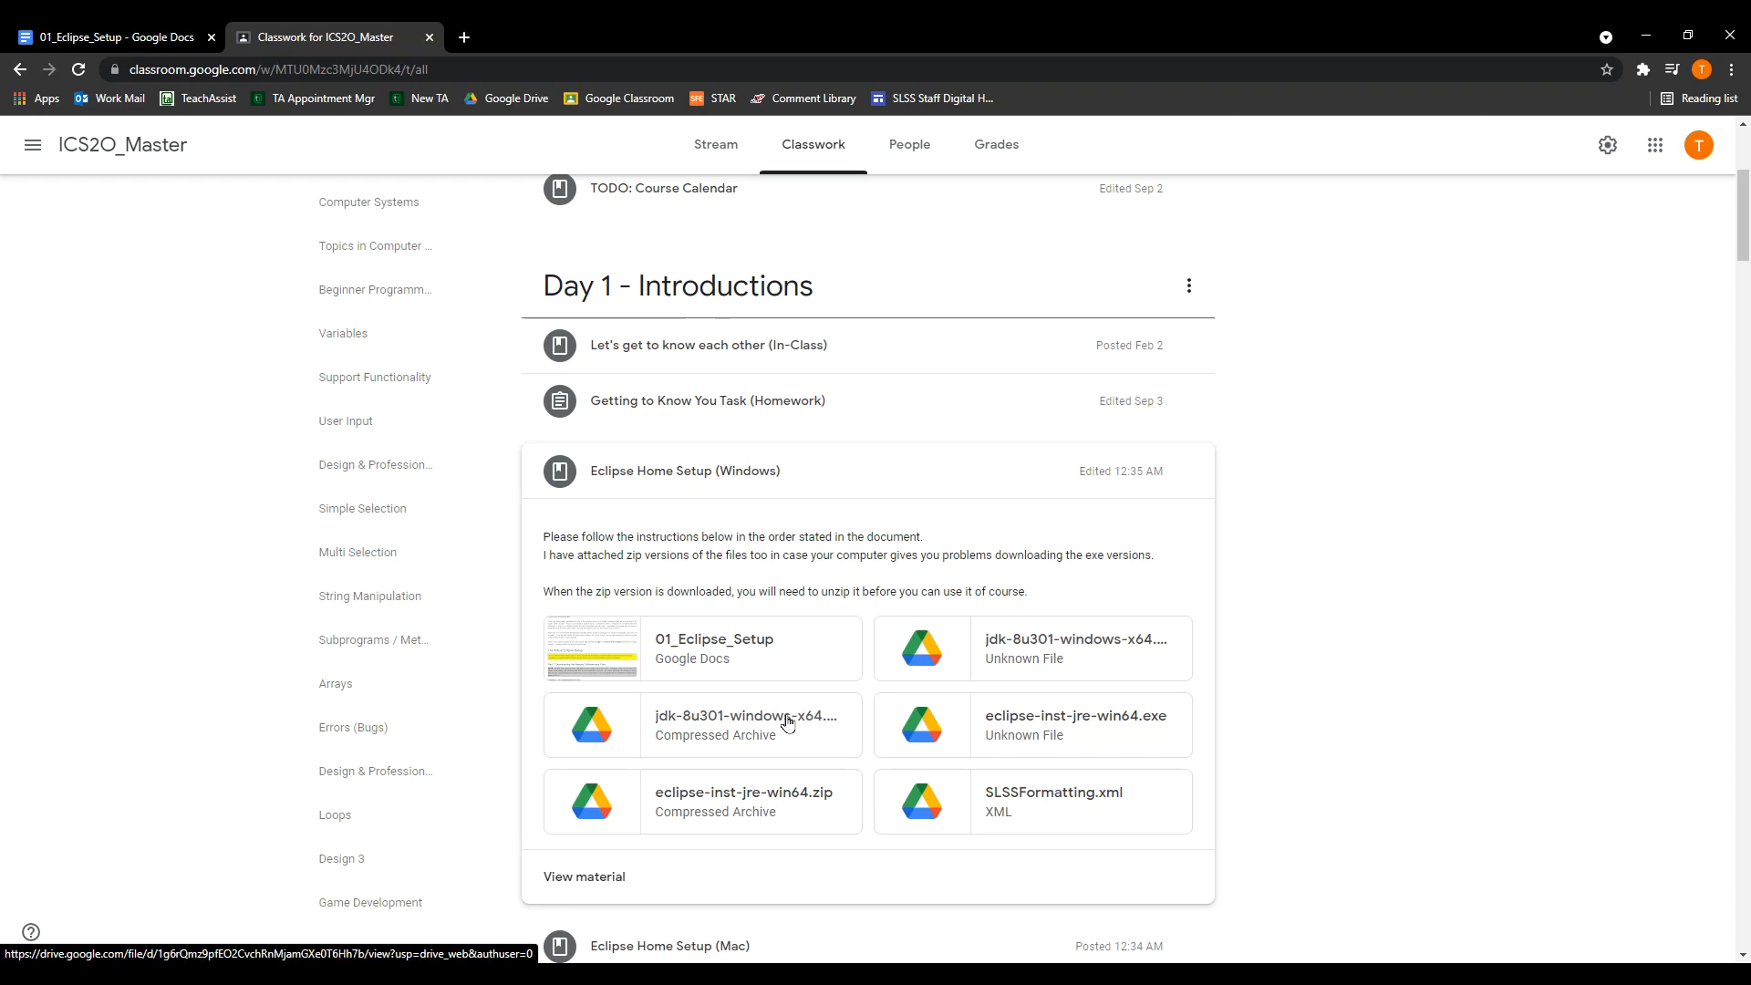
# Open the jdk-8u301-windows-x64.exe, eclipse-inst-jre-win64.exe and SLSSFormatting.xml attachments in separate tabs and display the JDK file's download page
pyautogui.click(170, 41)
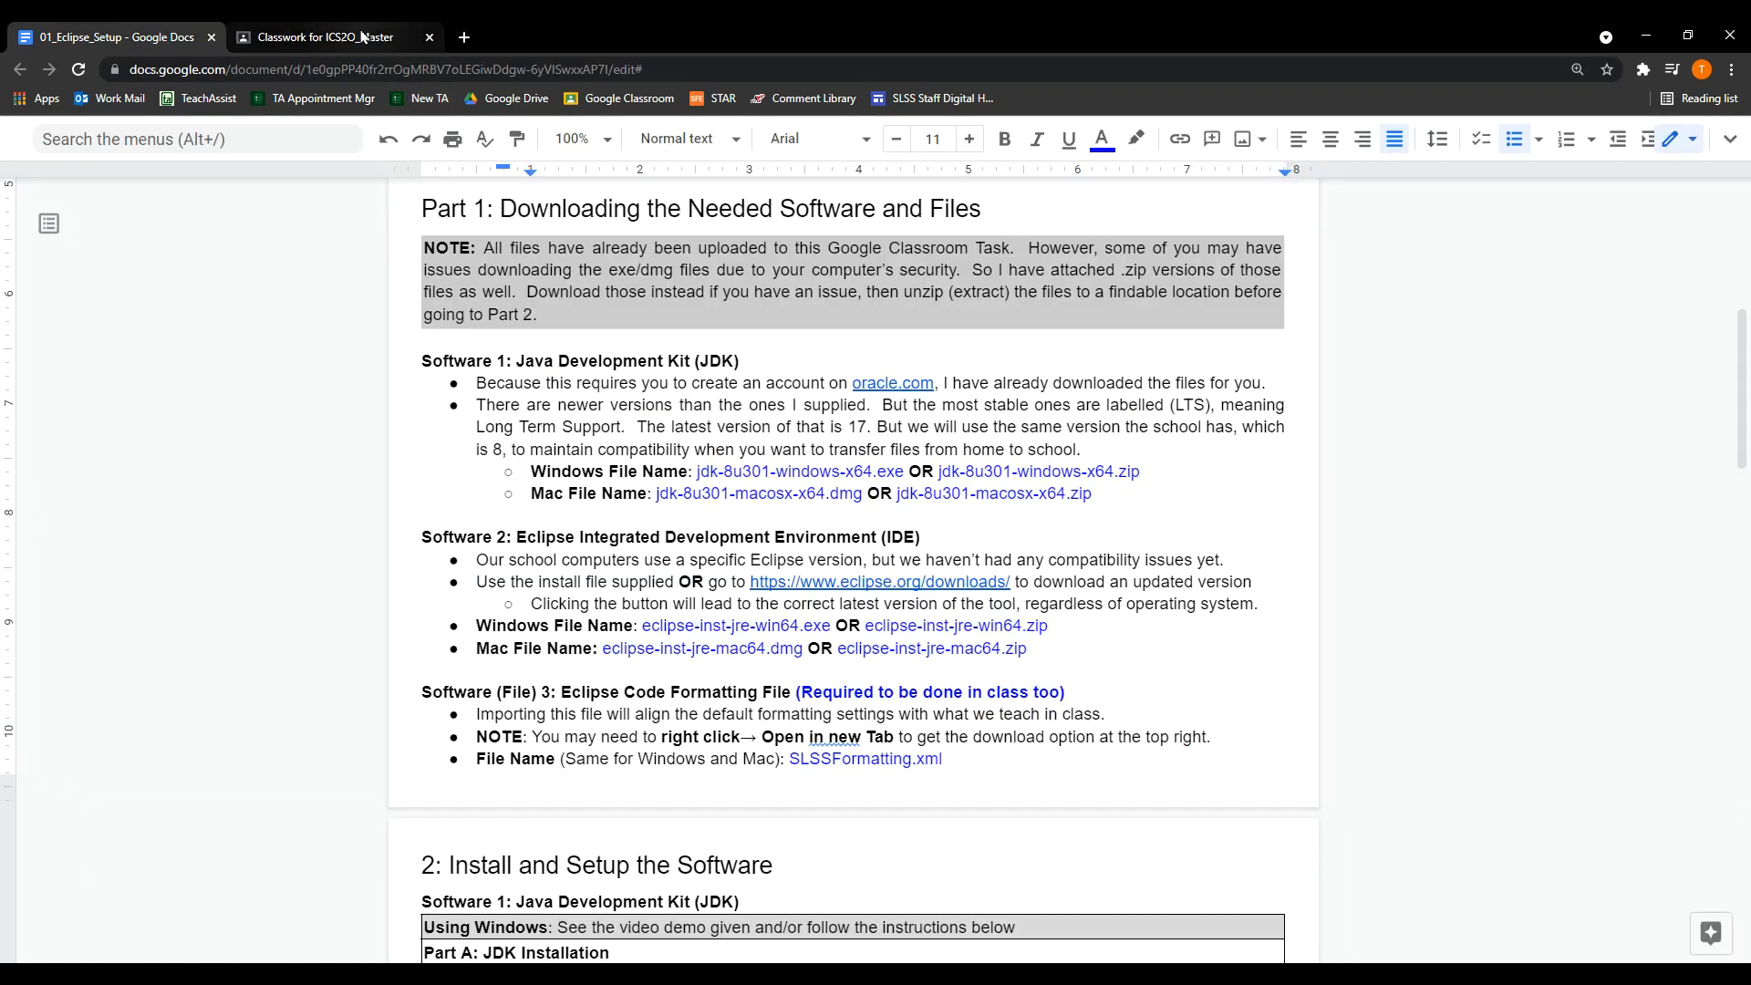
pyautogui.click(362, 36)
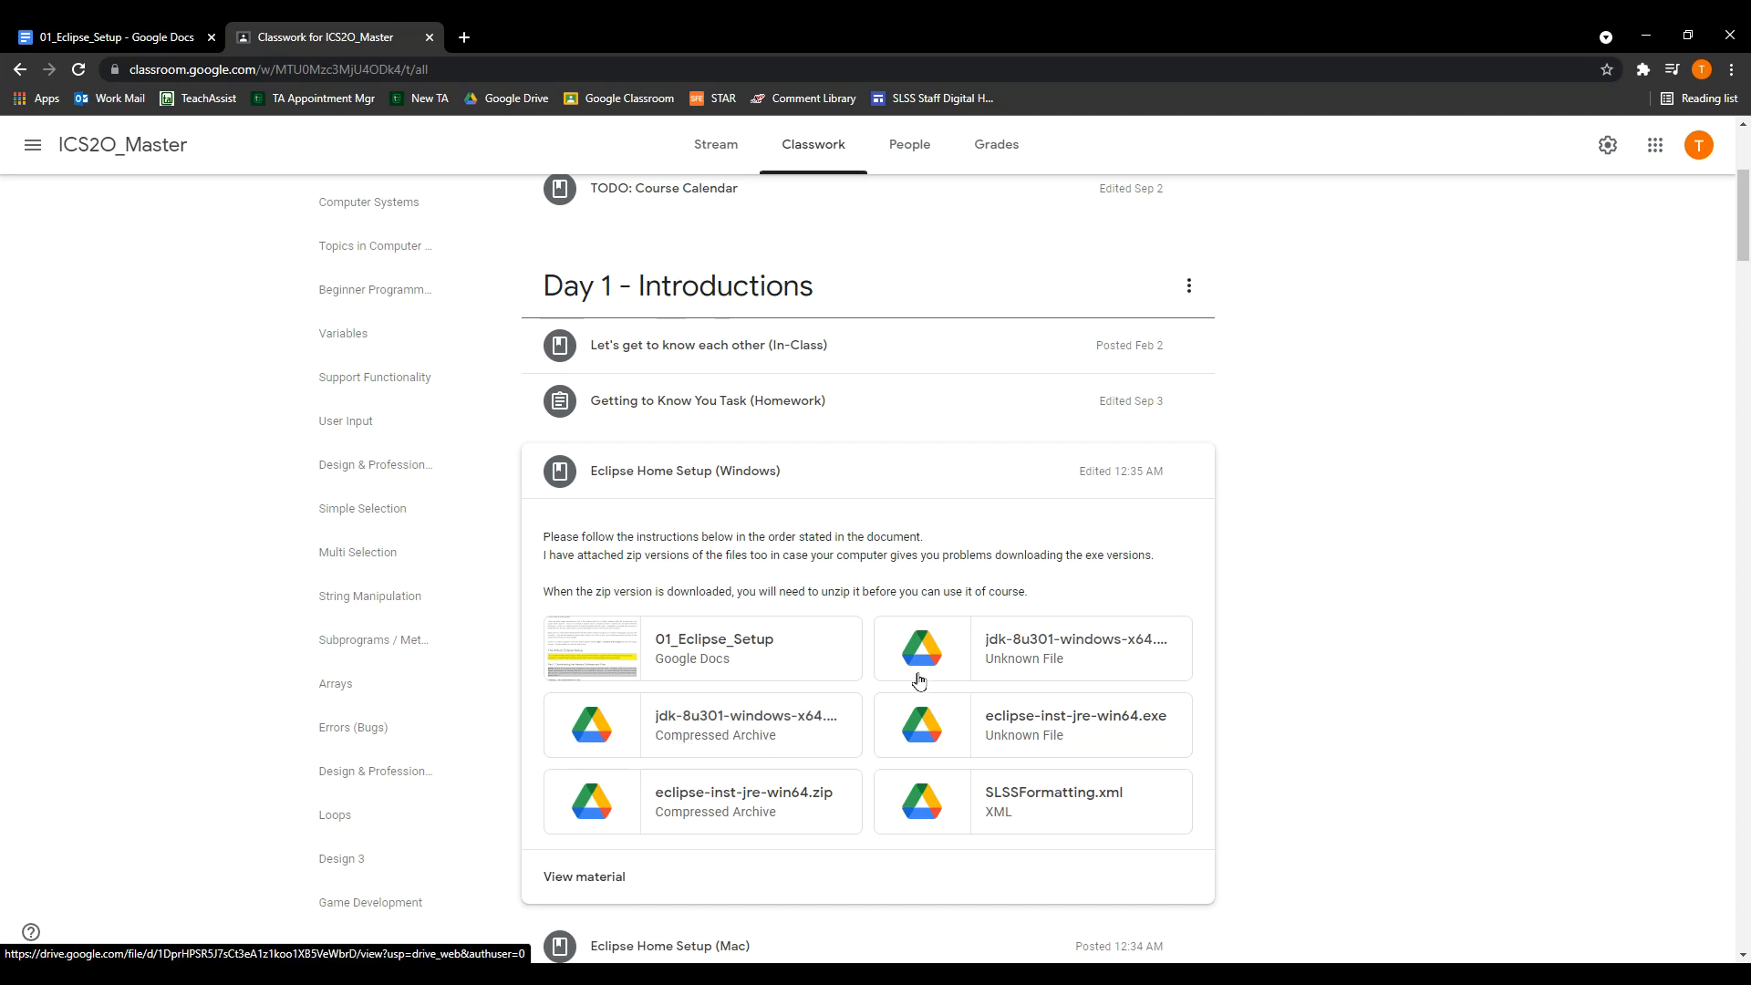
pyautogui.click(1032, 648)
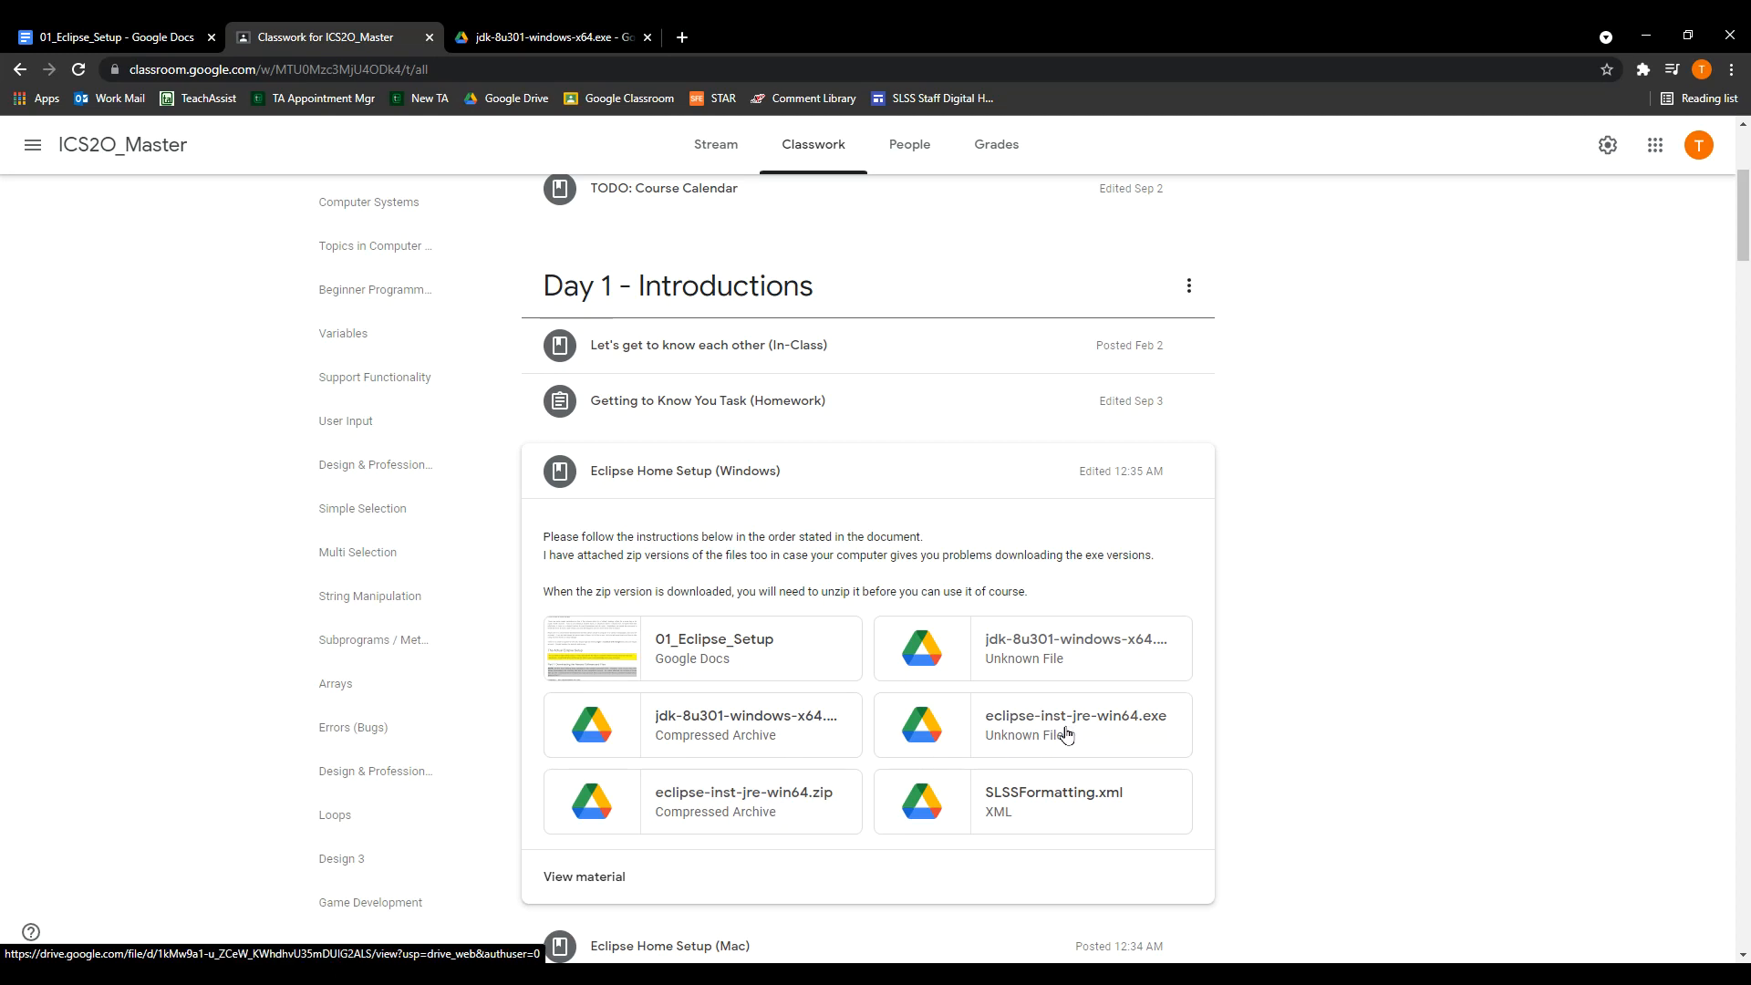
pyautogui.click(1062, 726)
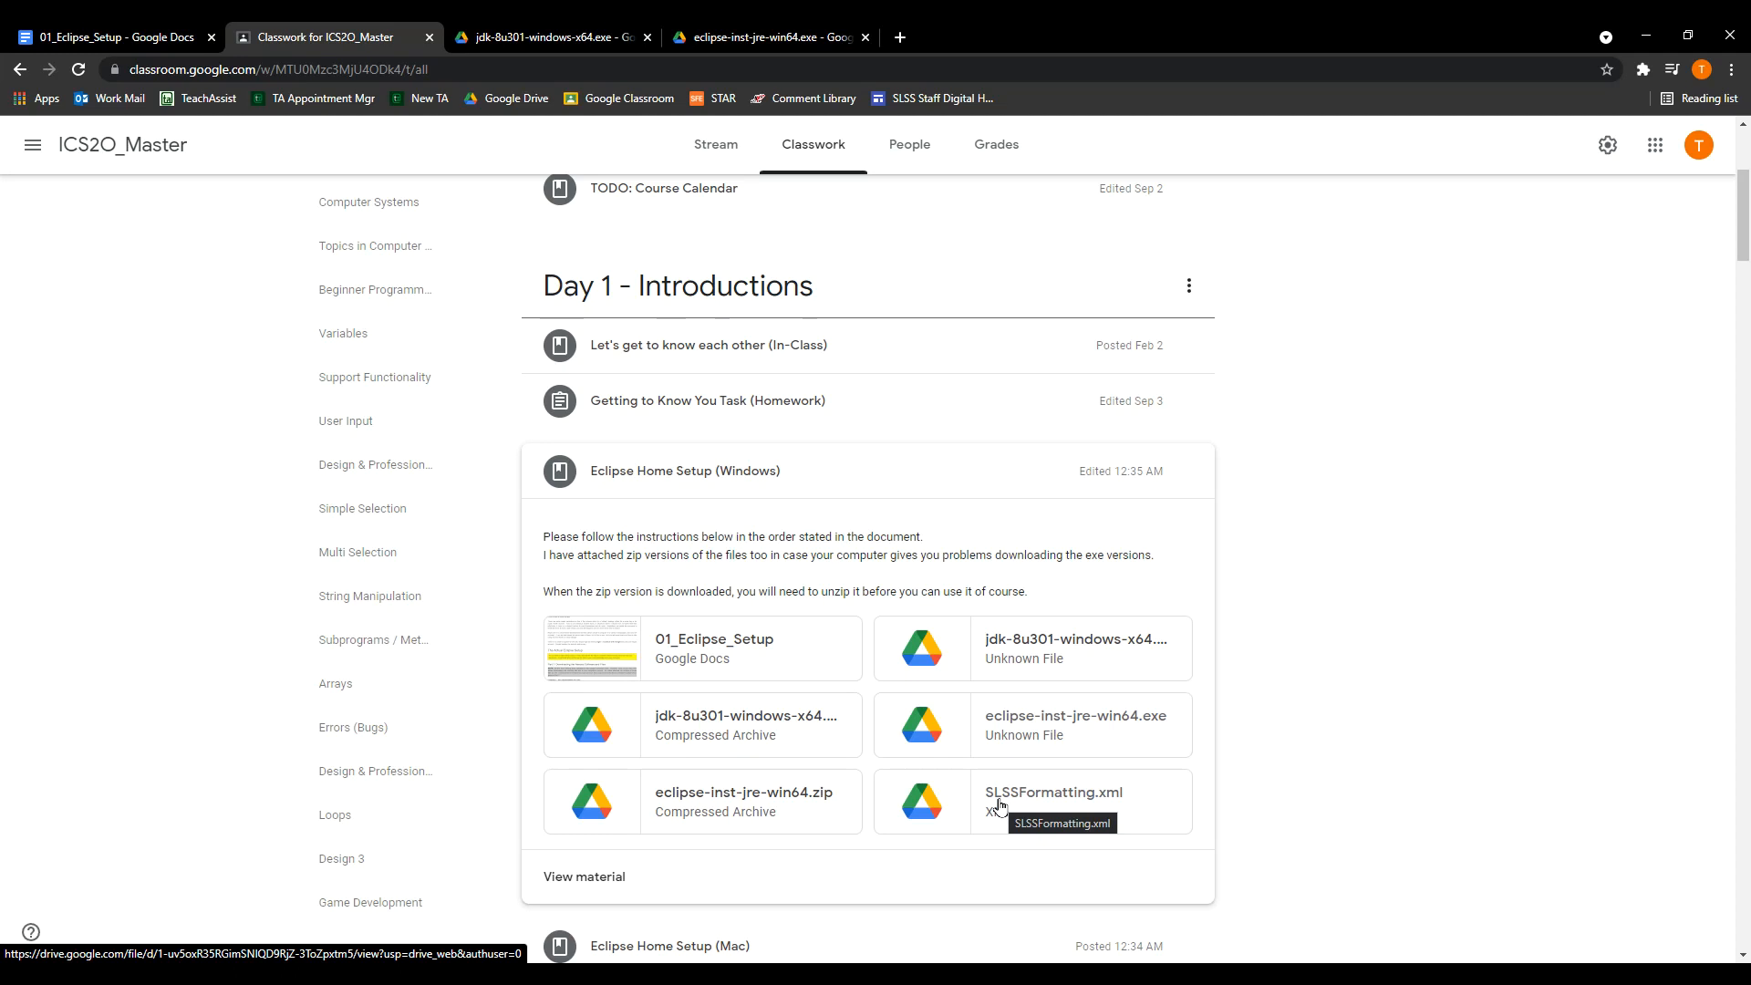
pyautogui.click(999, 803)
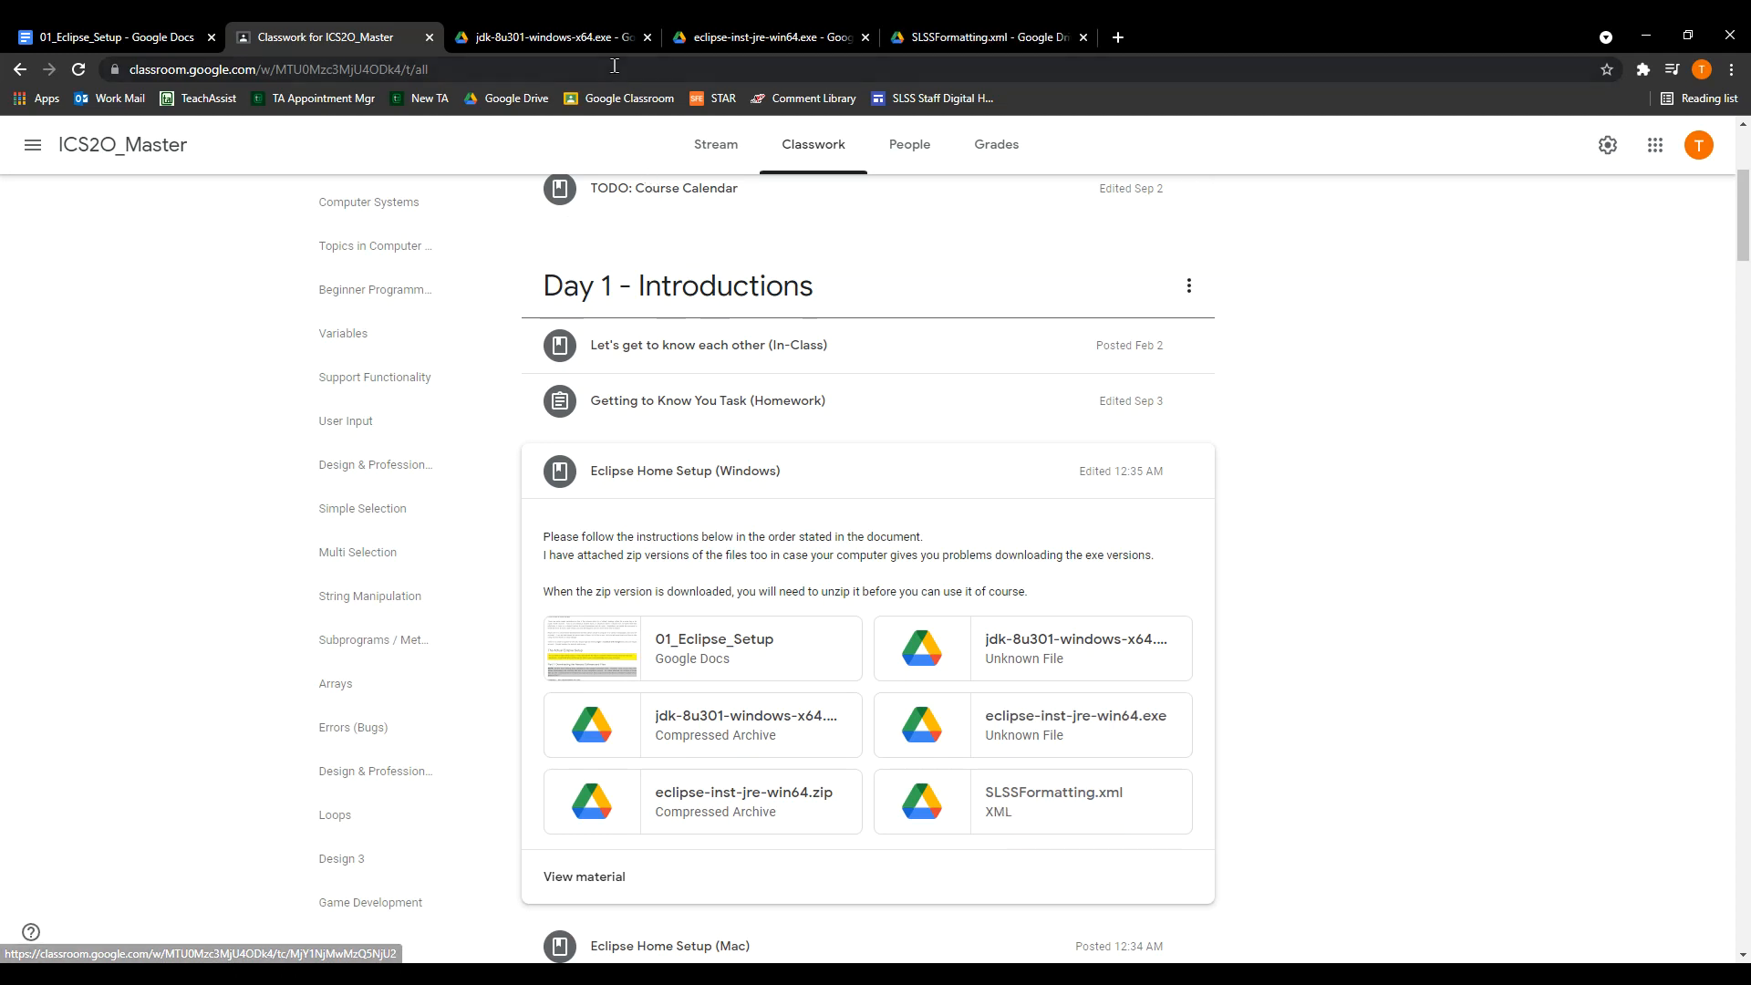
pyautogui.click(575, 38)
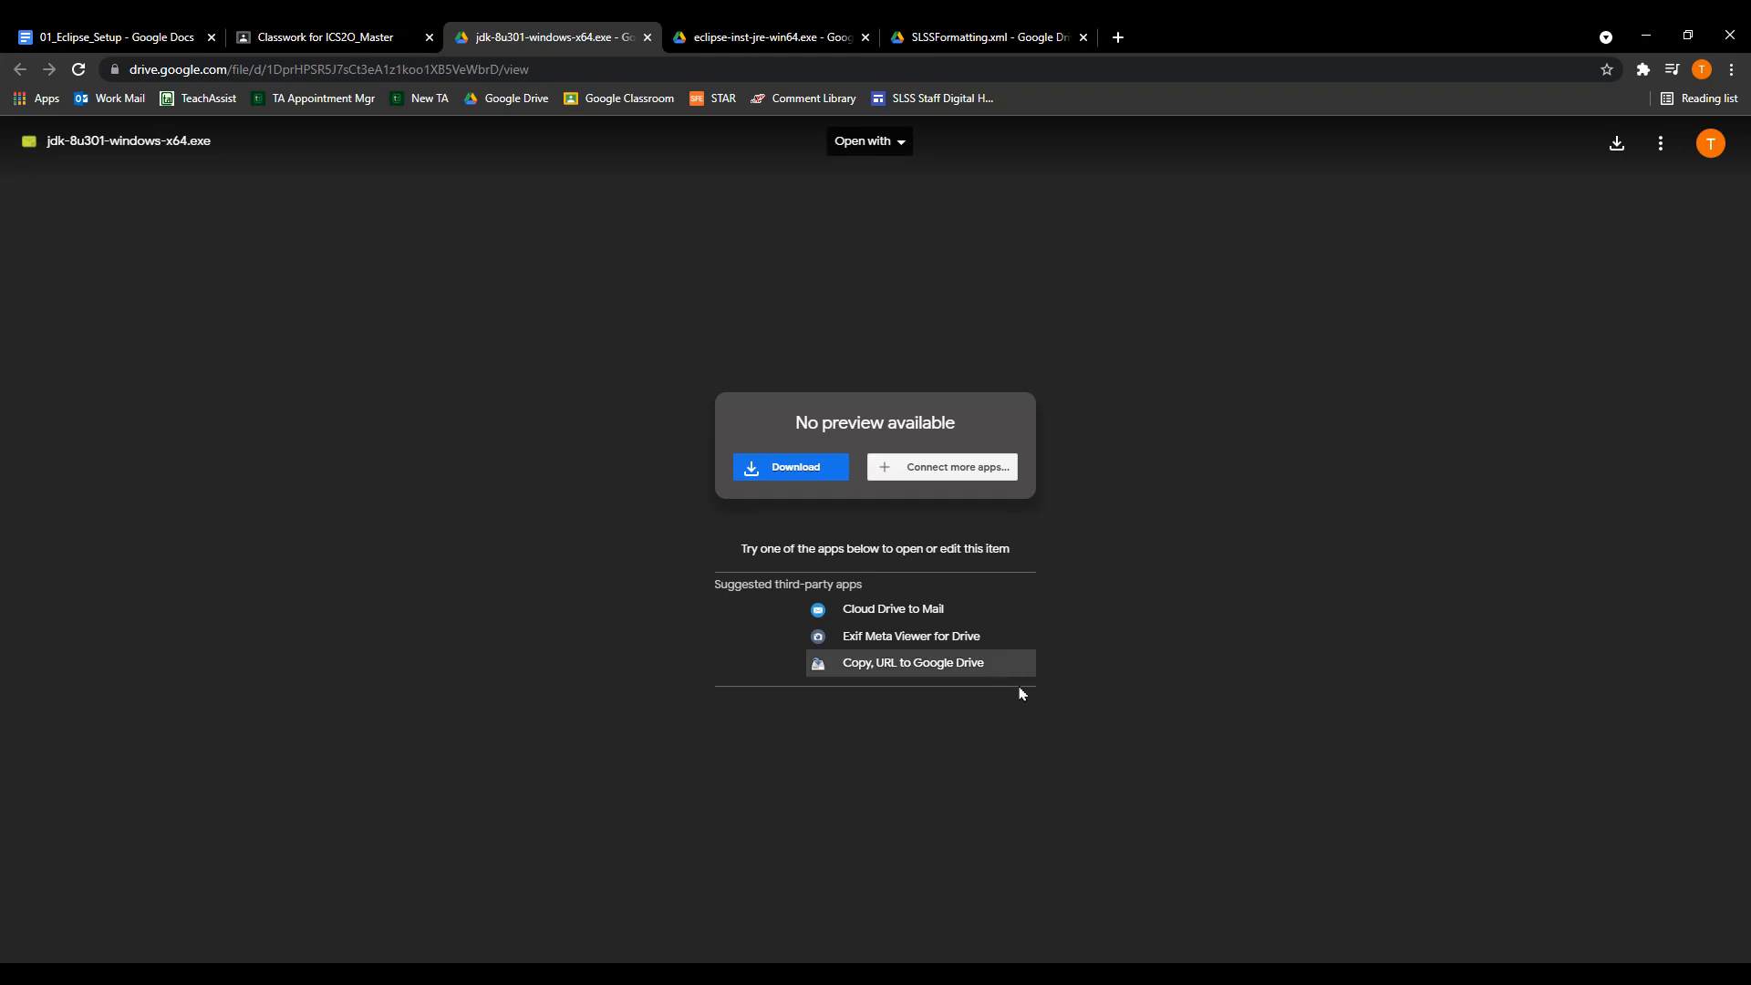
# Switch to File Explorer with the EclipseSetup folder open in front of the browser
pyautogui.moveTo(614, 973)
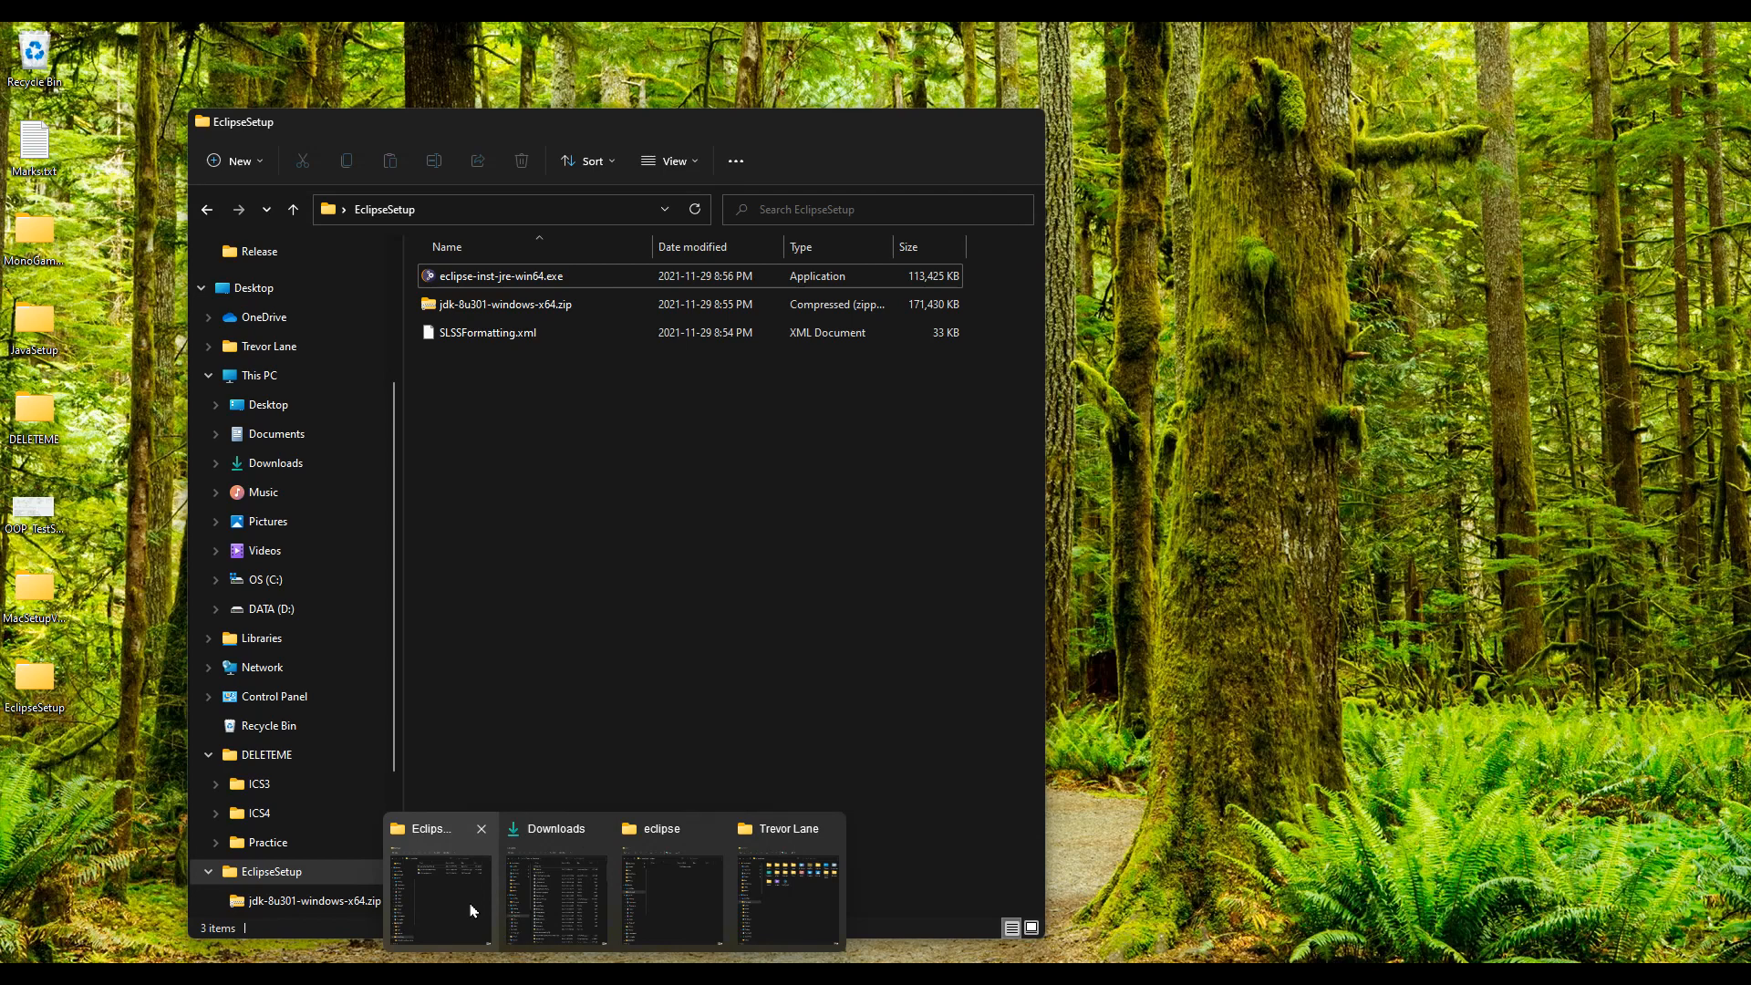
pyautogui.click(468, 906)
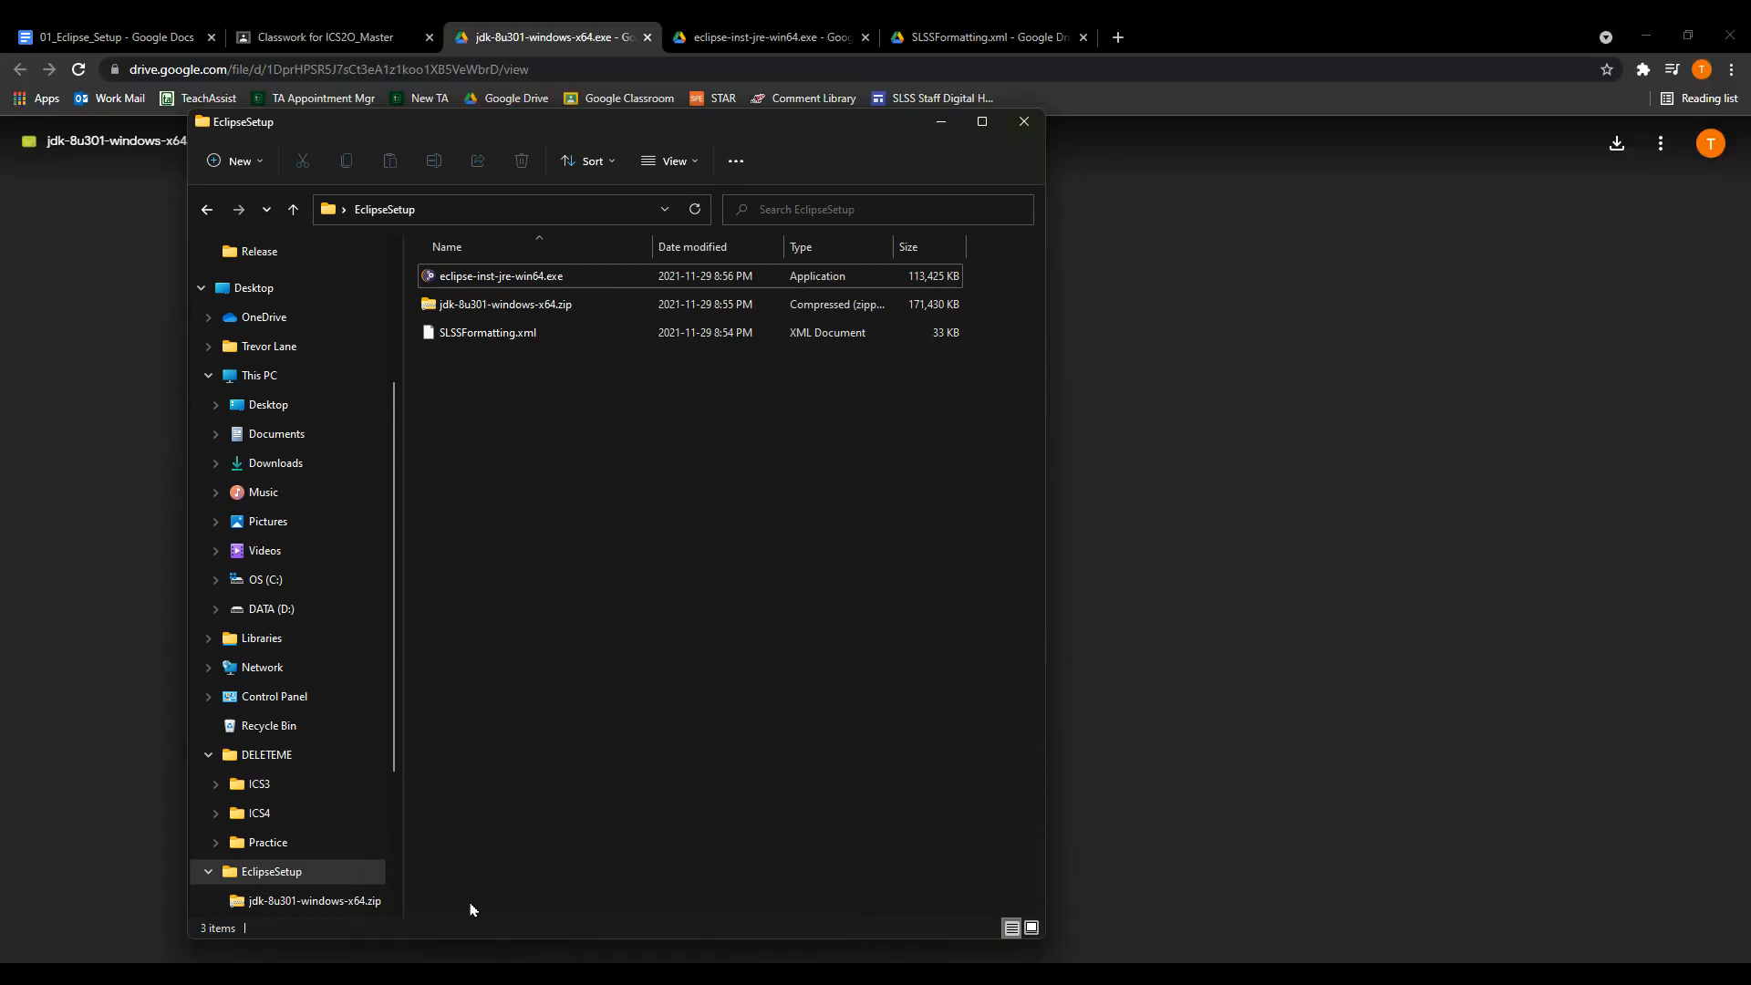
pyautogui.moveTo(610, 128); pyautogui.dragTo(690, 129)
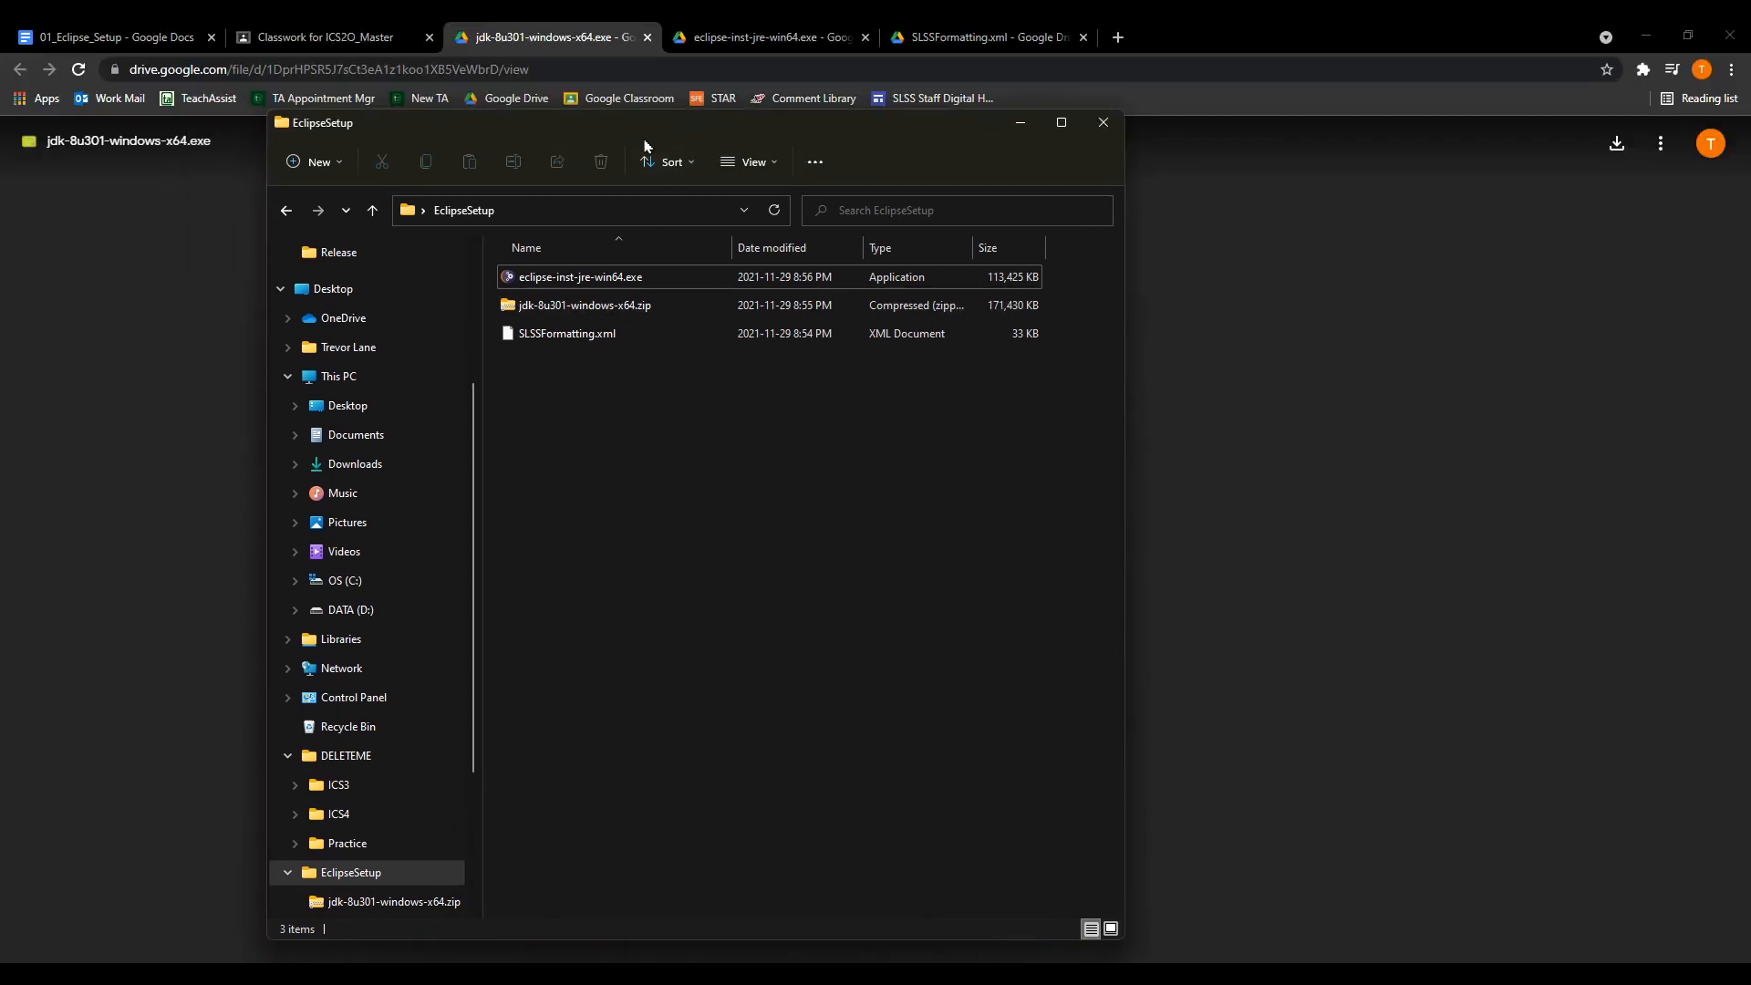
pyautogui.moveTo(638, 134); pyautogui.dragTo(551, 133)
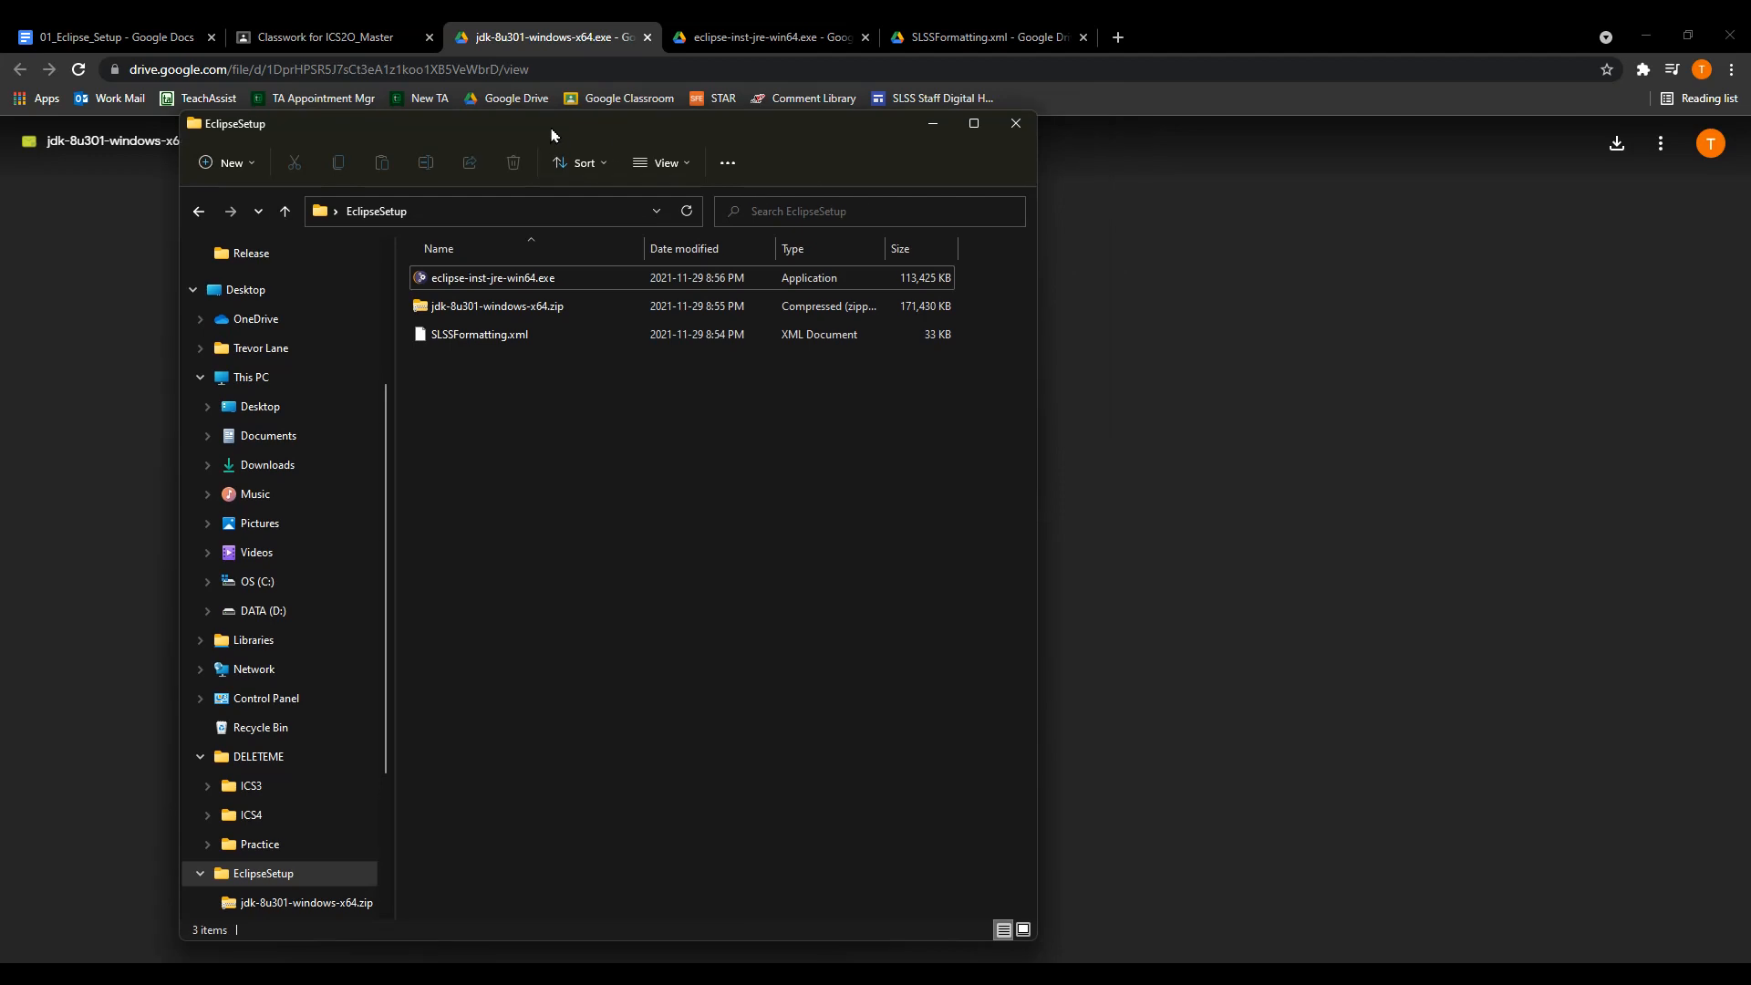
# Extract jdk-8u301-windows-x64.zip into its own subfolder inside EclipseSetup, and delete the zip file
pyautogui.rightClick(490, 316)
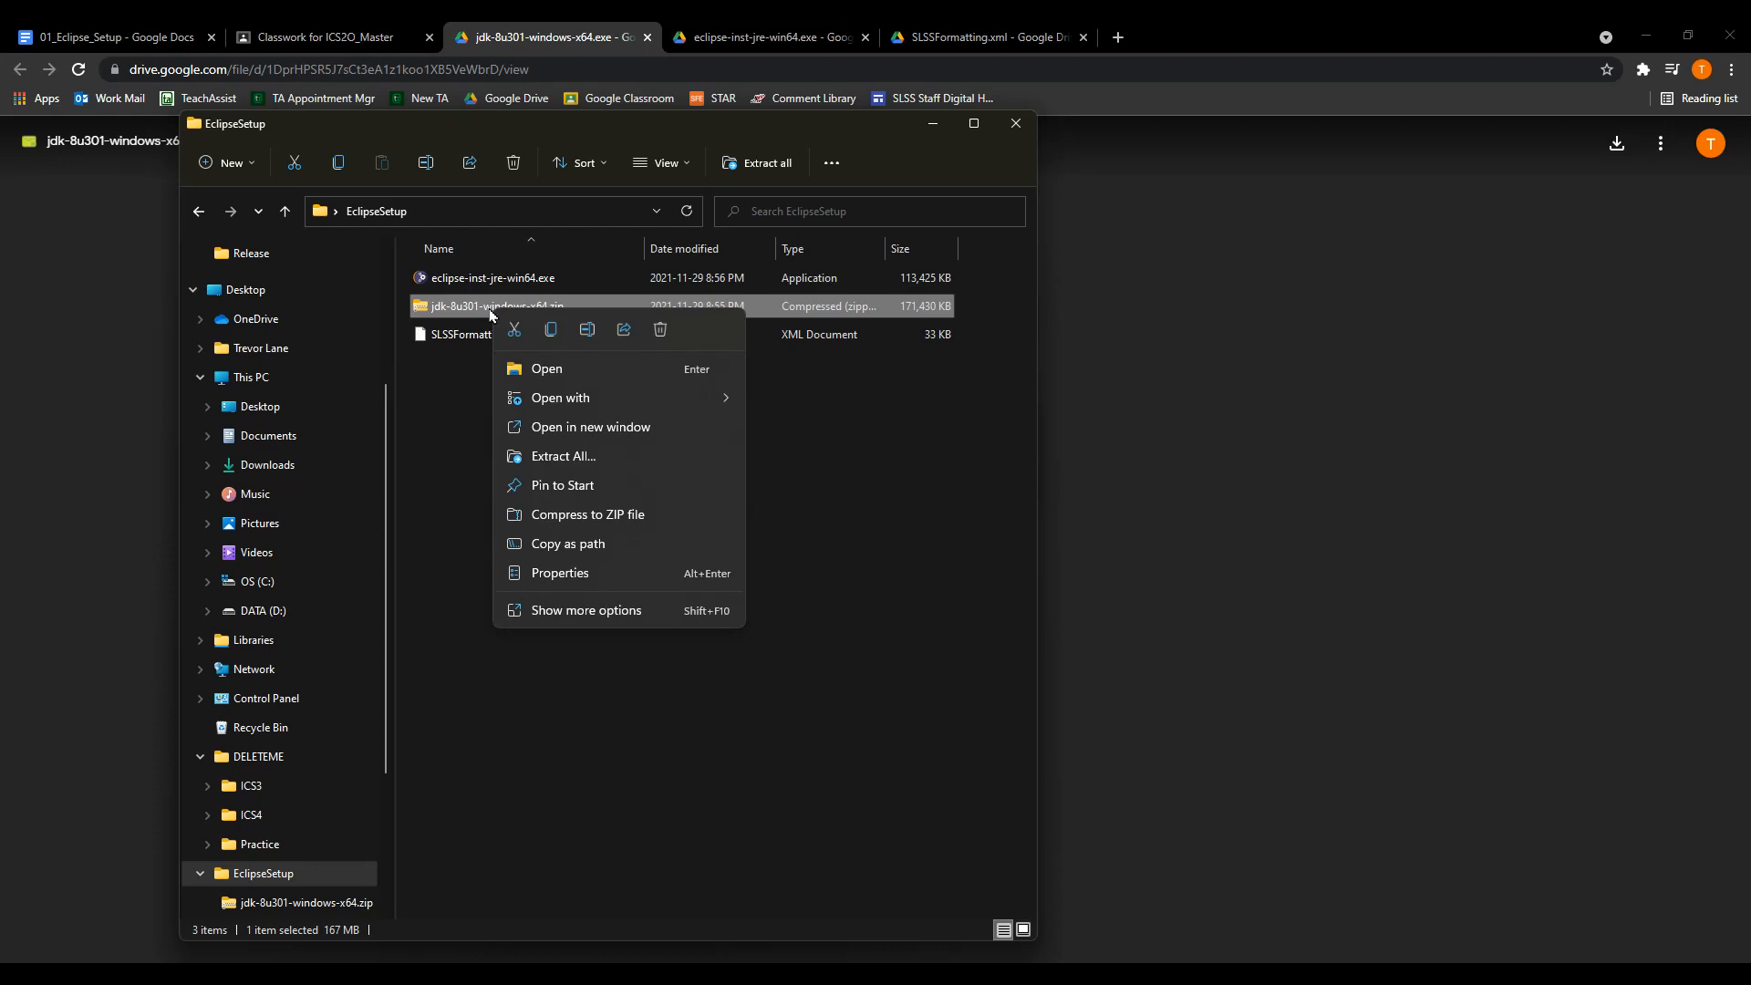
pyautogui.click(473, 457)
pyautogui.click(494, 306)
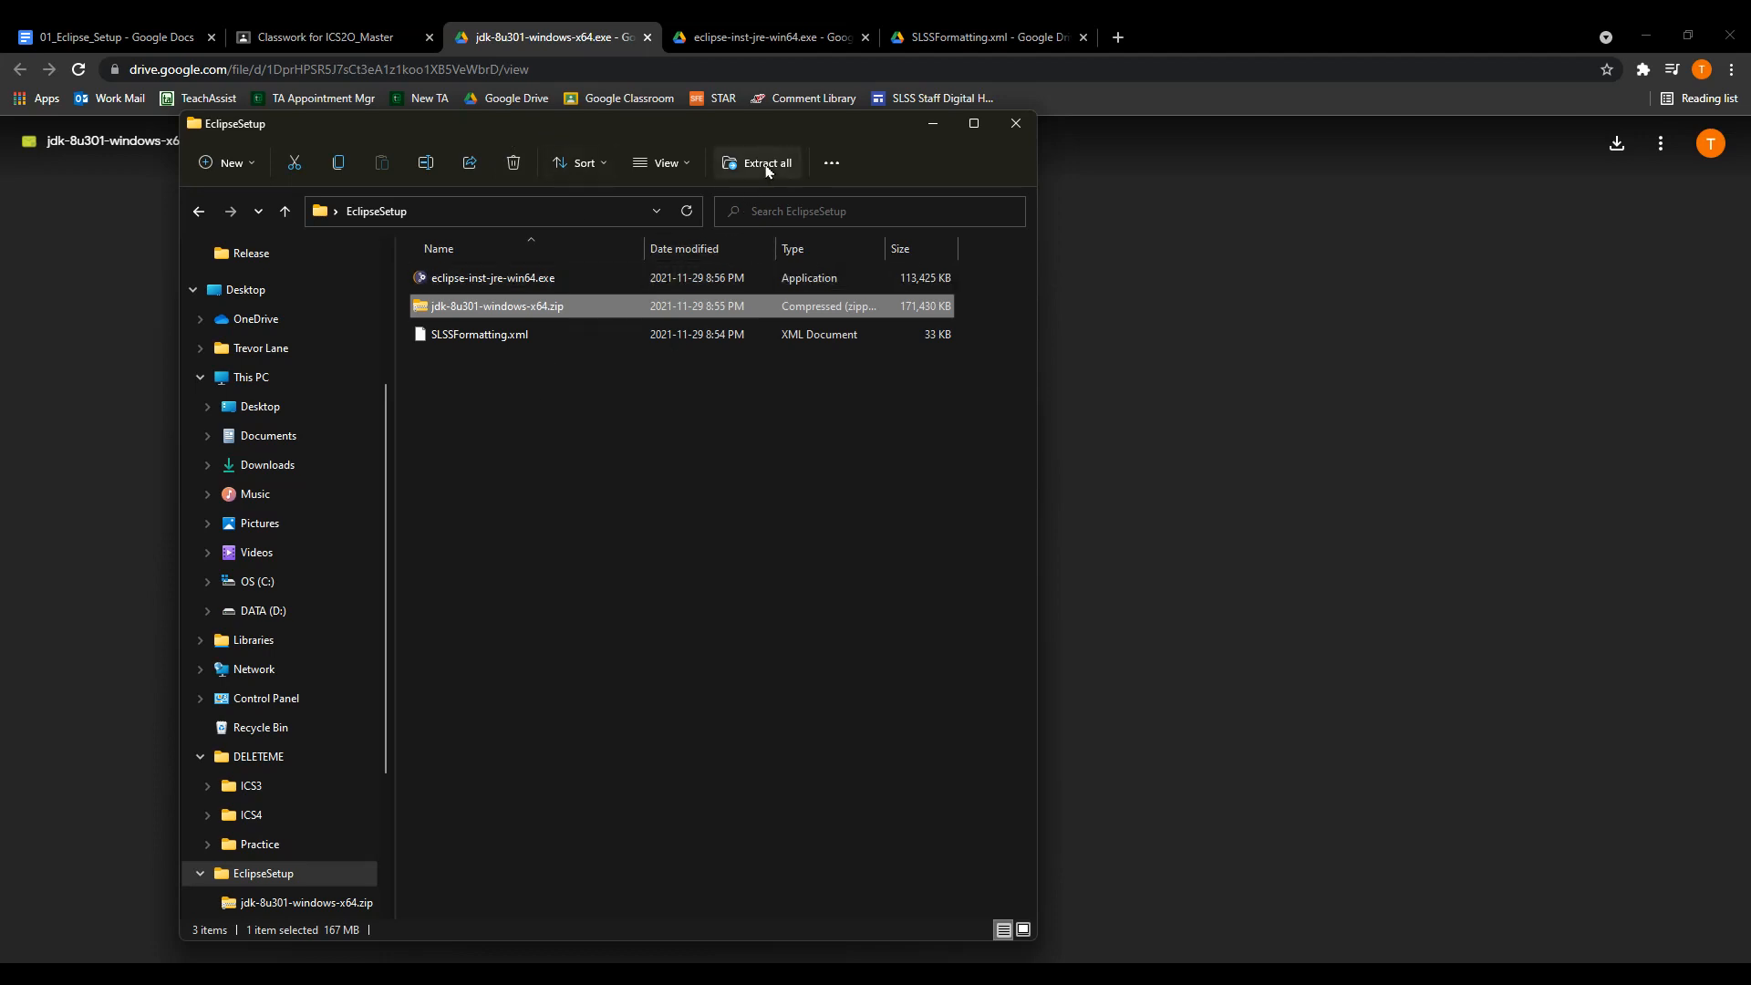
pyautogui.rightClick(511, 314)
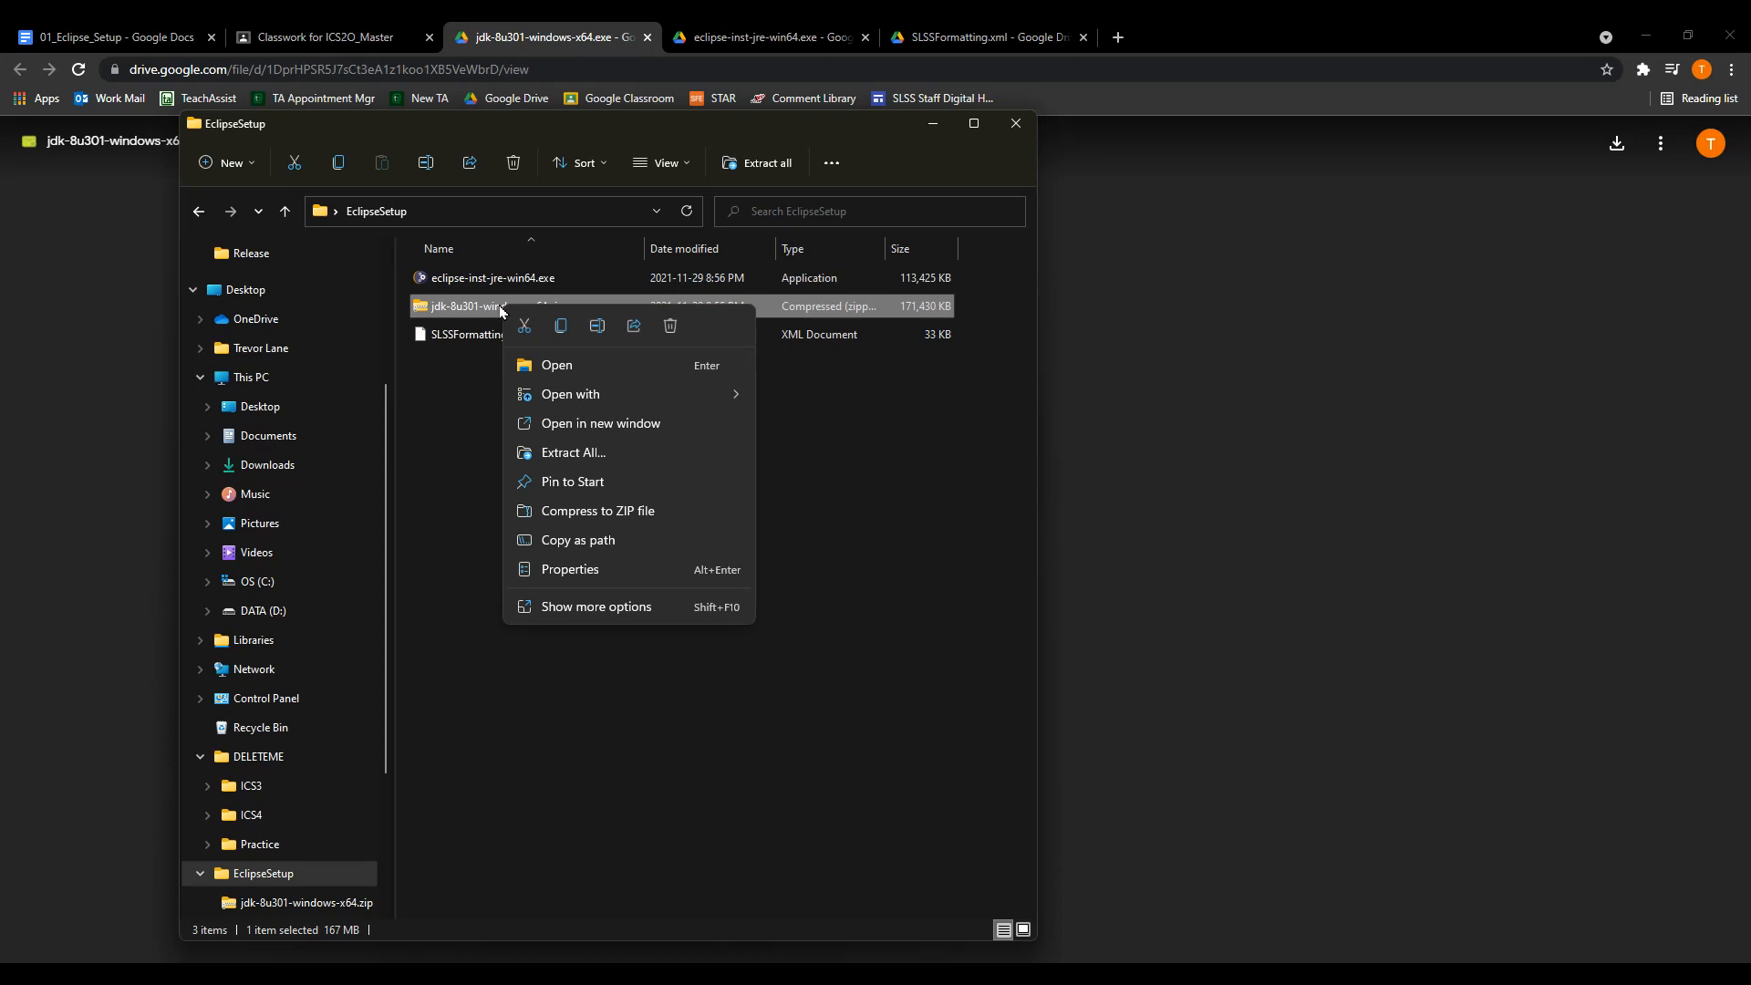
pyautogui.click(576, 455)
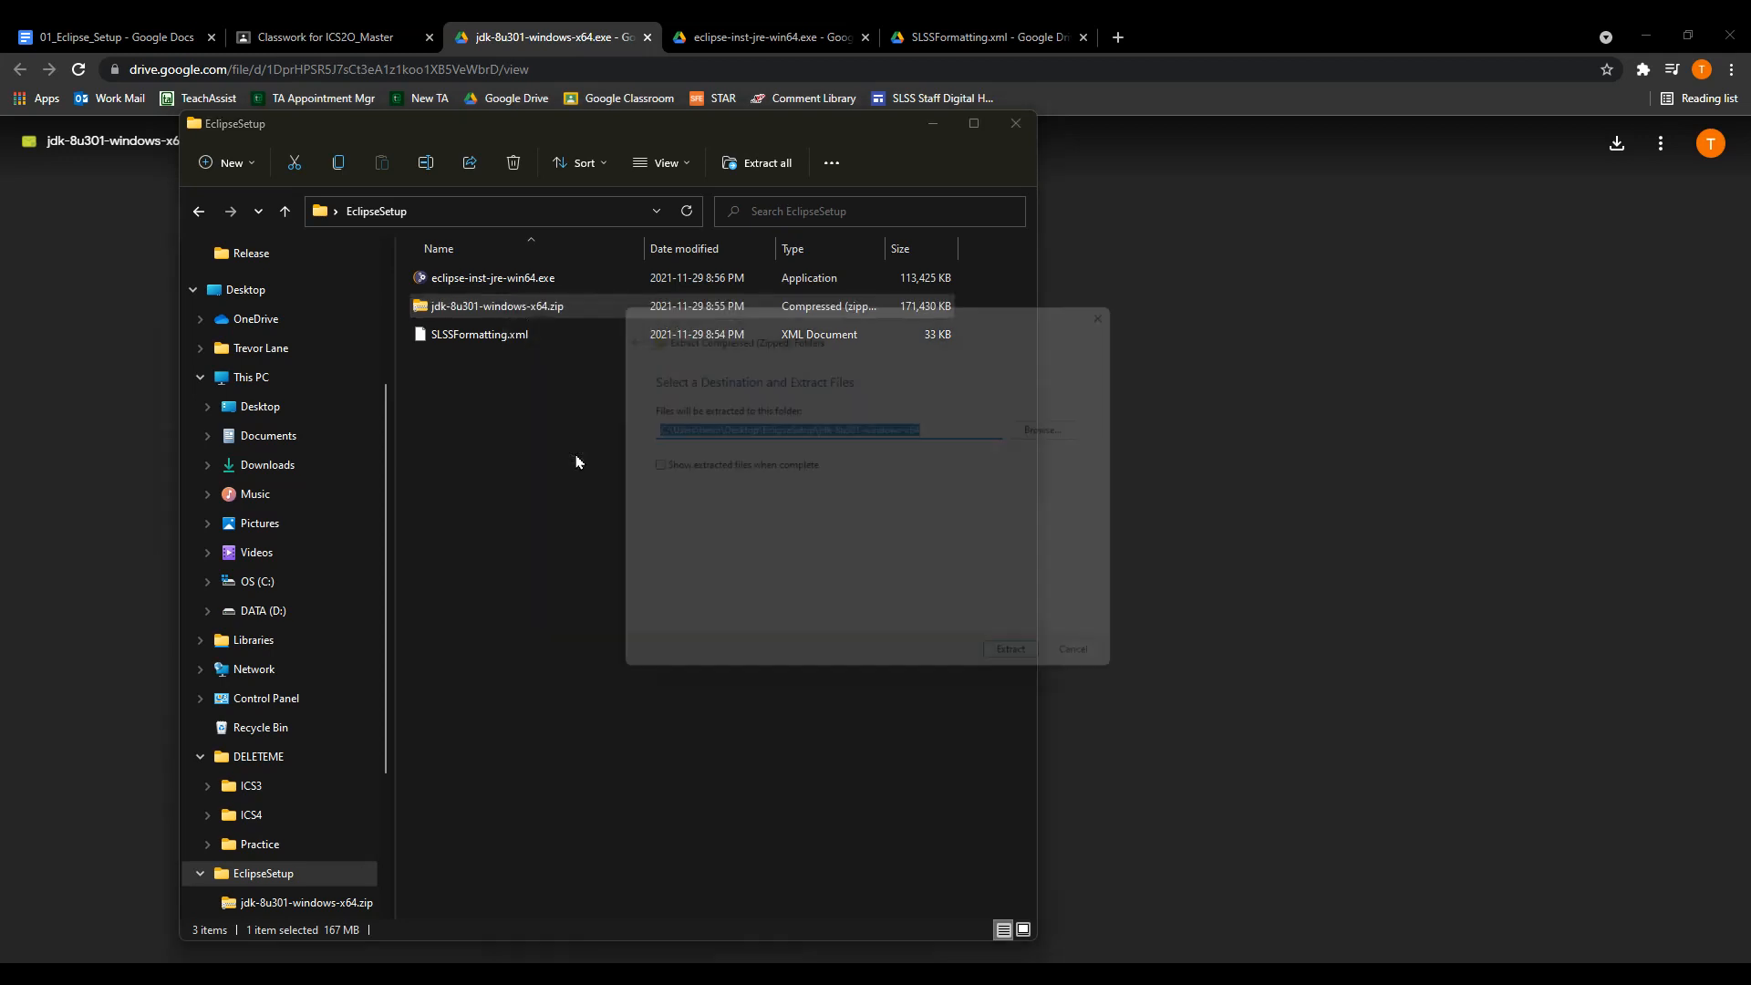
pyautogui.click(1037, 680)
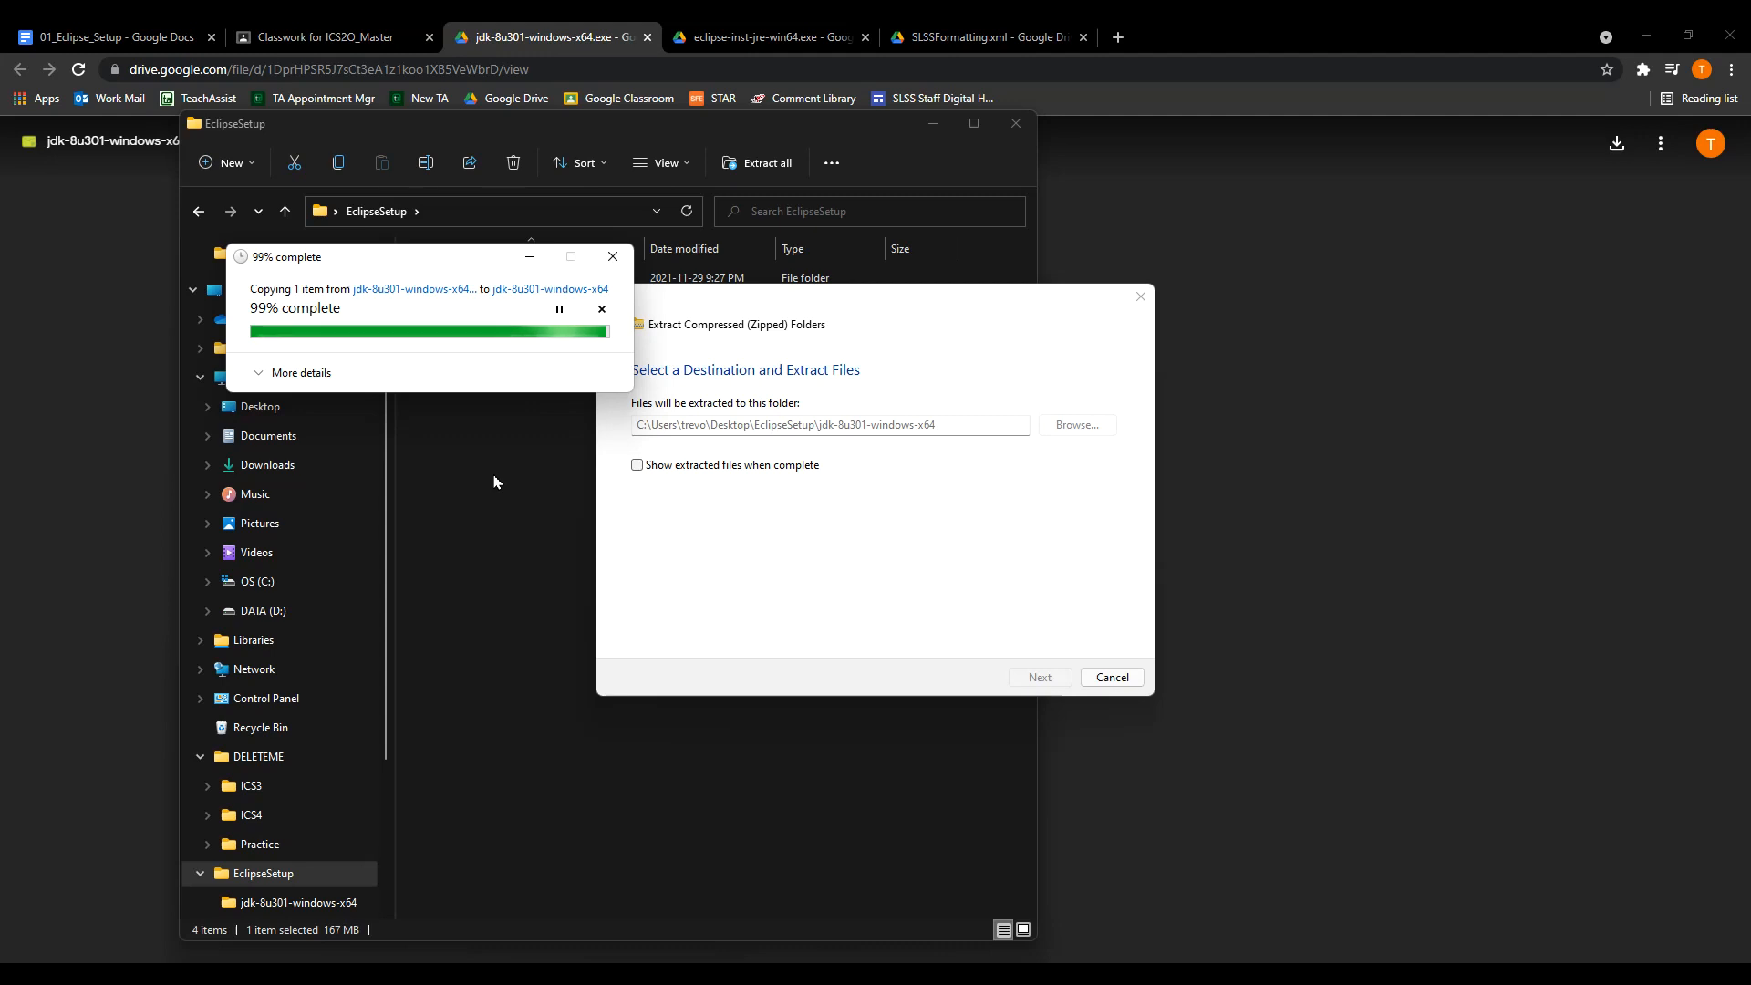
pyautogui.click(516, 520)
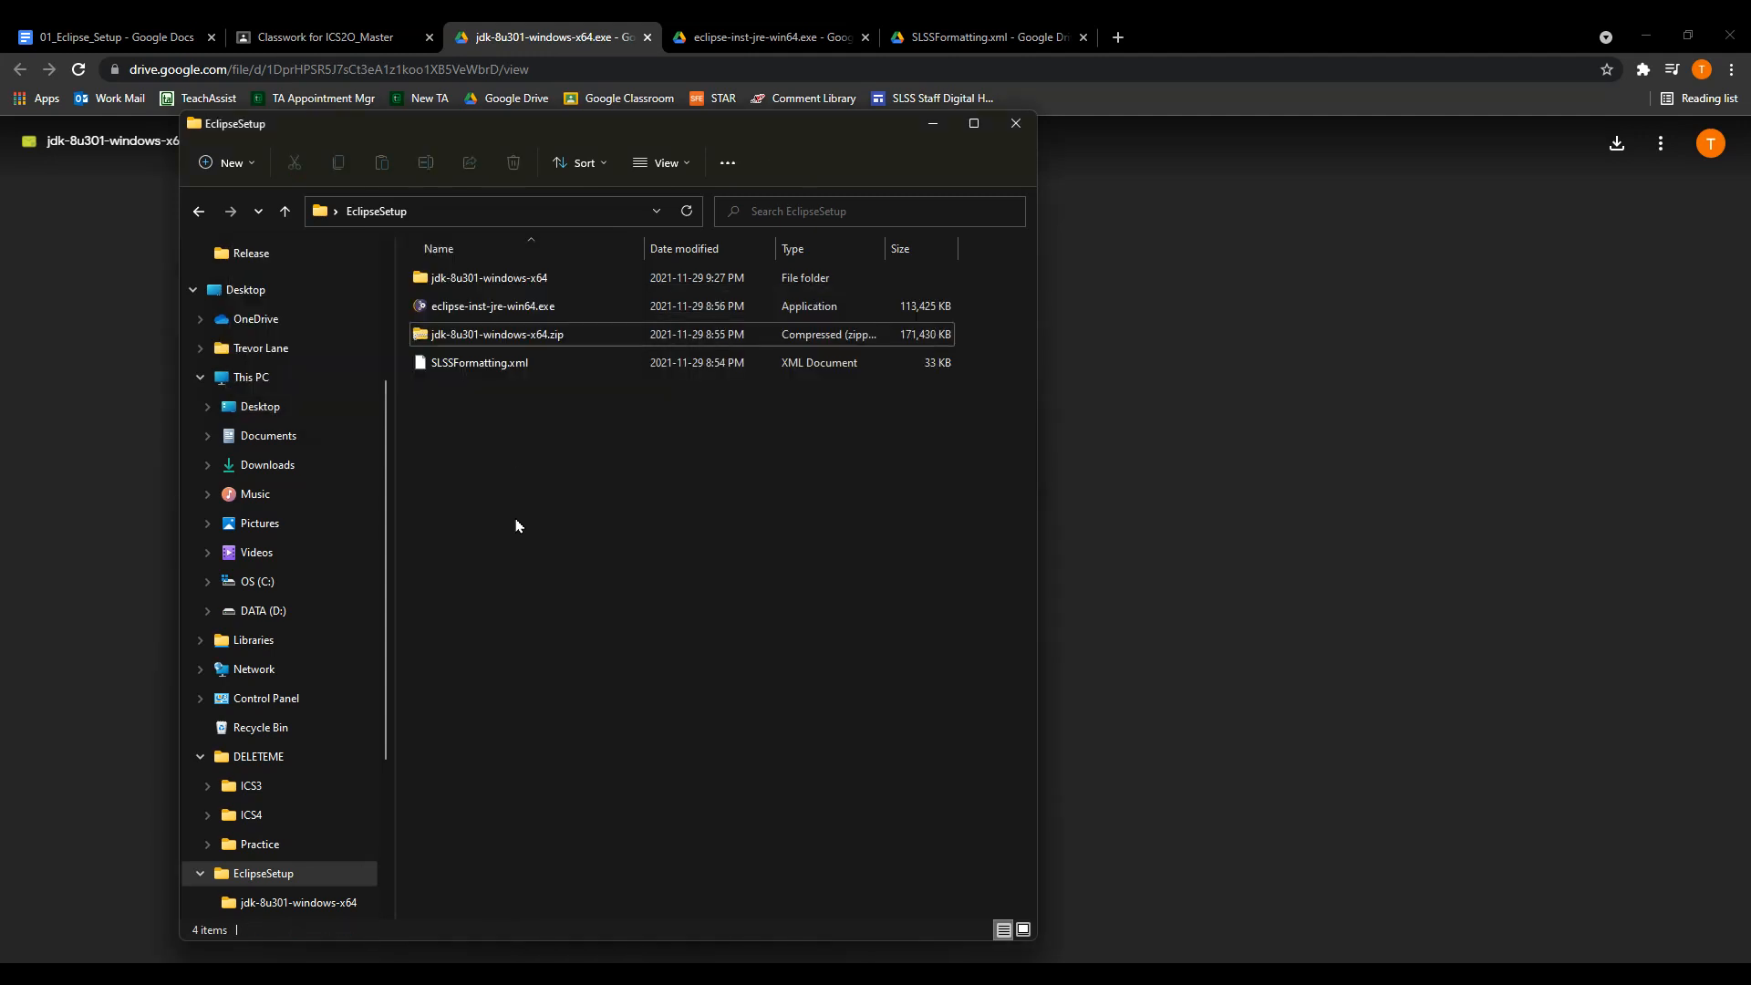
pyautogui.click(499, 349)
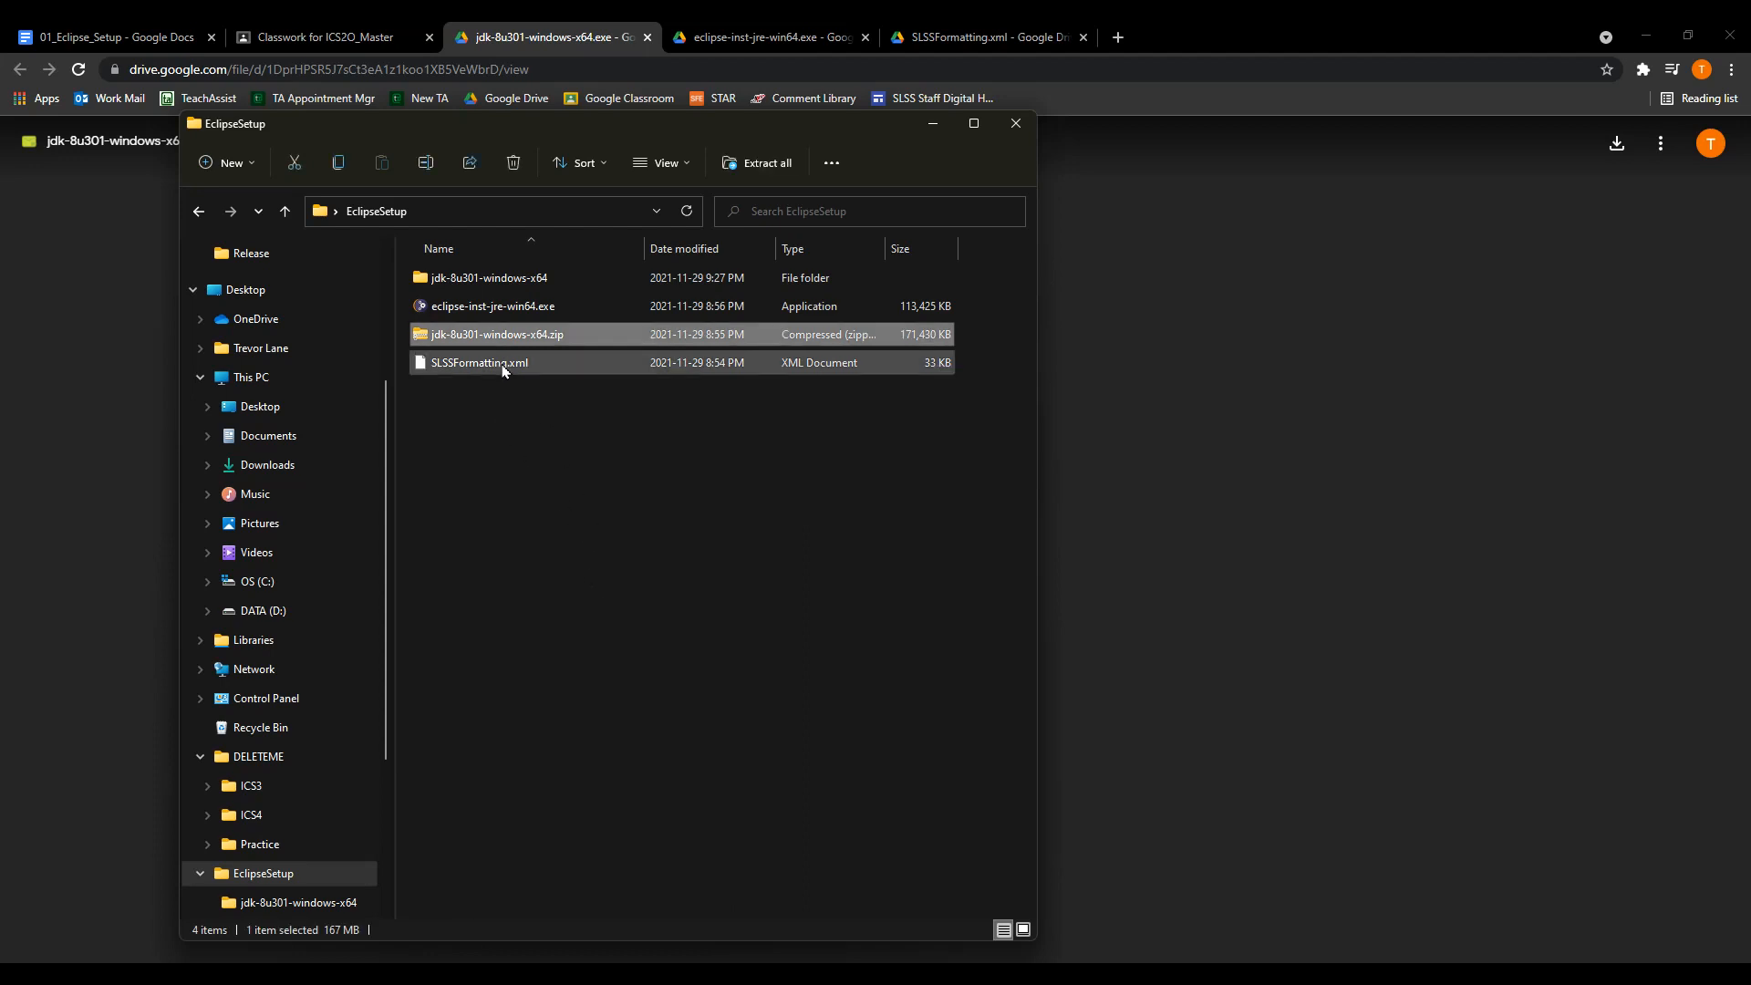
pyautogui.press('Delete')
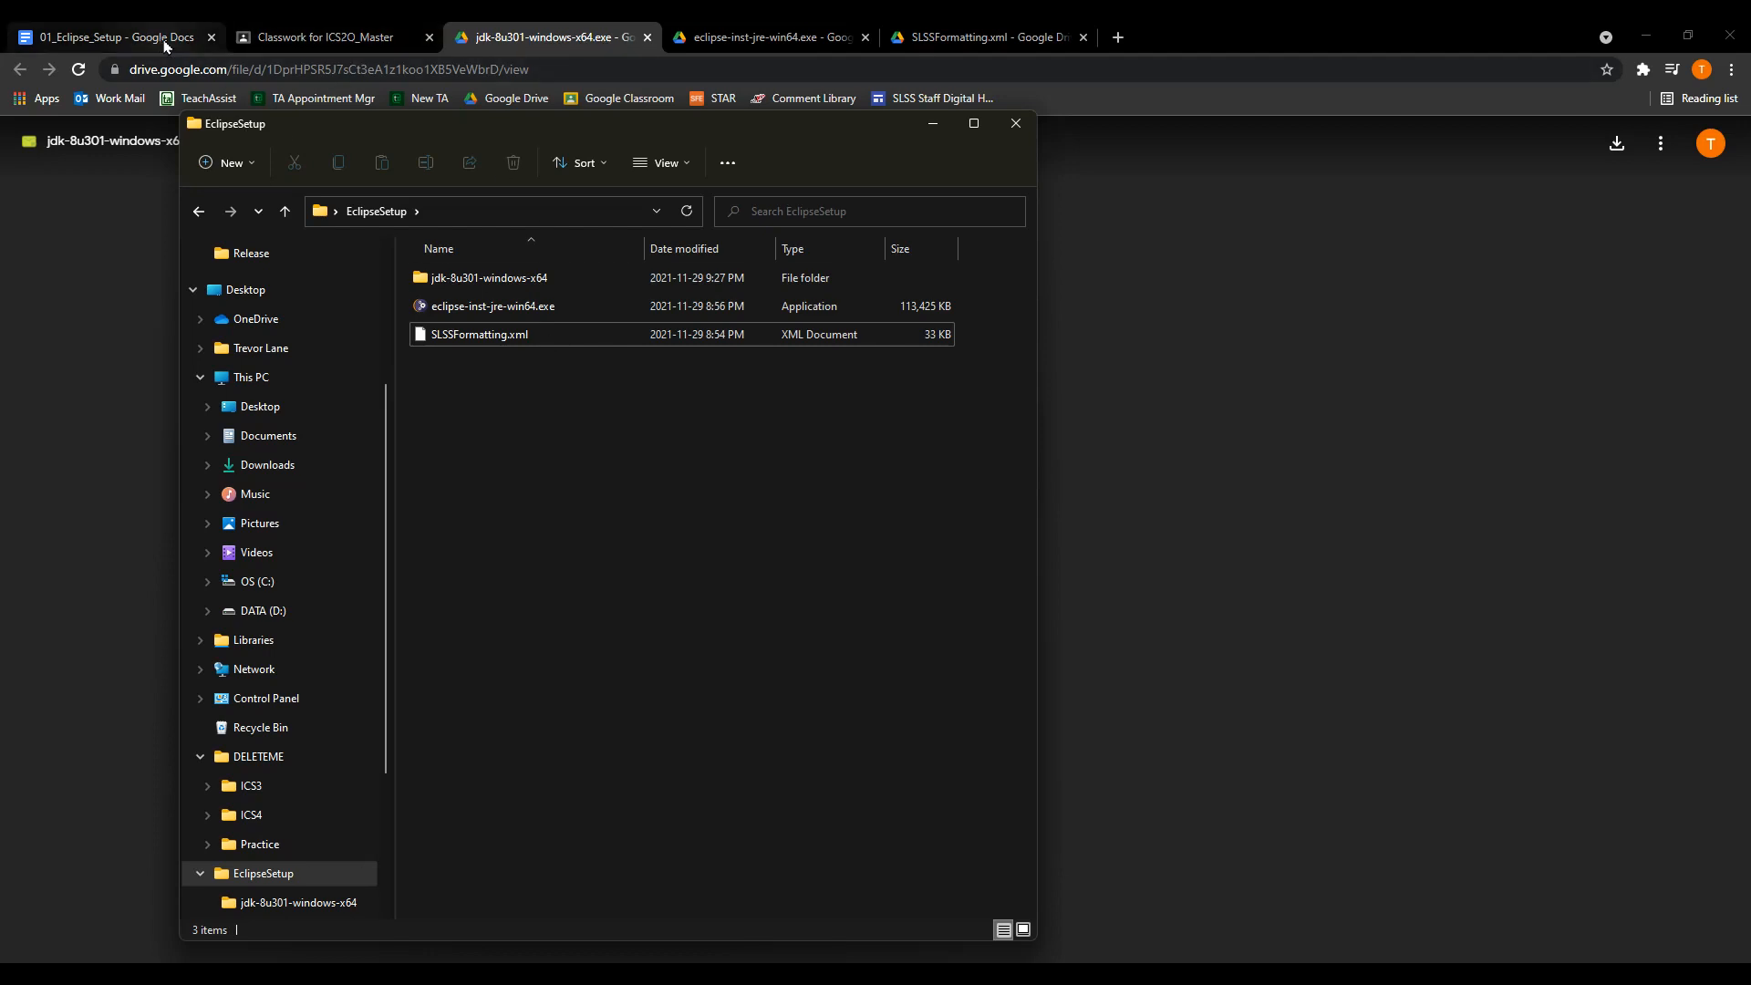
# Close the three Google Drive file tabs and go to the section on installing and setting up the software in the 01_Eclipse_Setup document
pyautogui.click(865, 37)
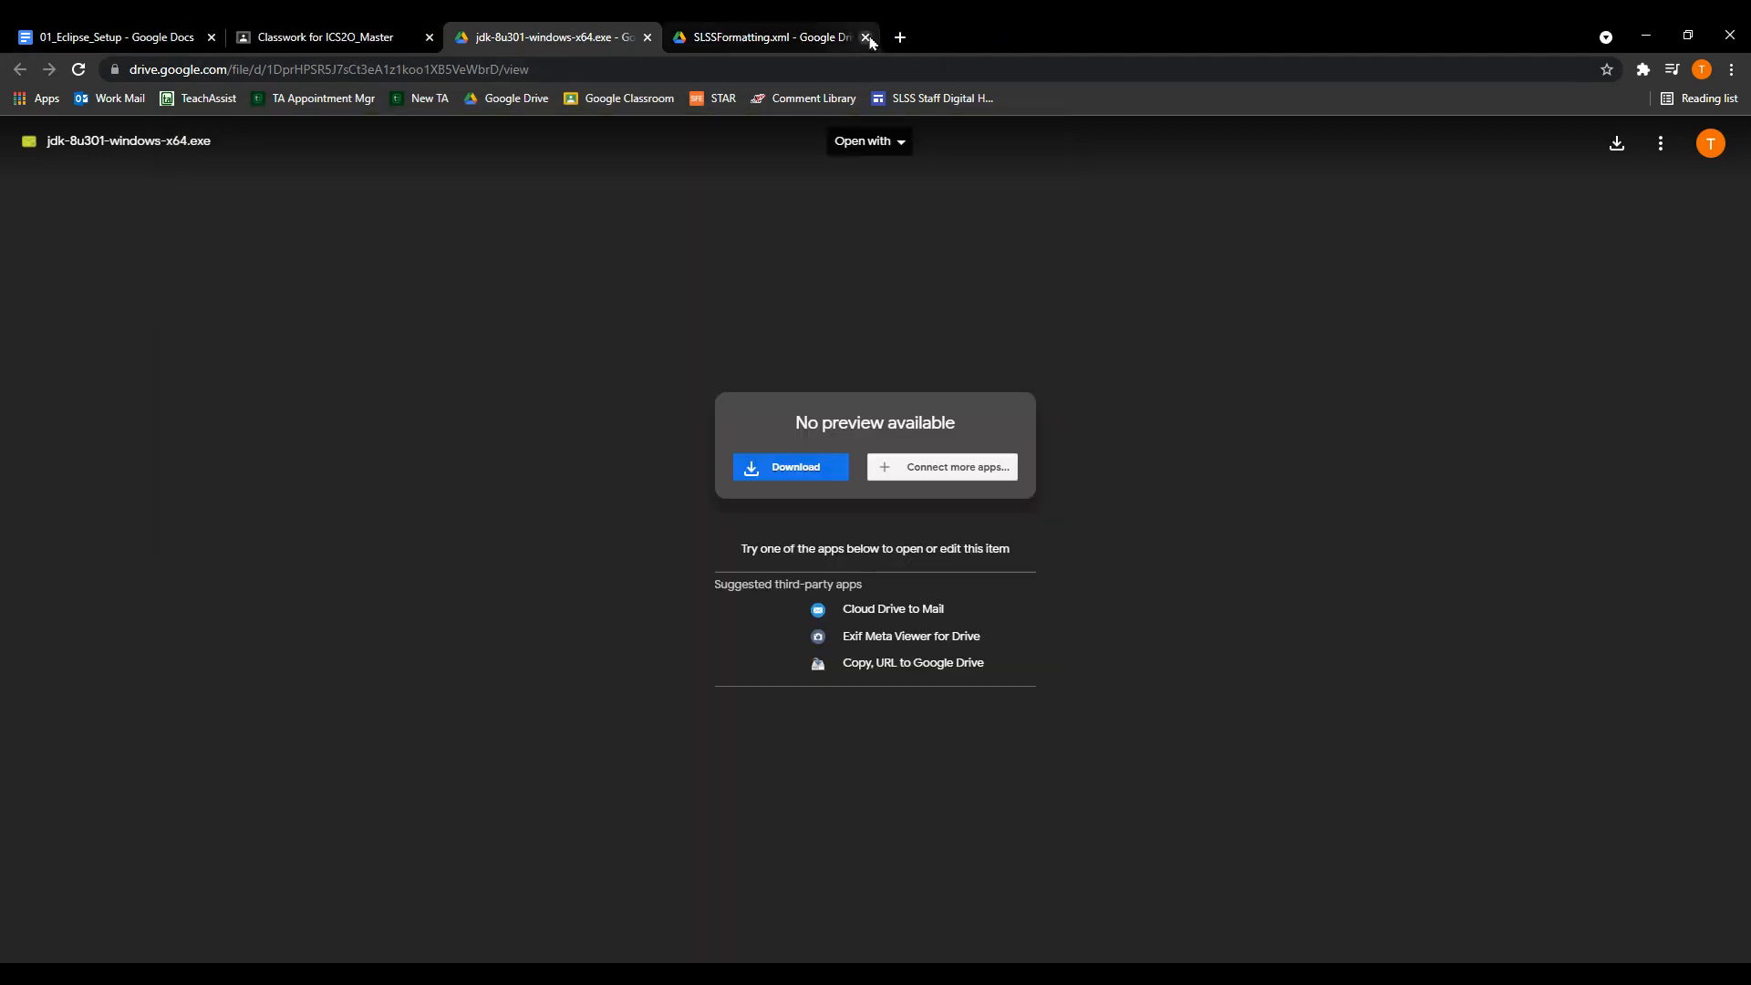
pyautogui.click(866, 39)
pyautogui.click(646, 39)
pyautogui.click(118, 37)
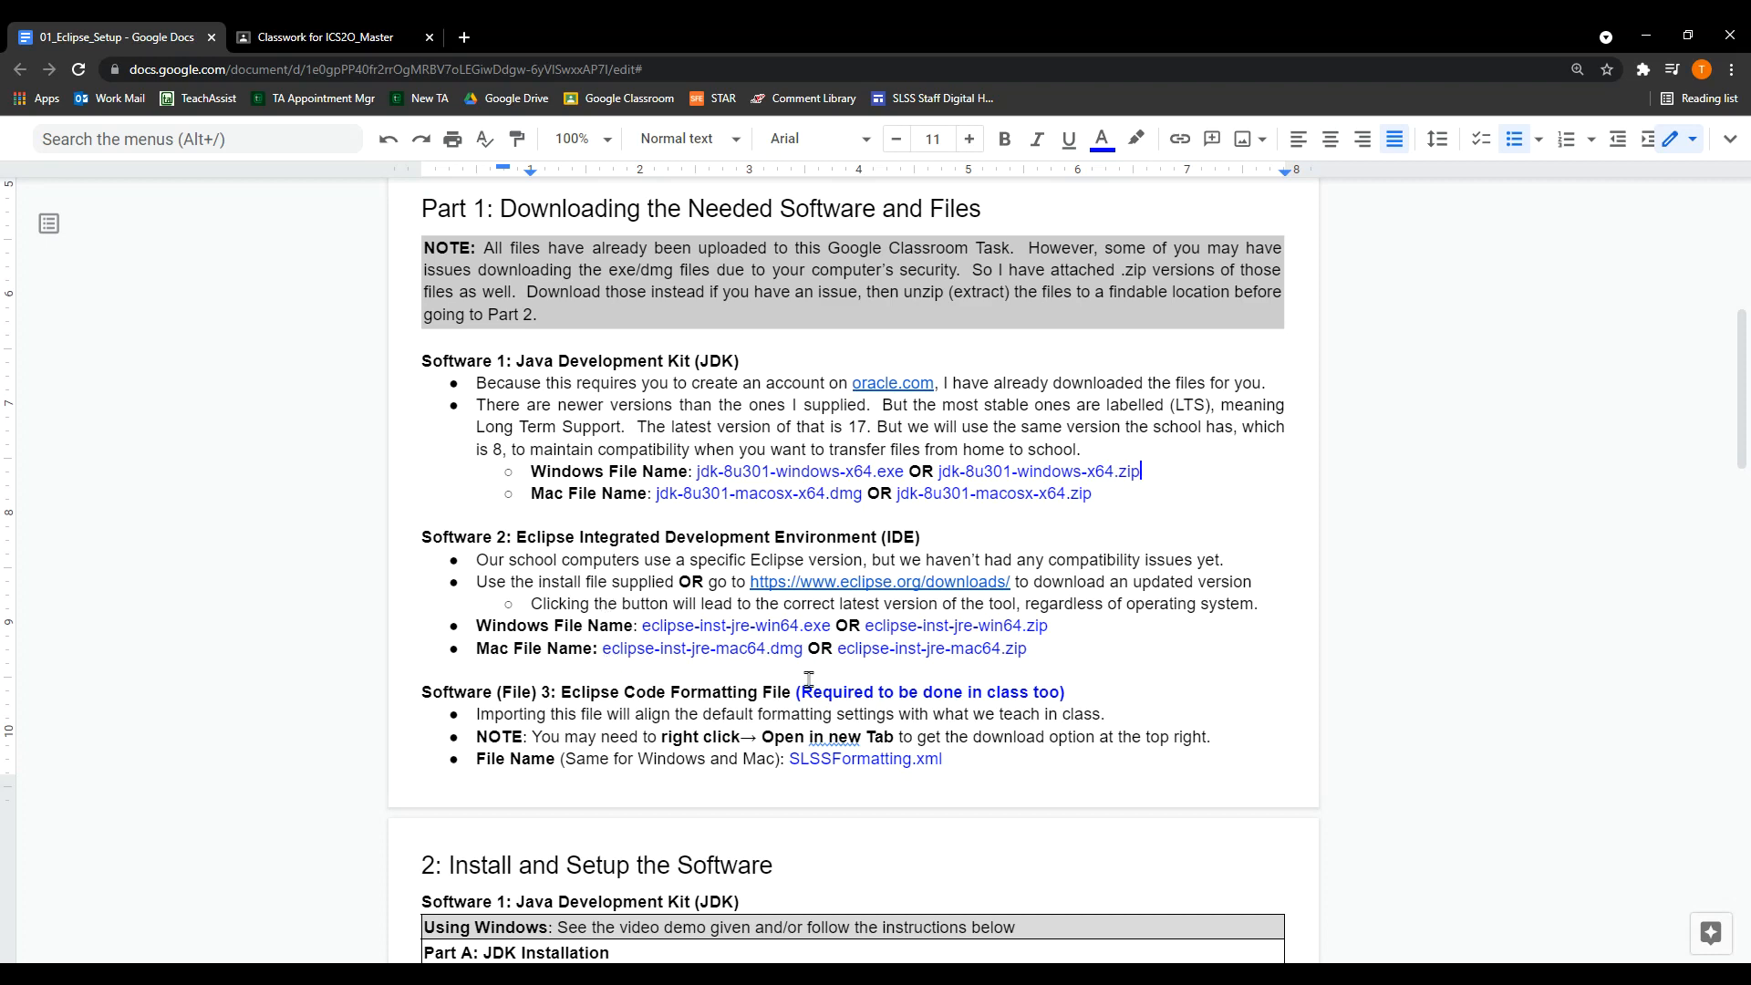
pyautogui.scroll(-4, 809, 679)
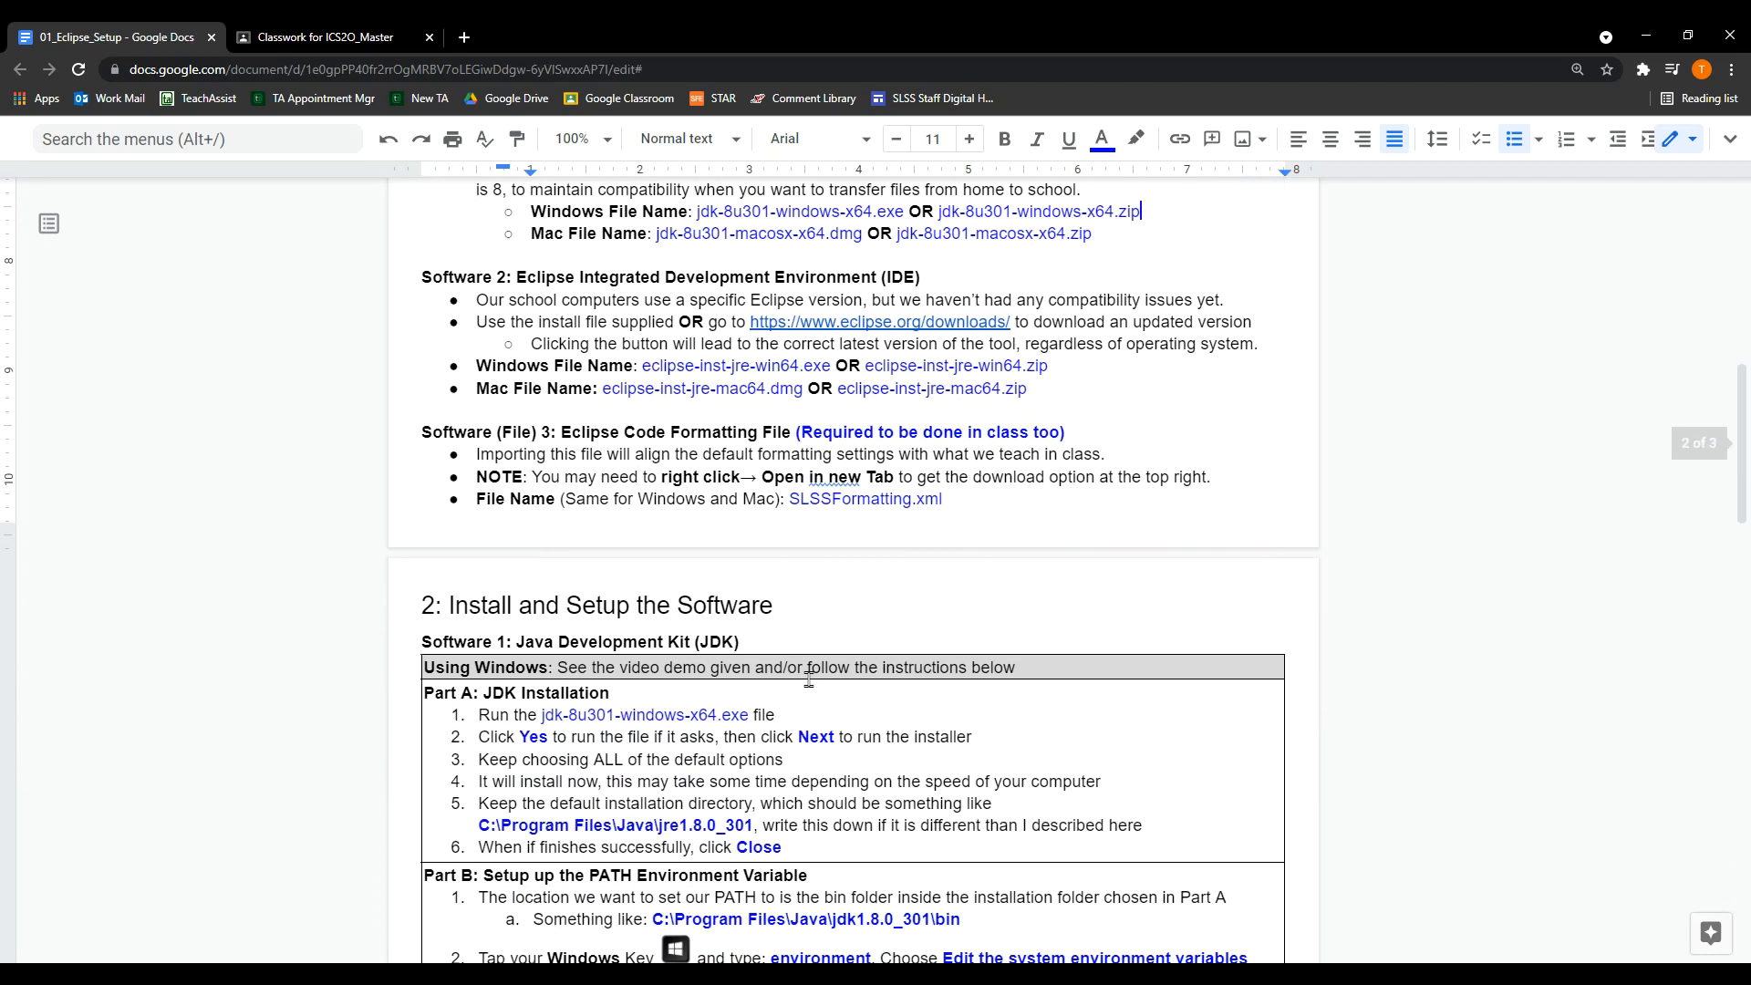
# Check for an installed Java version by running java -version in Command Prompt, and close the window
pyautogui.moveTo(1742, 509); pyautogui.dragTo(1744, 526)
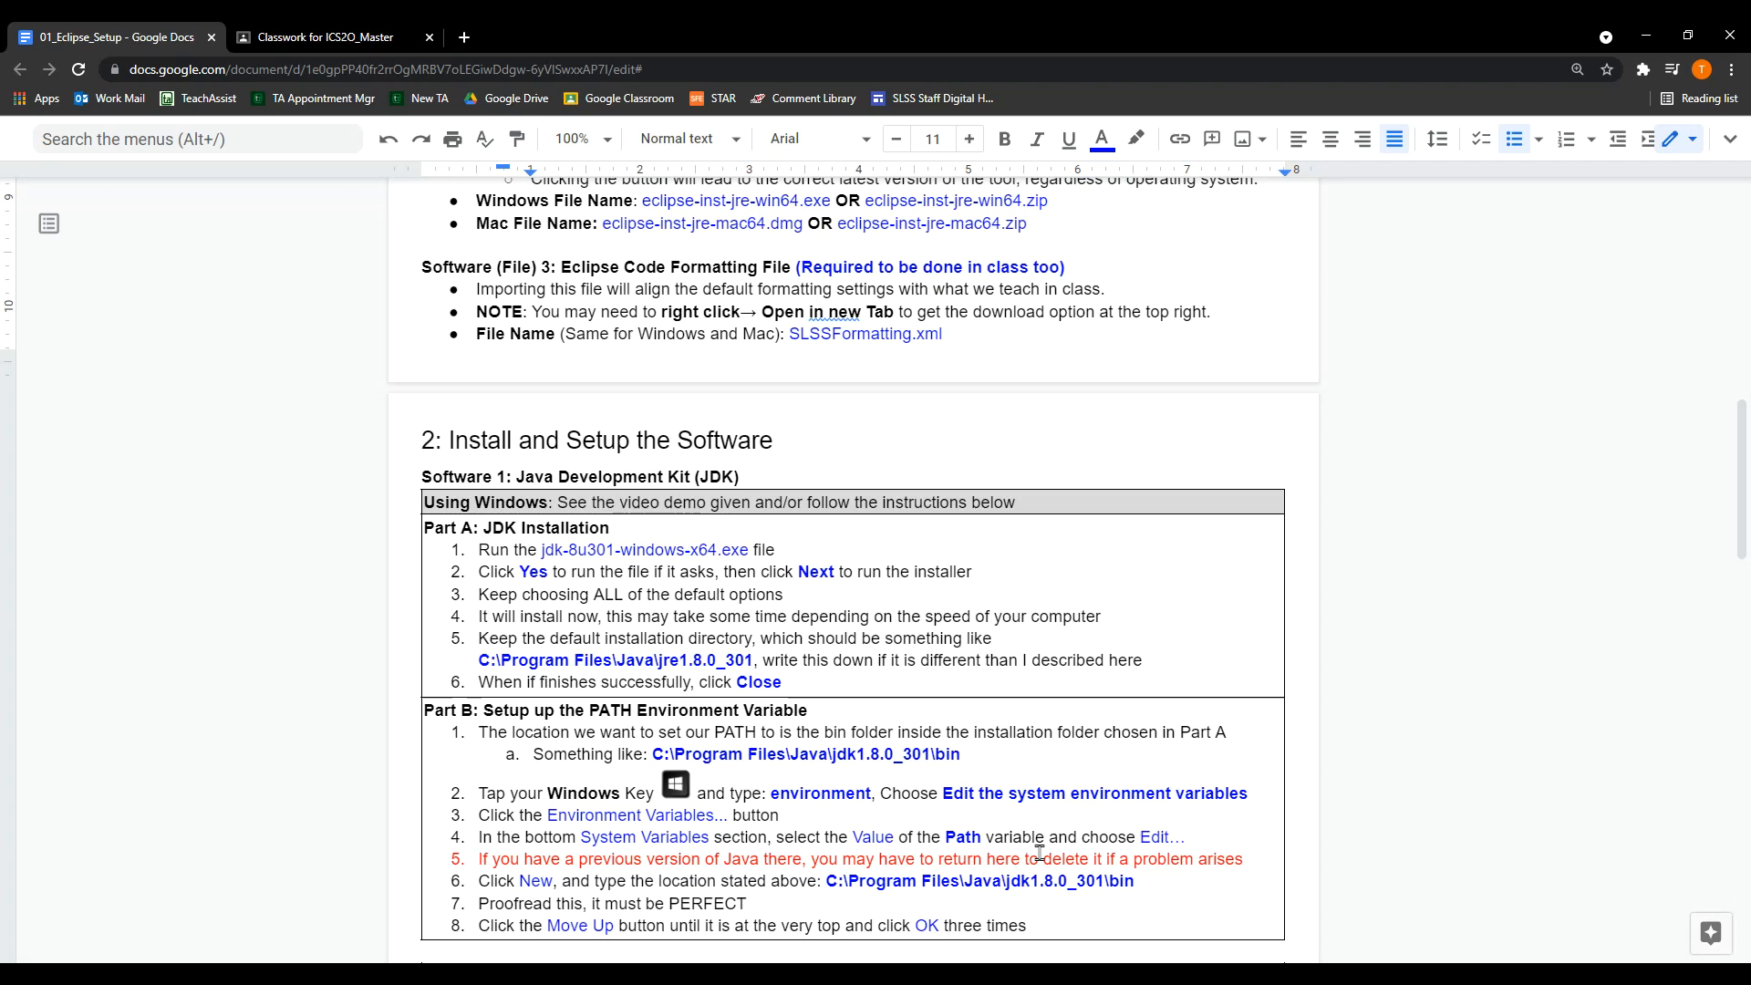
pyautogui.press('super')
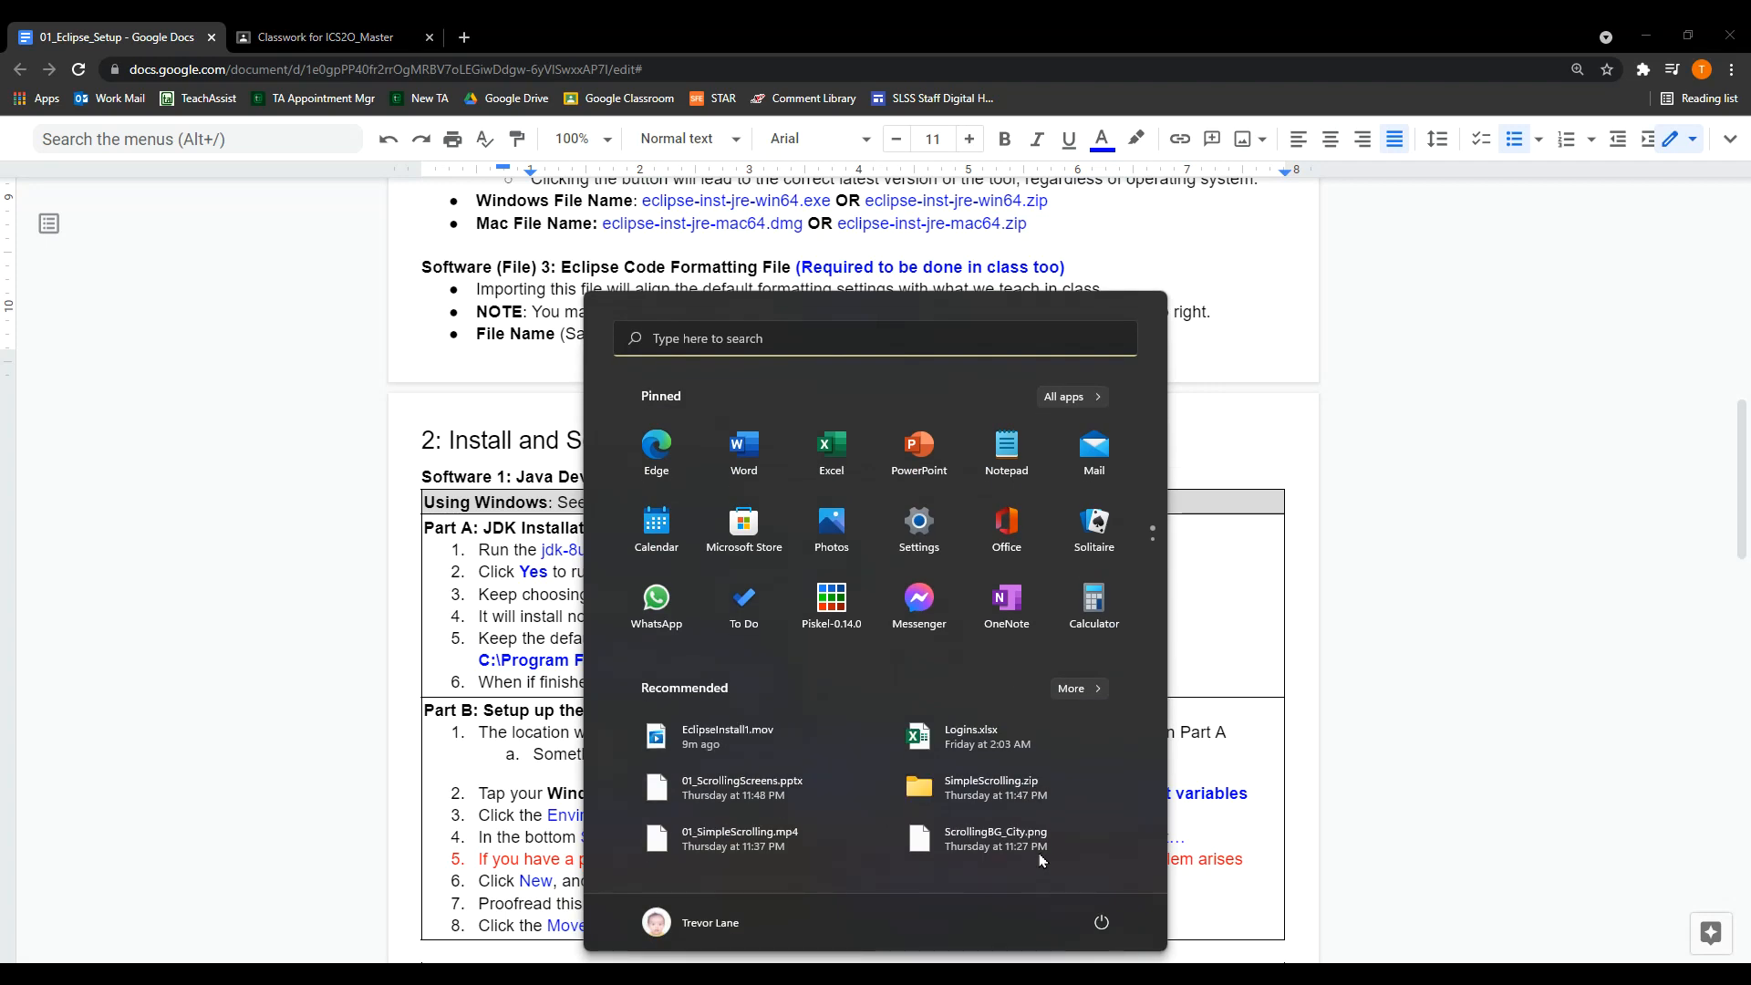
pyautogui.write('cmd')
pyautogui.press('Return')
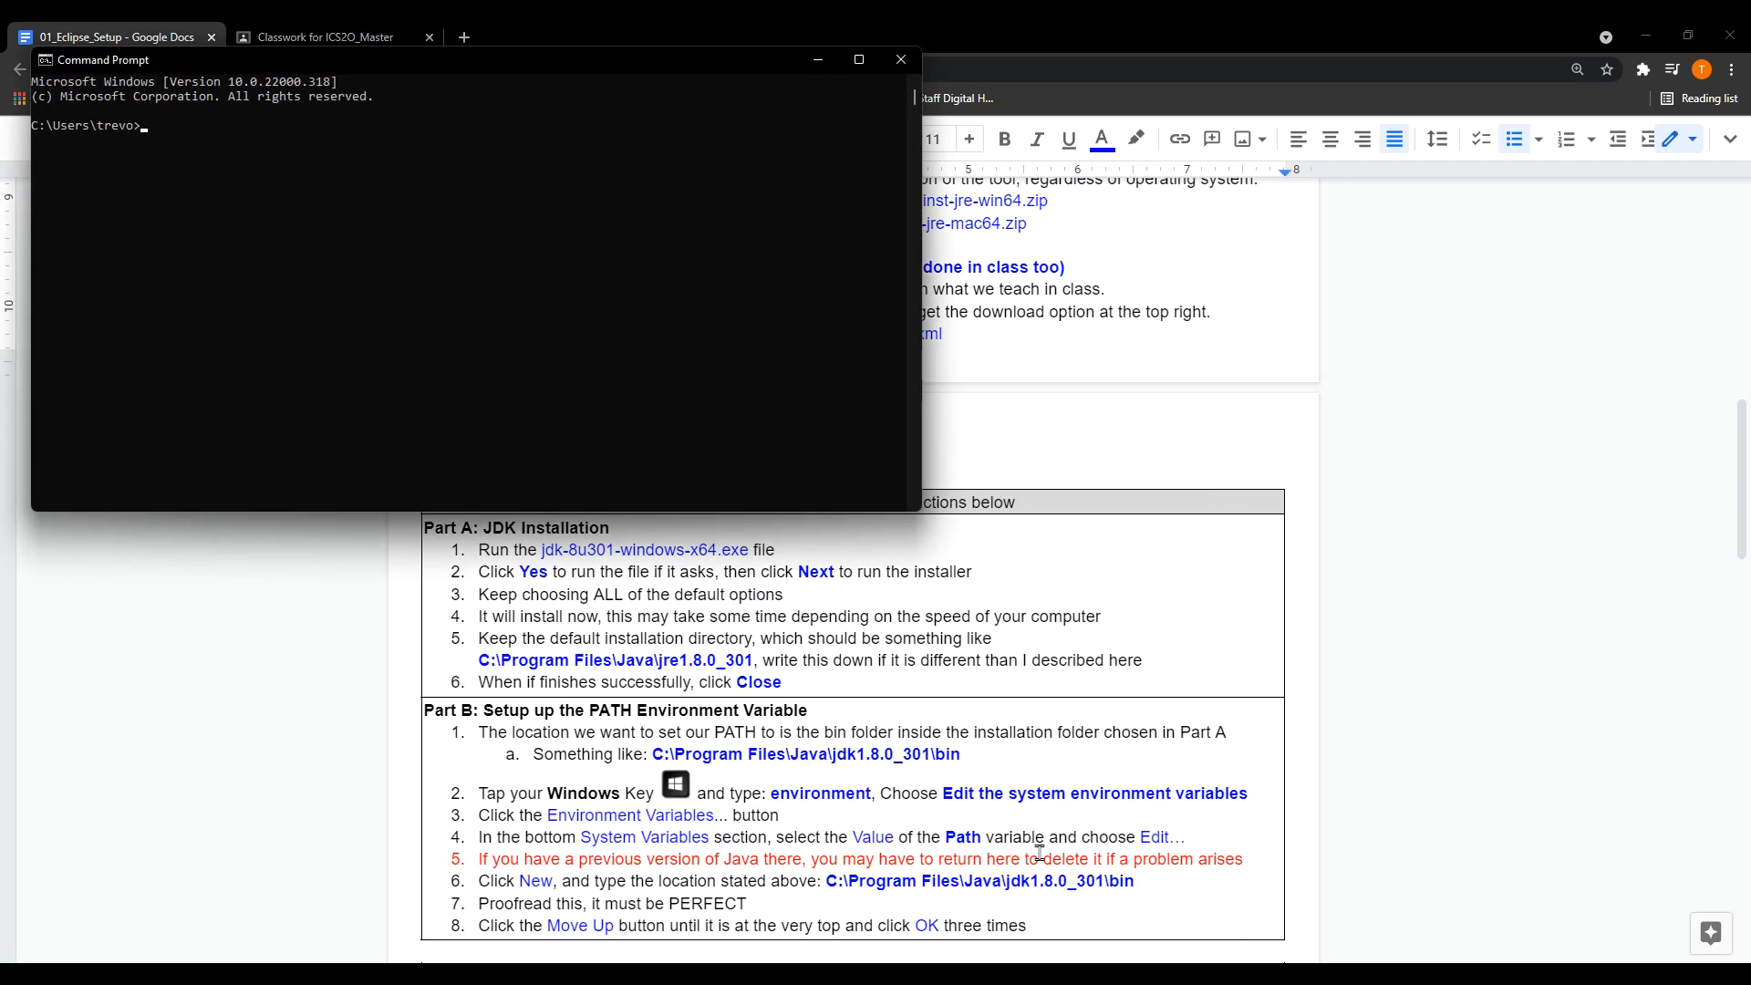
pyautogui.click(688, 331)
pyautogui.write('java -version')
pyautogui.press('Return')
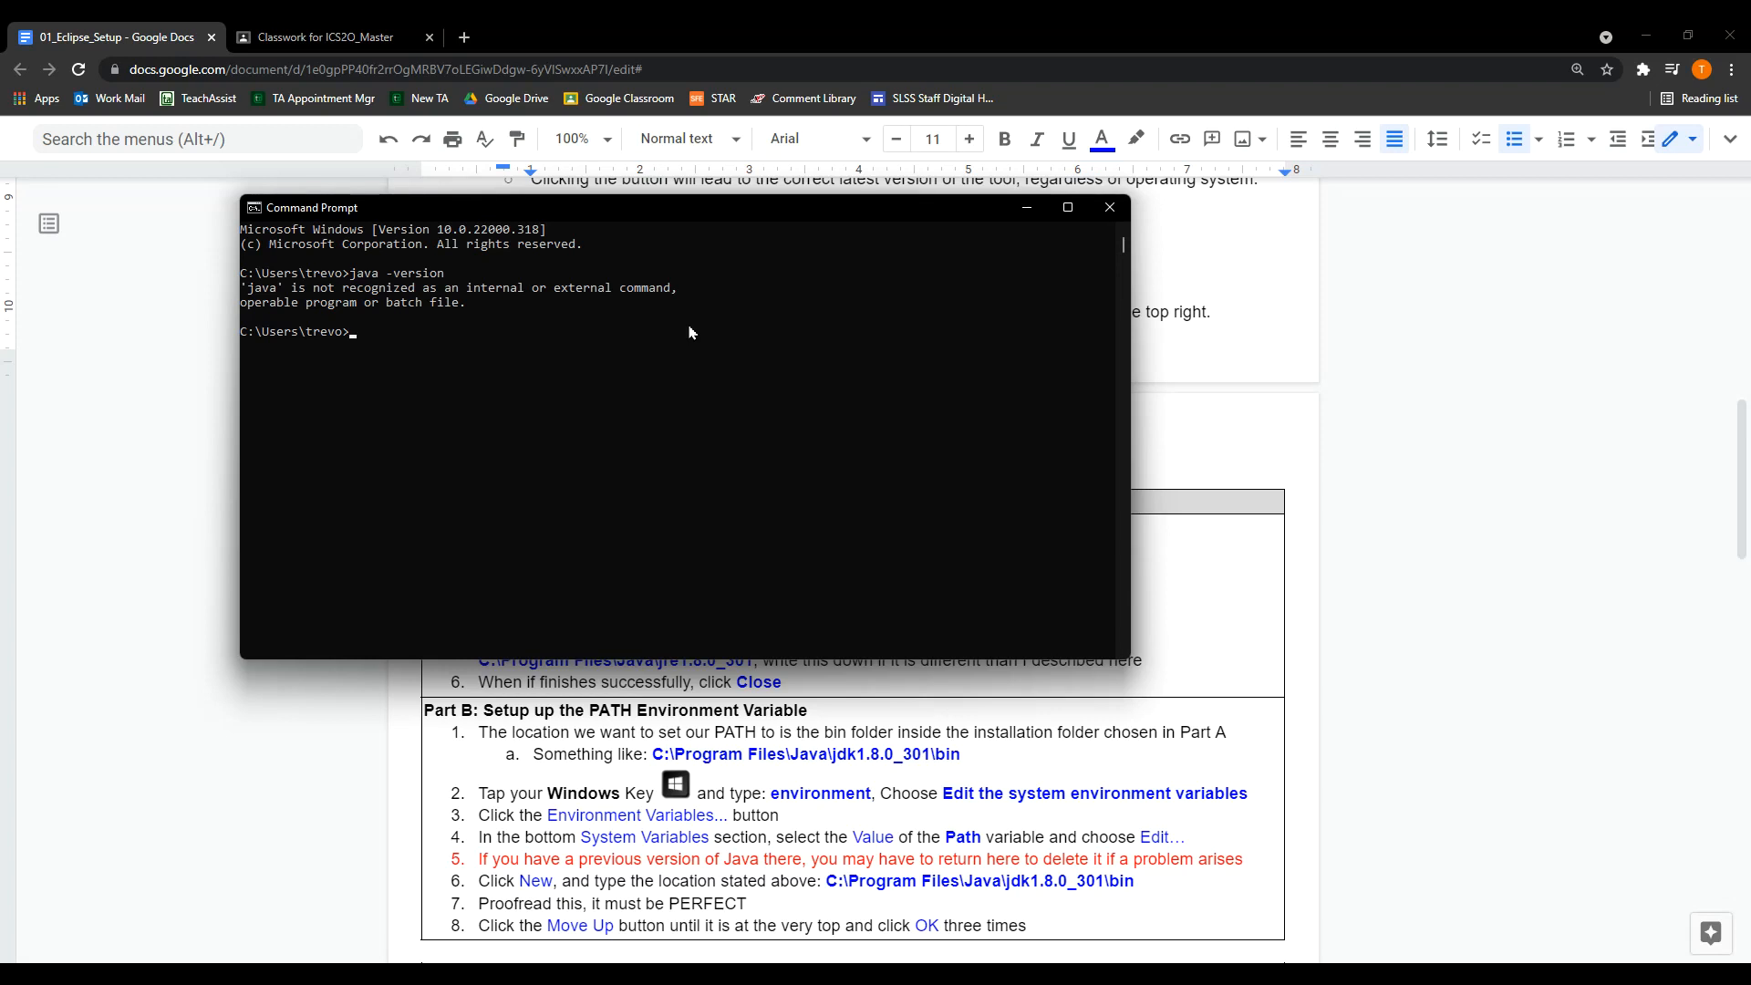
pyautogui.click(813, 476)
pyautogui.click(1110, 209)
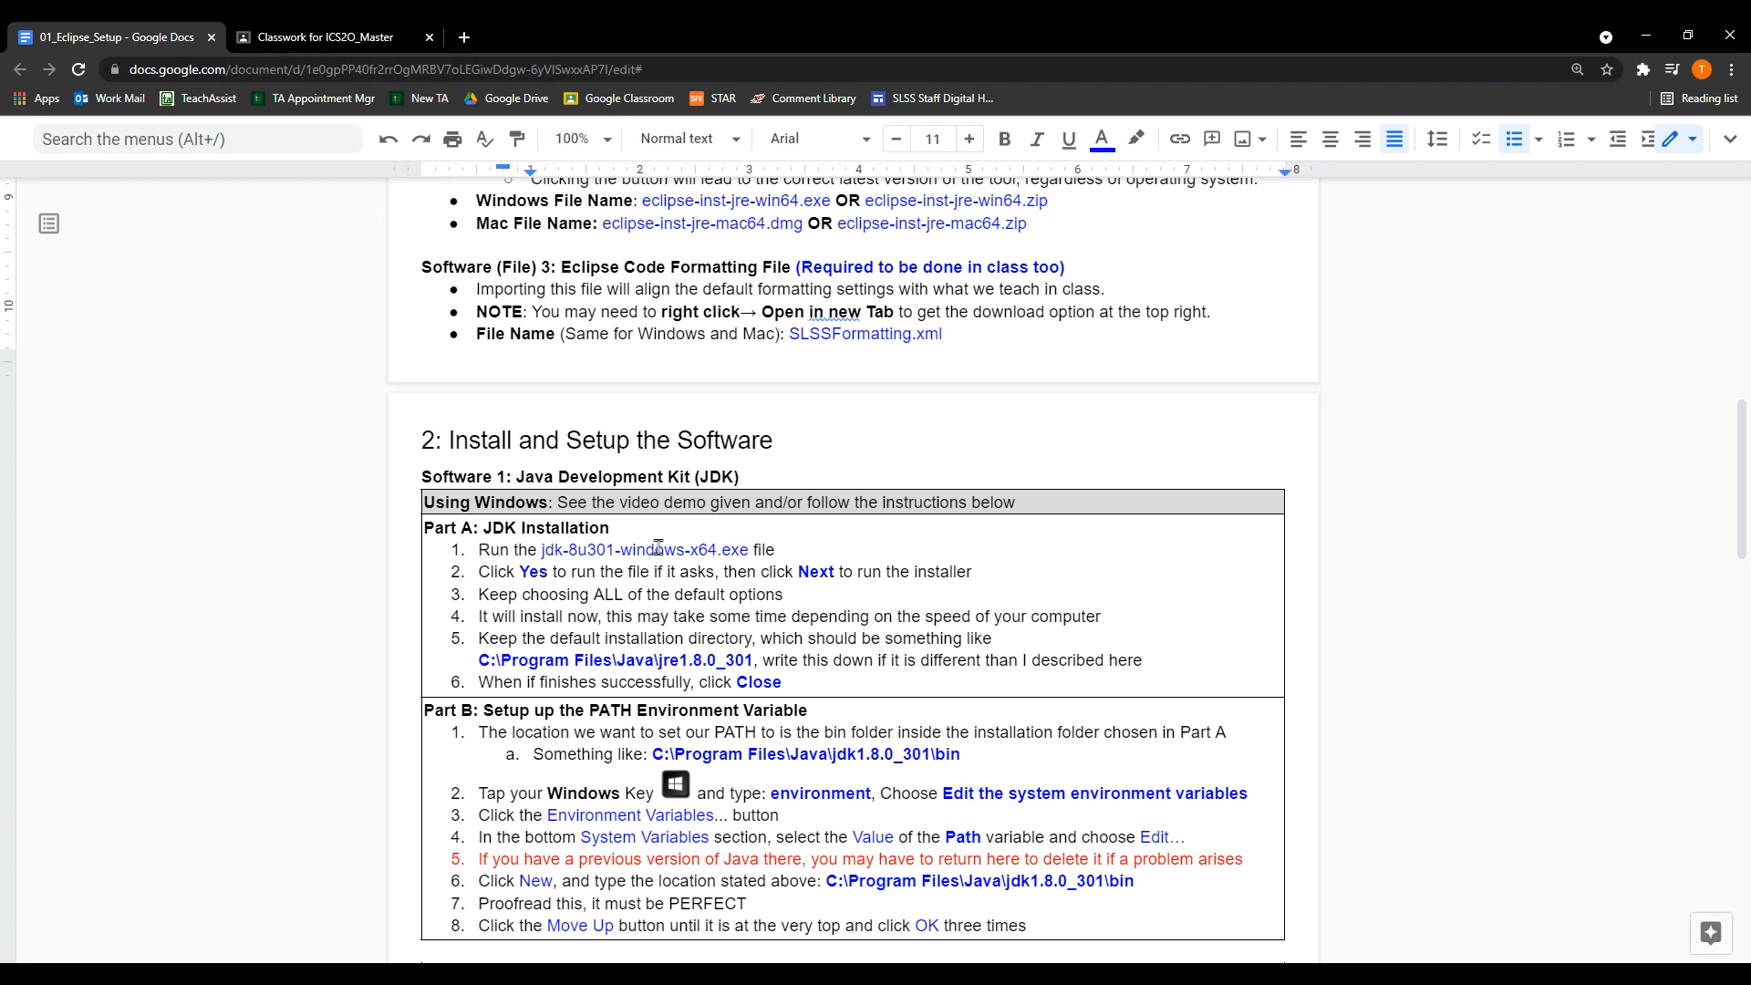
# Switch to File Explorer, run jdk-8u301-windows-x64.exe from its extracted folder, and arrange the windows so the written instructions are readable
pyautogui.hotkey('alt', 'Tab')
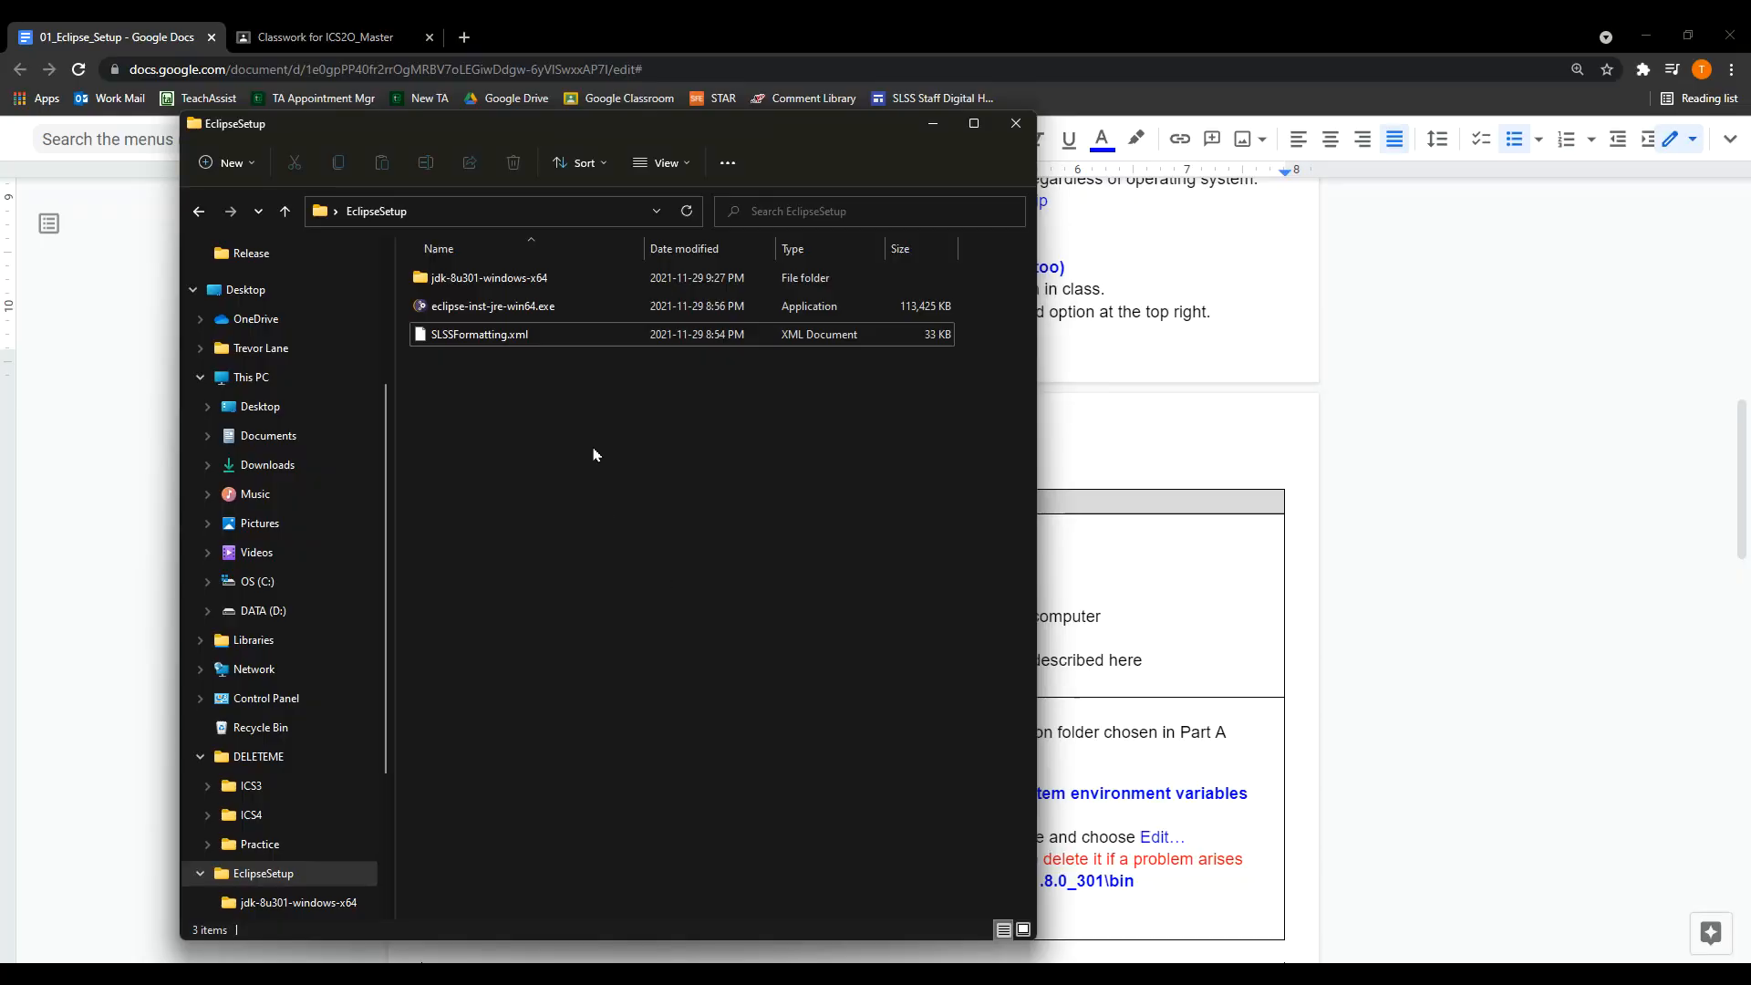
pyautogui.doubleClick(527, 279)
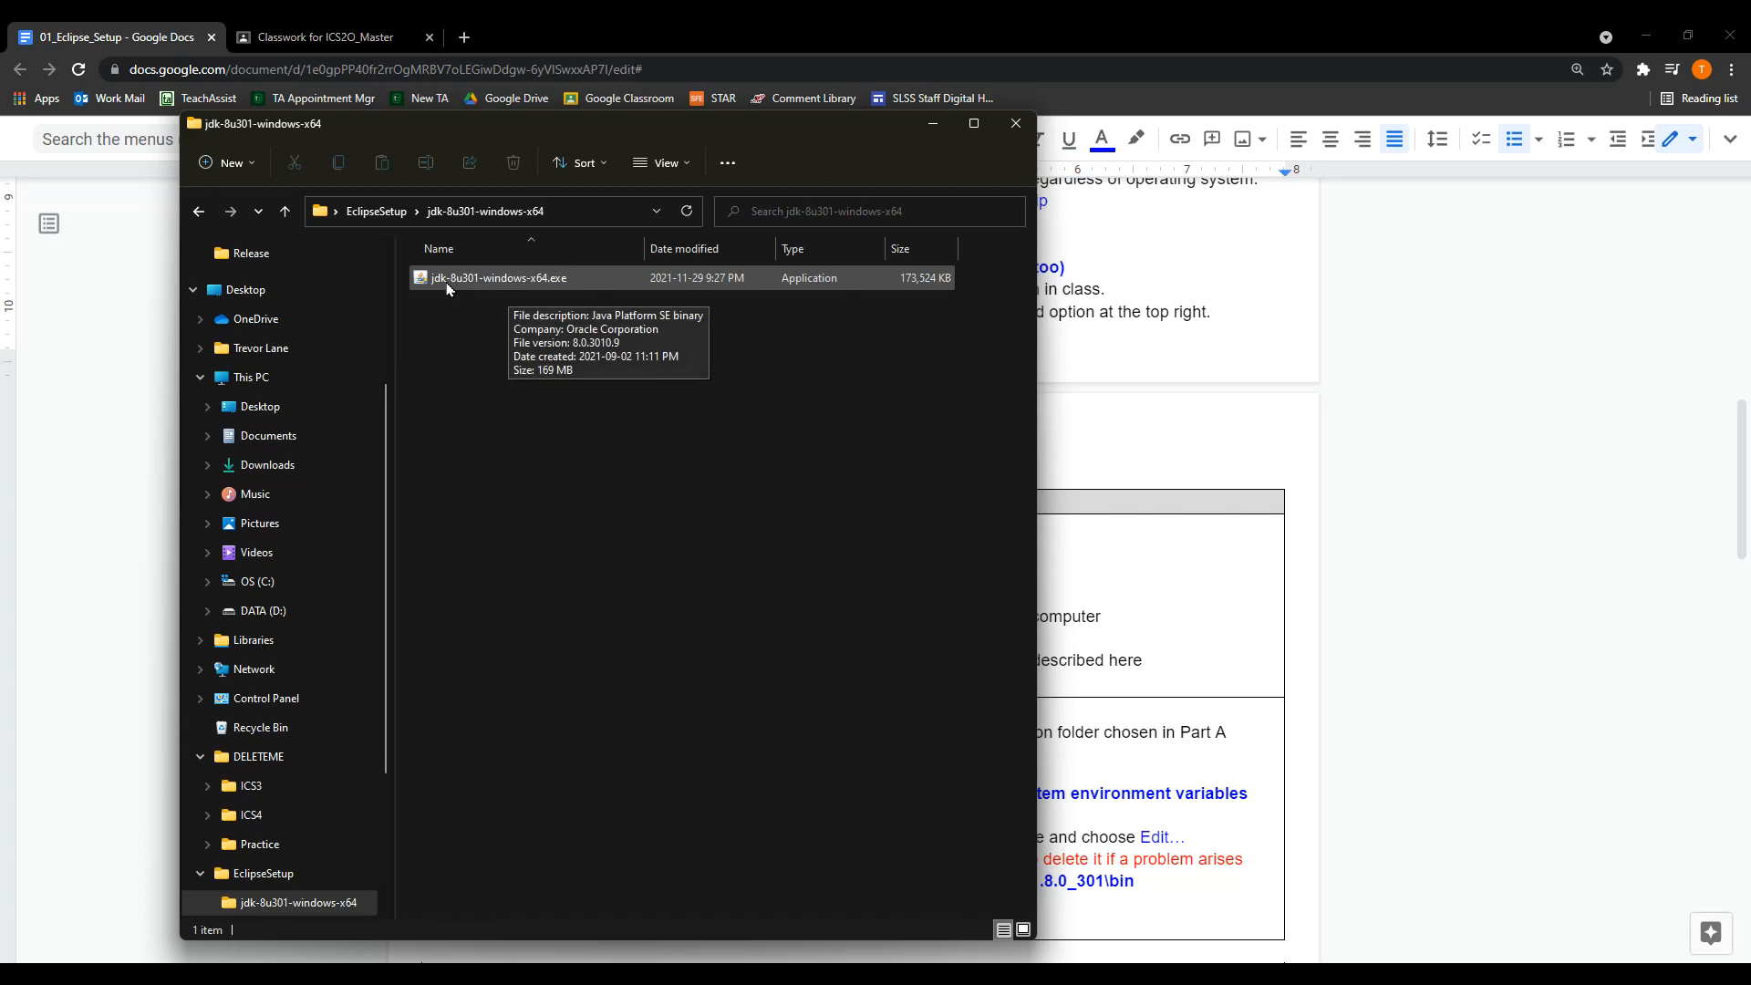
pyautogui.doubleClick(543, 279)
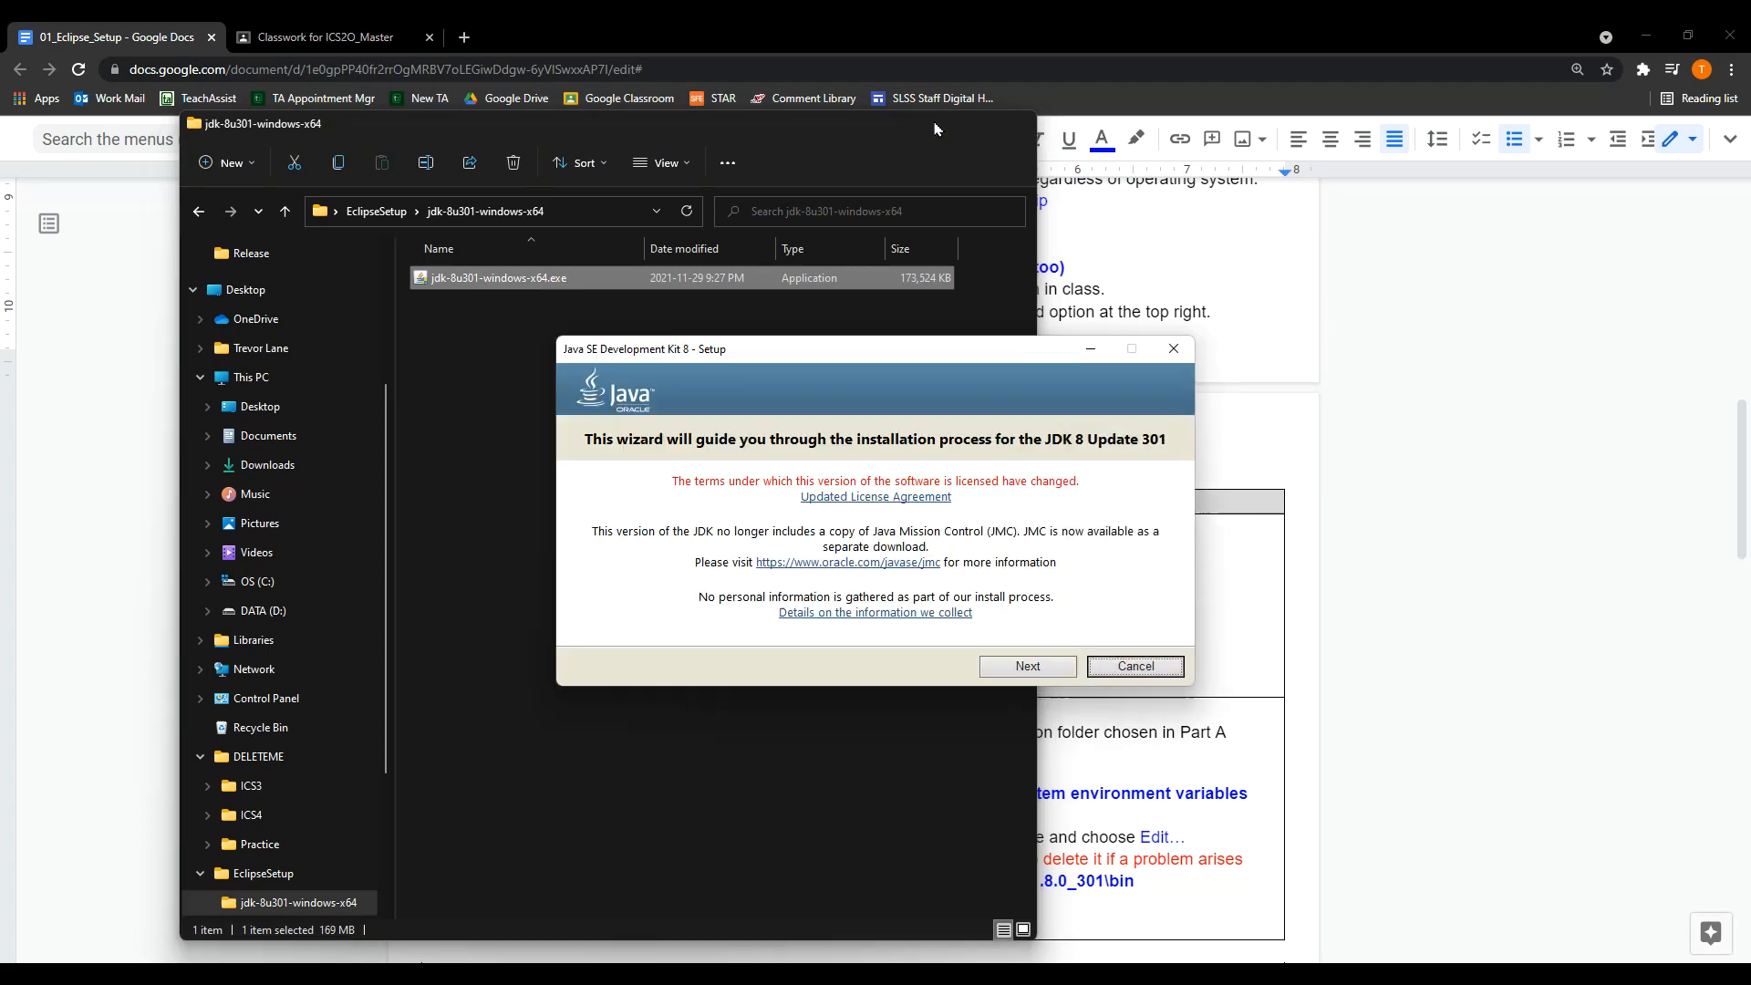
pyautogui.click(934, 125)
pyautogui.moveTo(909, 363); pyautogui.dragTo(1320, 311)
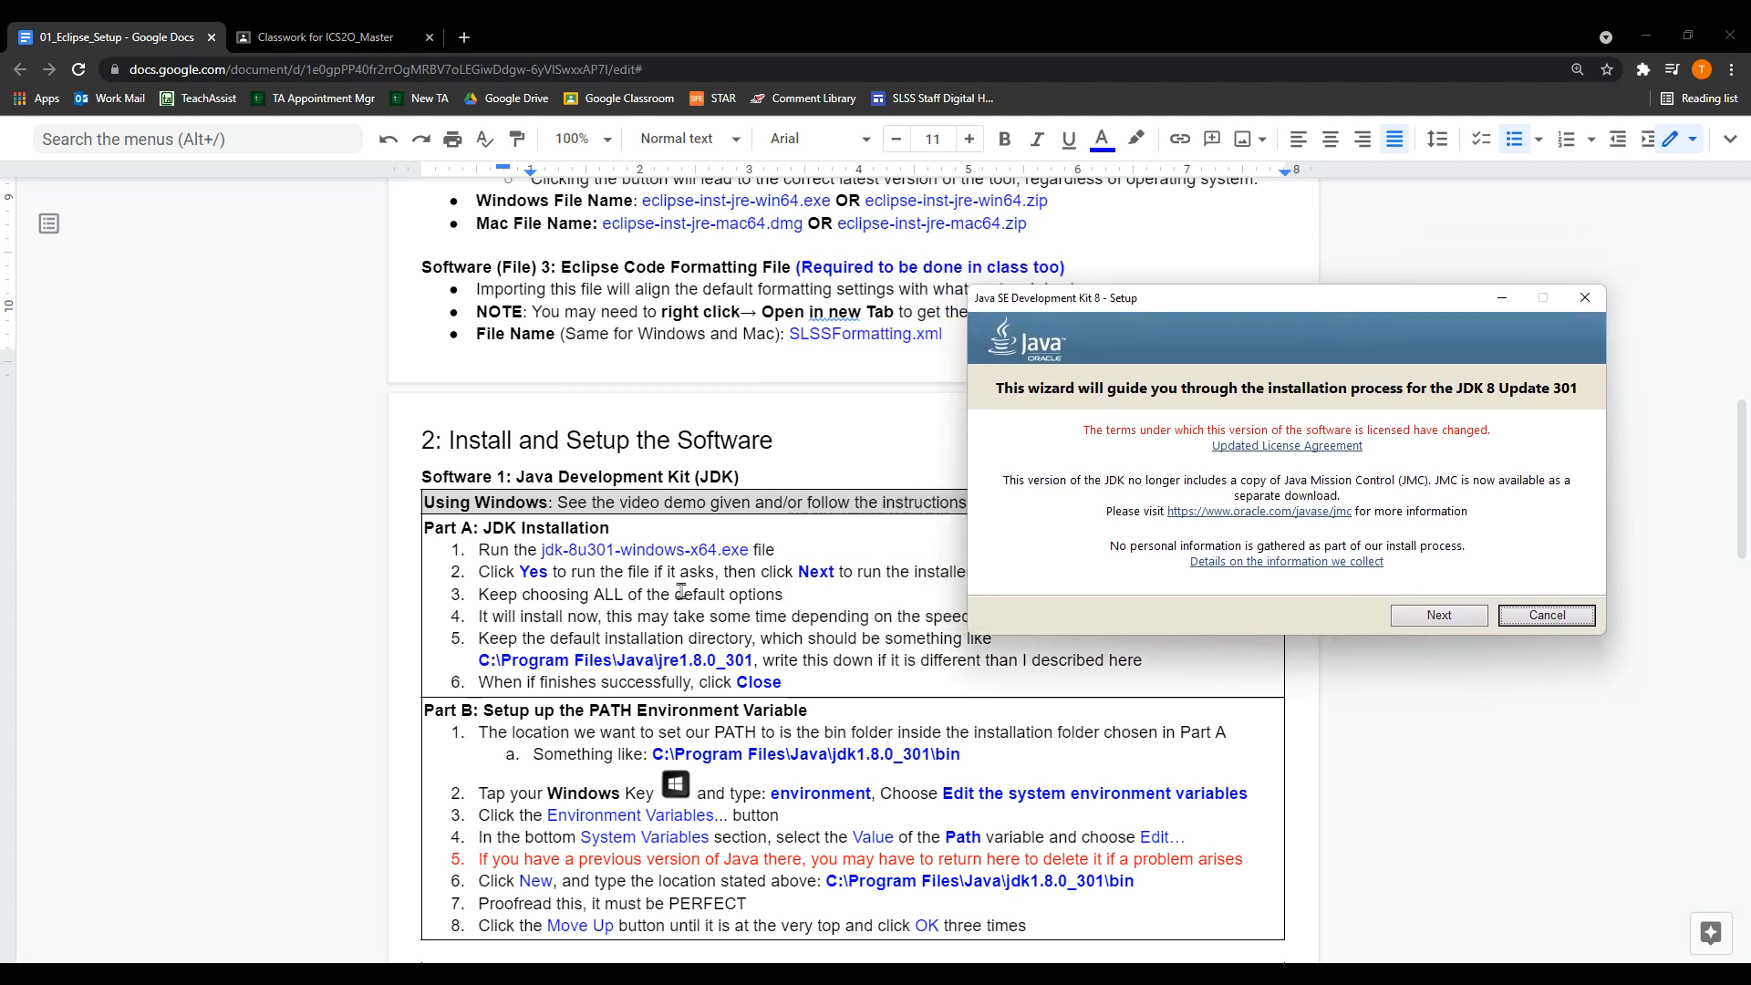
# Install JDK 8 Update 301 with all default features and the default destination folders, and close the finished installer
pyautogui.click(1448, 617)
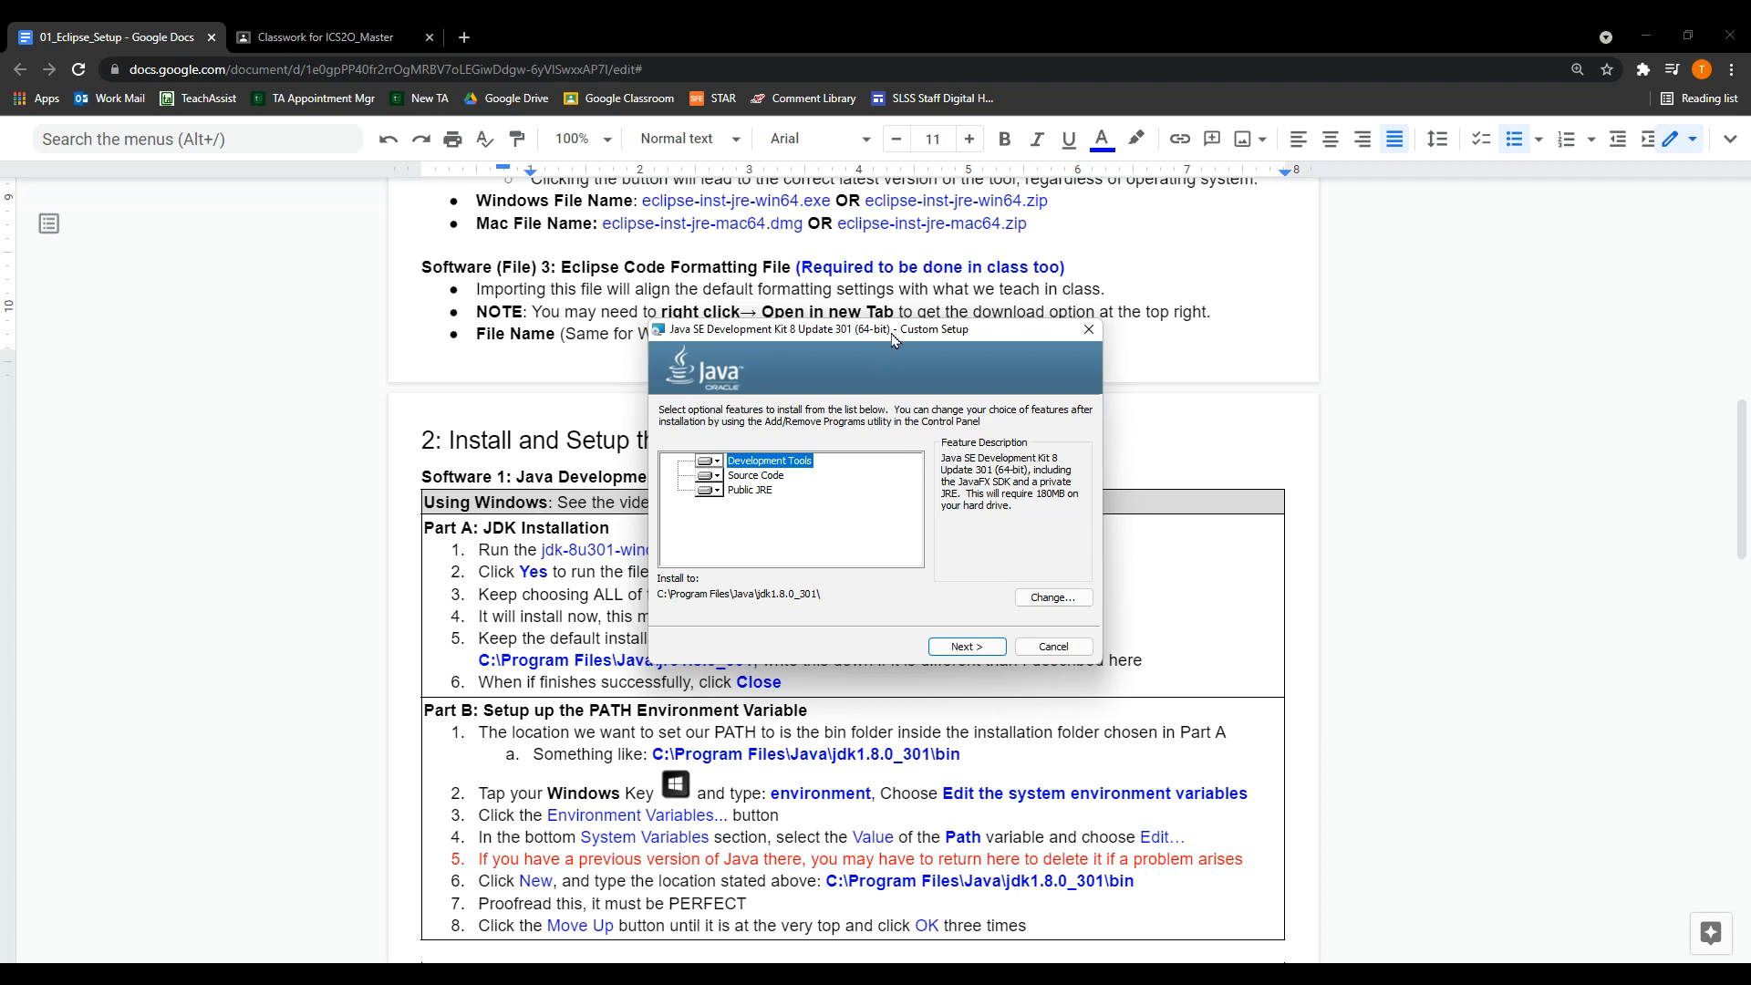
pyautogui.moveTo(892, 332); pyautogui.dragTo(1318, 281)
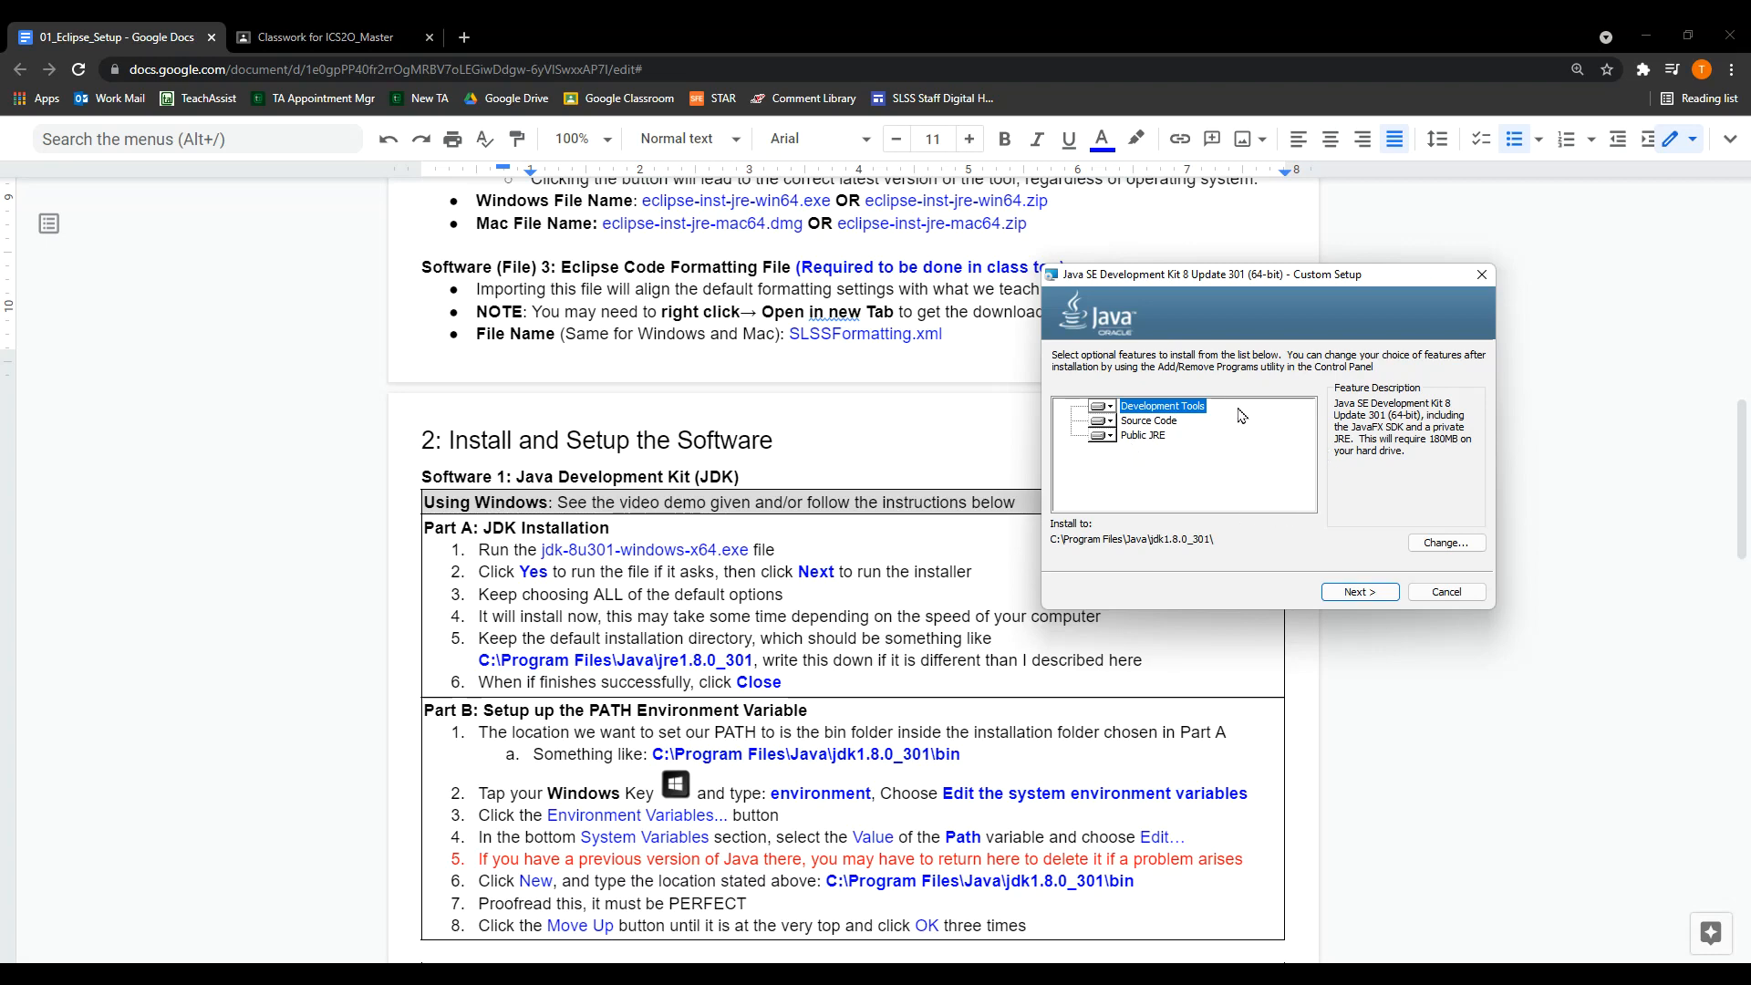
pyautogui.click(1344, 593)
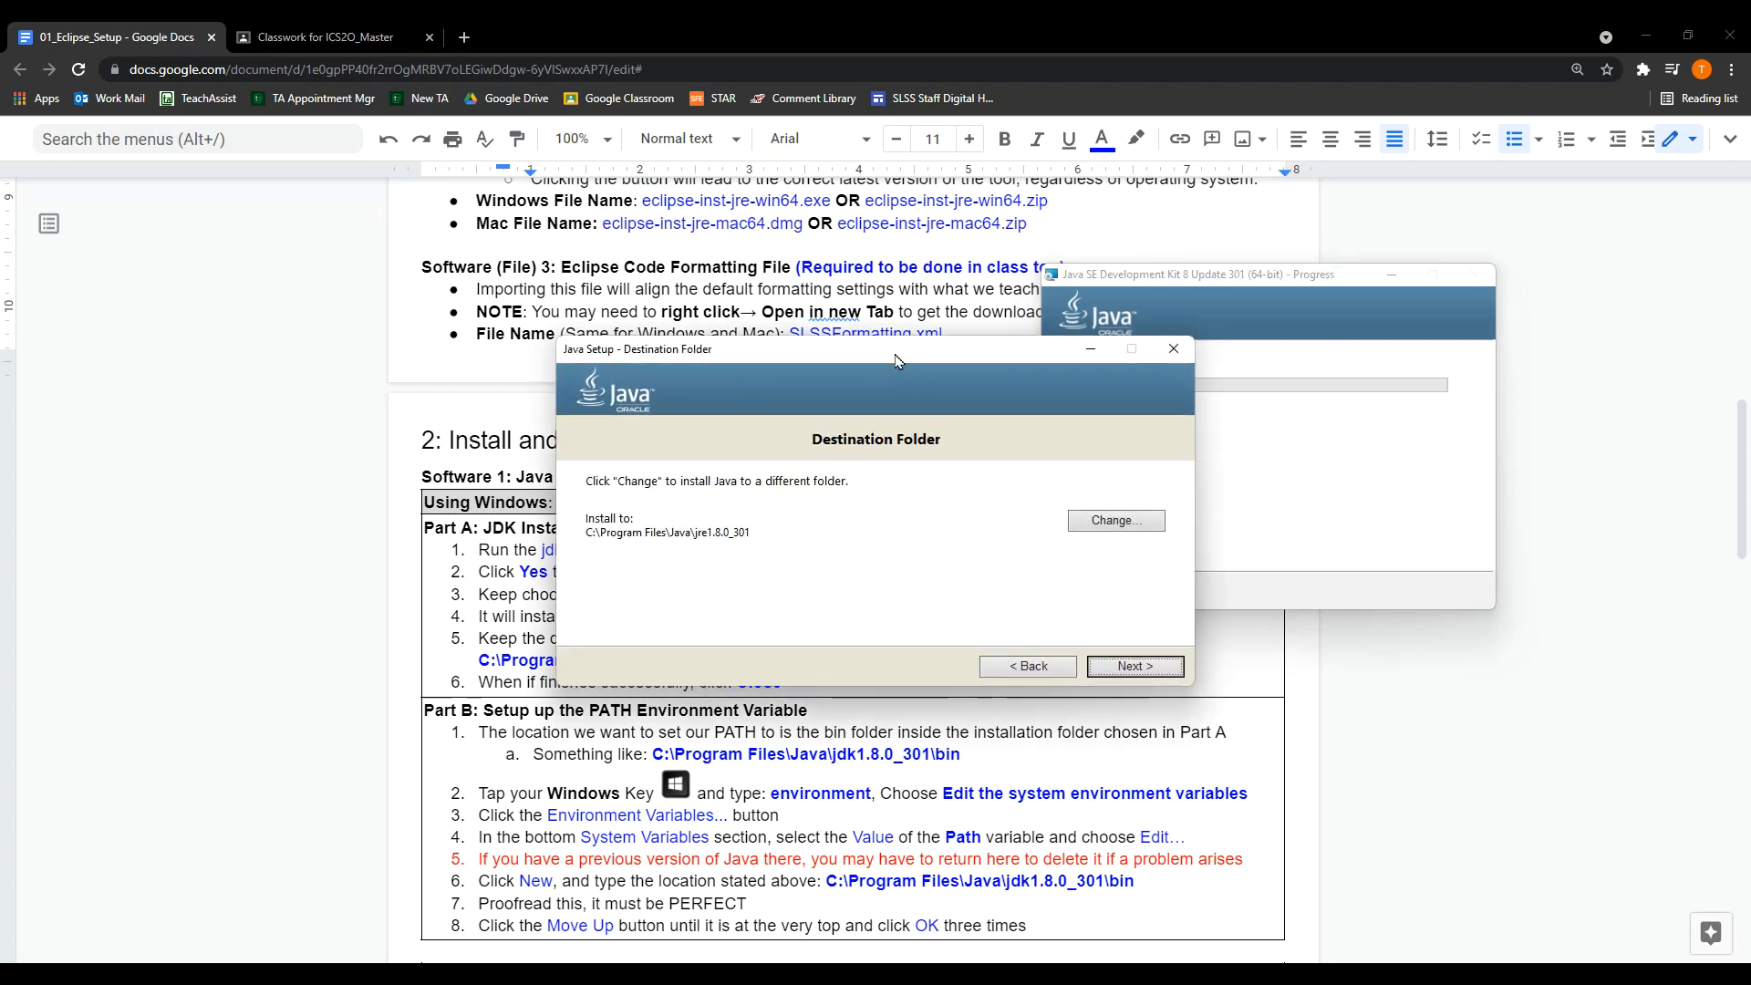
pyautogui.moveTo(896, 360); pyautogui.dragTo(968, 187)
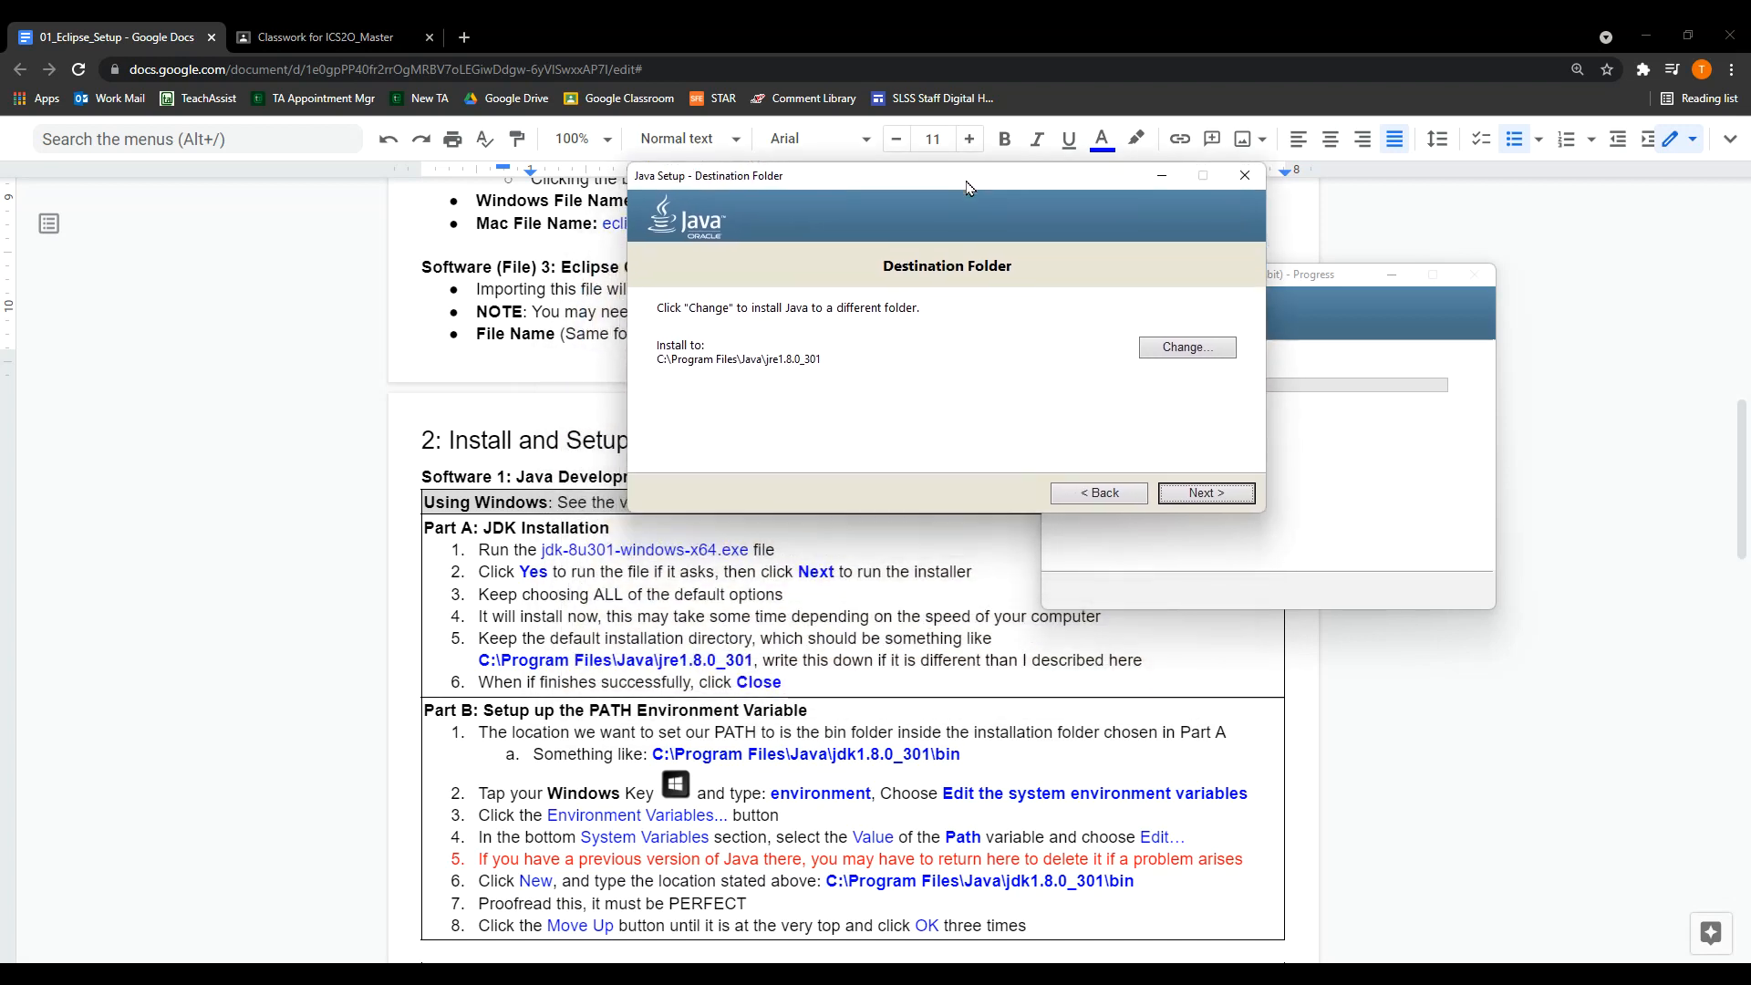
pyautogui.click(820, 361)
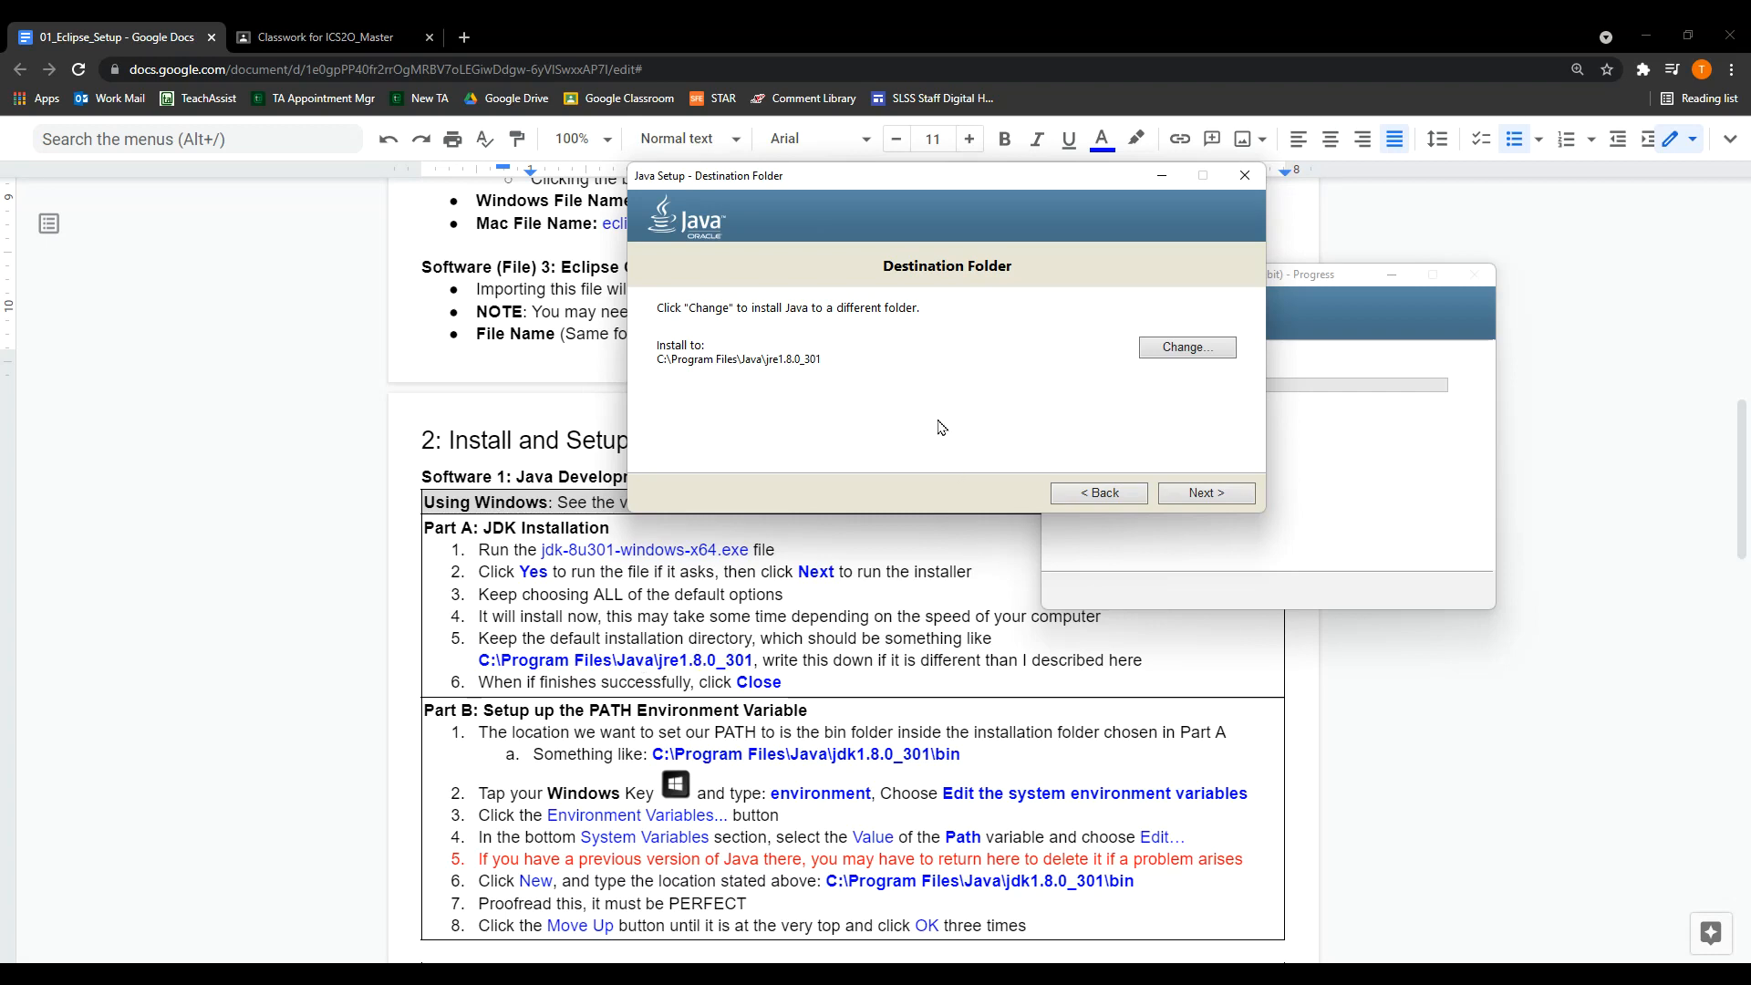
pyautogui.click(1199, 494)
pyautogui.moveTo(861, 347); pyautogui.dragTo(847, 172)
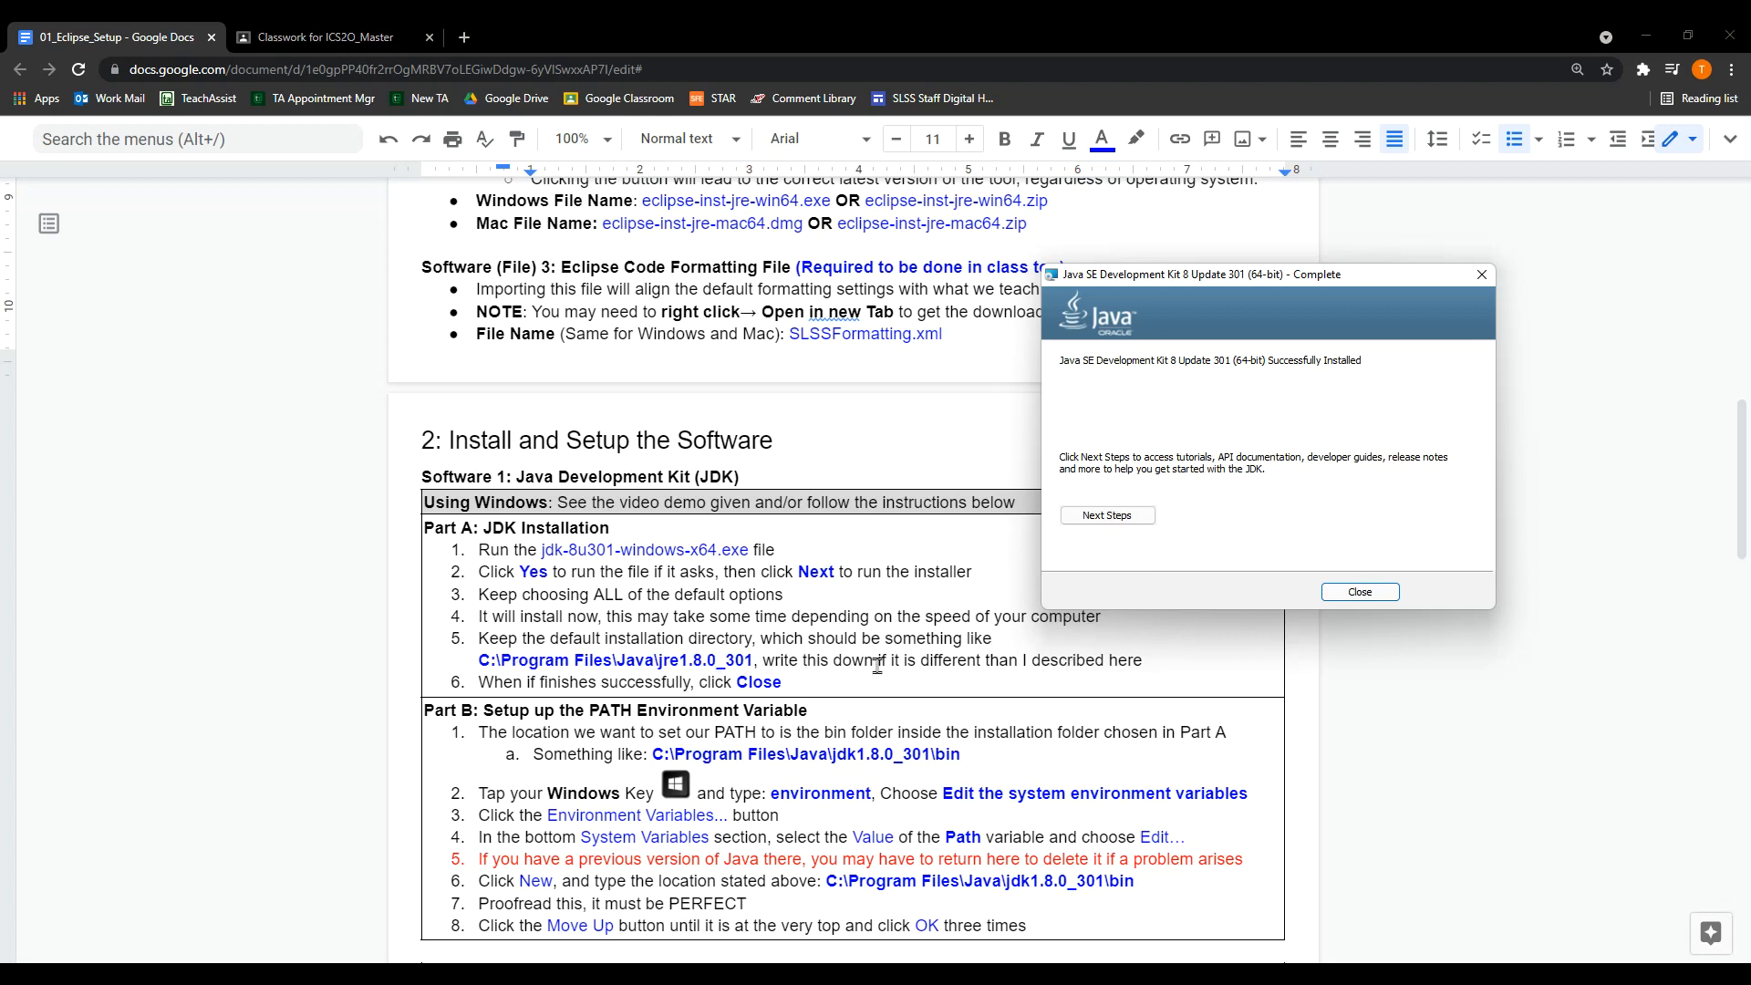
pyautogui.click(1360, 593)
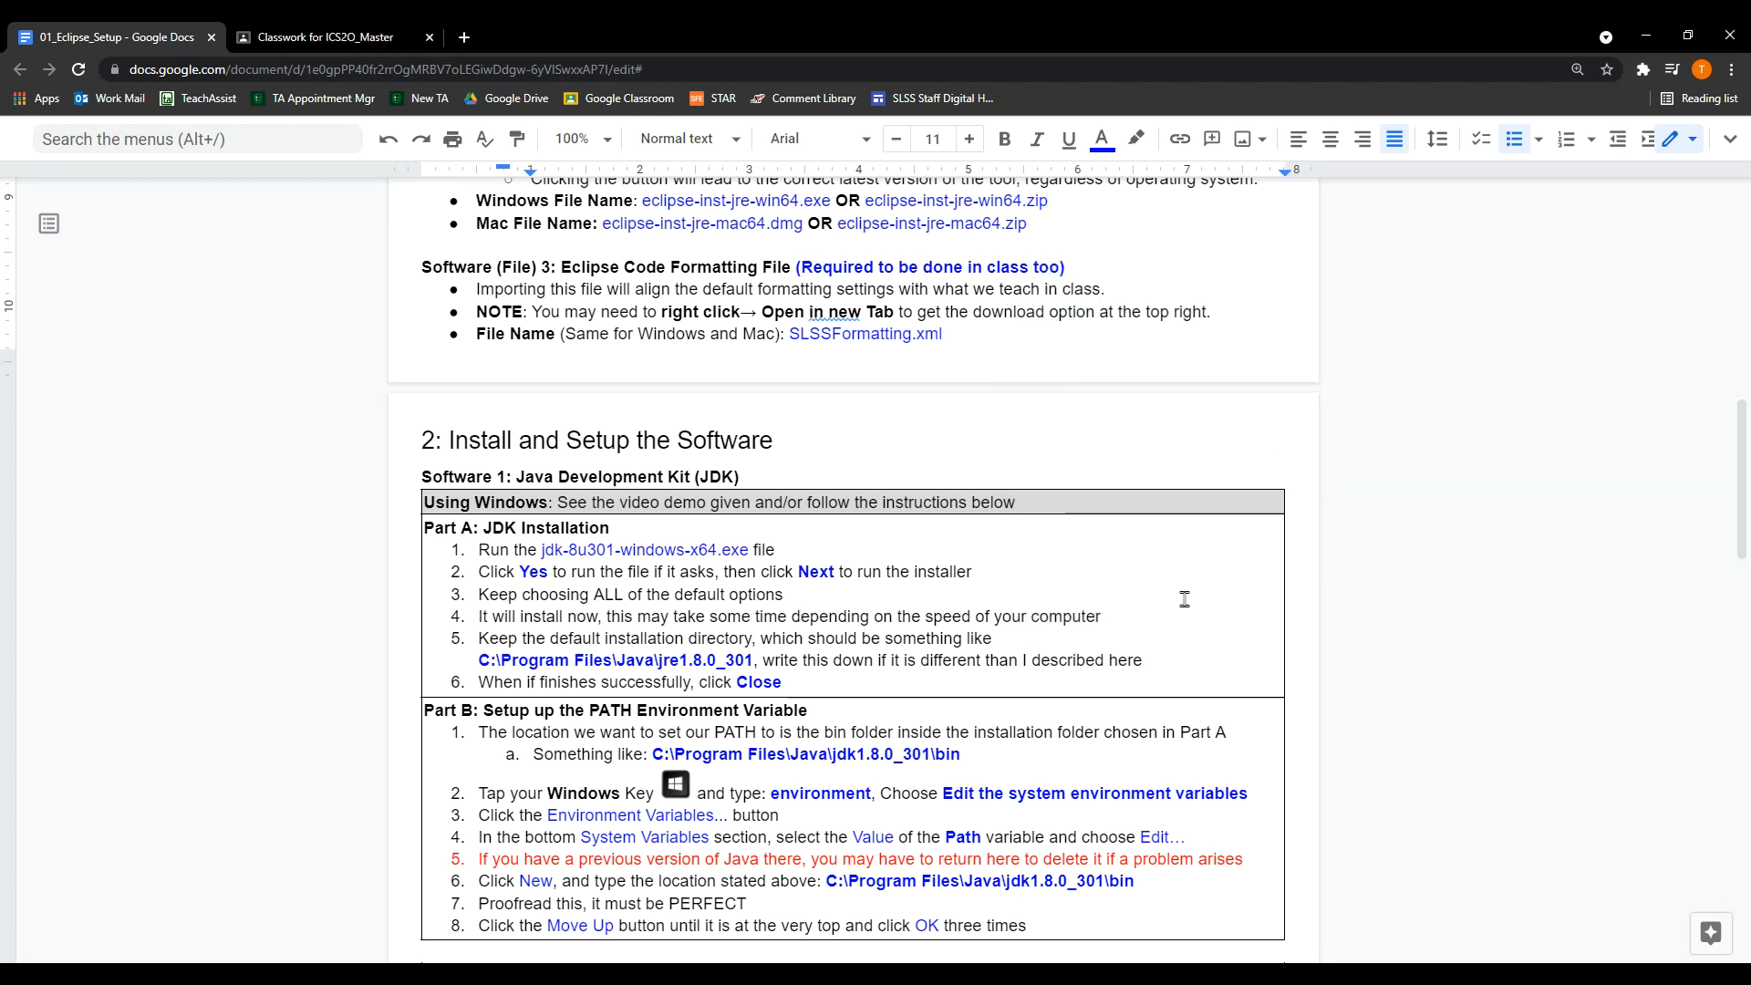
# Verify the new Java installation with java -version in a fresh Command Prompt, and close it
pyautogui.press('super')
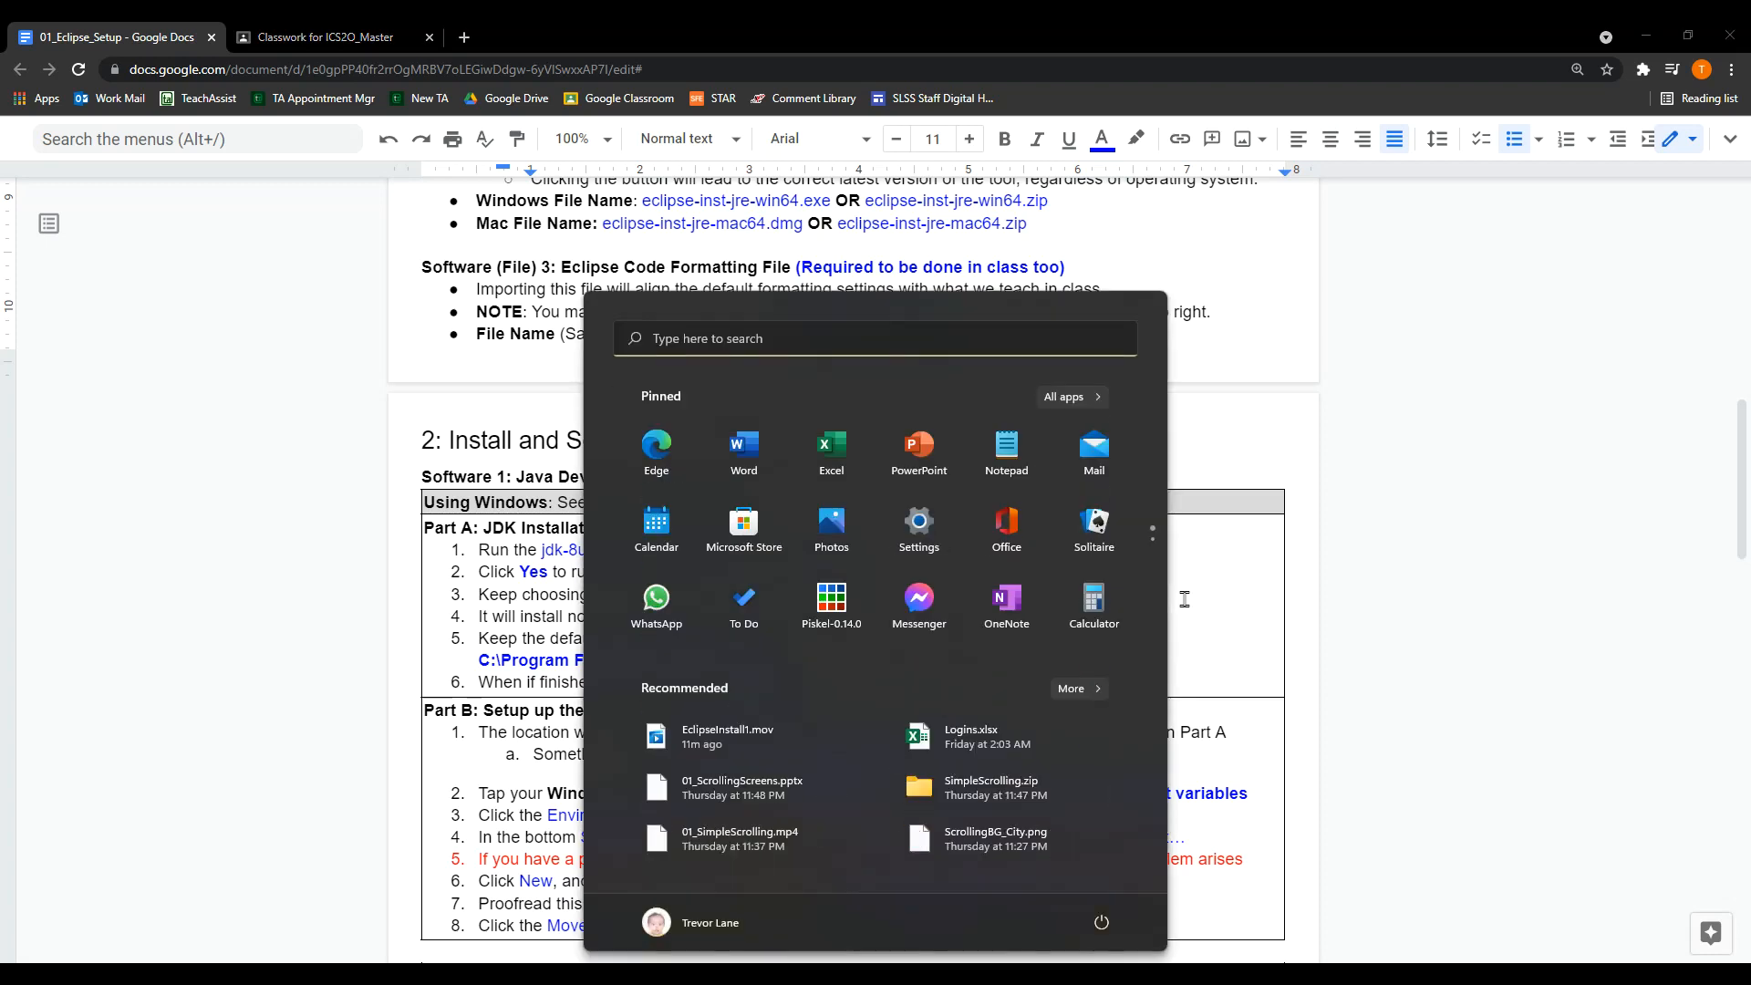
pyautogui.write('cmd')
pyautogui.press('Return')
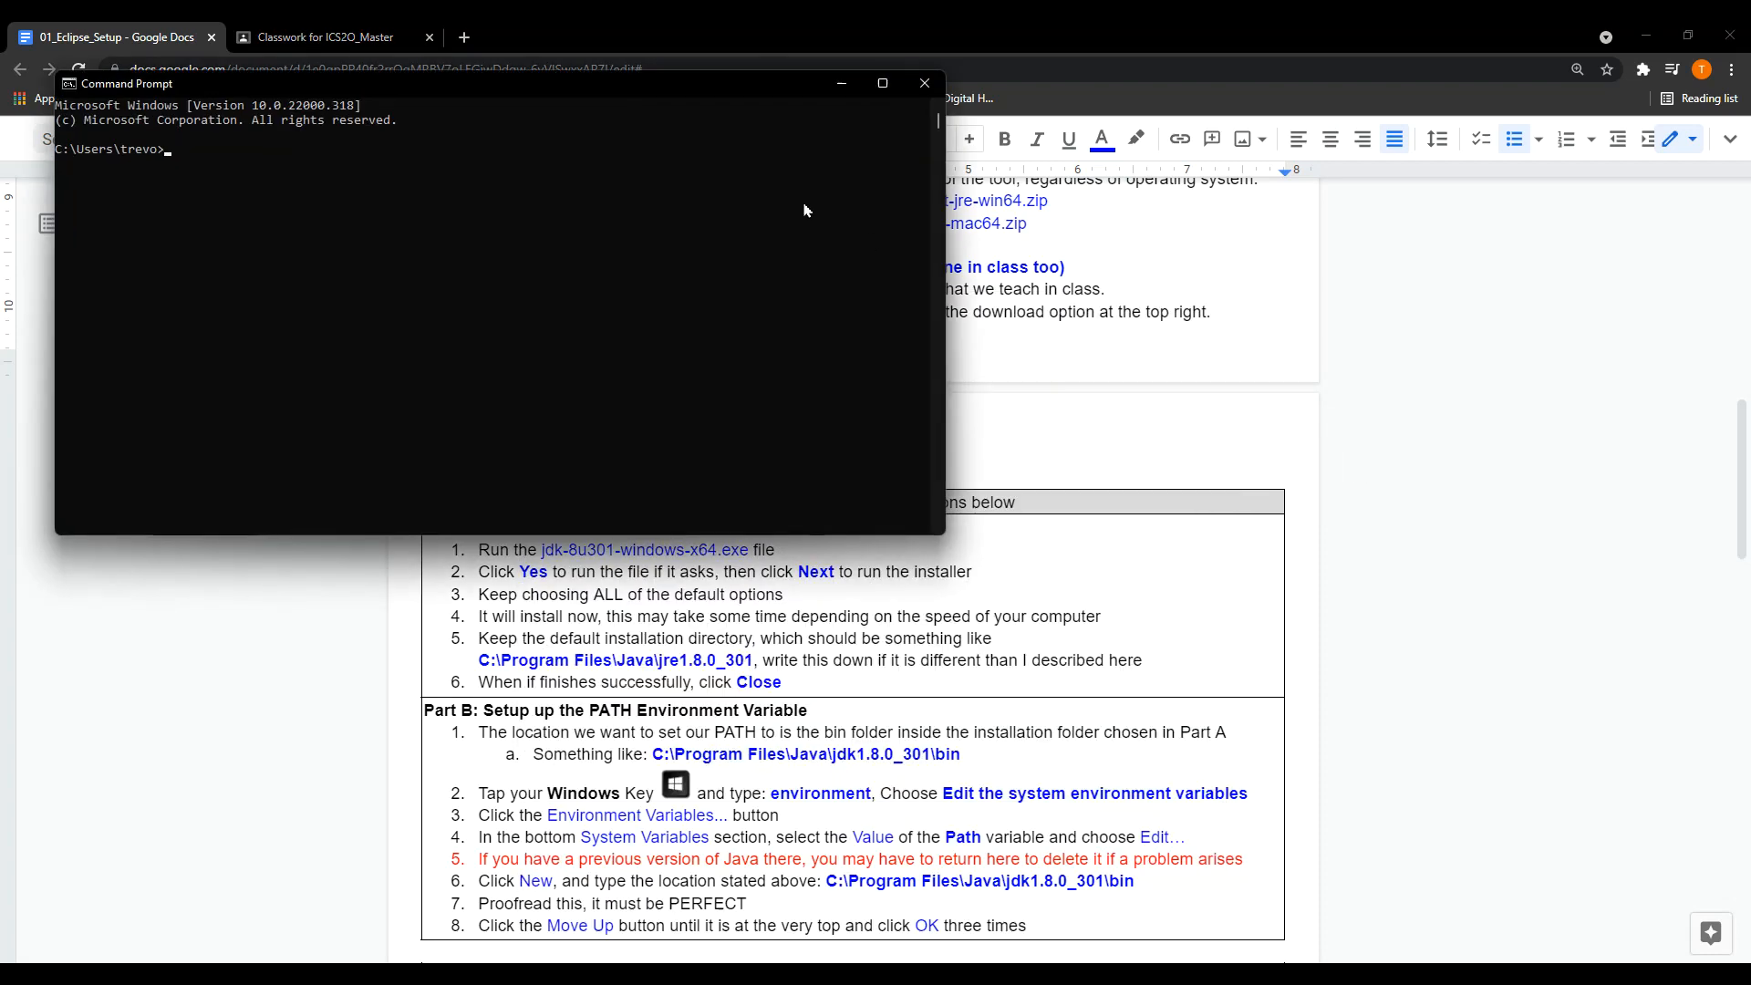
pyautogui.moveTo(698, 78); pyautogui.dragTo(1206, 226)
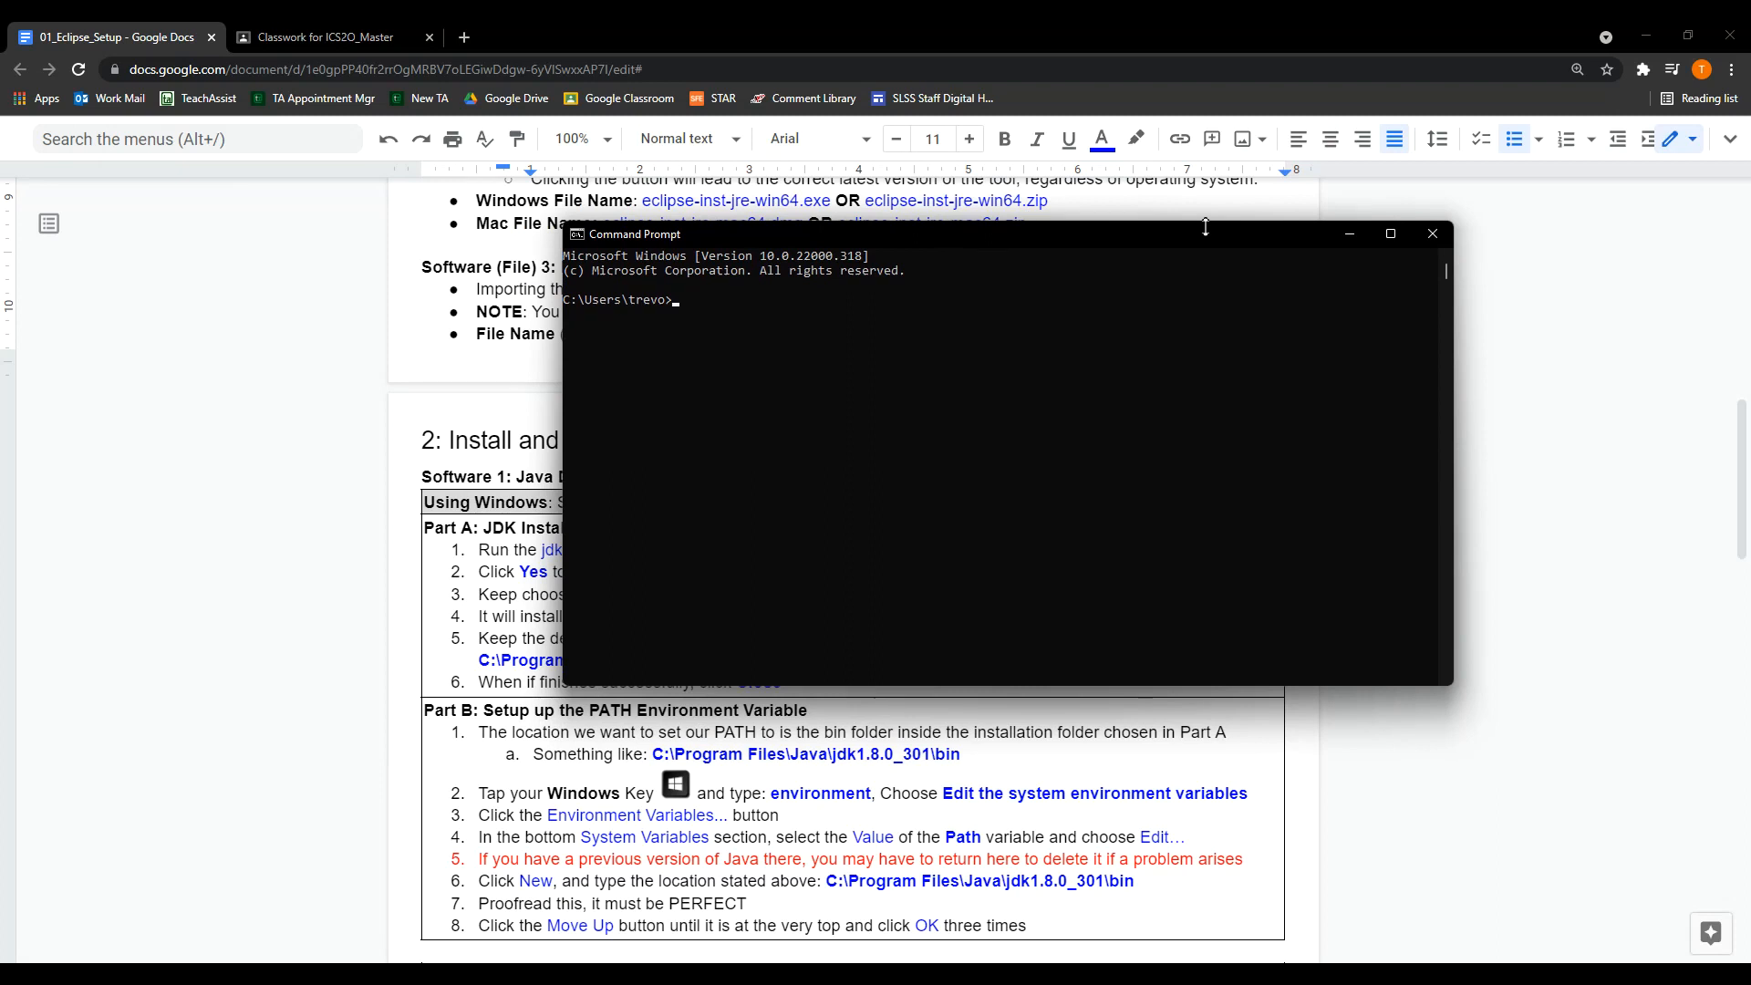
pyautogui.write('java -version')
pyautogui.press('Return')
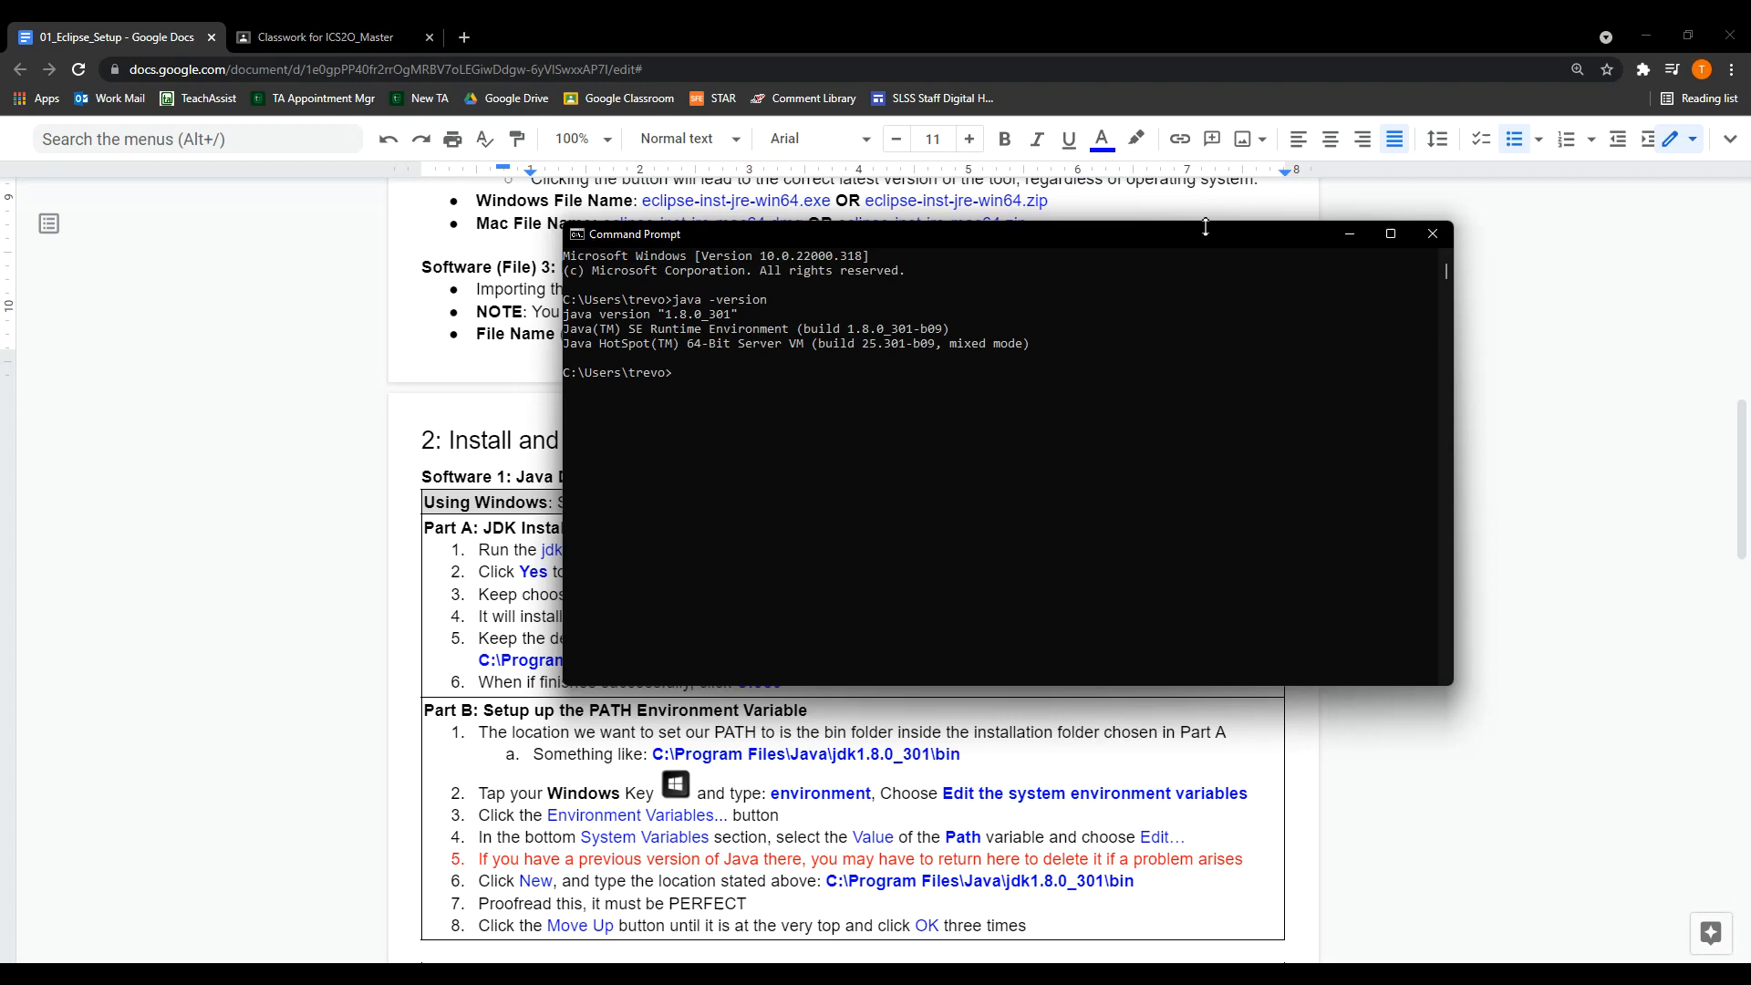
pyautogui.moveTo(1122, 239); pyautogui.dragTo(984, 194)
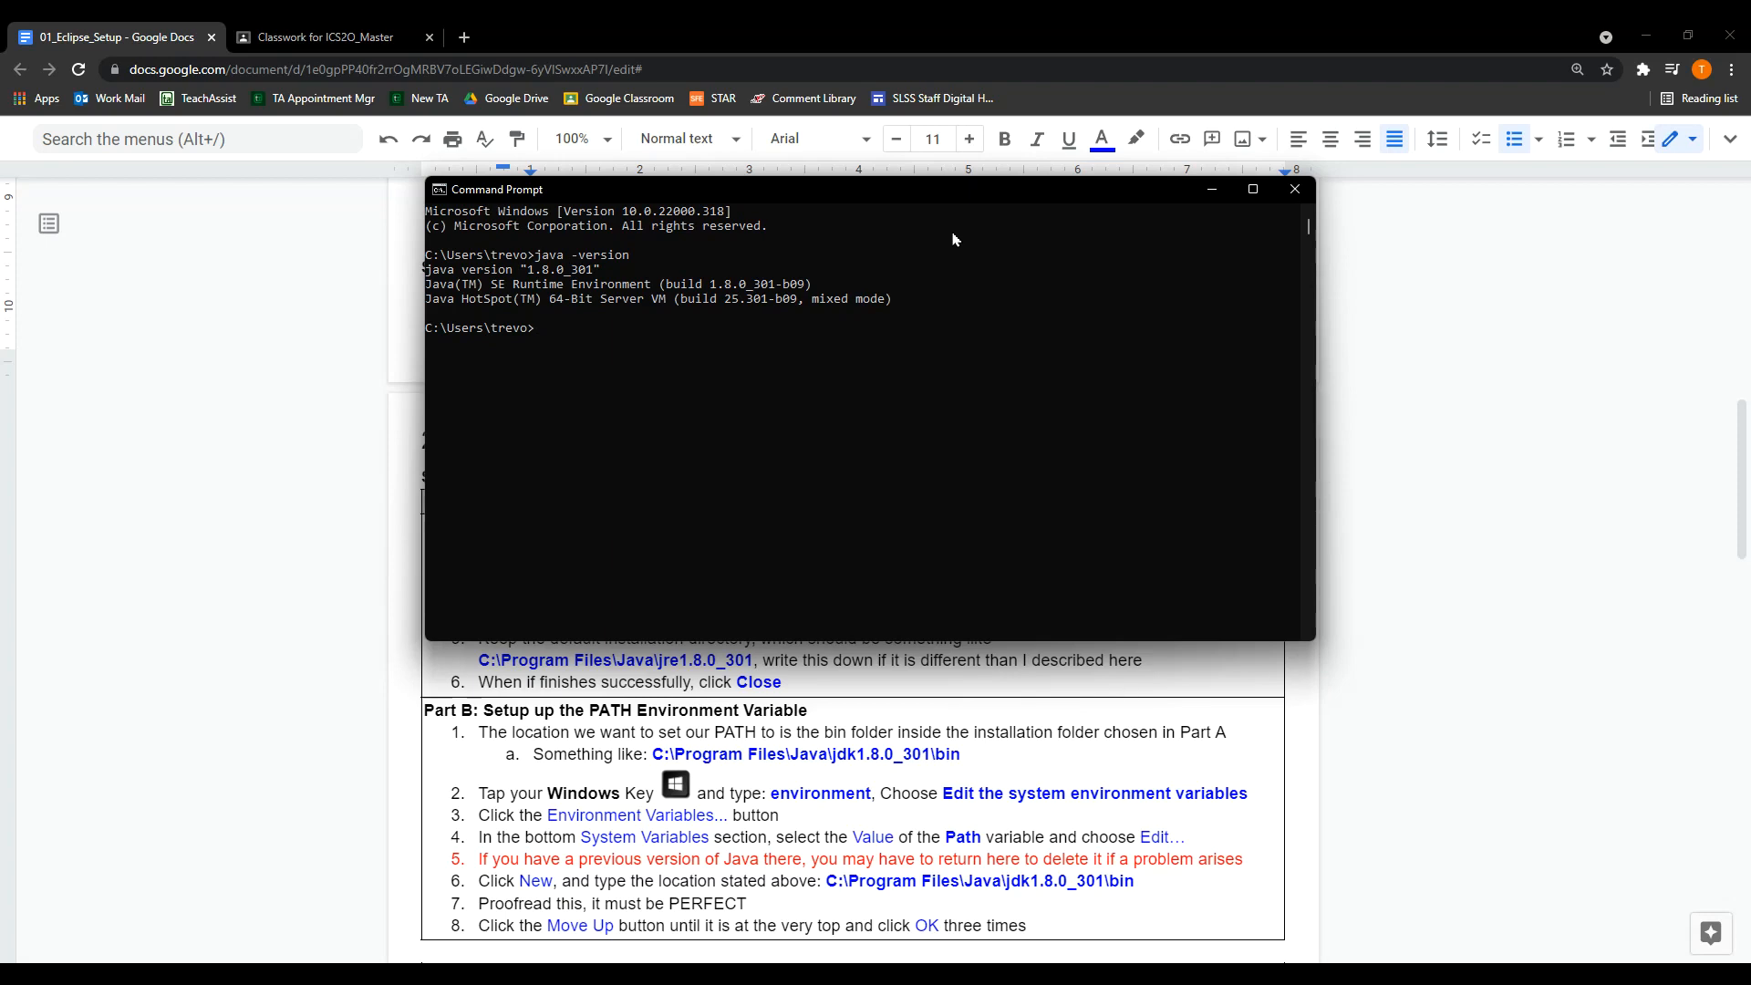
pyautogui.click(1295, 188)
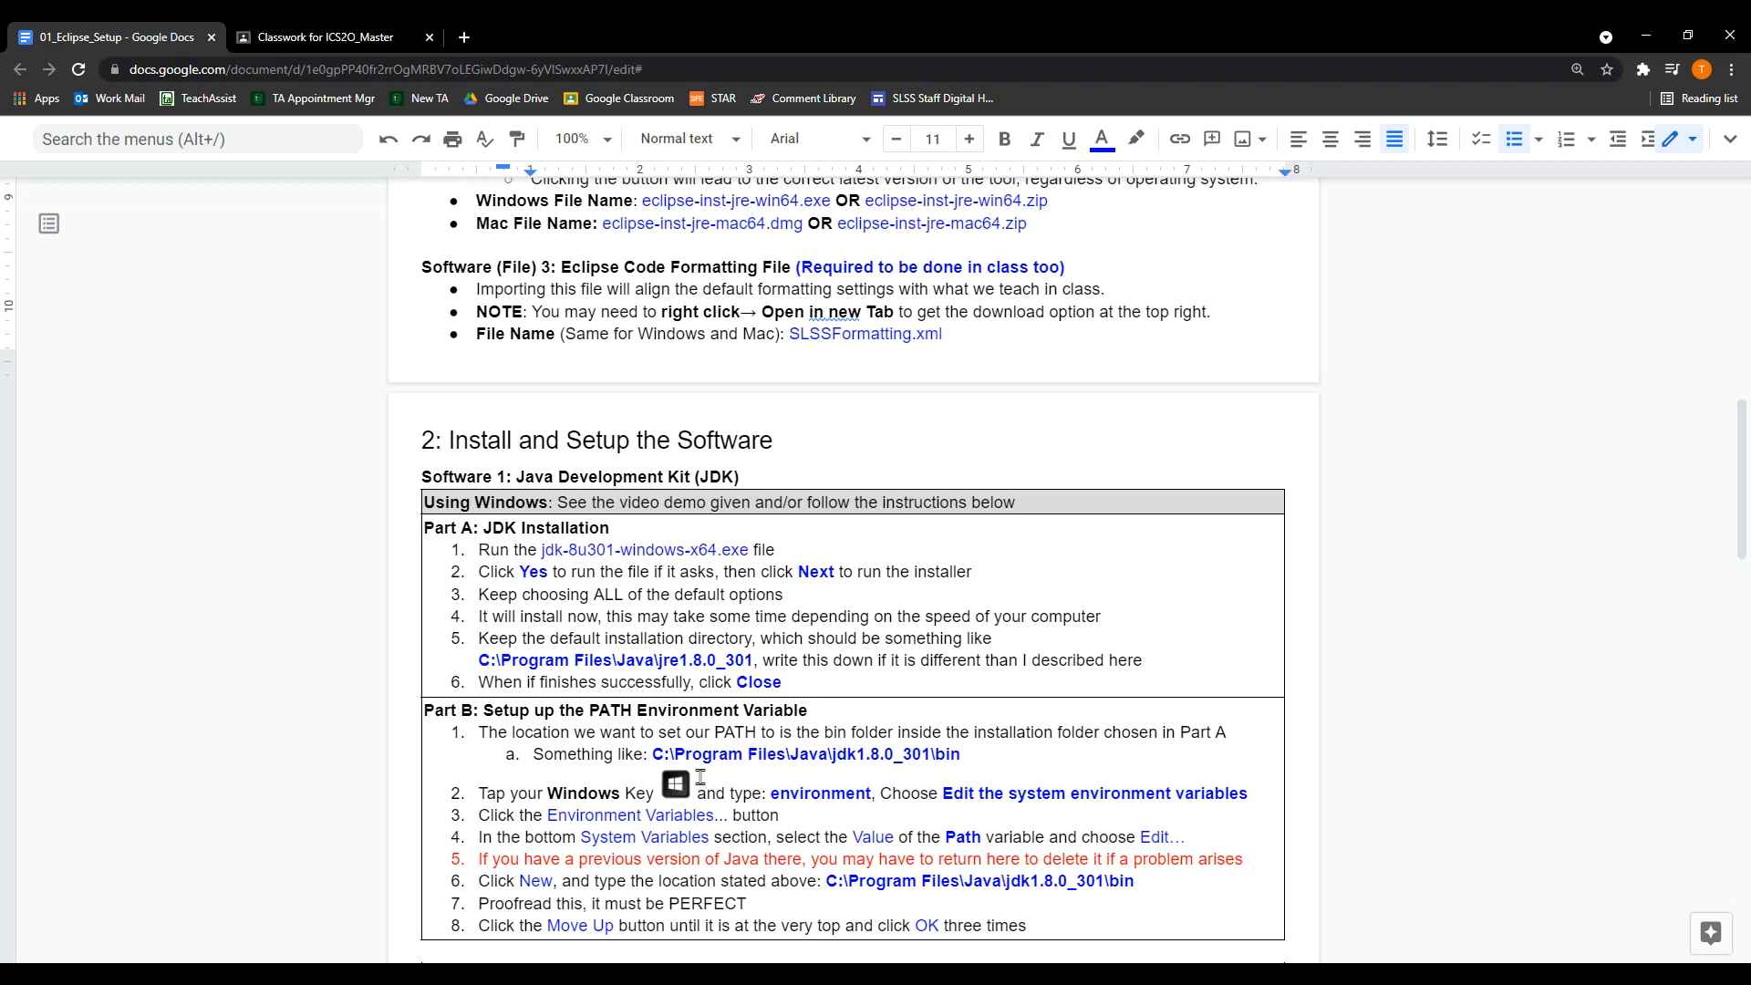
# Copy the path C:\Program Files\Java\jdk1.8.0_301\bin from Part B of the setup document
pyautogui.moveTo(653, 755); pyautogui.dragTo(960, 756)
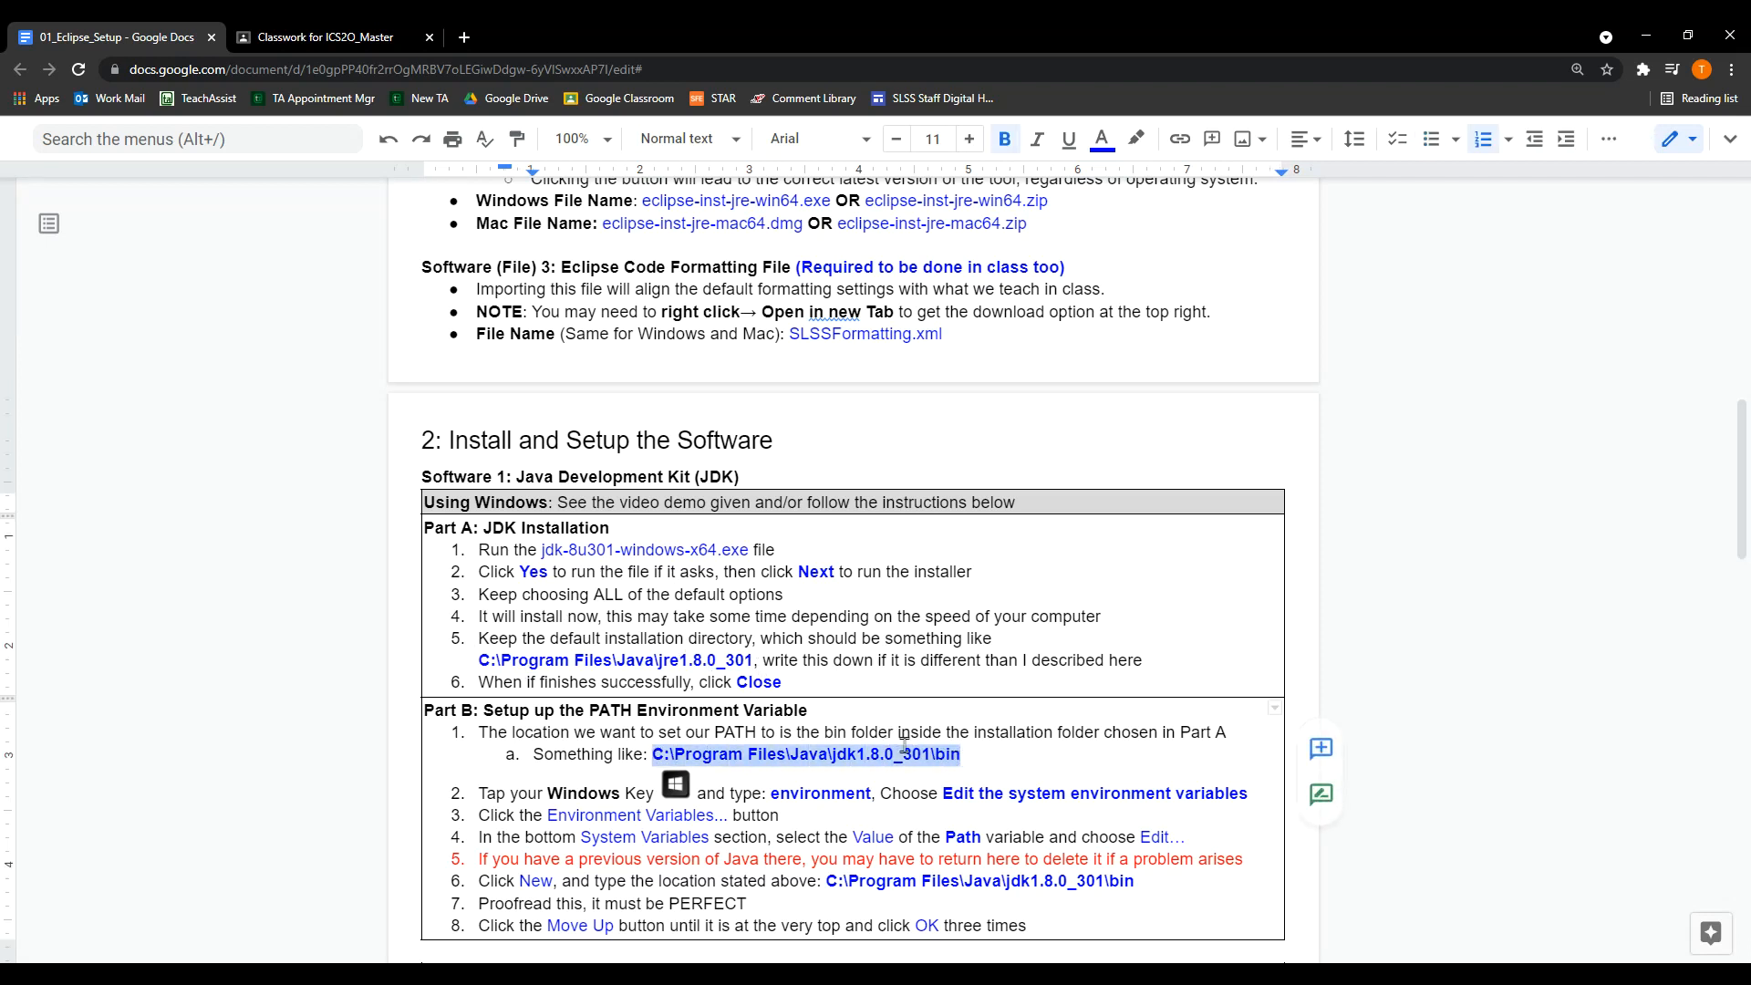
pyautogui.click(996, 762)
pyautogui.moveTo(961, 753); pyautogui.dragTo(653, 753)
pyautogui.hotkey('ctrl', 'c')
pyautogui.click(986, 755)
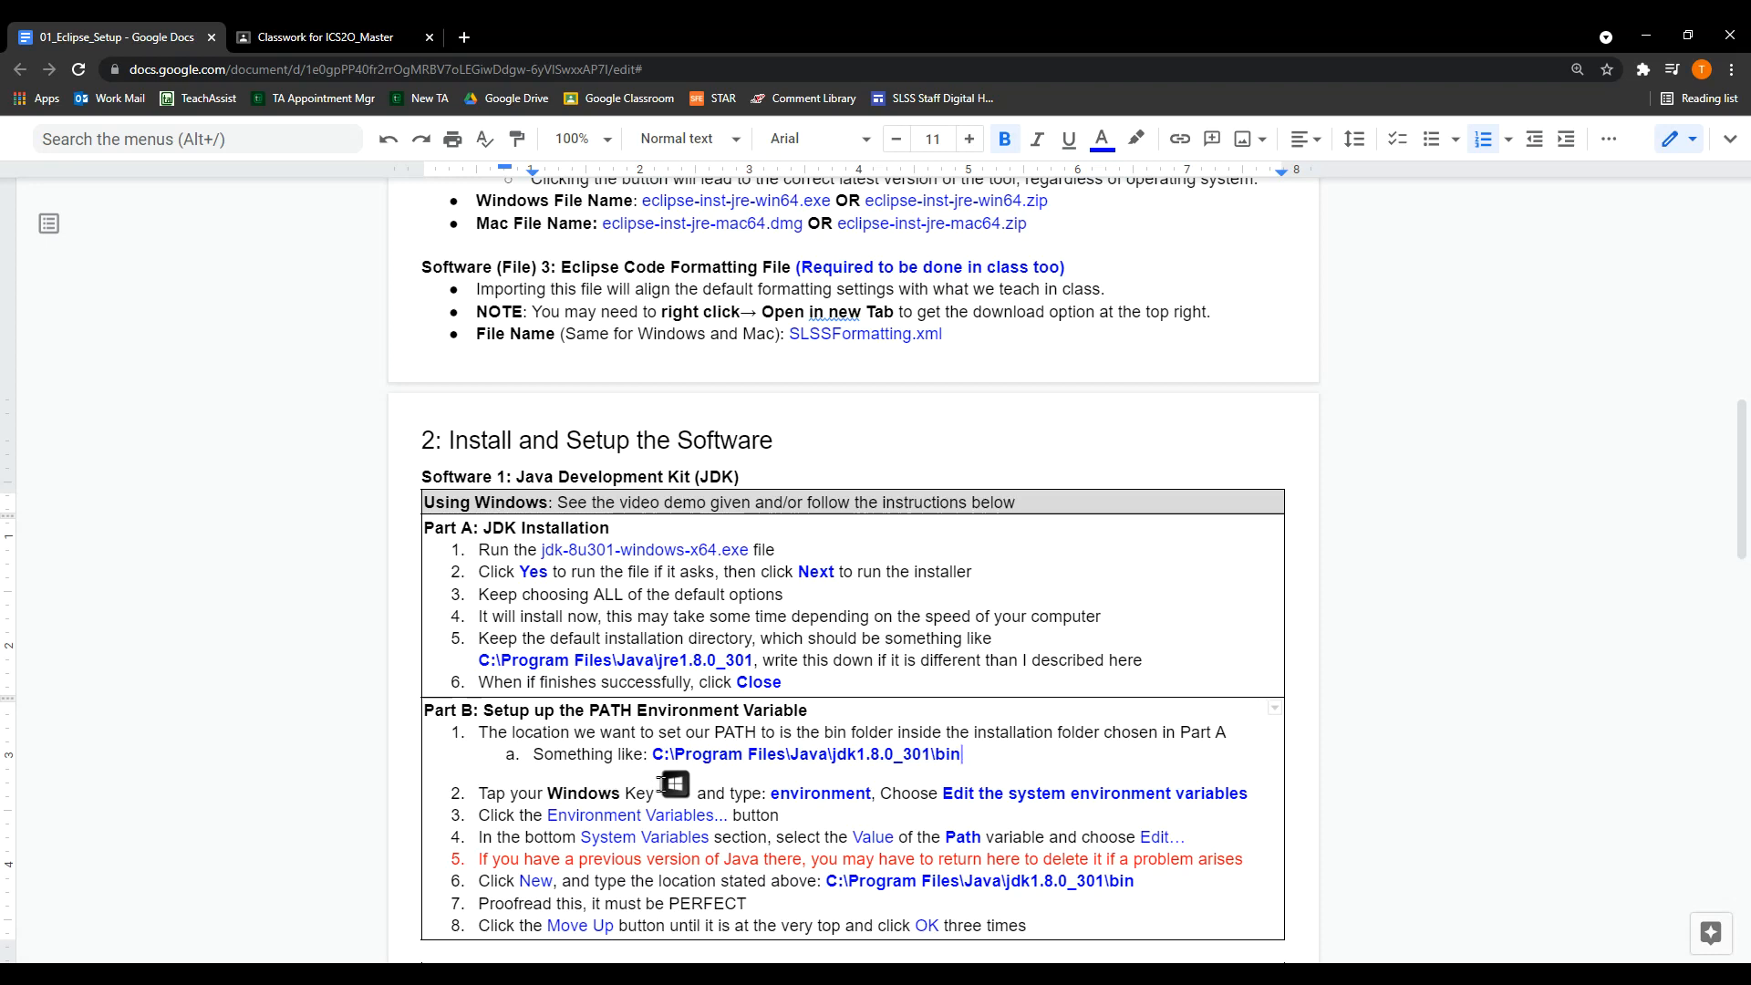
# Search Windows for "envi", open the system environment variables settings, and display the Environment Variables dialog
pyautogui.press('super')
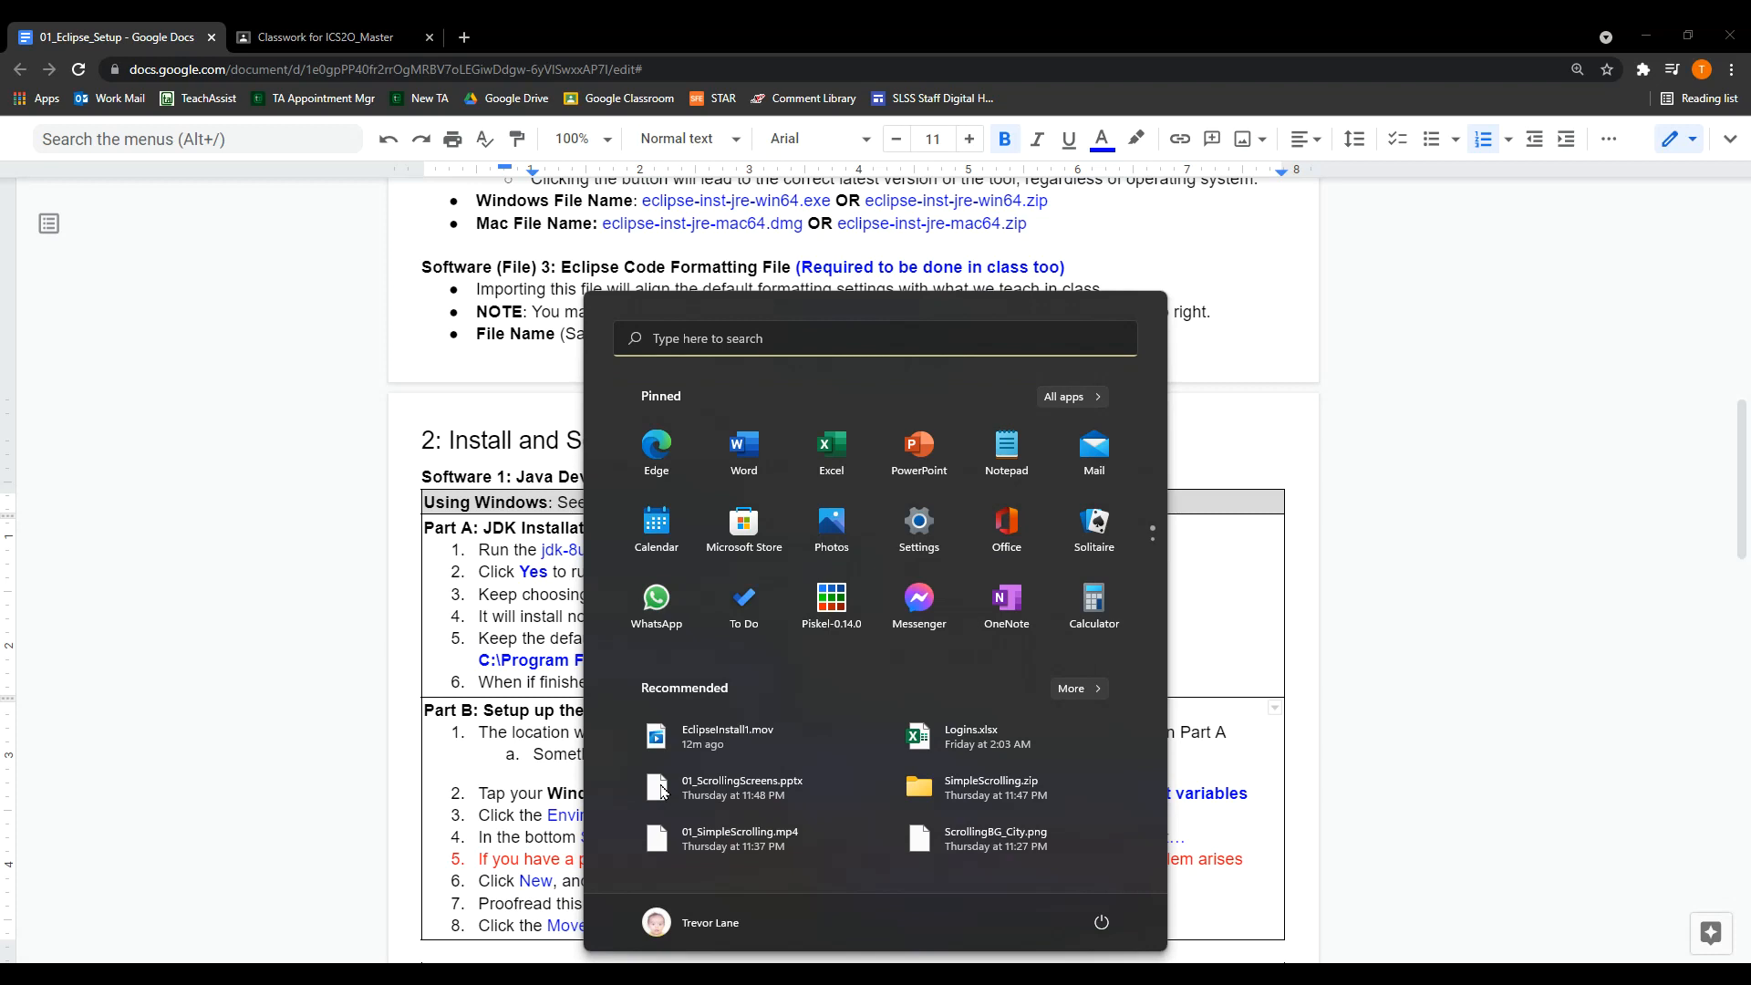
pyautogui.write('envi')
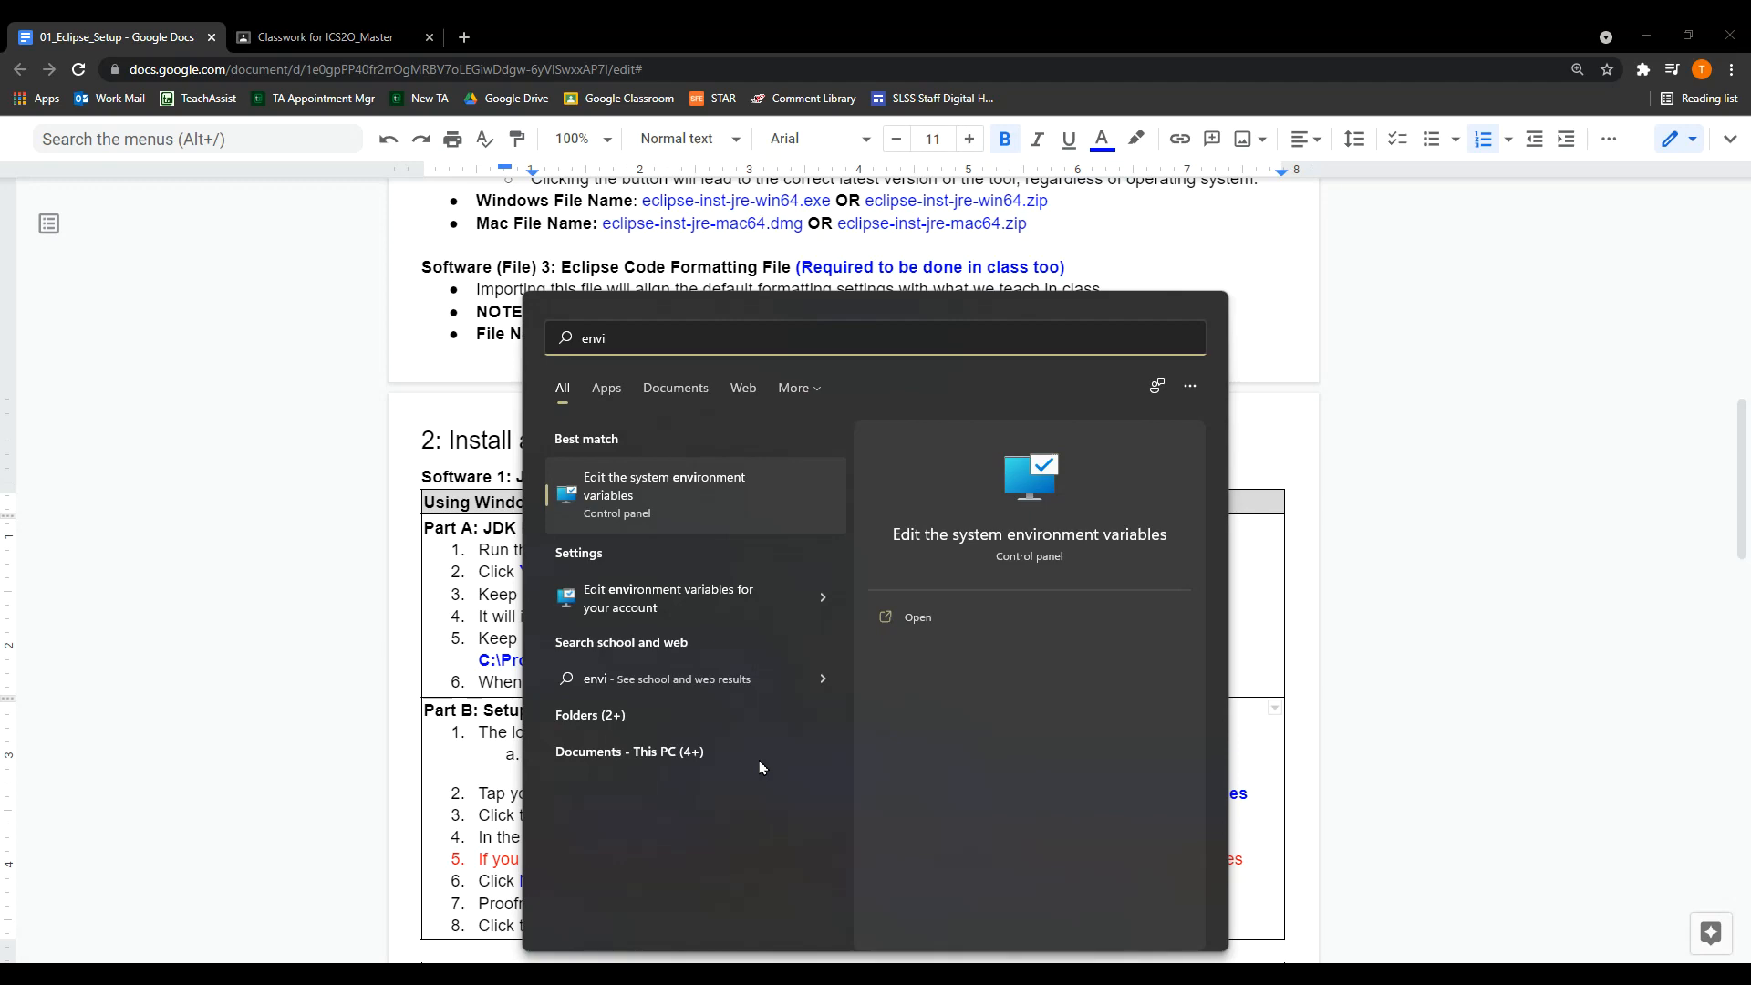
pyautogui.click(682, 500)
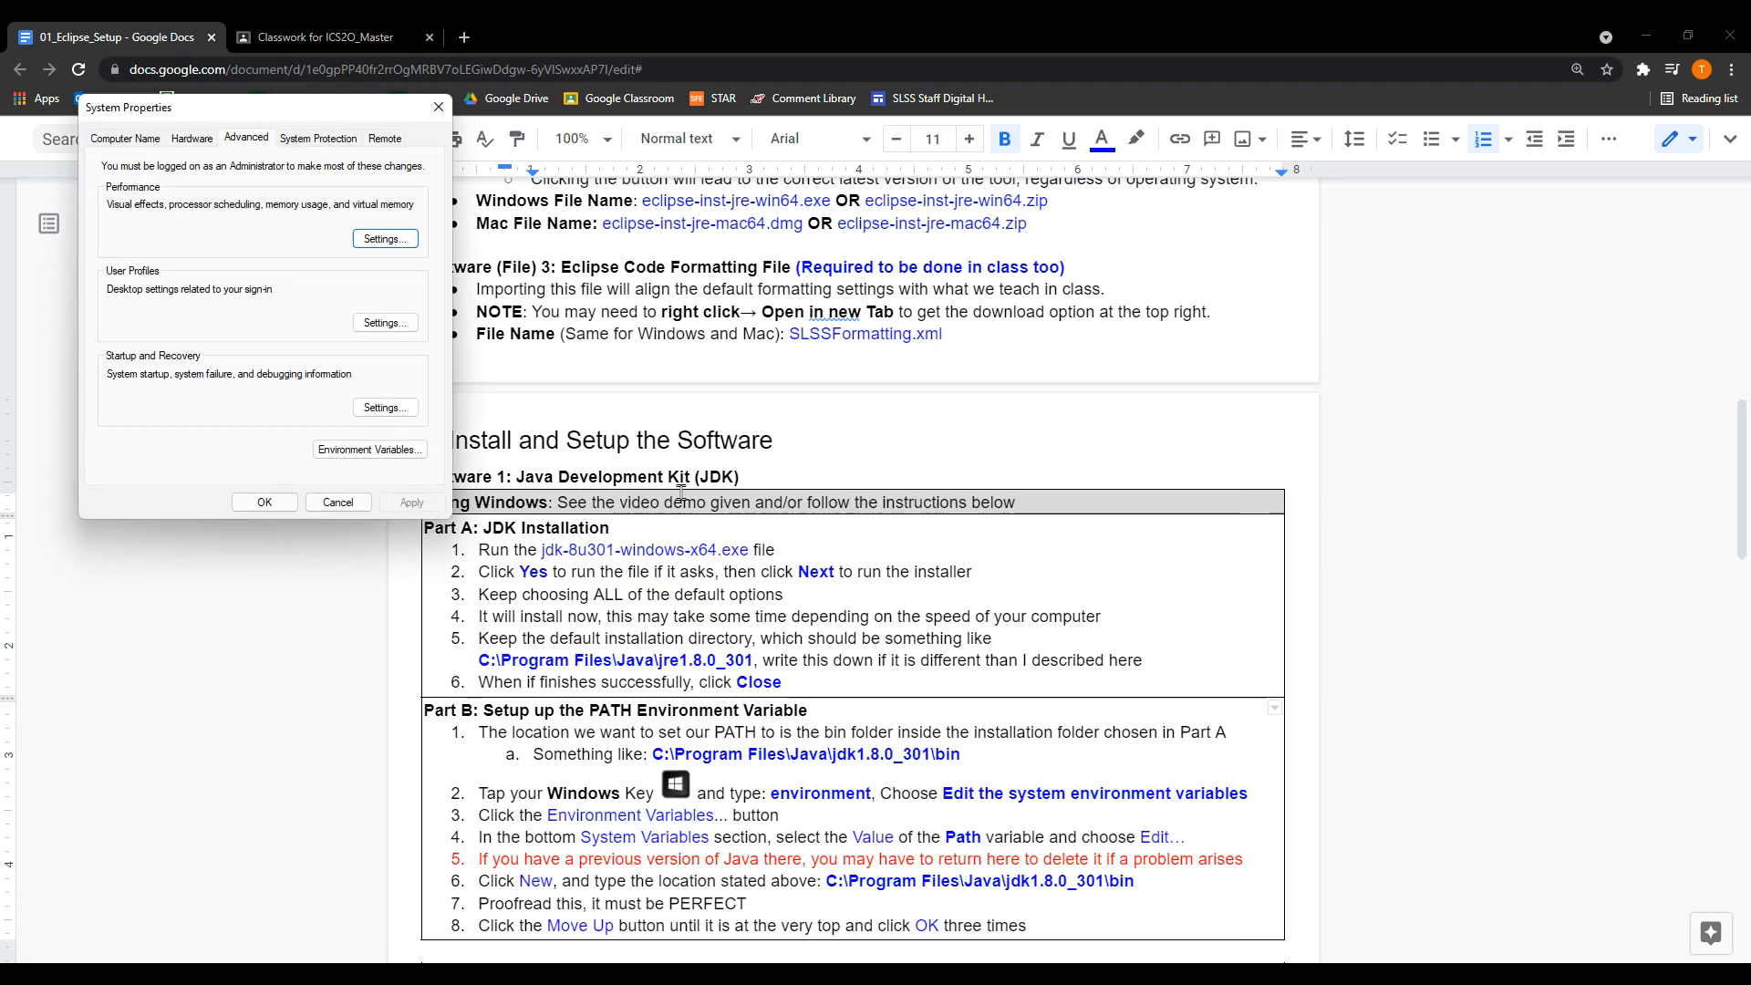
pyautogui.click(363, 452)
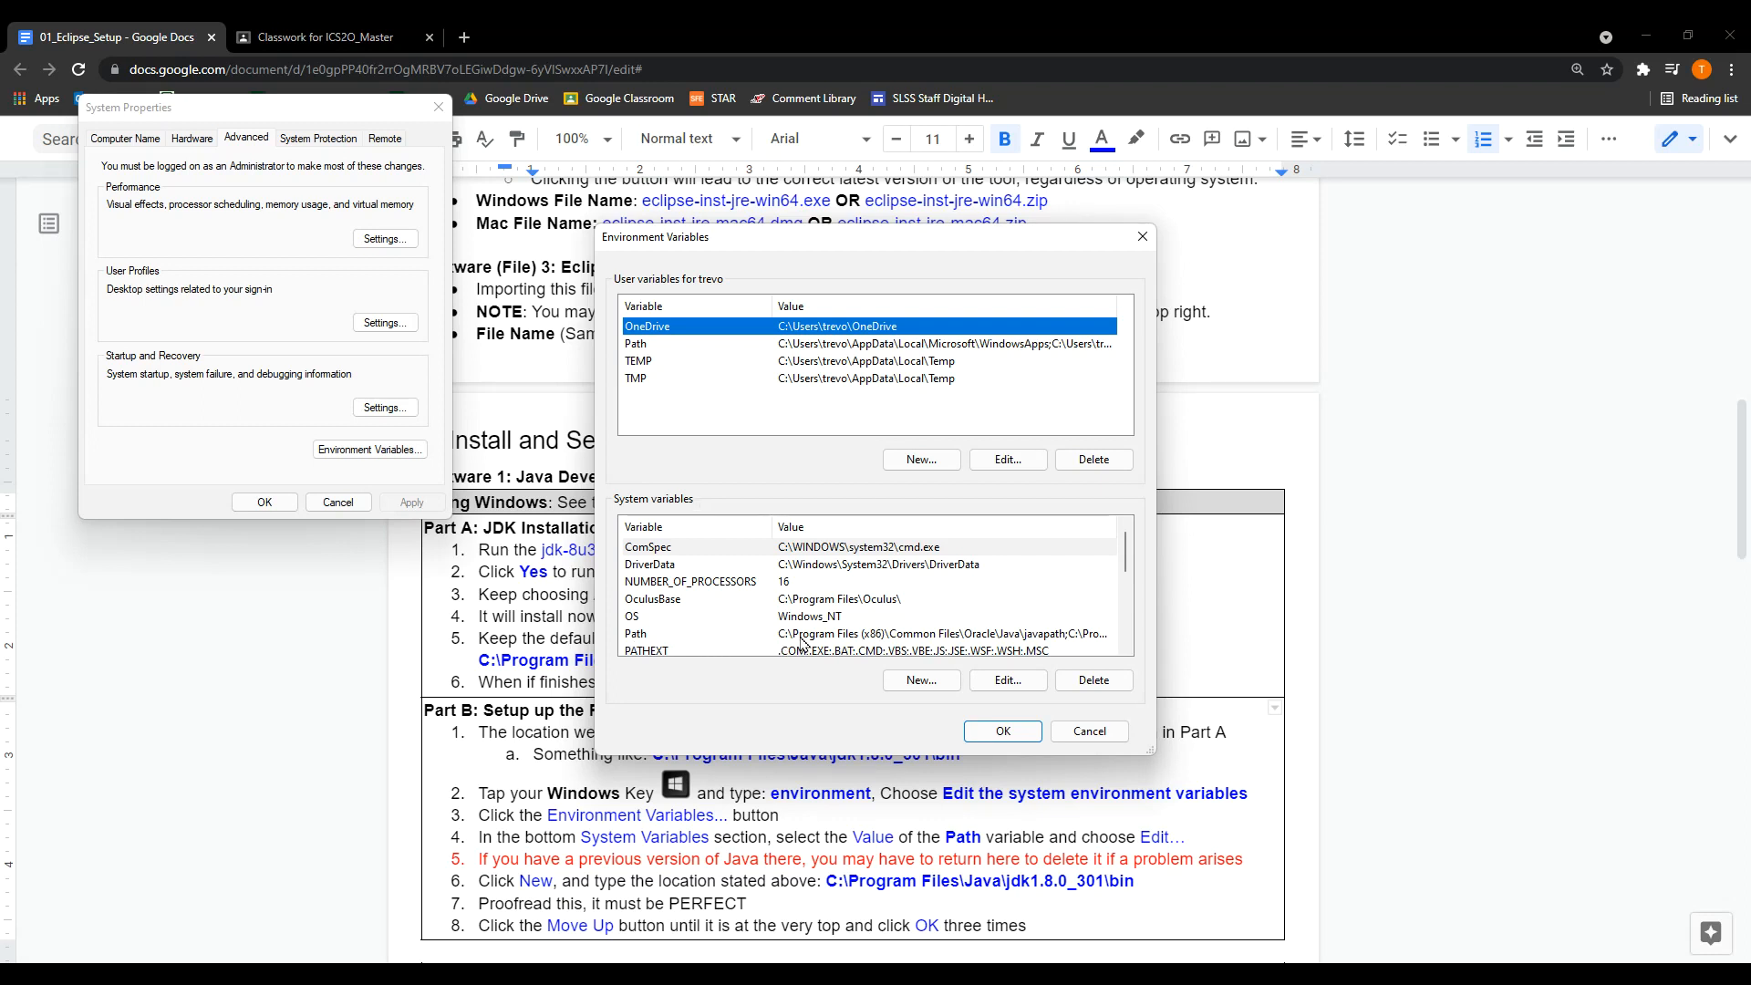
# Open the system Path variable for editing and delete its existing C:\Program Files\Java\jdk1.8.0_301\bin entry
pyautogui.click(901, 635)
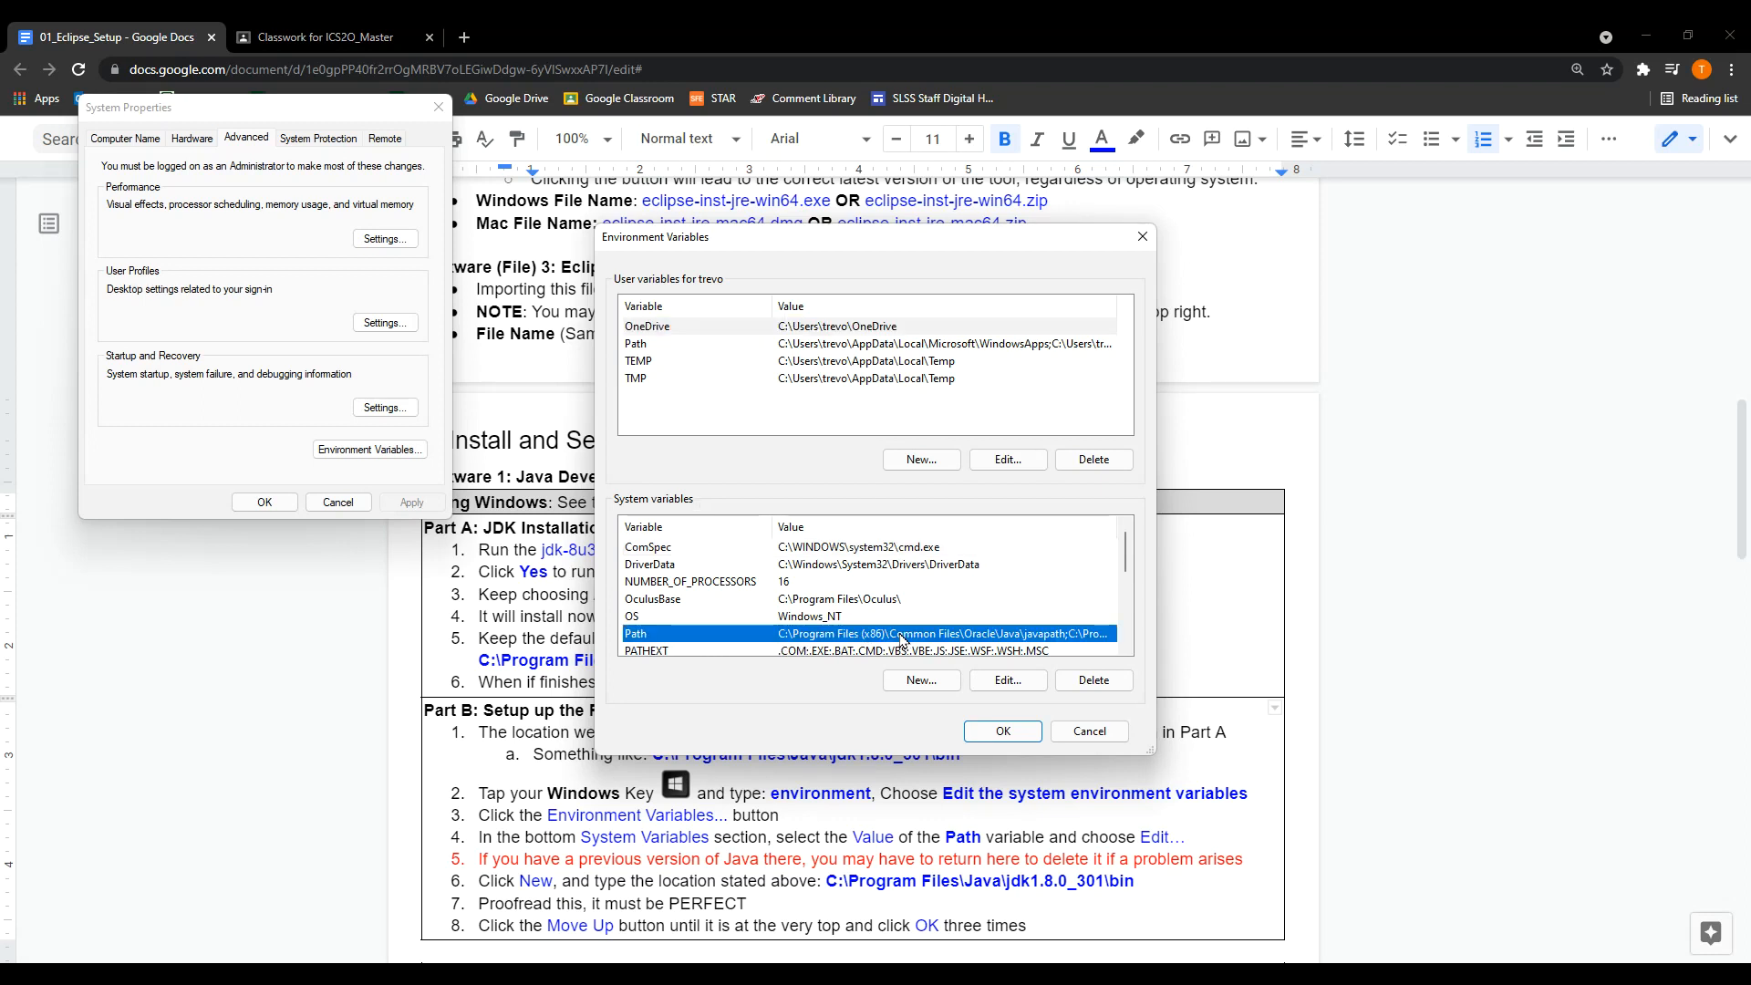
pyautogui.click(1015, 683)
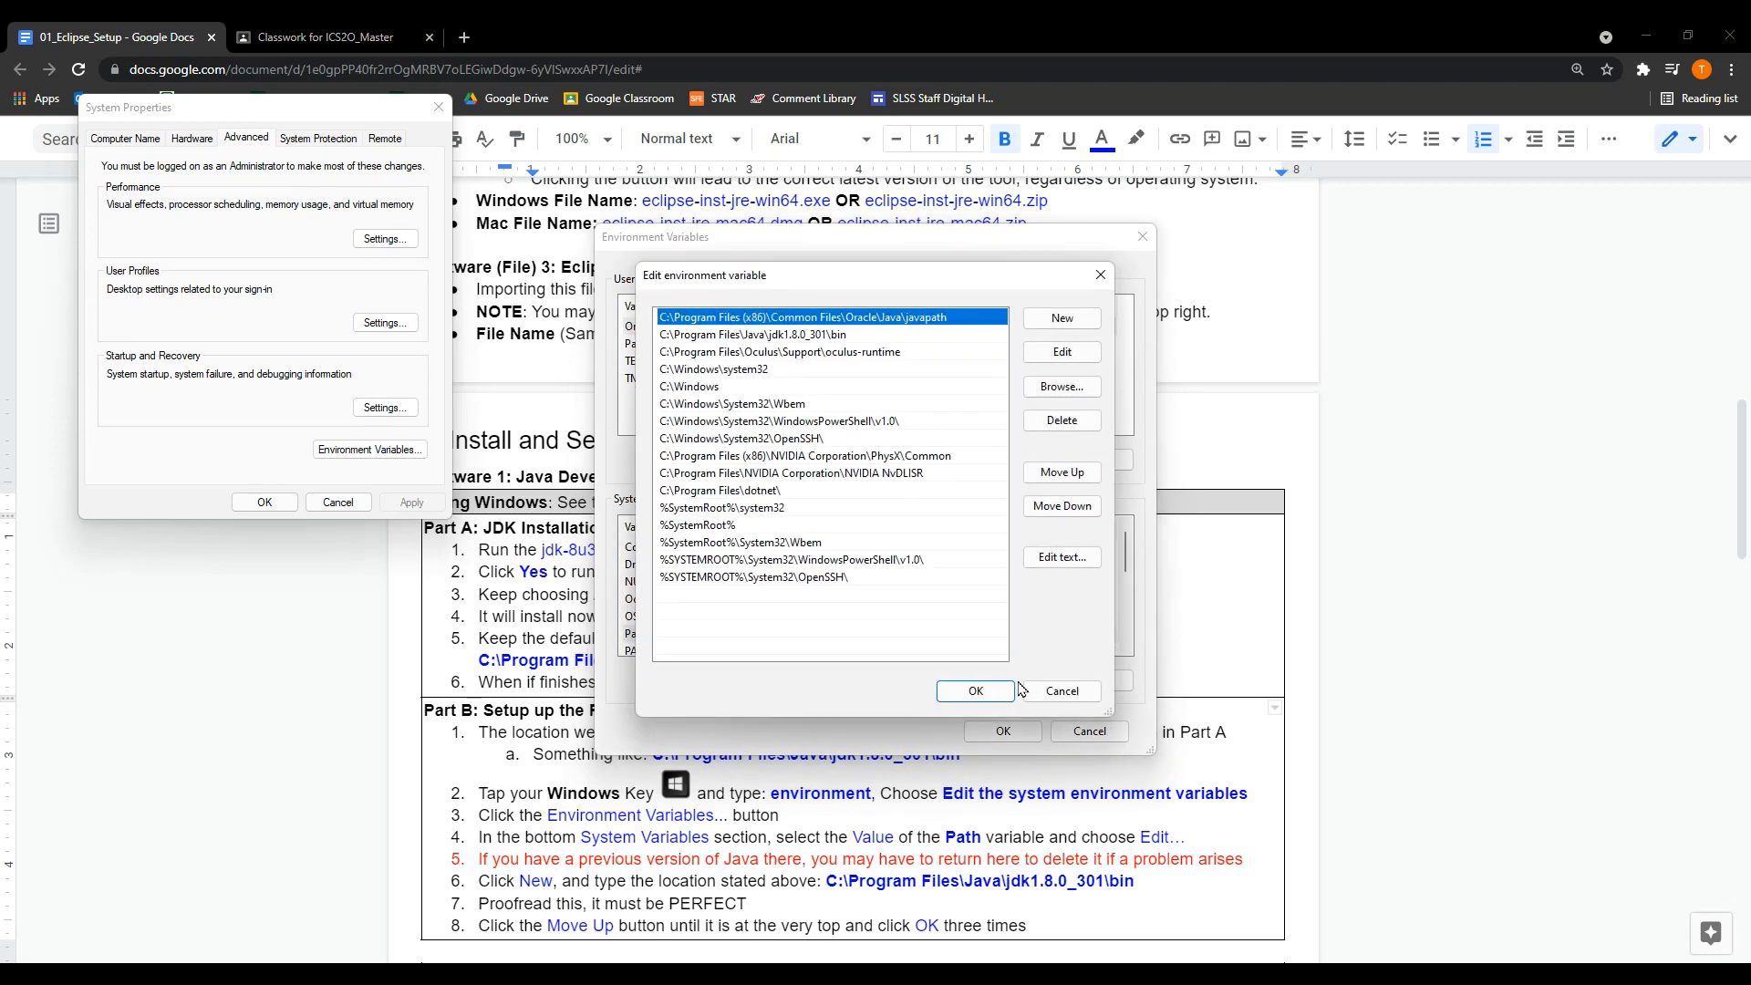
pyautogui.click(795, 336)
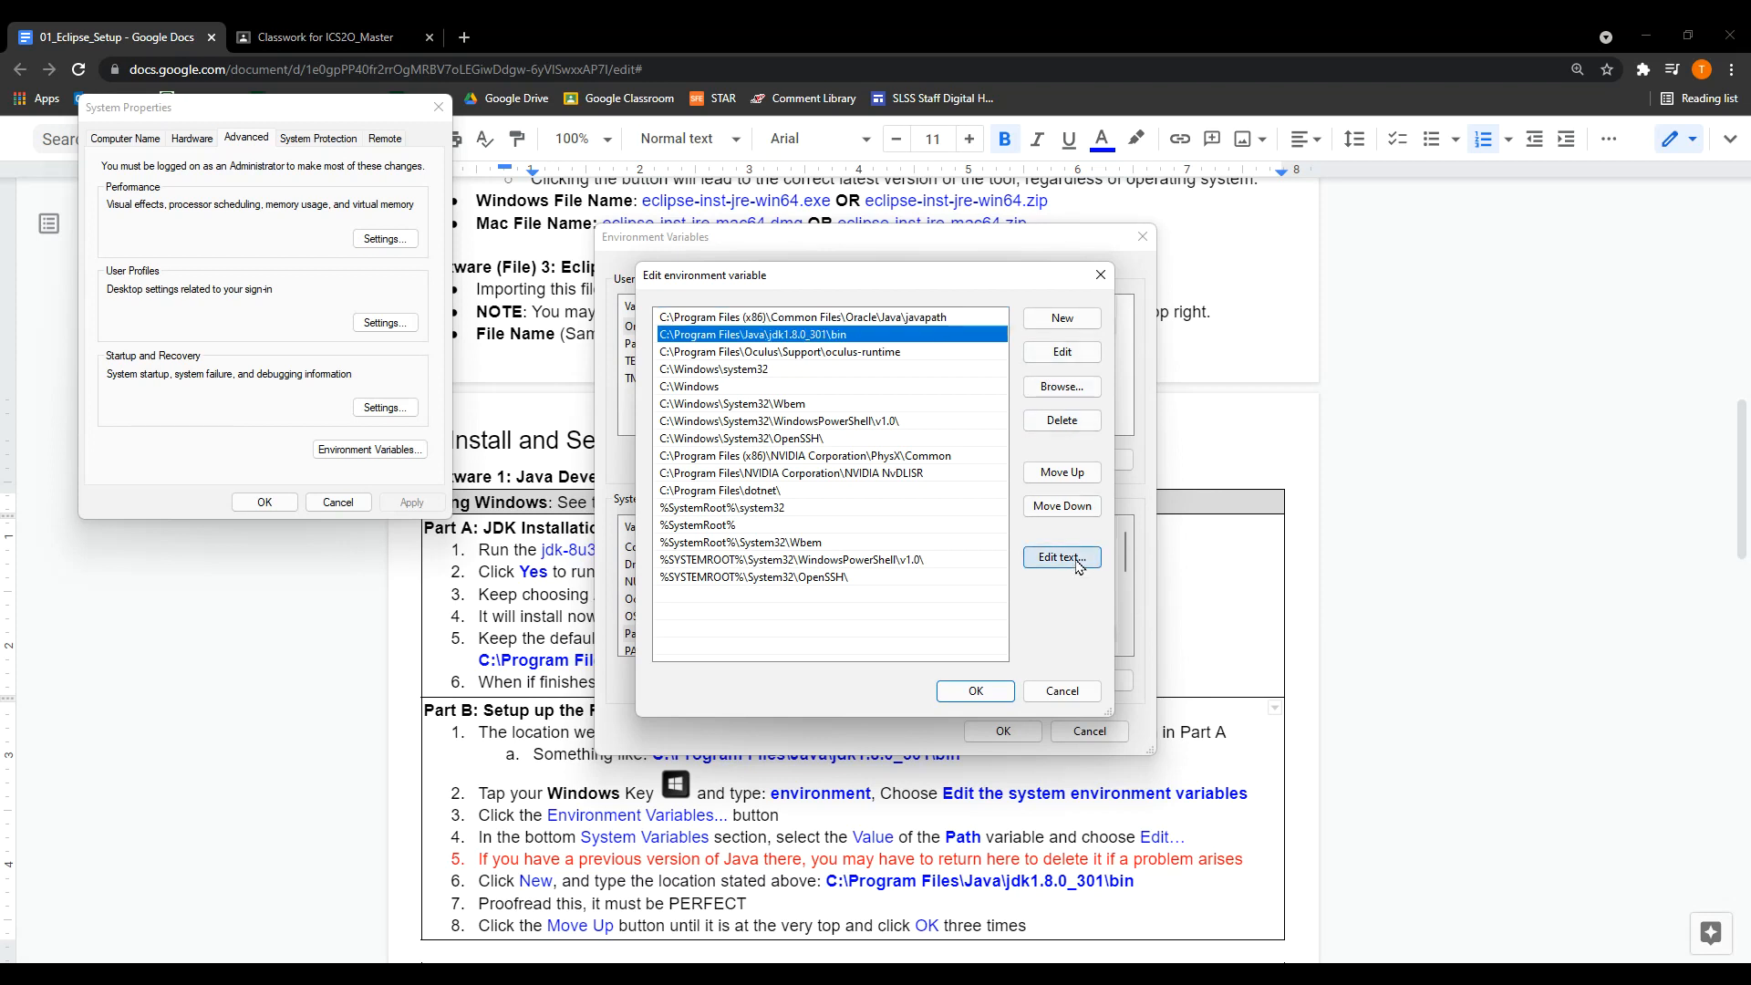
pyautogui.click(1065, 422)
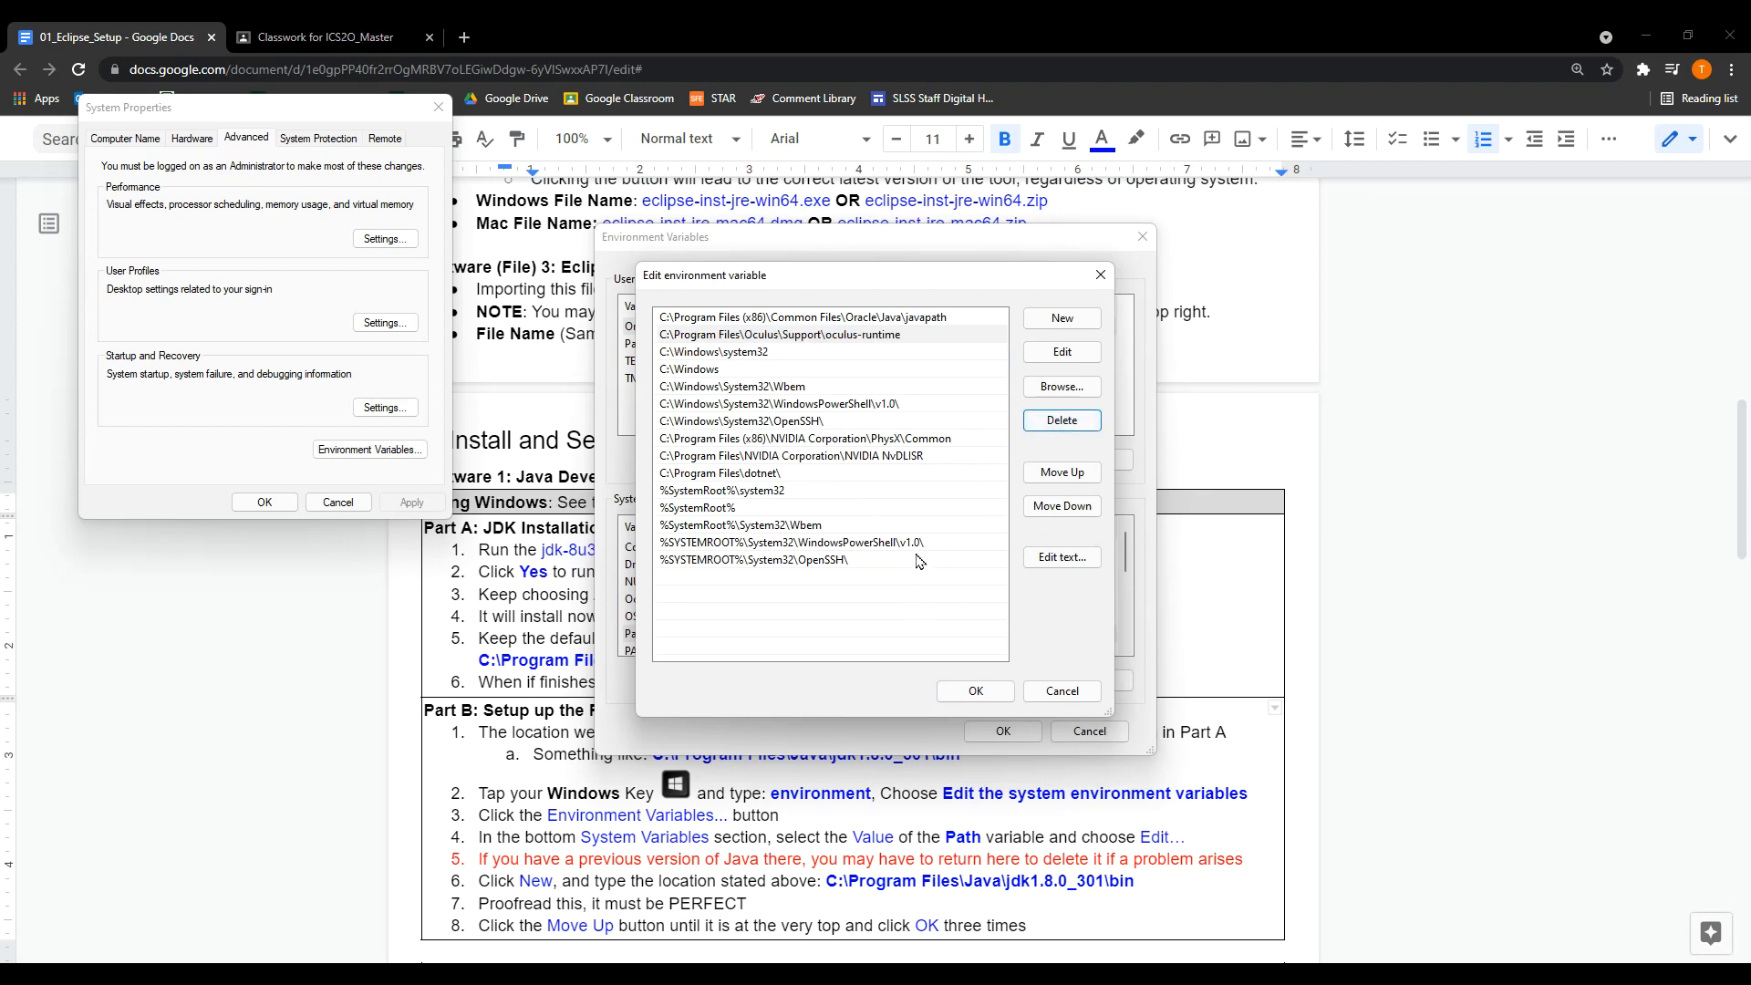
# Add the copied C:\Program Files\Java\jdk1.8.0_301\bin path as a new Path entry and select it
pyautogui.click(1063, 319)
pyautogui.hotkey('ctrl', 'v')
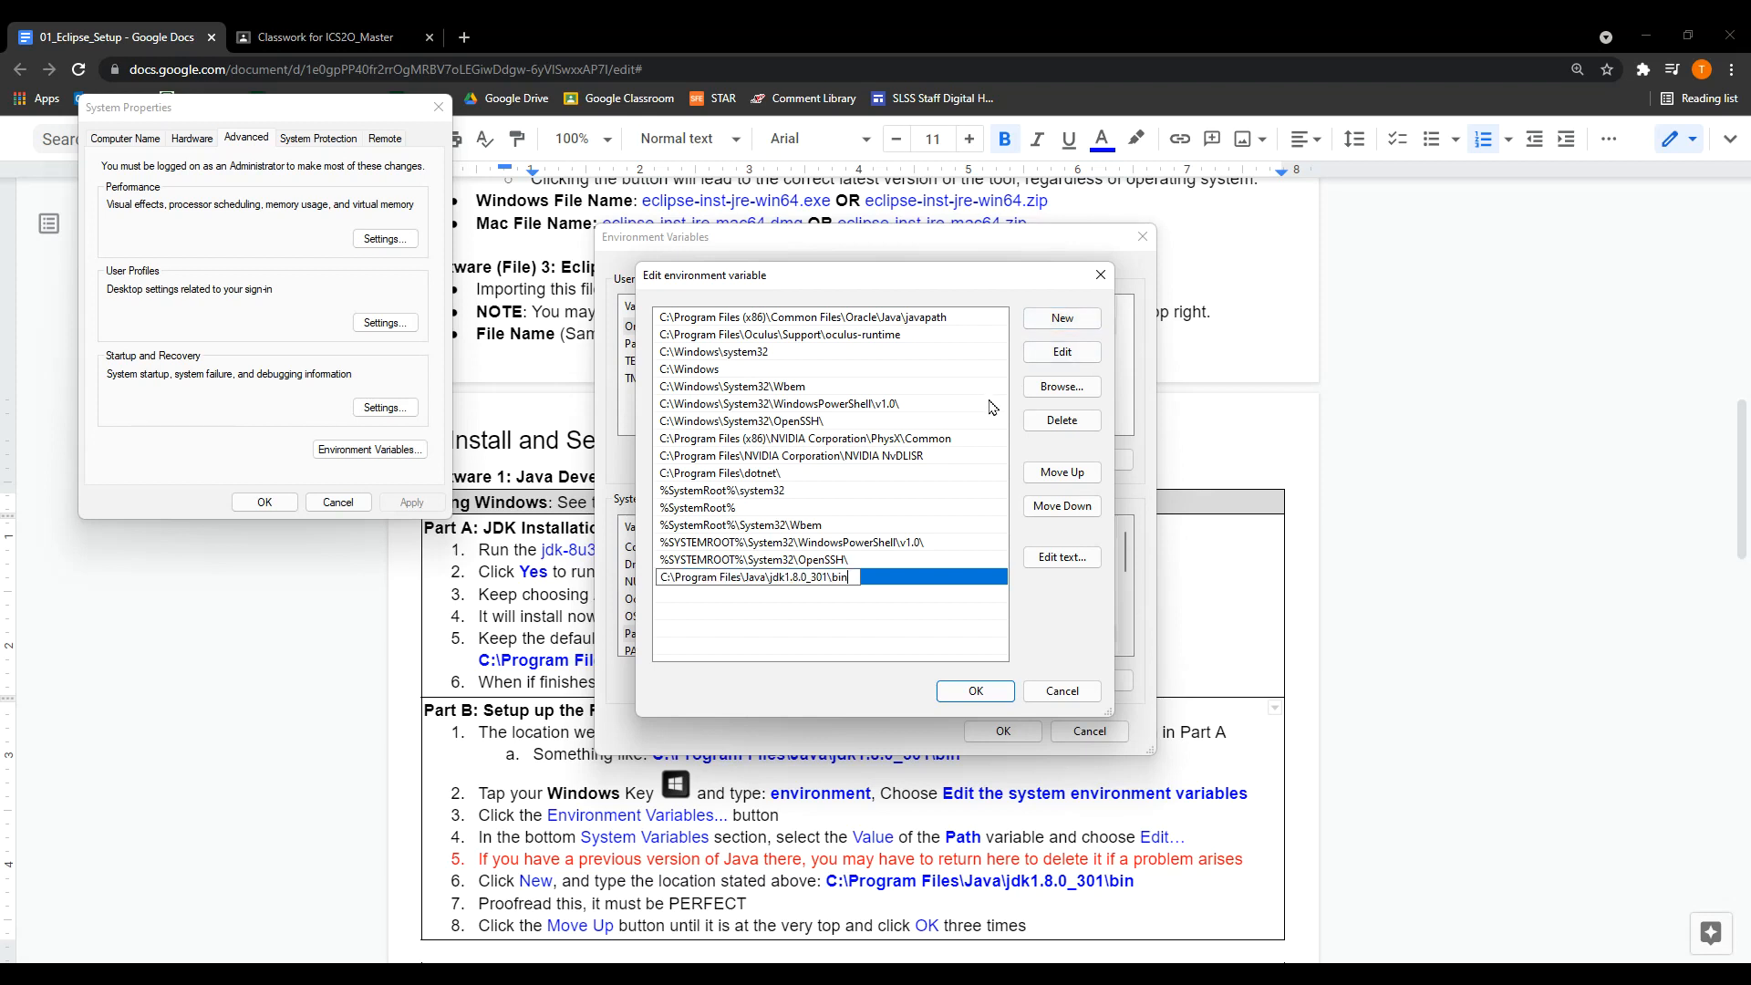
pyautogui.click(931, 632)
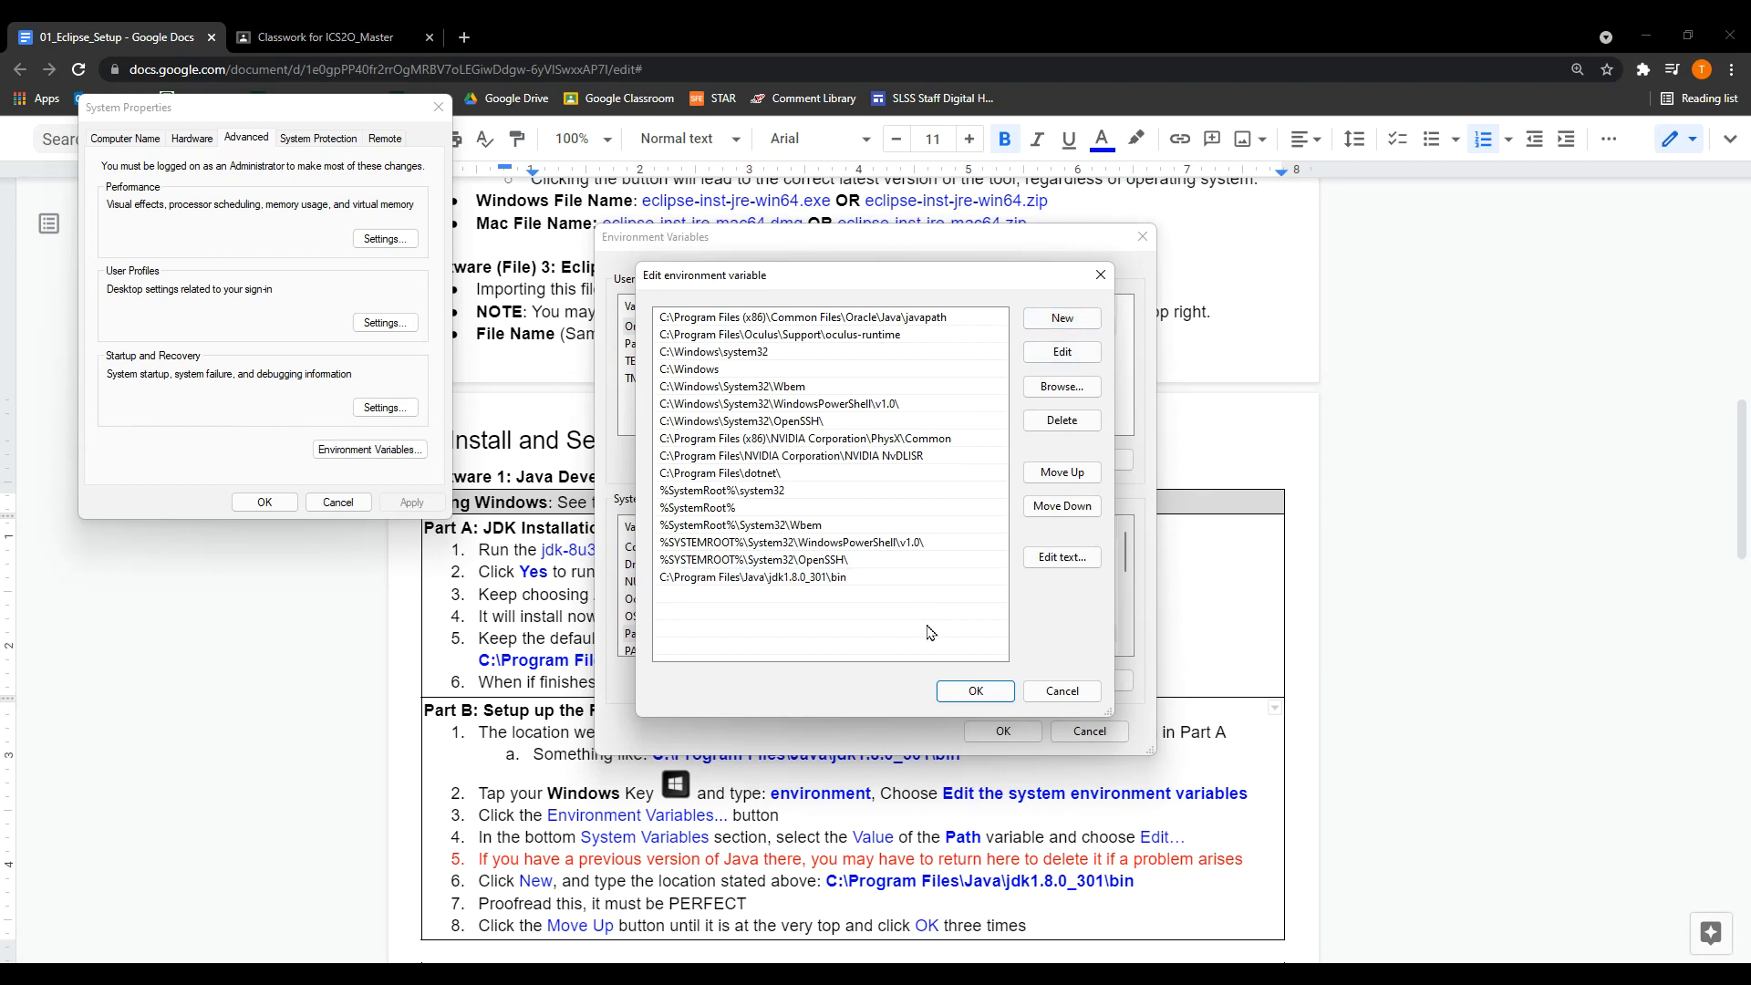
pyautogui.click(833, 580)
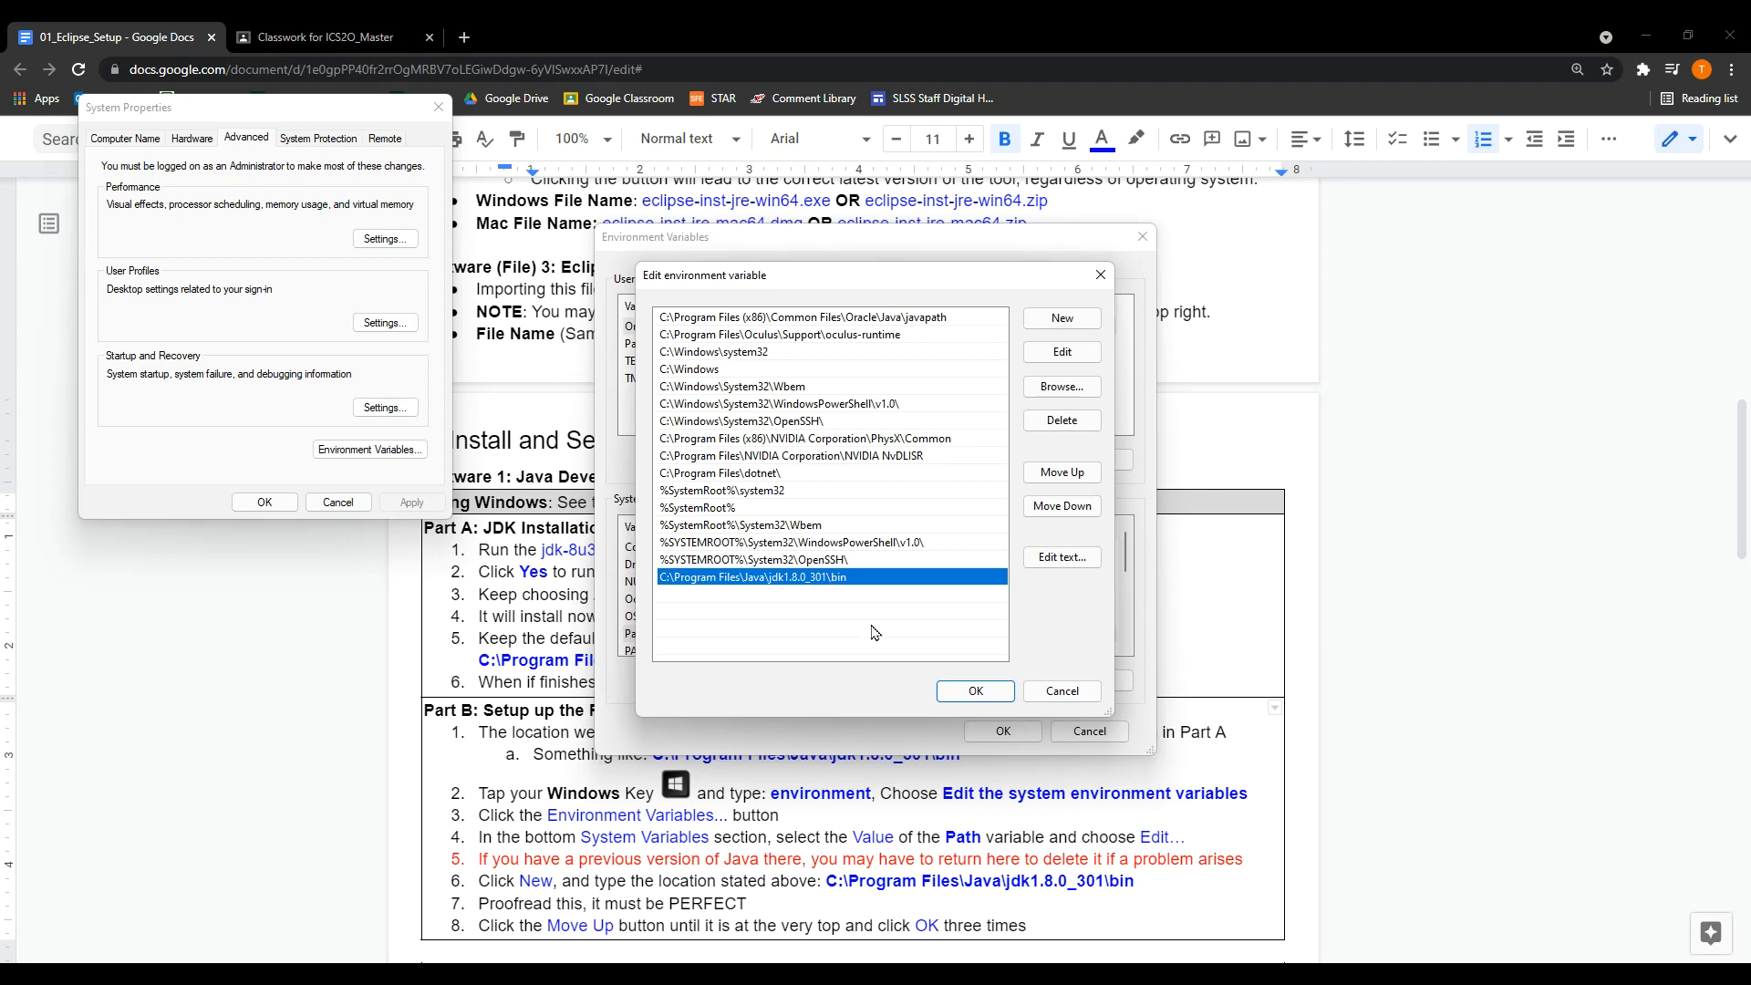
# Move the C:\Program Files\Java\jdk1.8.0_301\bin entry to the top of the Path list and confirm all the open settings dialogs
pyautogui.click(1073, 475)
pyautogui.click(1073, 475)
pyautogui.click(1072, 475)
pyautogui.click(1073, 475)
pyautogui.click(1072, 475)
pyautogui.click(1073, 476)
pyautogui.click(1072, 475)
pyautogui.click(1073, 475)
pyautogui.click(1072, 476)
pyautogui.click(1073, 475)
pyautogui.click(1073, 475)
pyautogui.click(1072, 475)
pyautogui.click(1072, 475)
pyautogui.click(1073, 475)
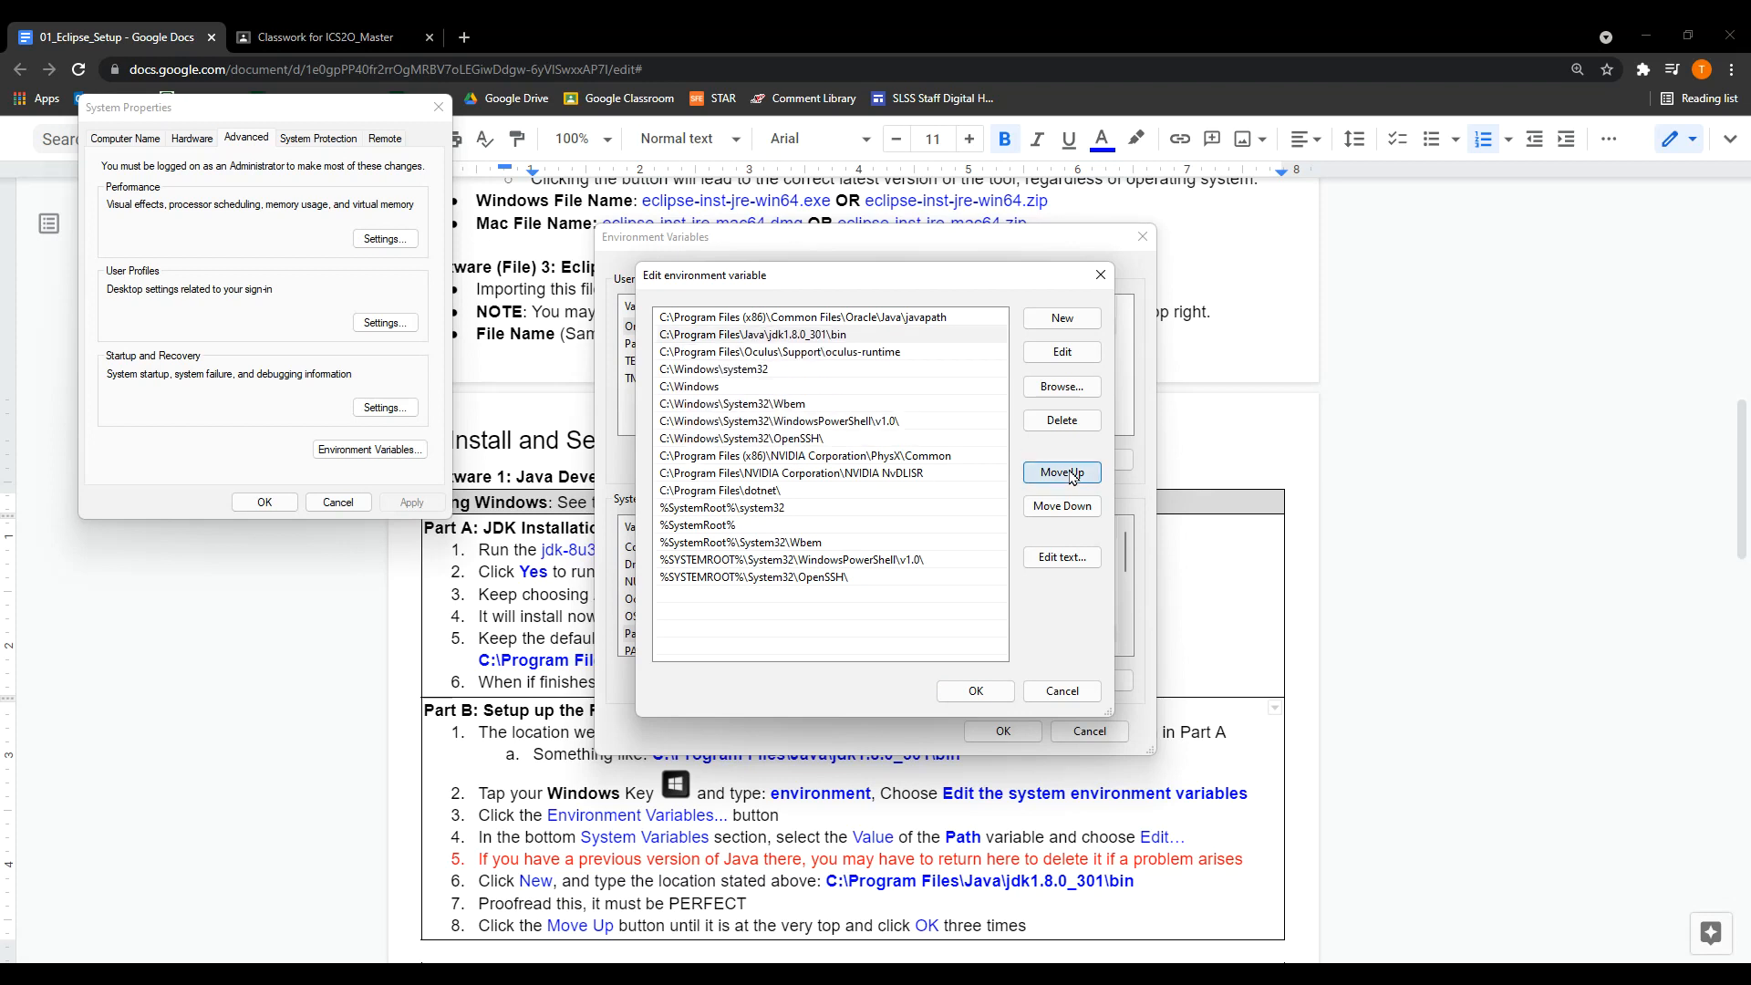
pyautogui.click(1072, 475)
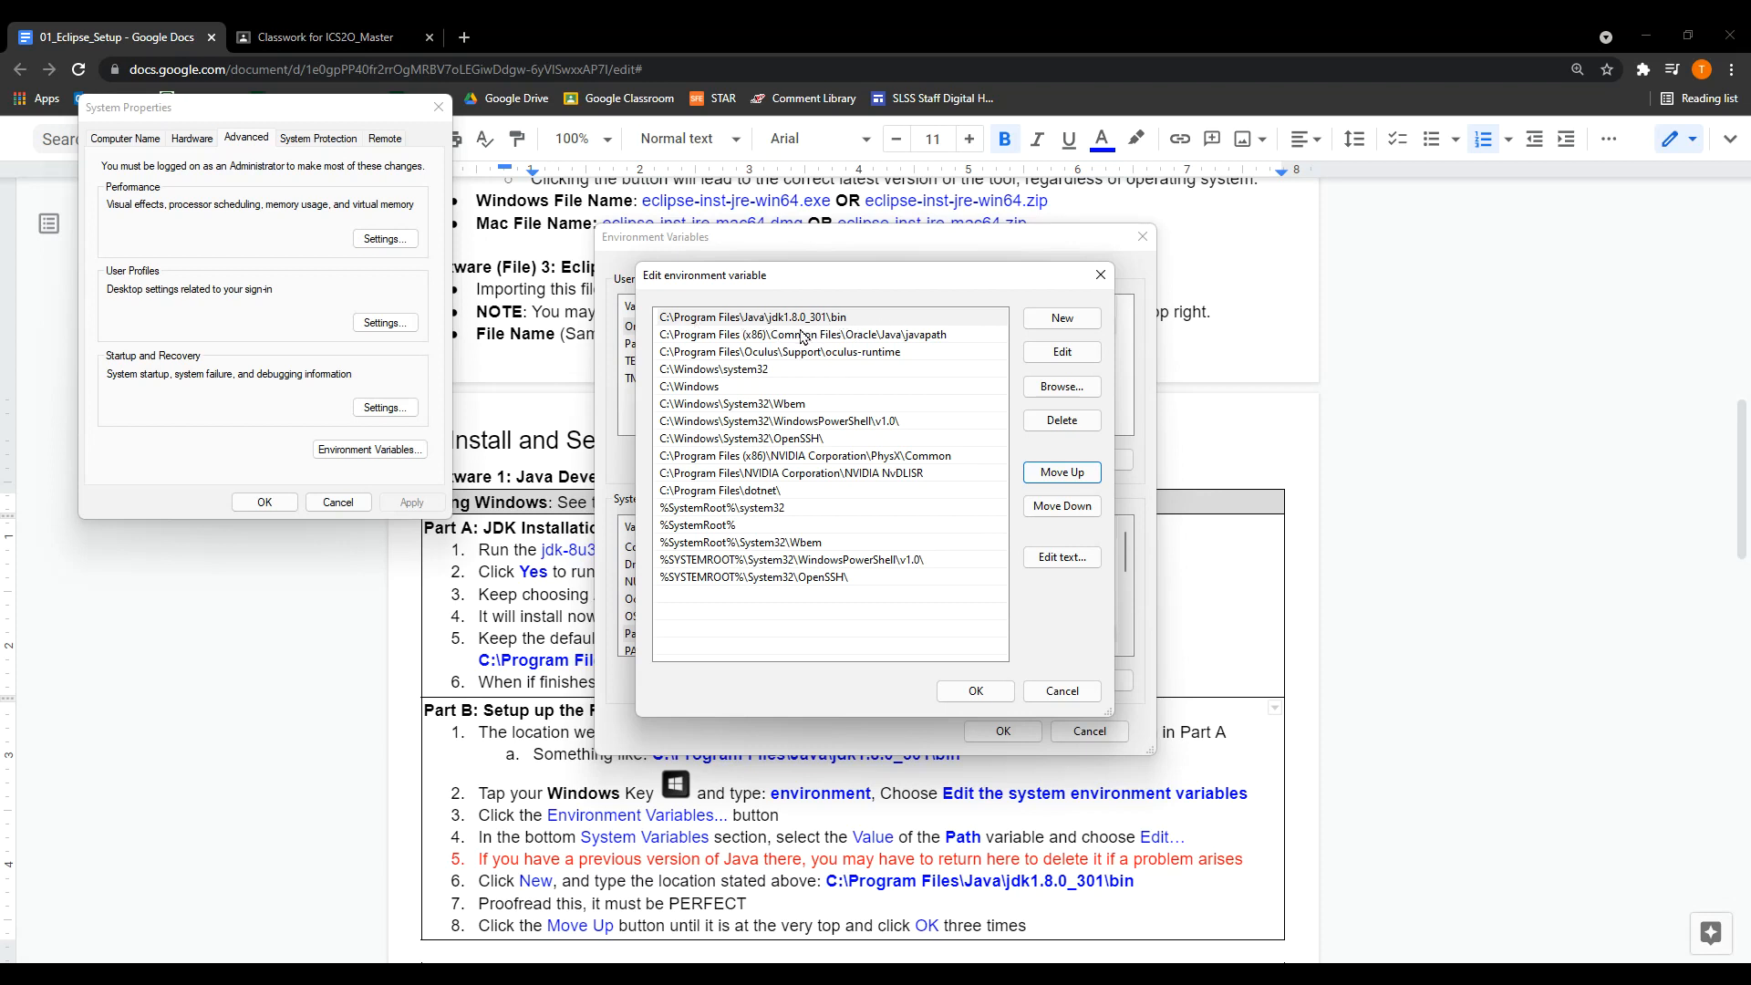
pyautogui.click(972, 693)
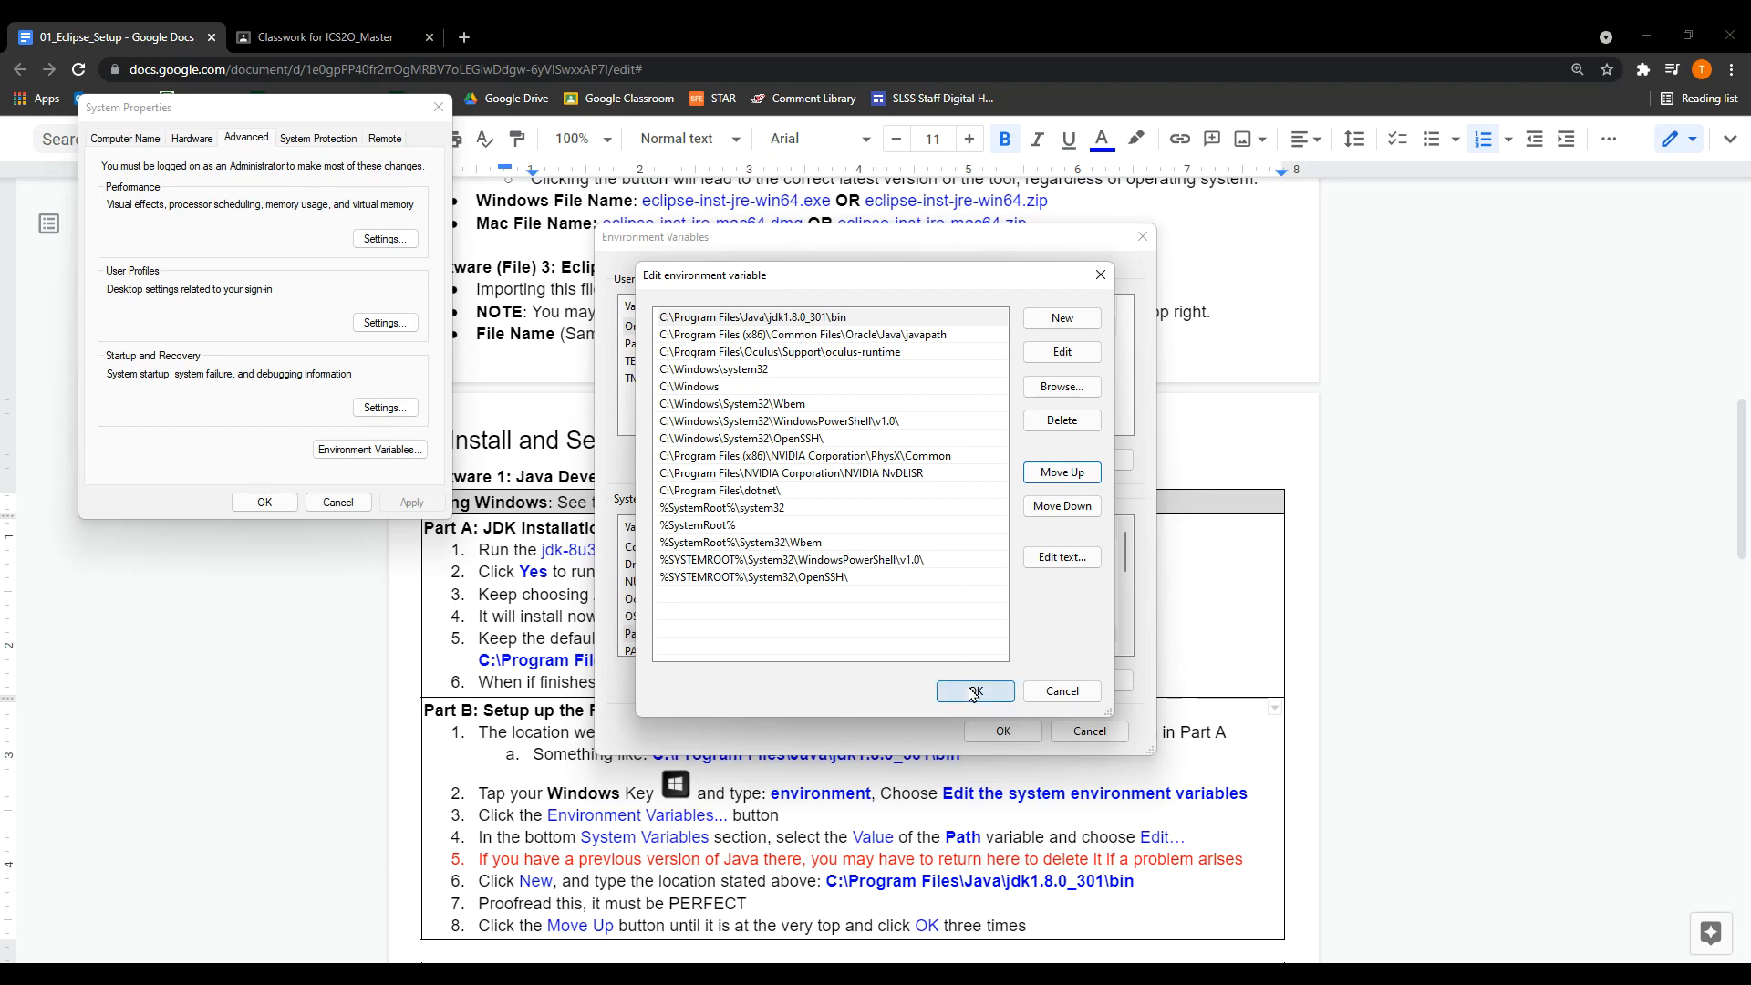
pyautogui.click(1000, 733)
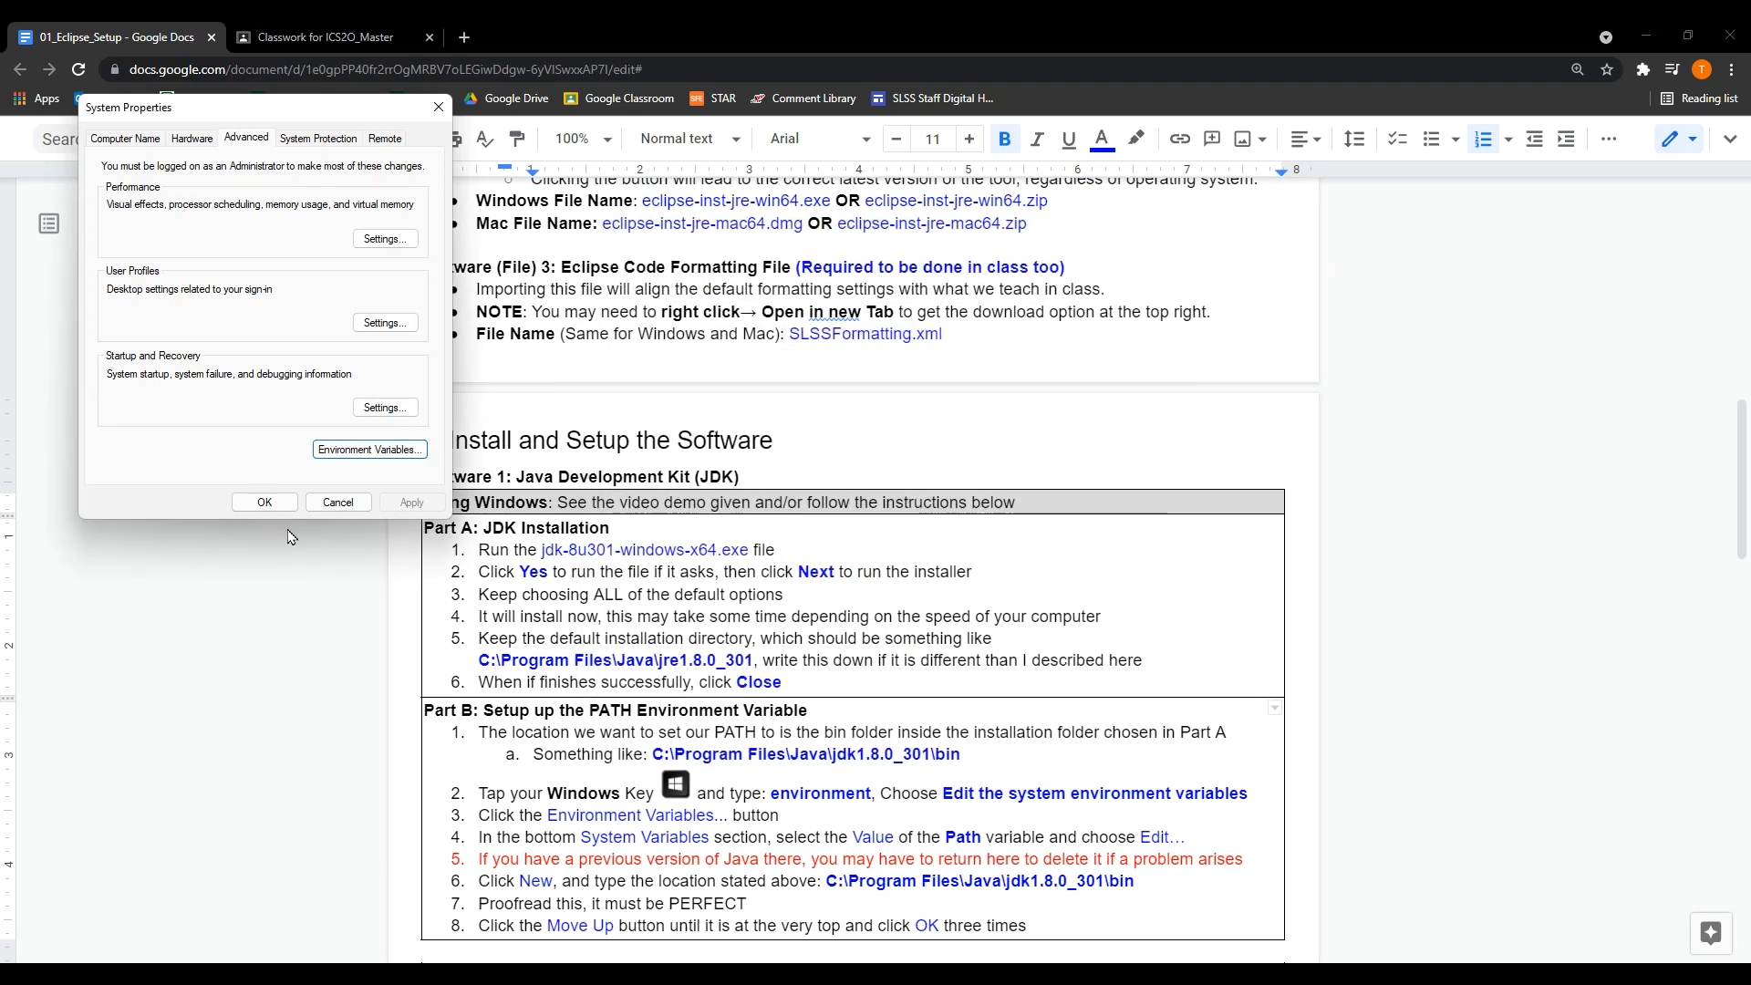
pyautogui.click(277, 503)
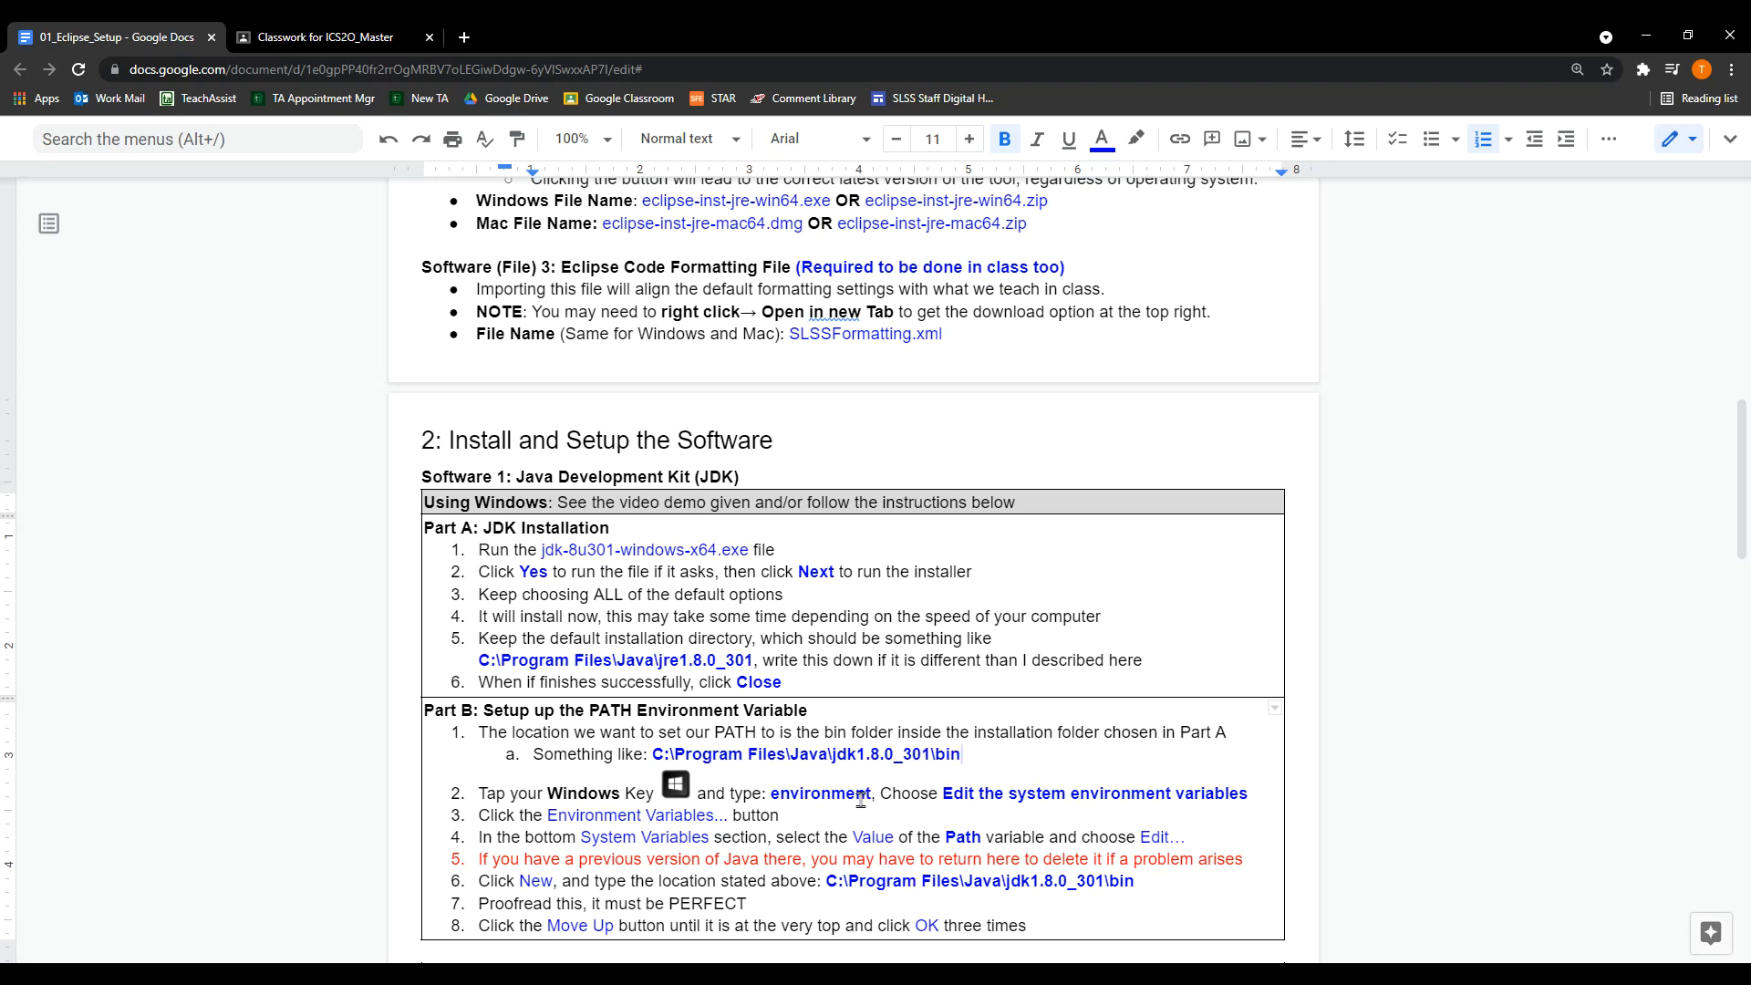
# Consult the Software 2: Eclipse IDE instructions in the setup document, and run eclipse-inst-jre-win64.exe from the EclipseSetup folder
pyautogui.scroll(-2, 839, 793)
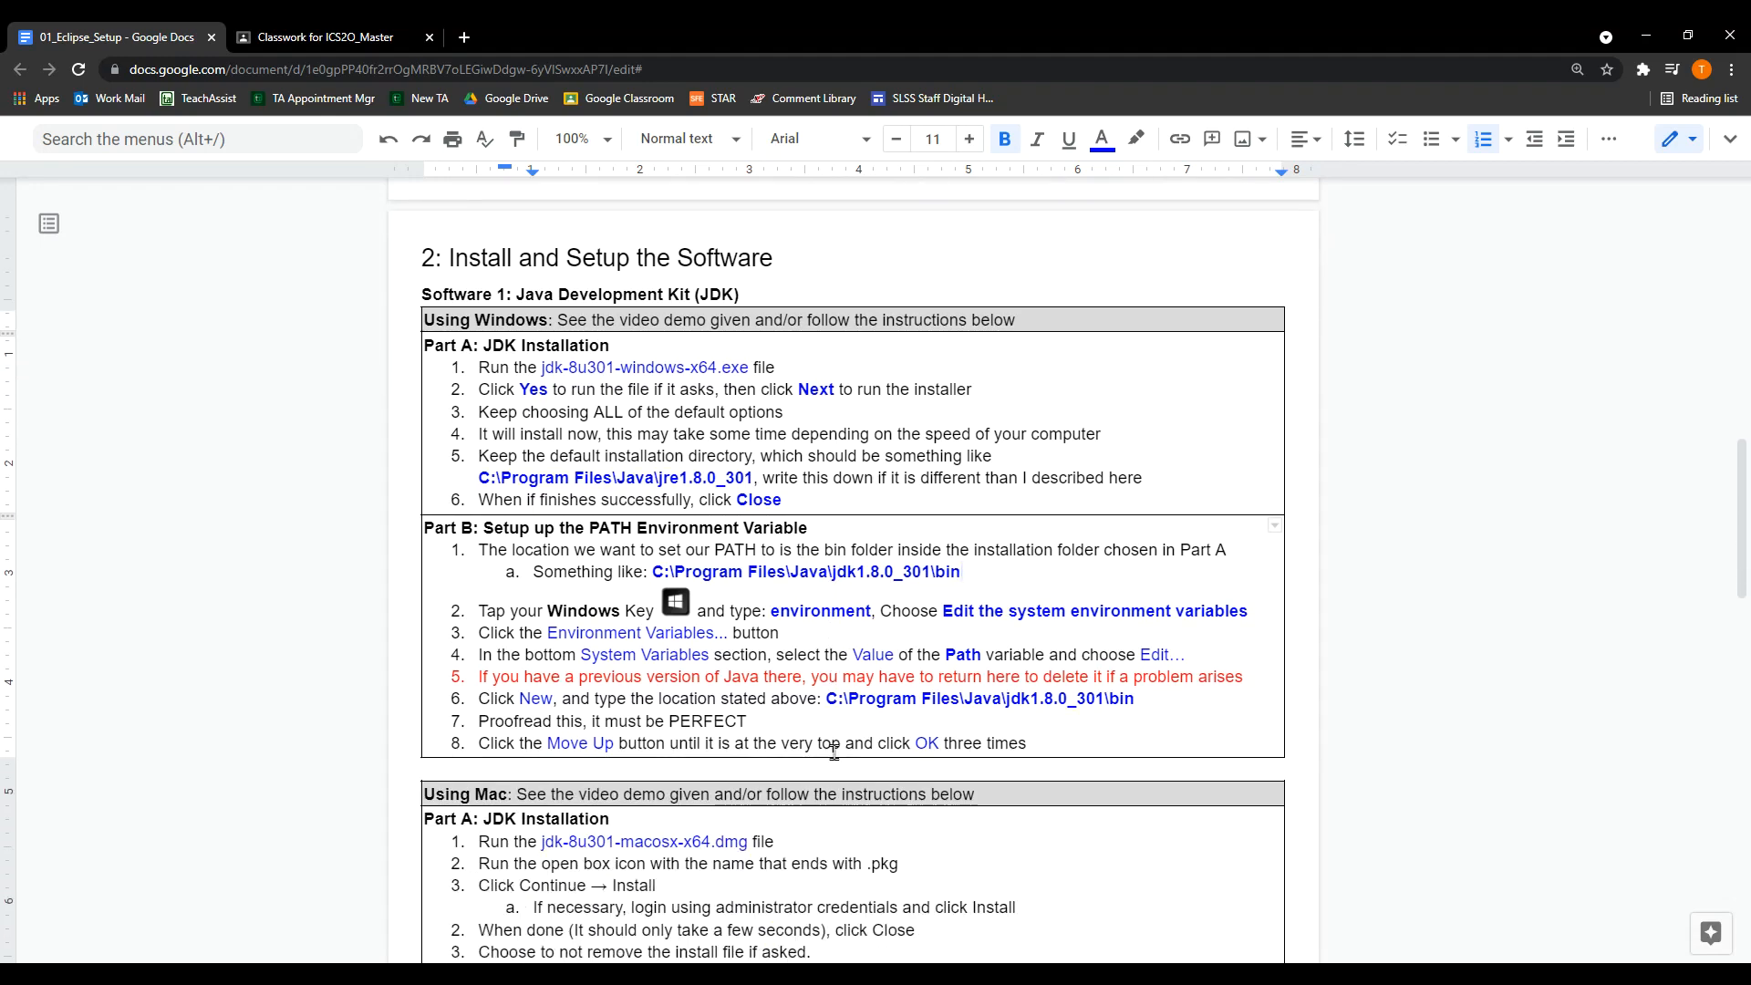
pyautogui.scroll(-6, 837, 740)
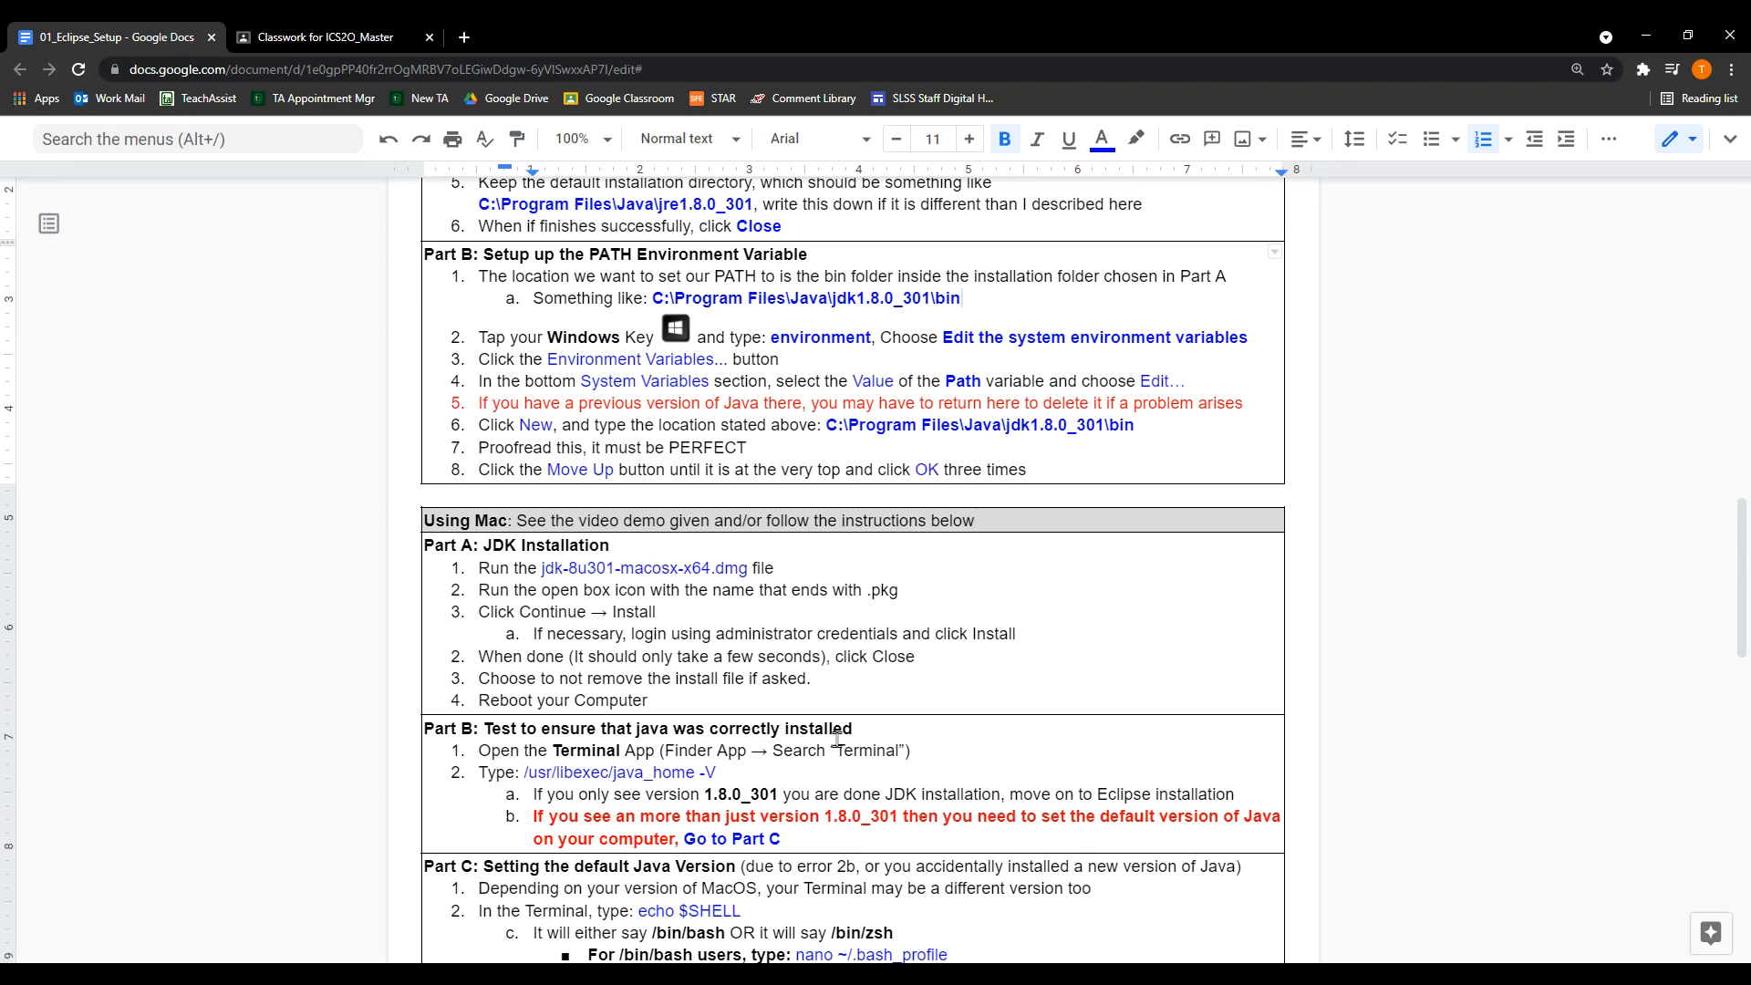
pyautogui.scroll(4, 837, 739)
pyautogui.scroll(-7, 837, 739)
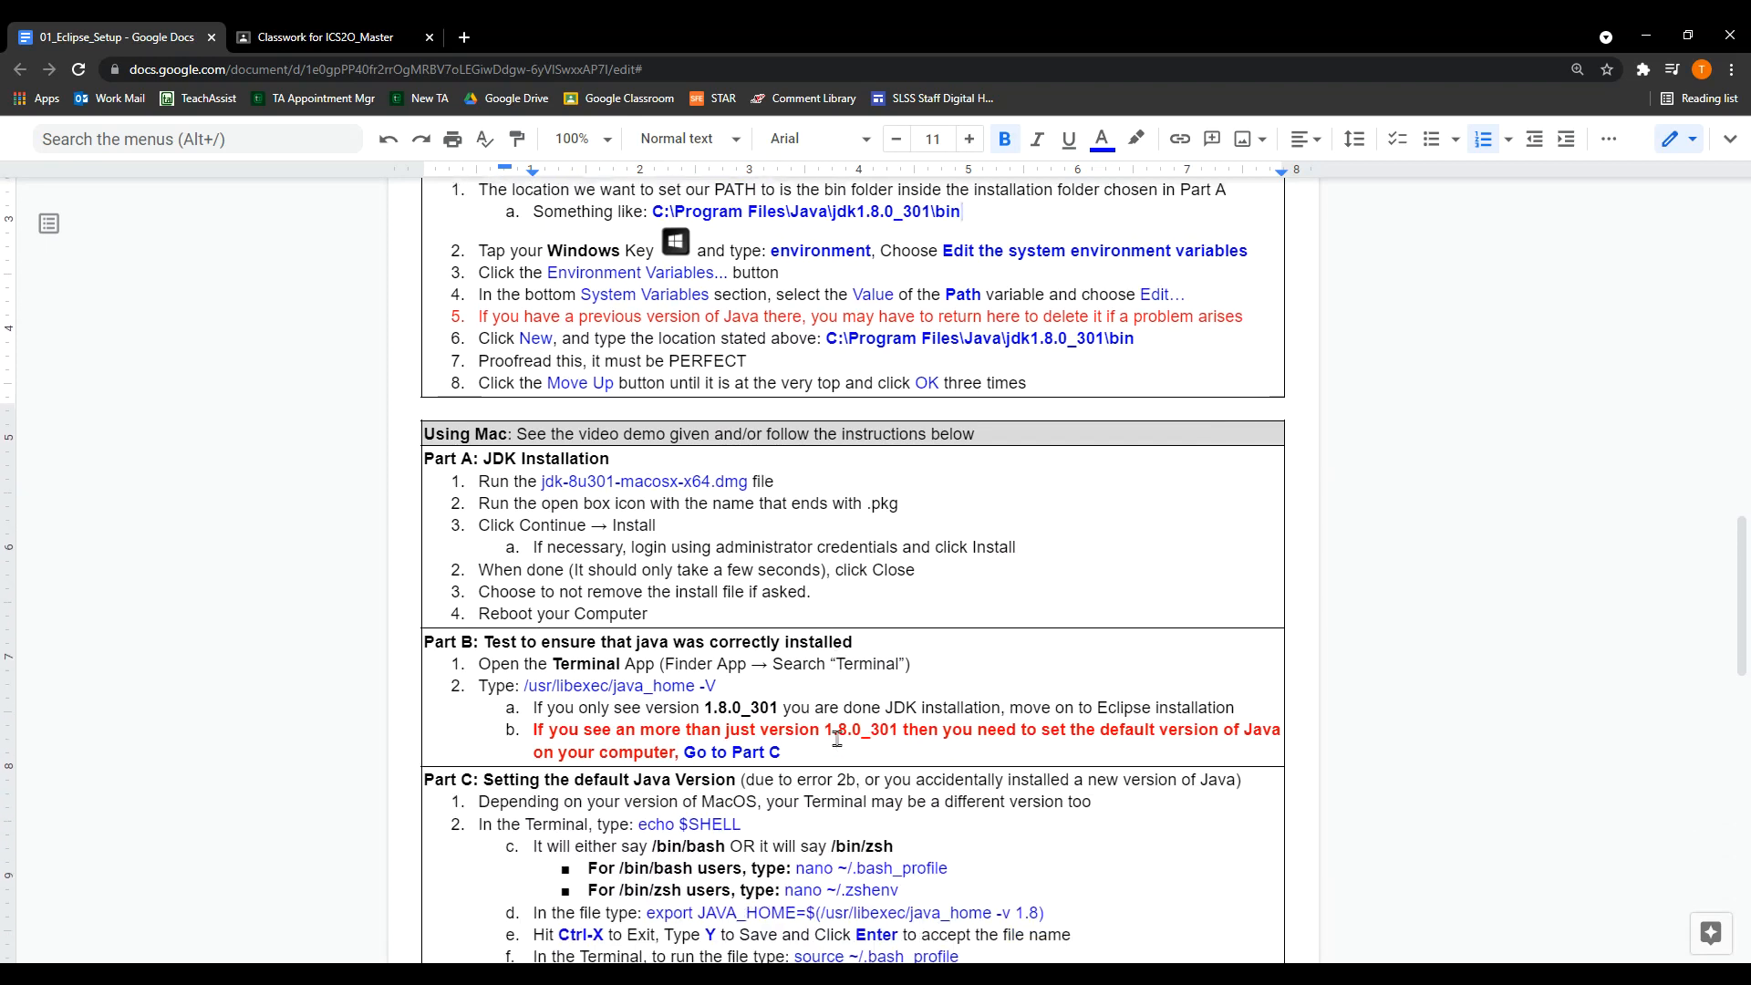
pyautogui.scroll(-3, 838, 739)
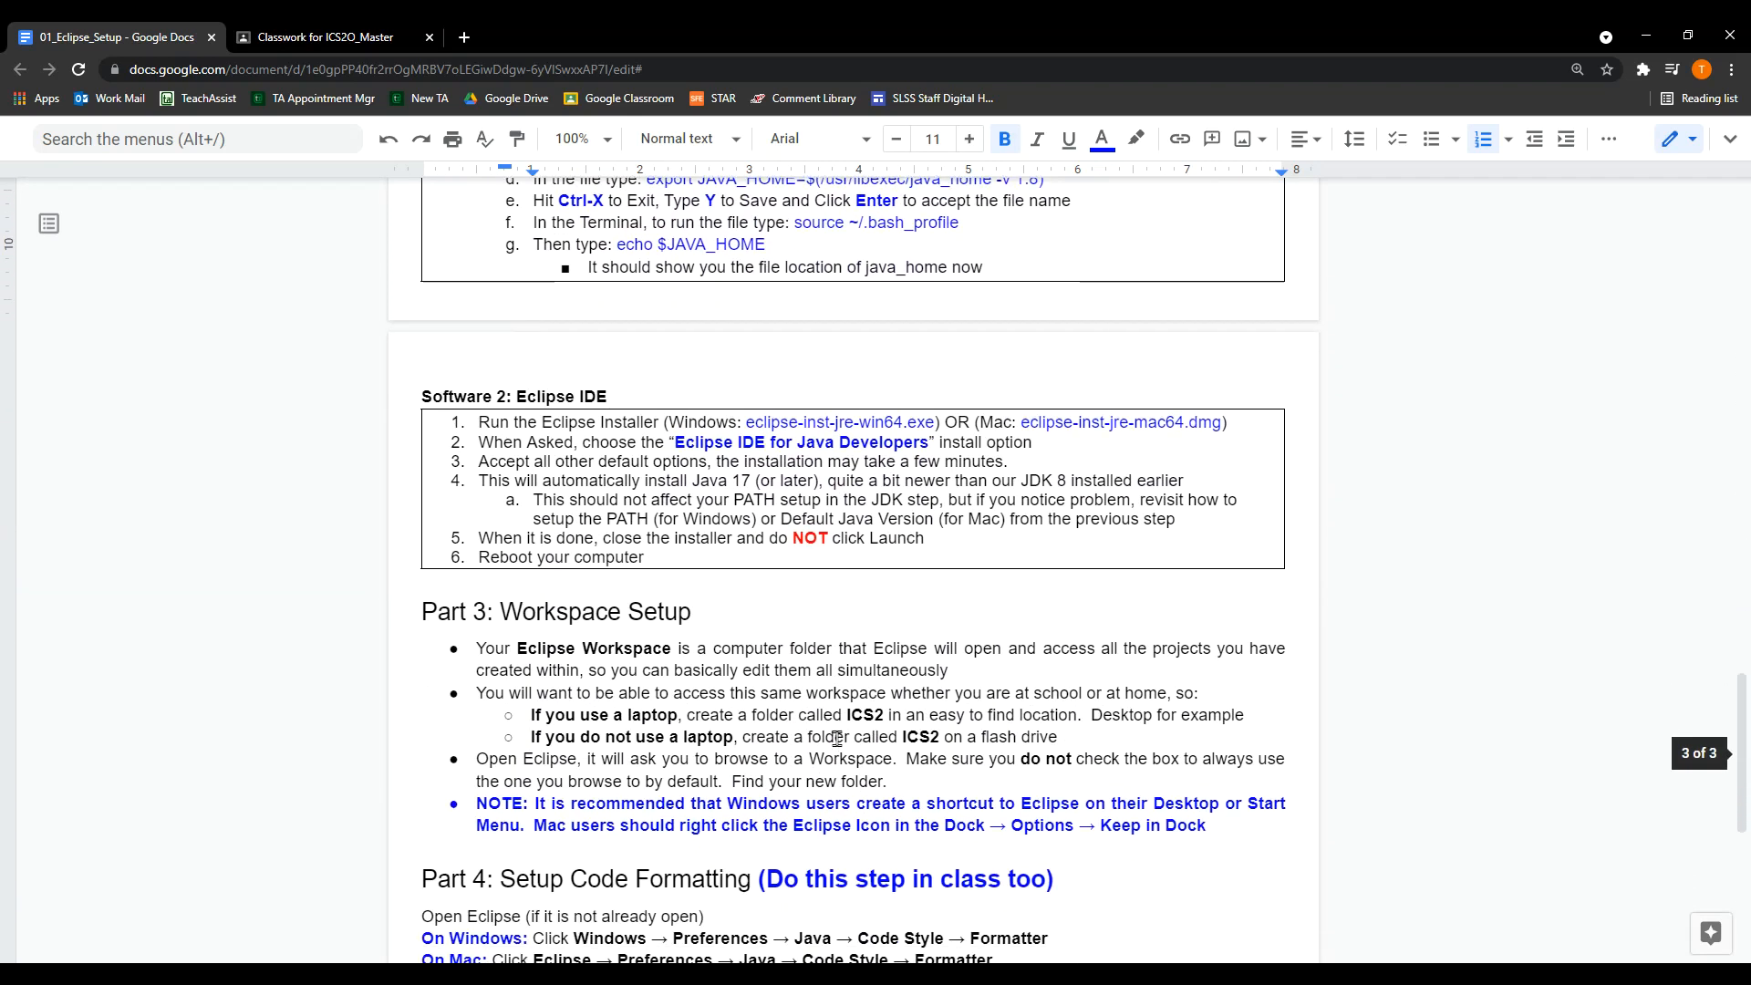
pyautogui.scroll(1, 838, 738)
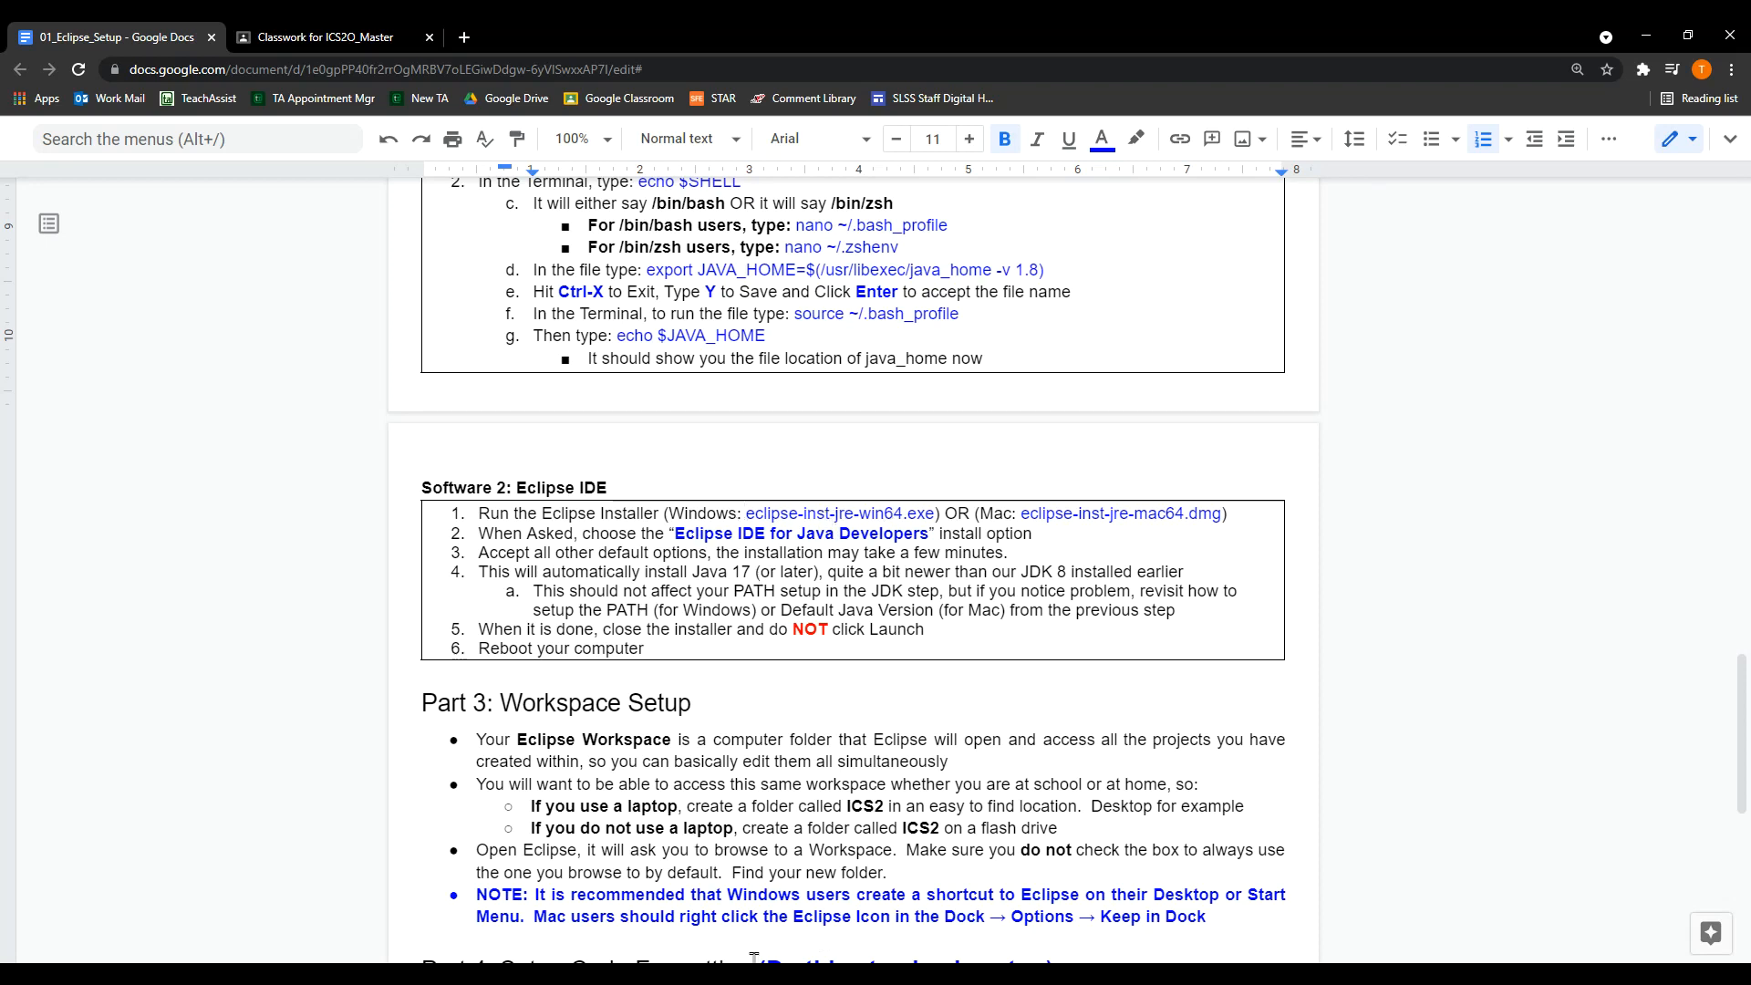
pyautogui.moveTo(613, 978)
pyautogui.click(470, 921)
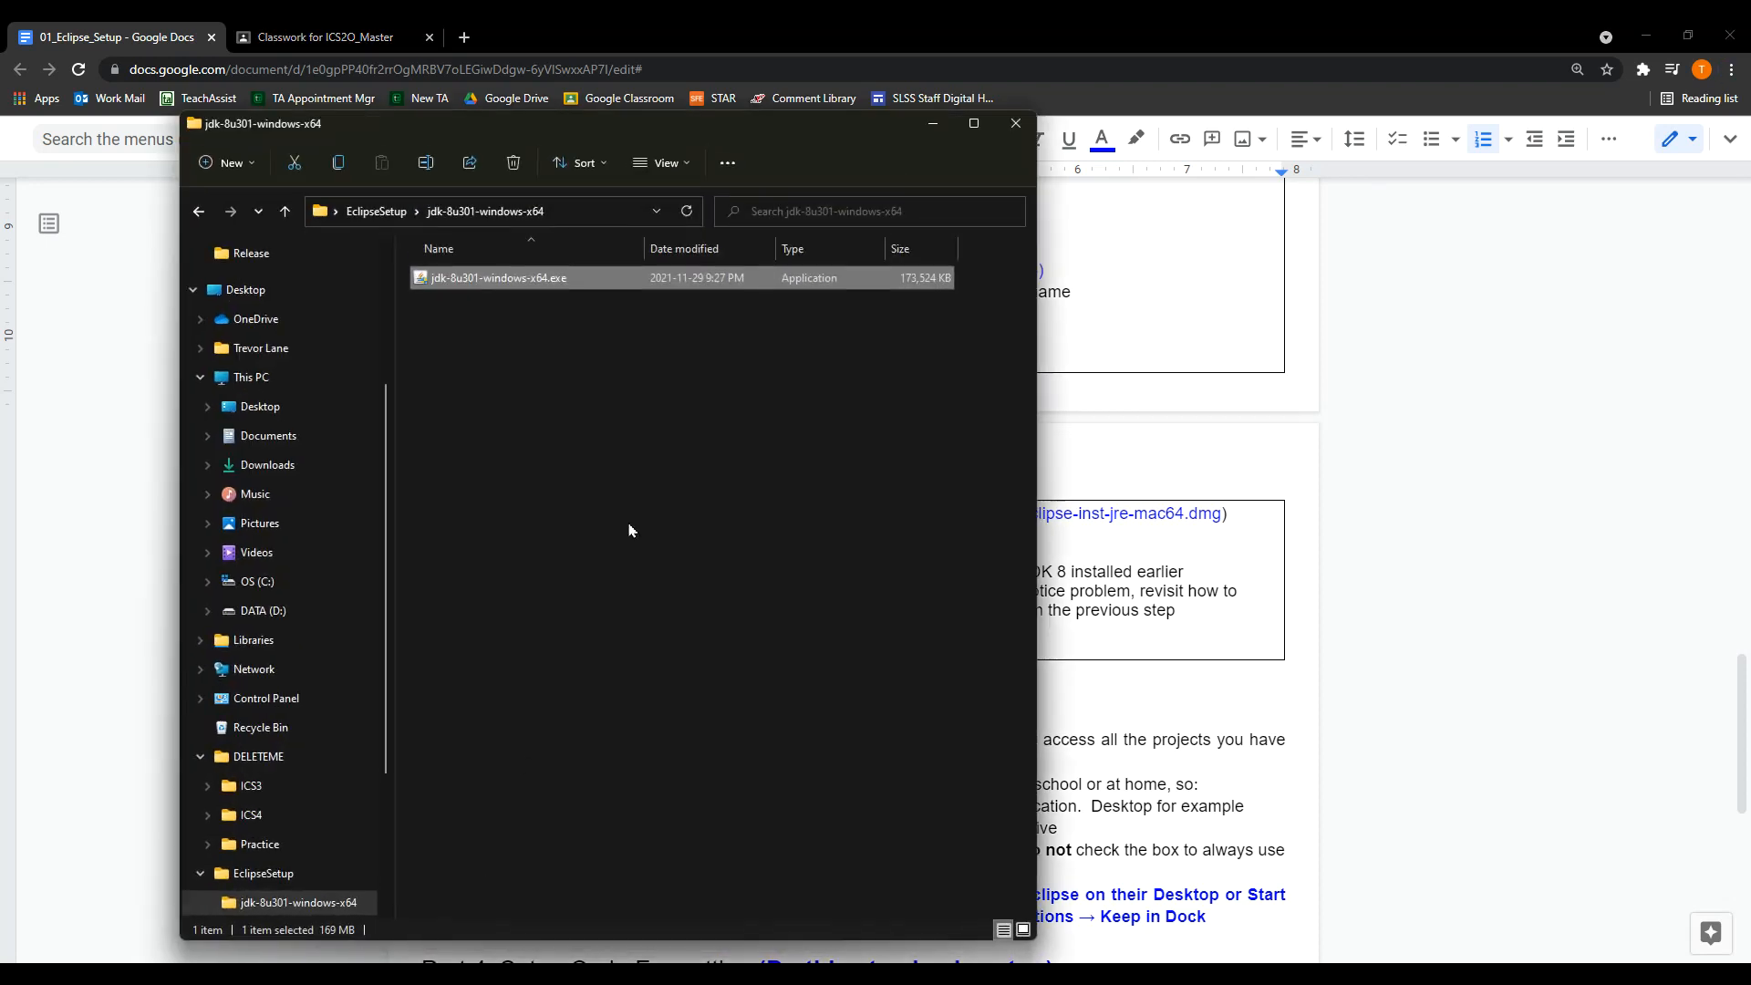
pyautogui.click(376, 210)
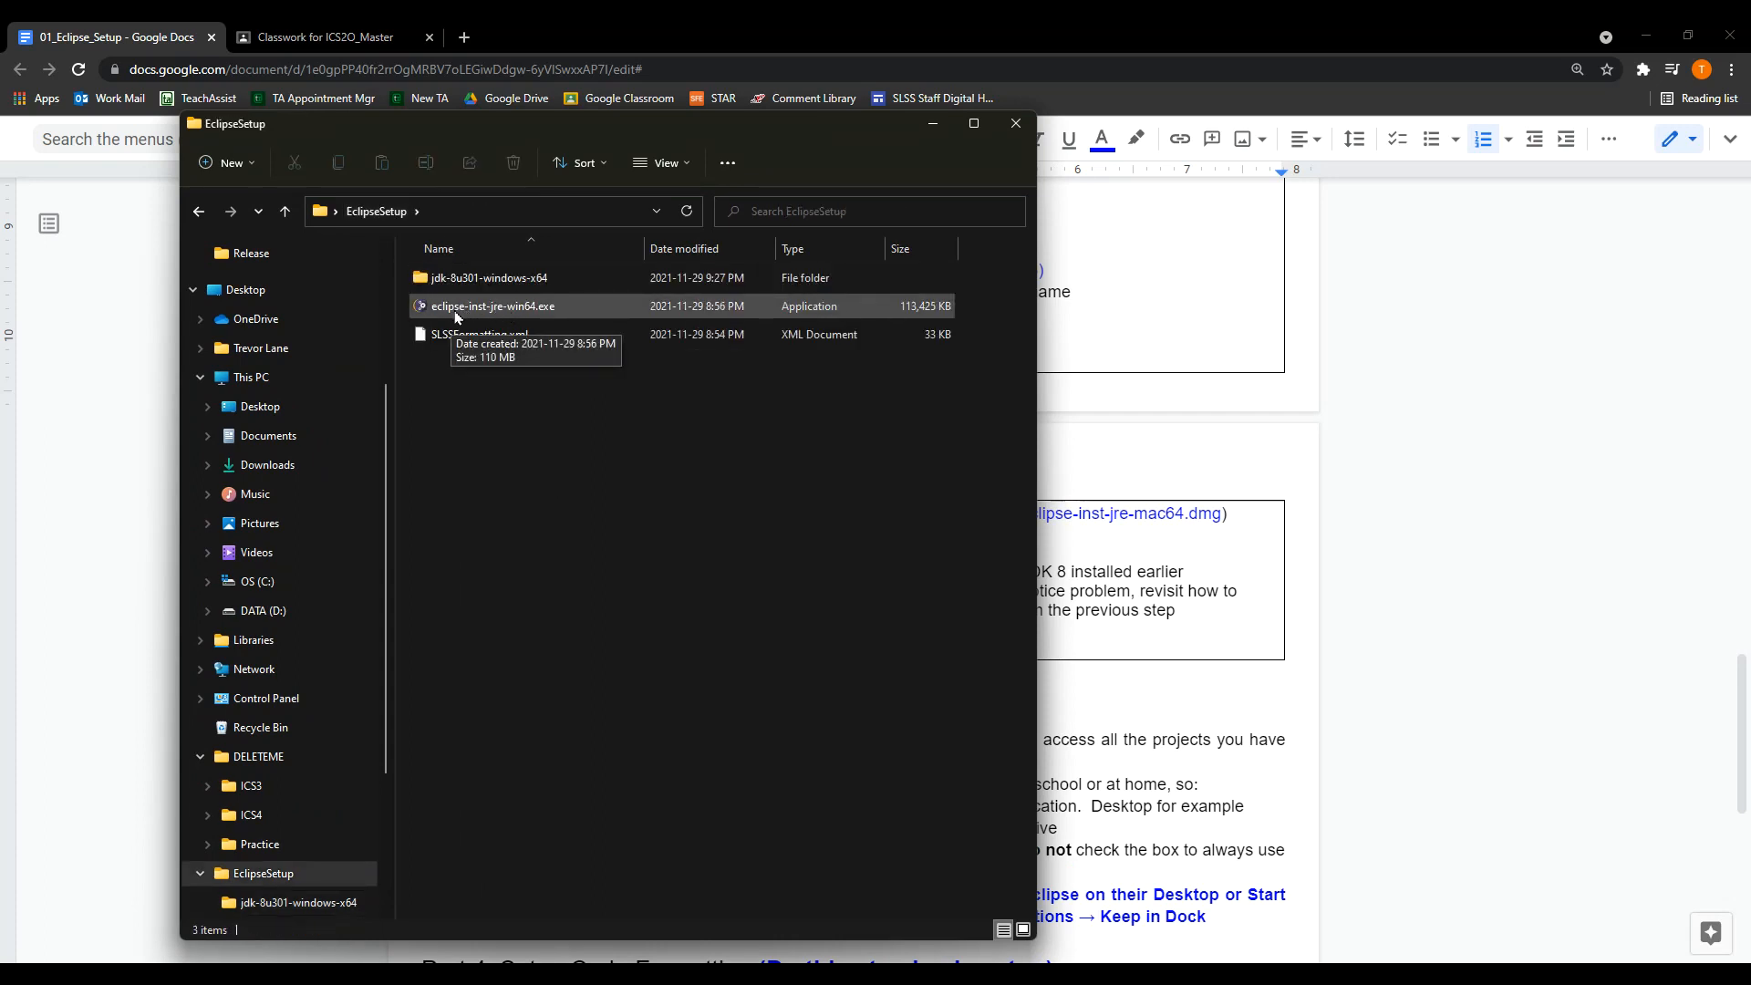
pyautogui.click(487, 314)
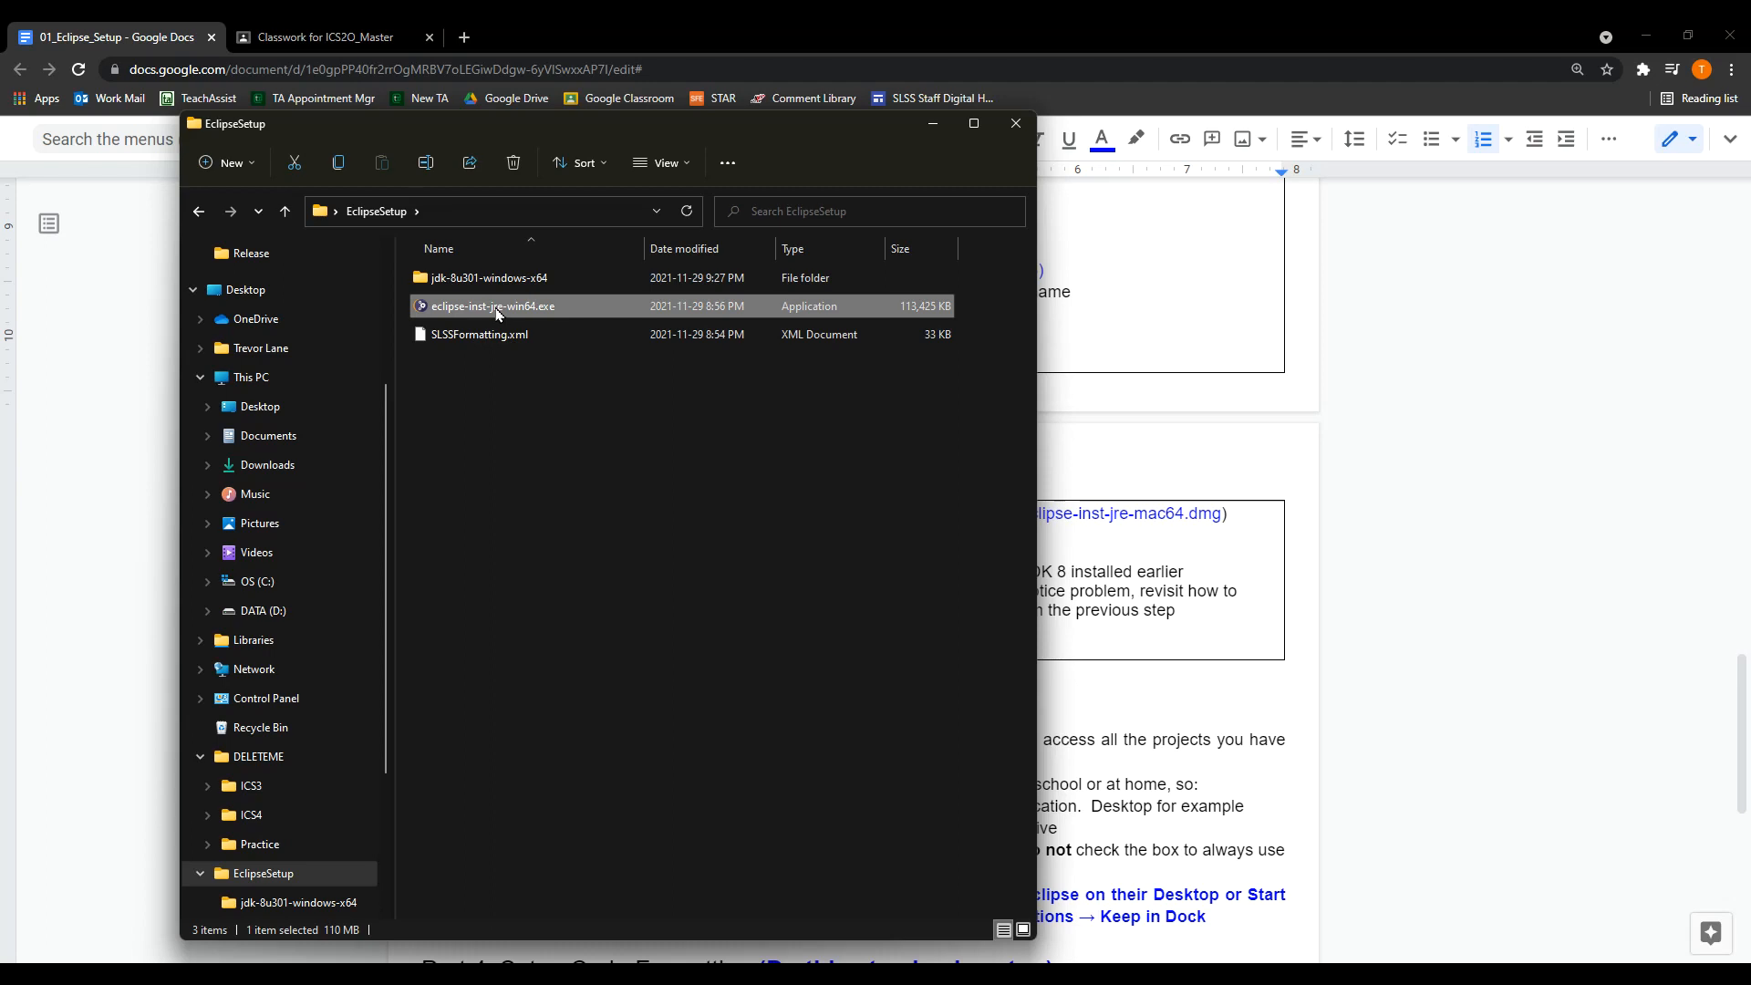
pyautogui.doubleClick(497, 310)
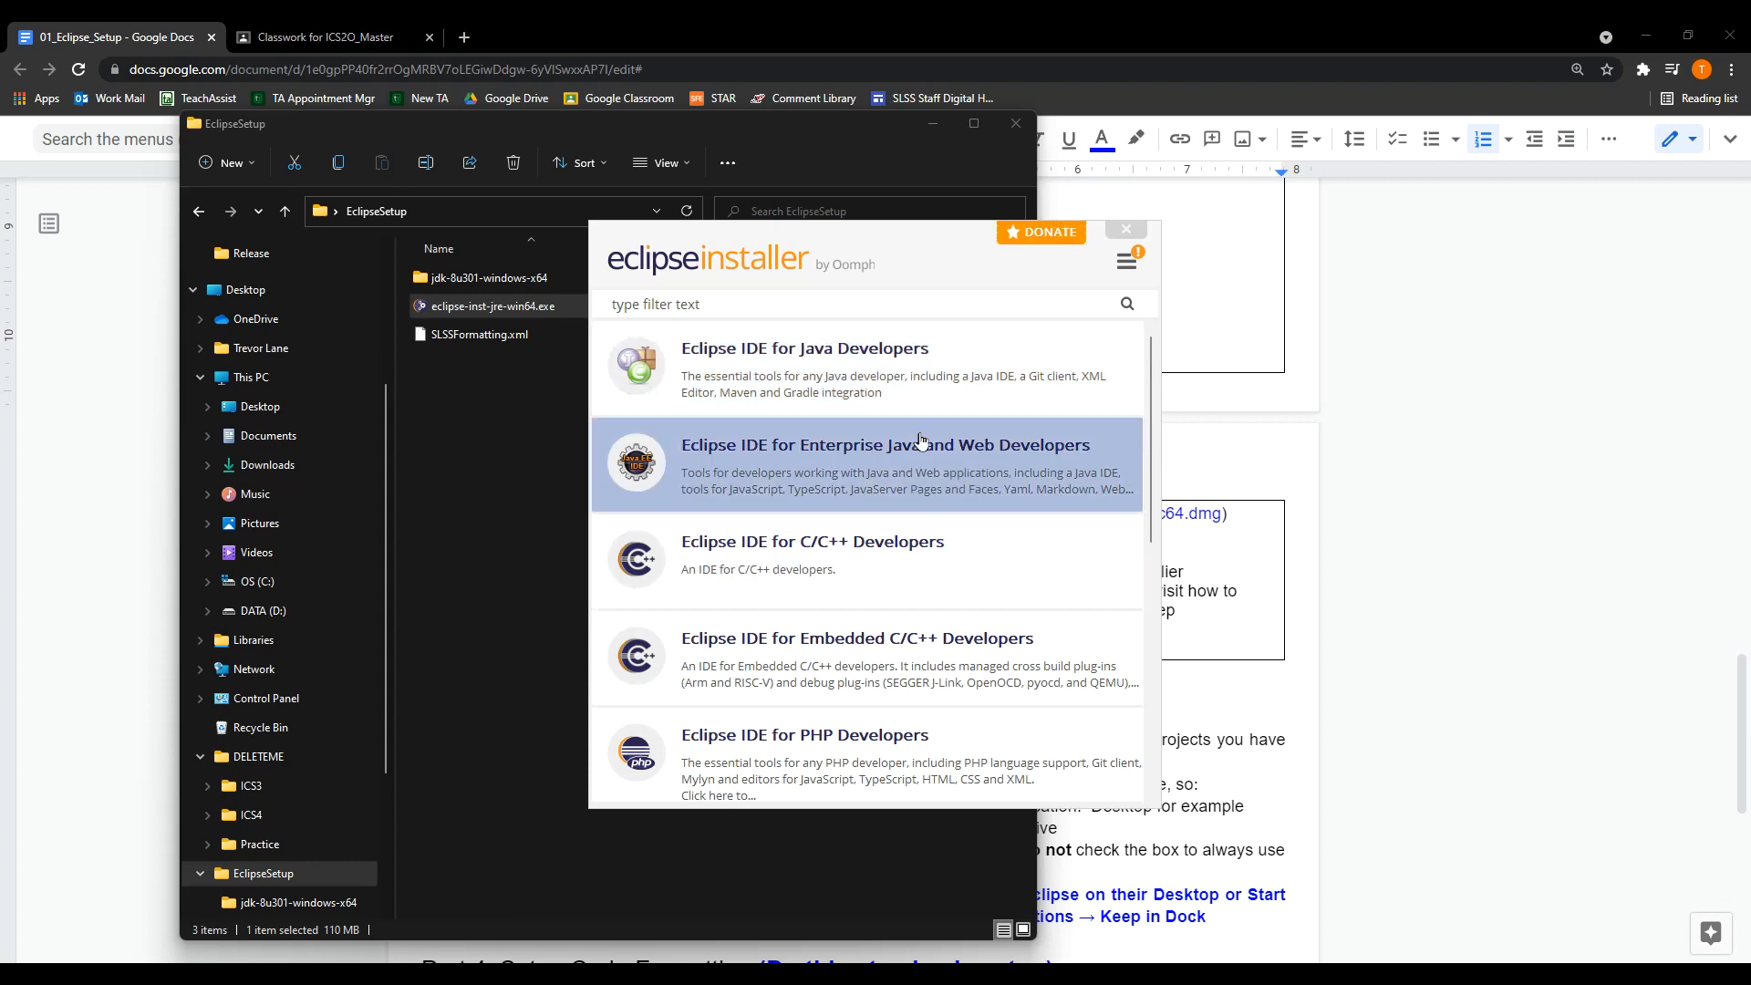
# Install Eclipse IDE for Java Developers with JRE 17.0.1 and a start menu entry, but without a desktop shortcut
pyautogui.click(866, 374)
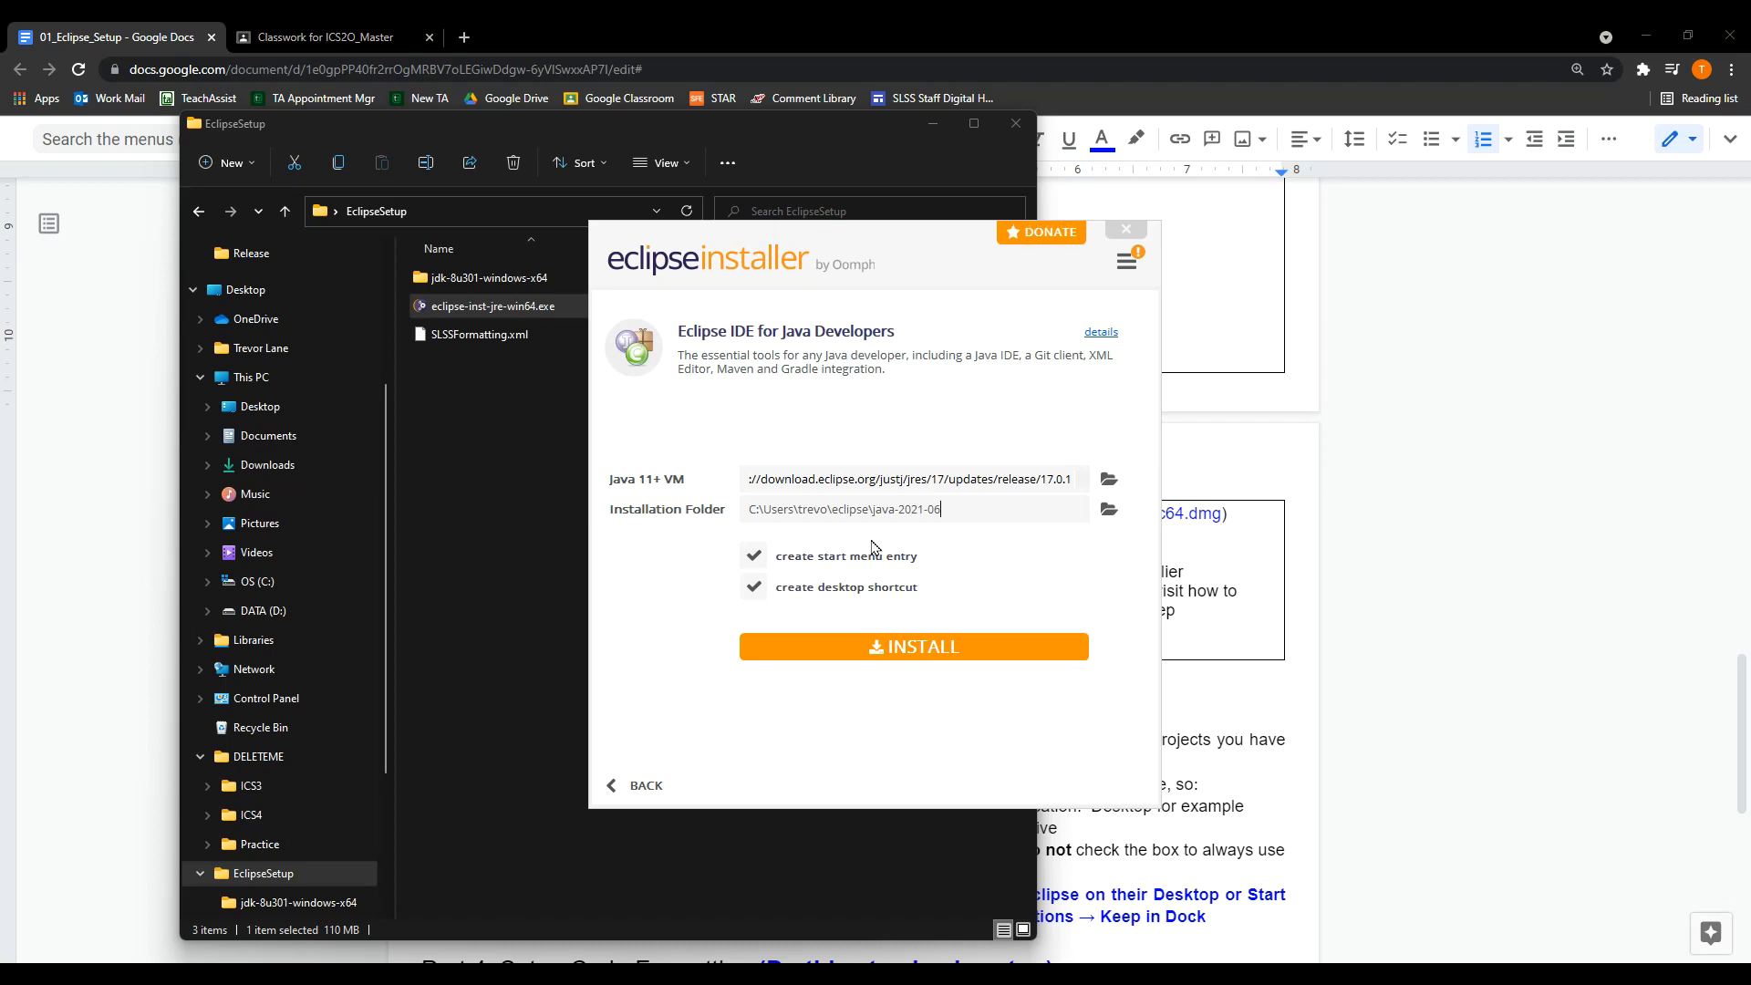
pyautogui.click(750, 595)
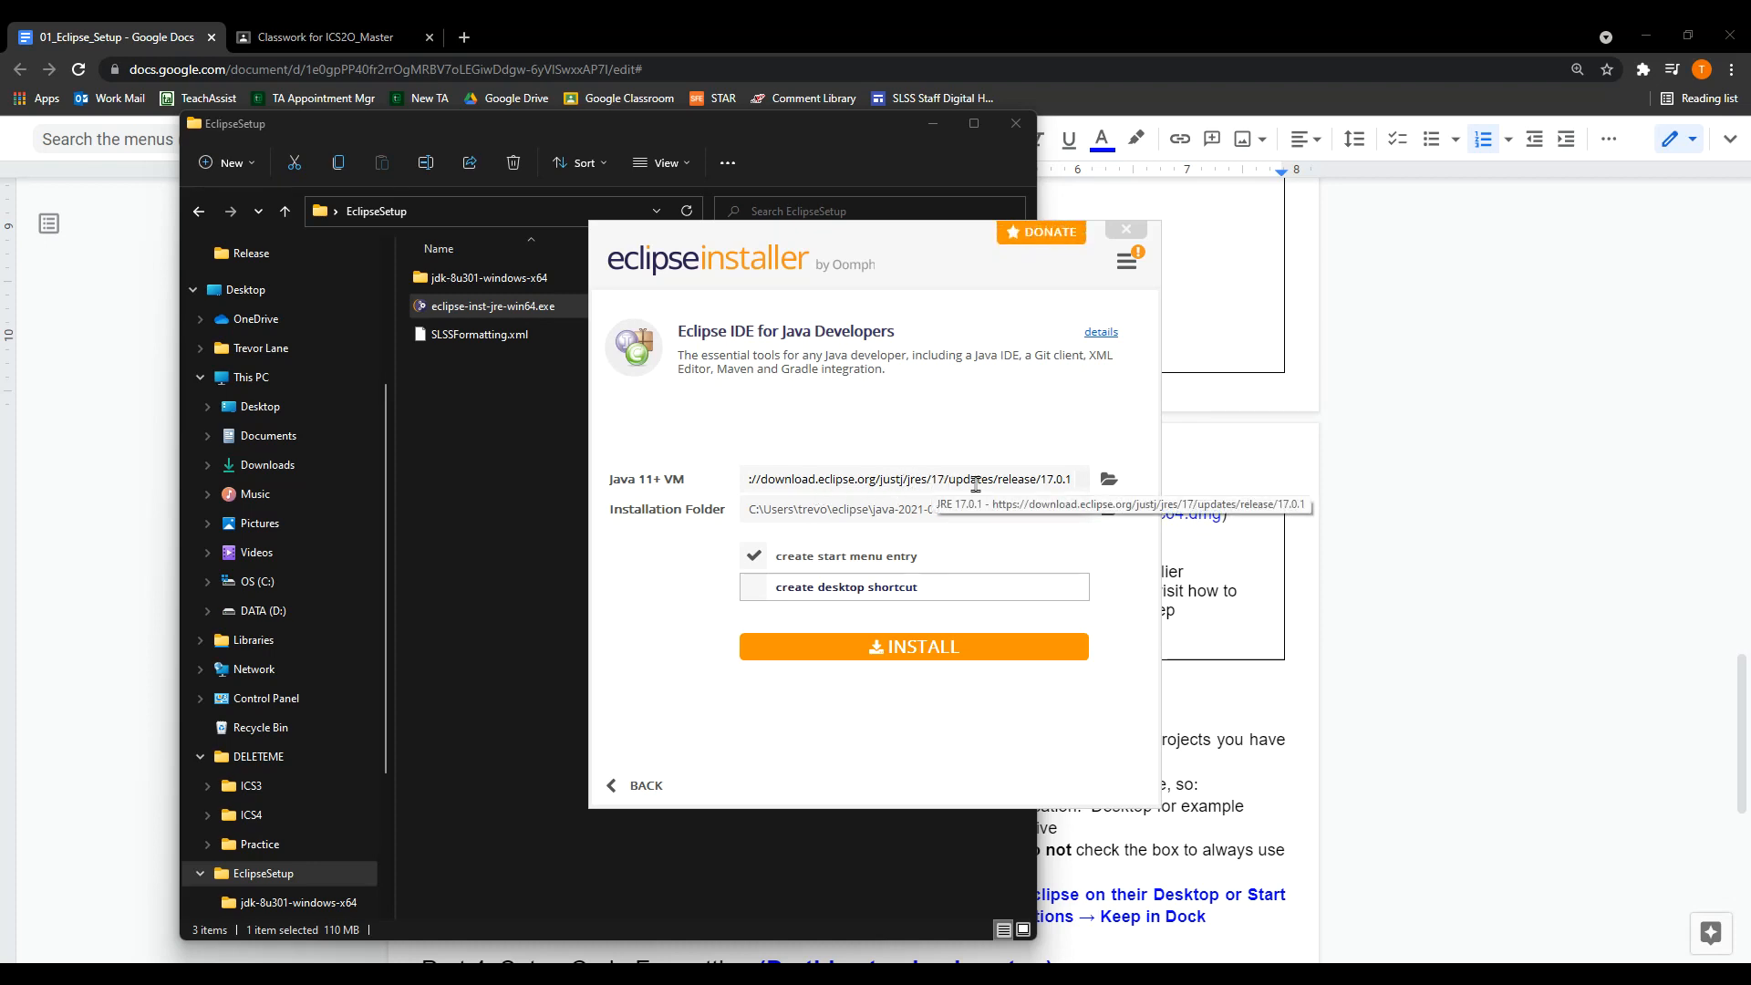
pyautogui.click(861, 482)
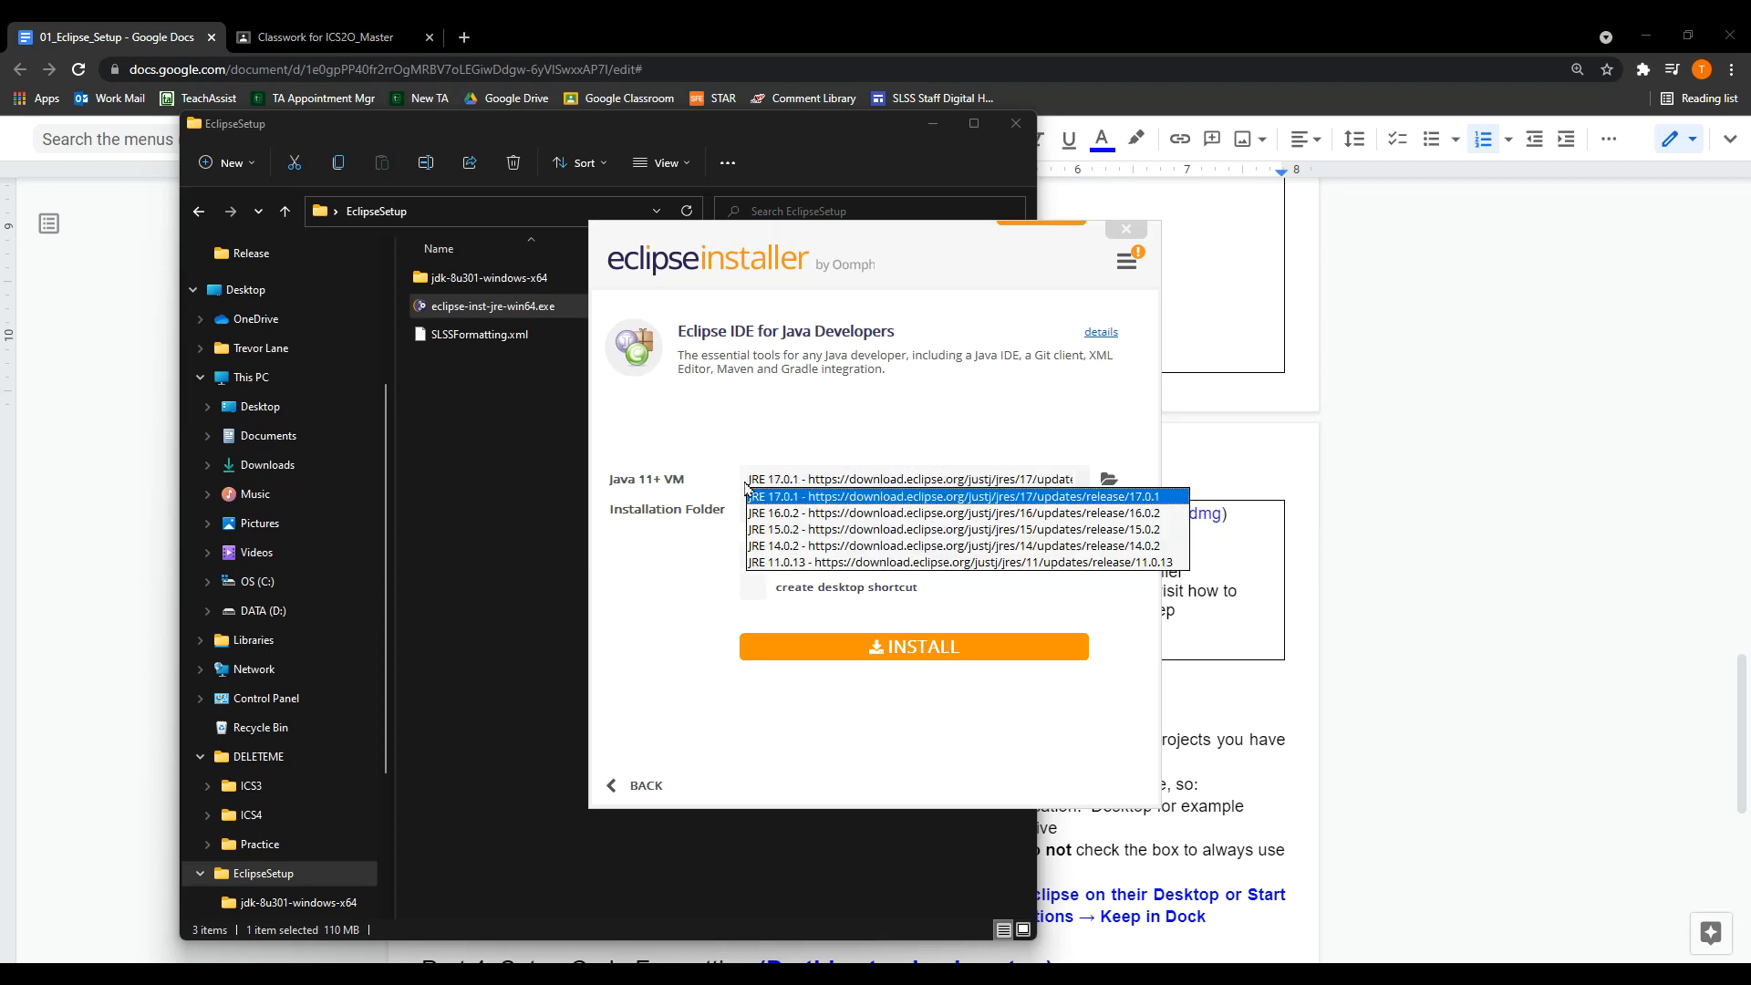
pyautogui.click(684, 600)
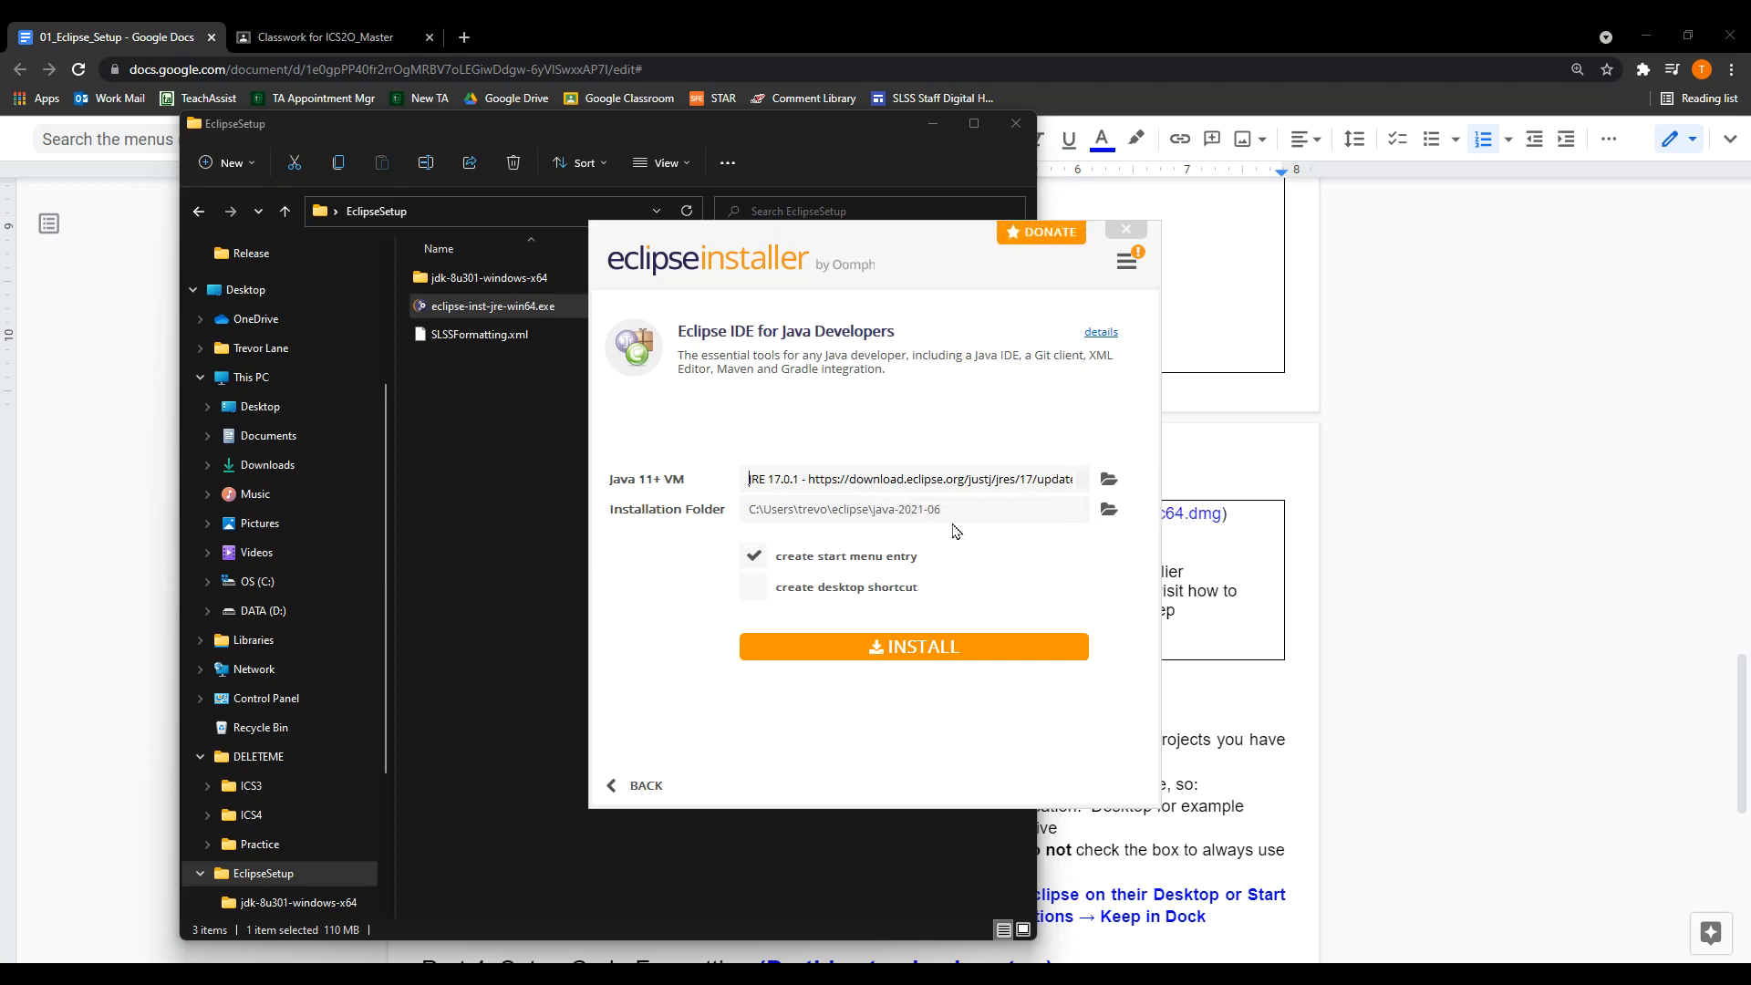
pyautogui.click(950, 649)
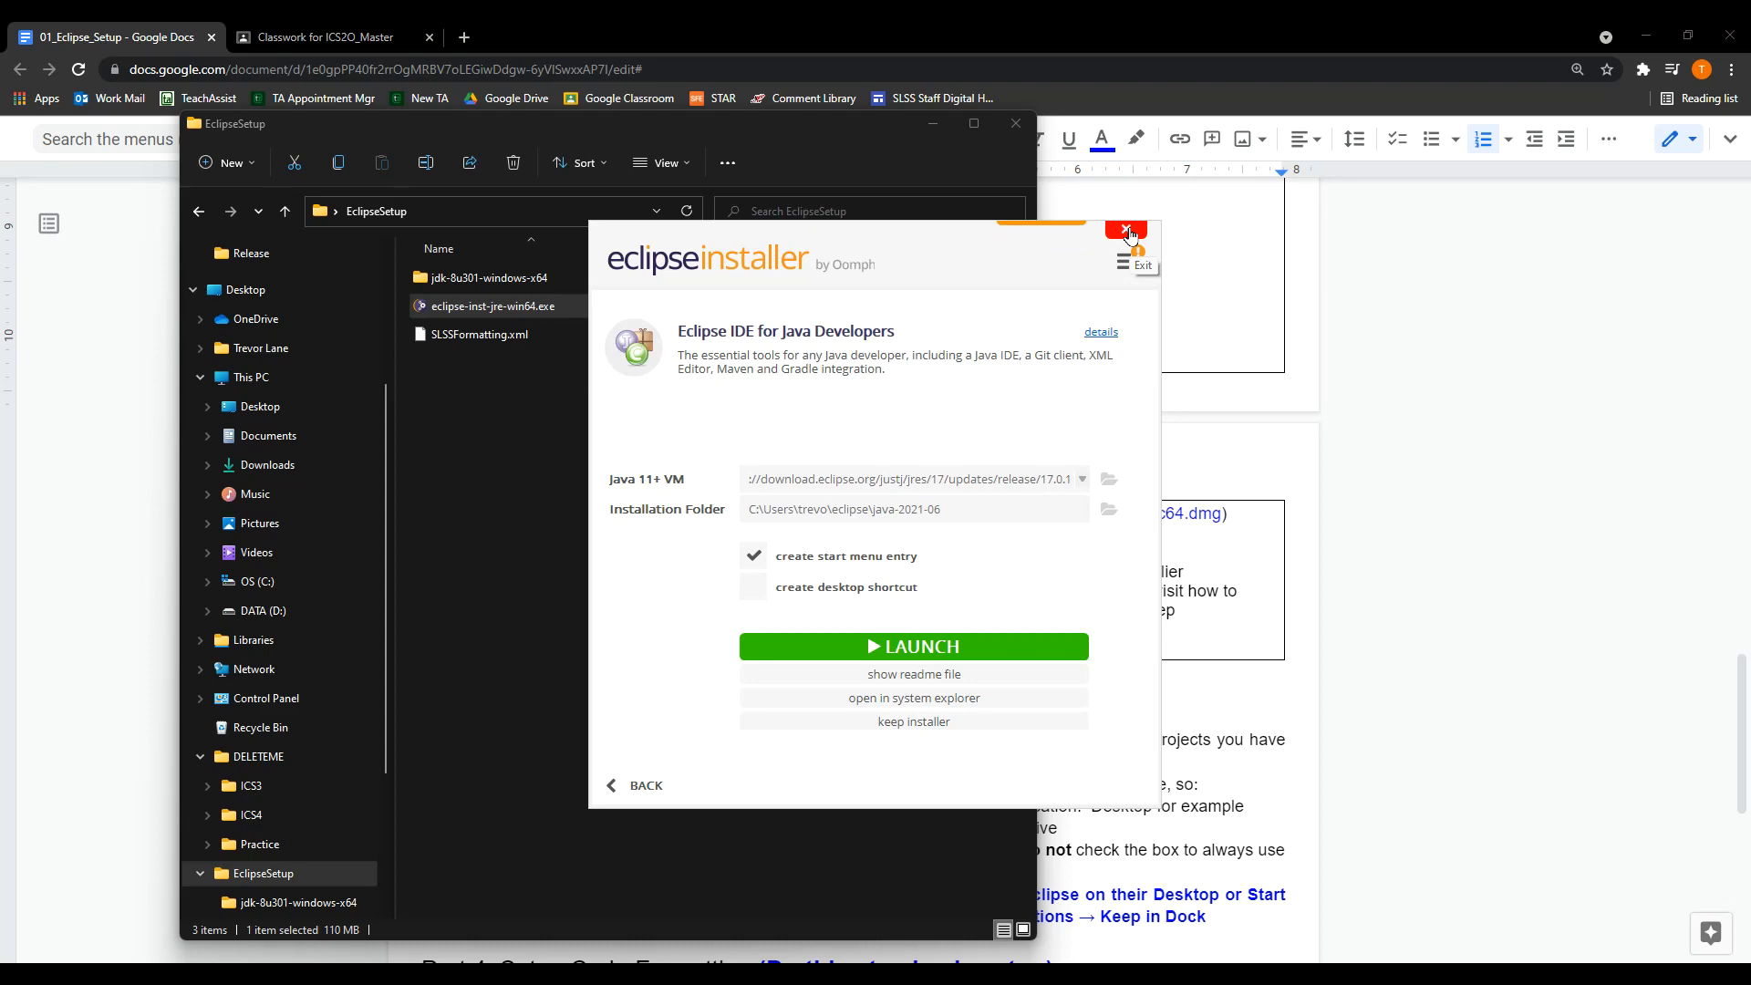
# Minimize the EclipseSetup folder window and exit the Eclipse installer, declining to launch the installed product
pyautogui.click(932, 123)
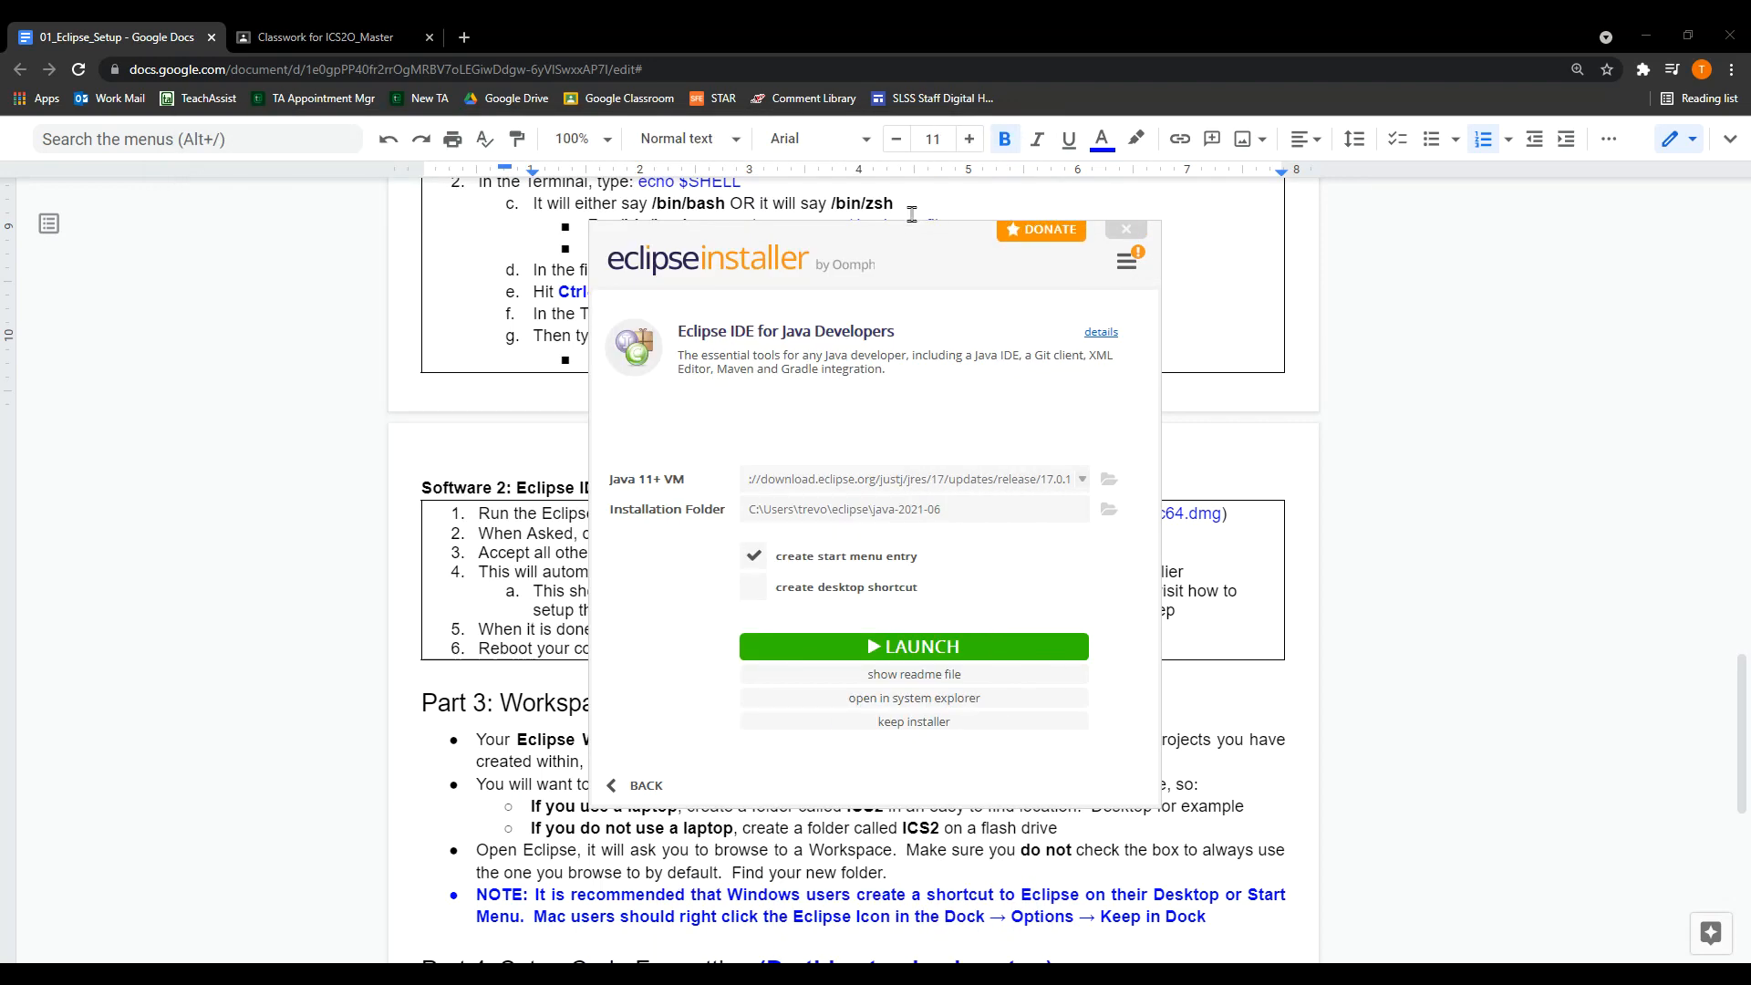
pyautogui.click(1126, 229)
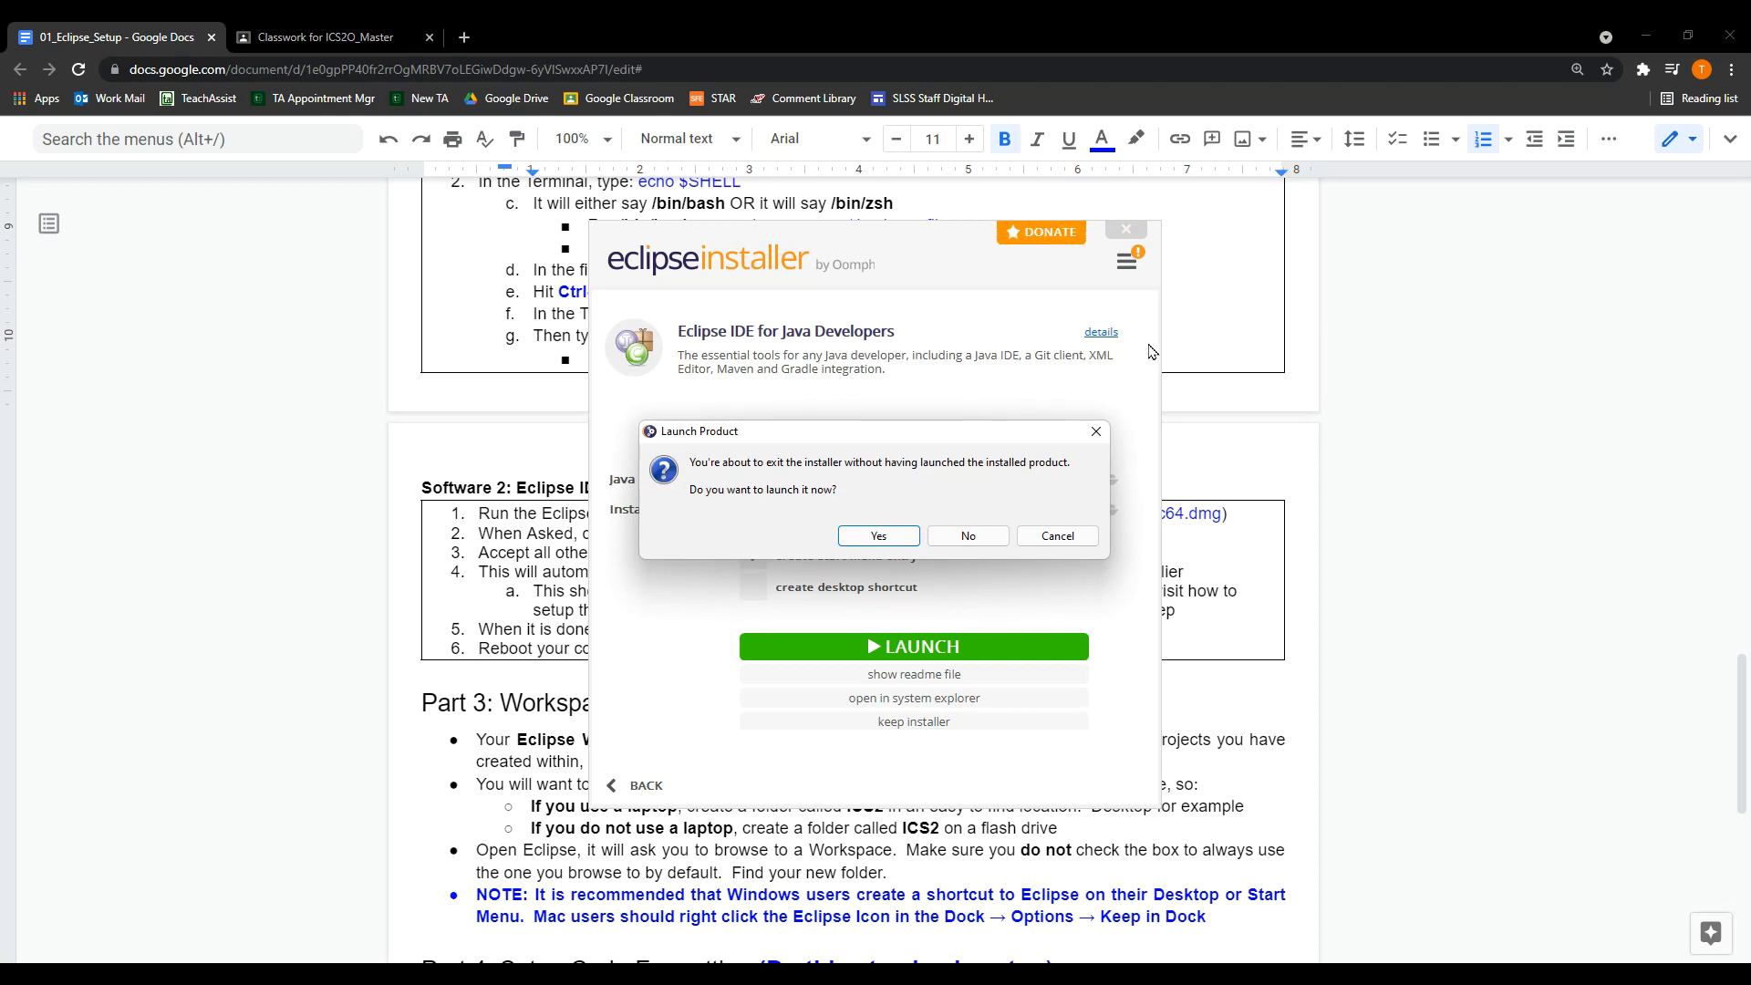
pyautogui.click(971, 537)
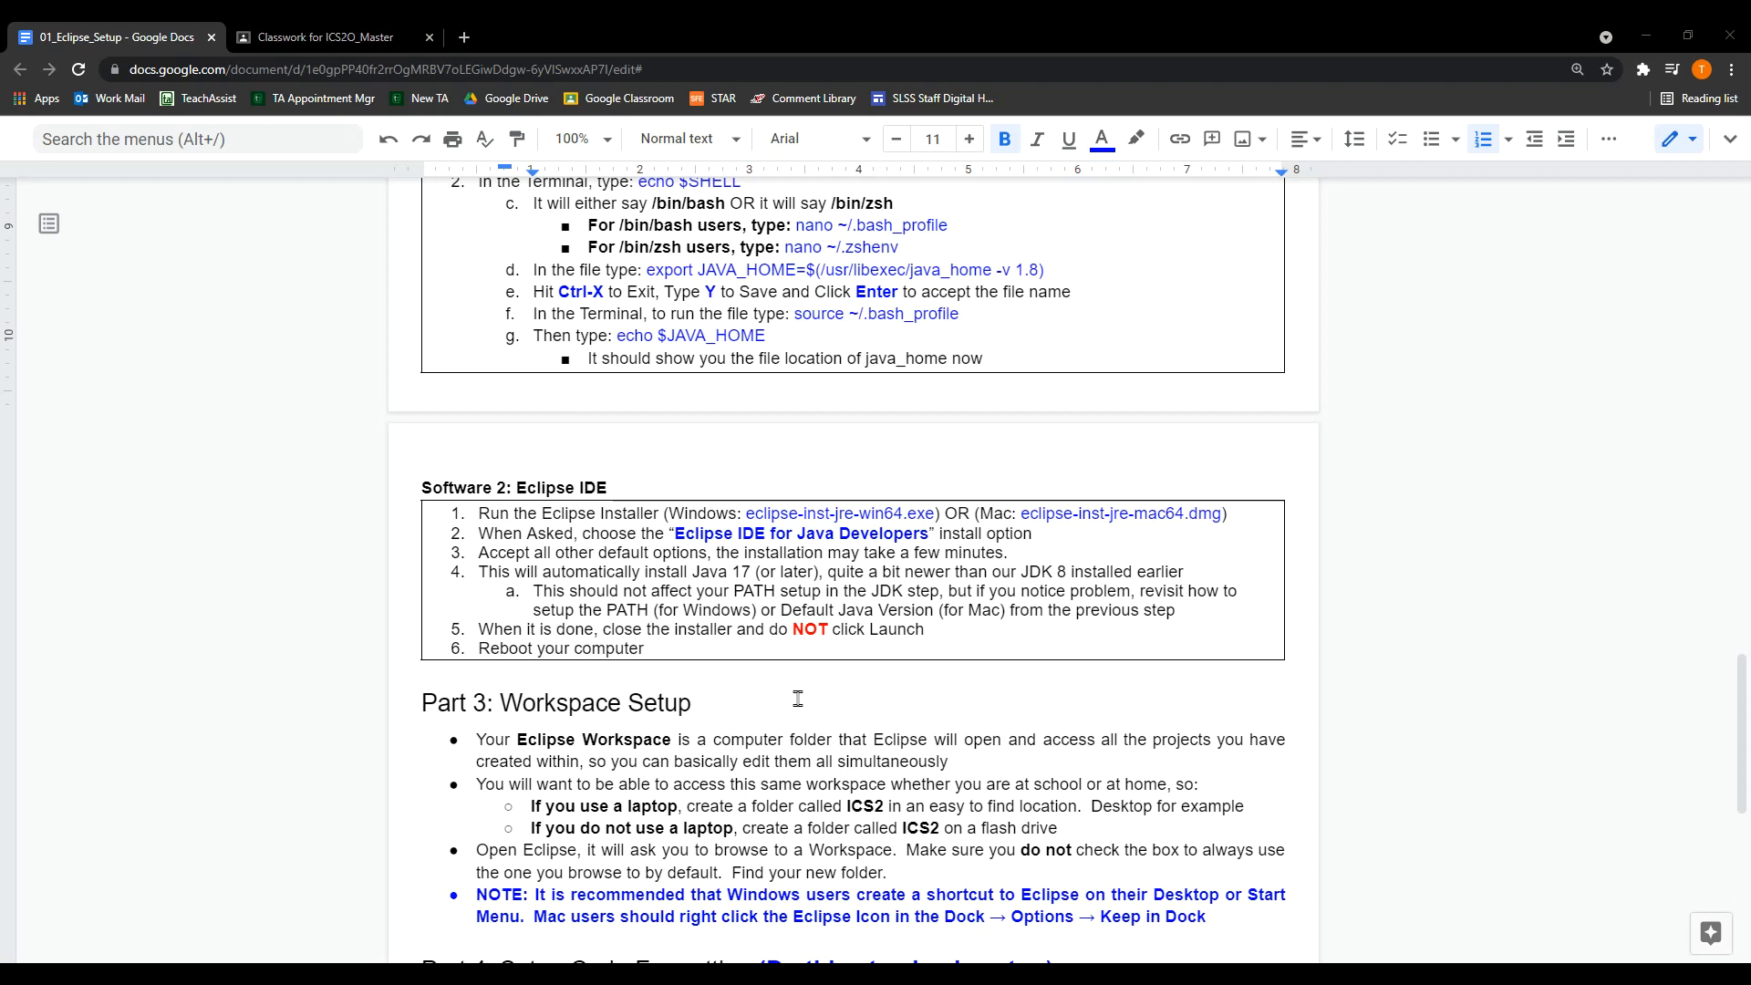
# Create a folder named ICS2 inside the EclipseSetup folder and open it
pyautogui.moveTo(805, 955)
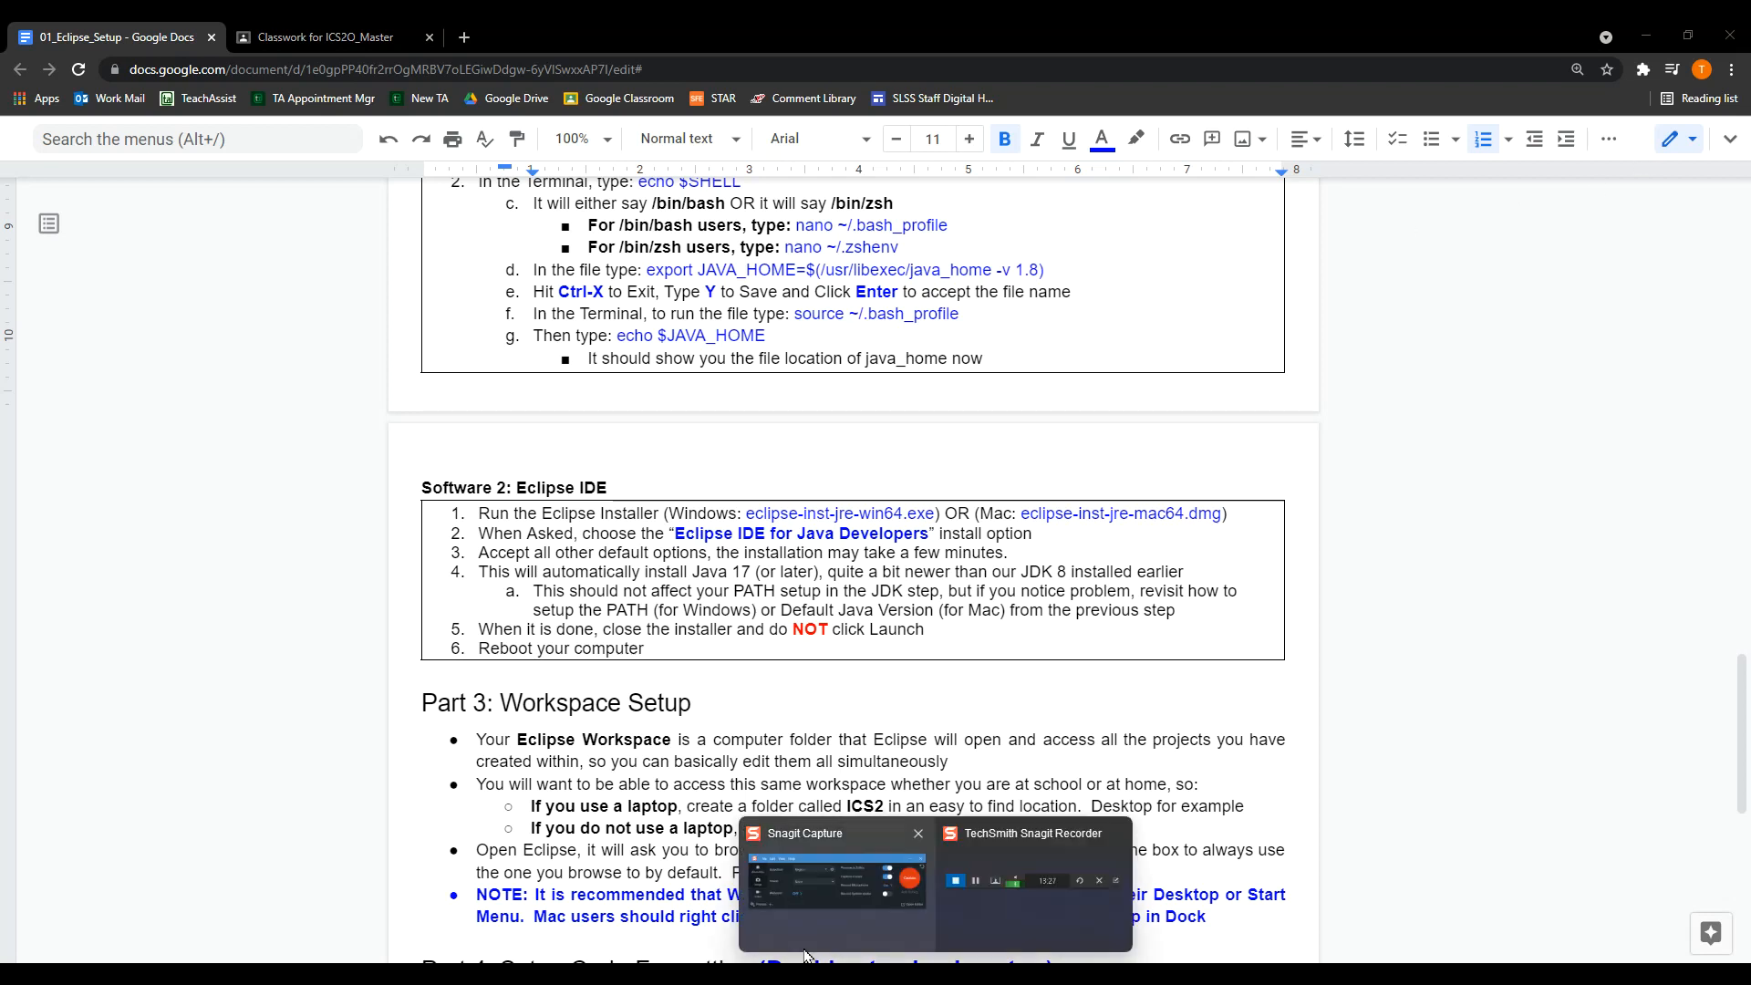
pyautogui.click(566, 903)
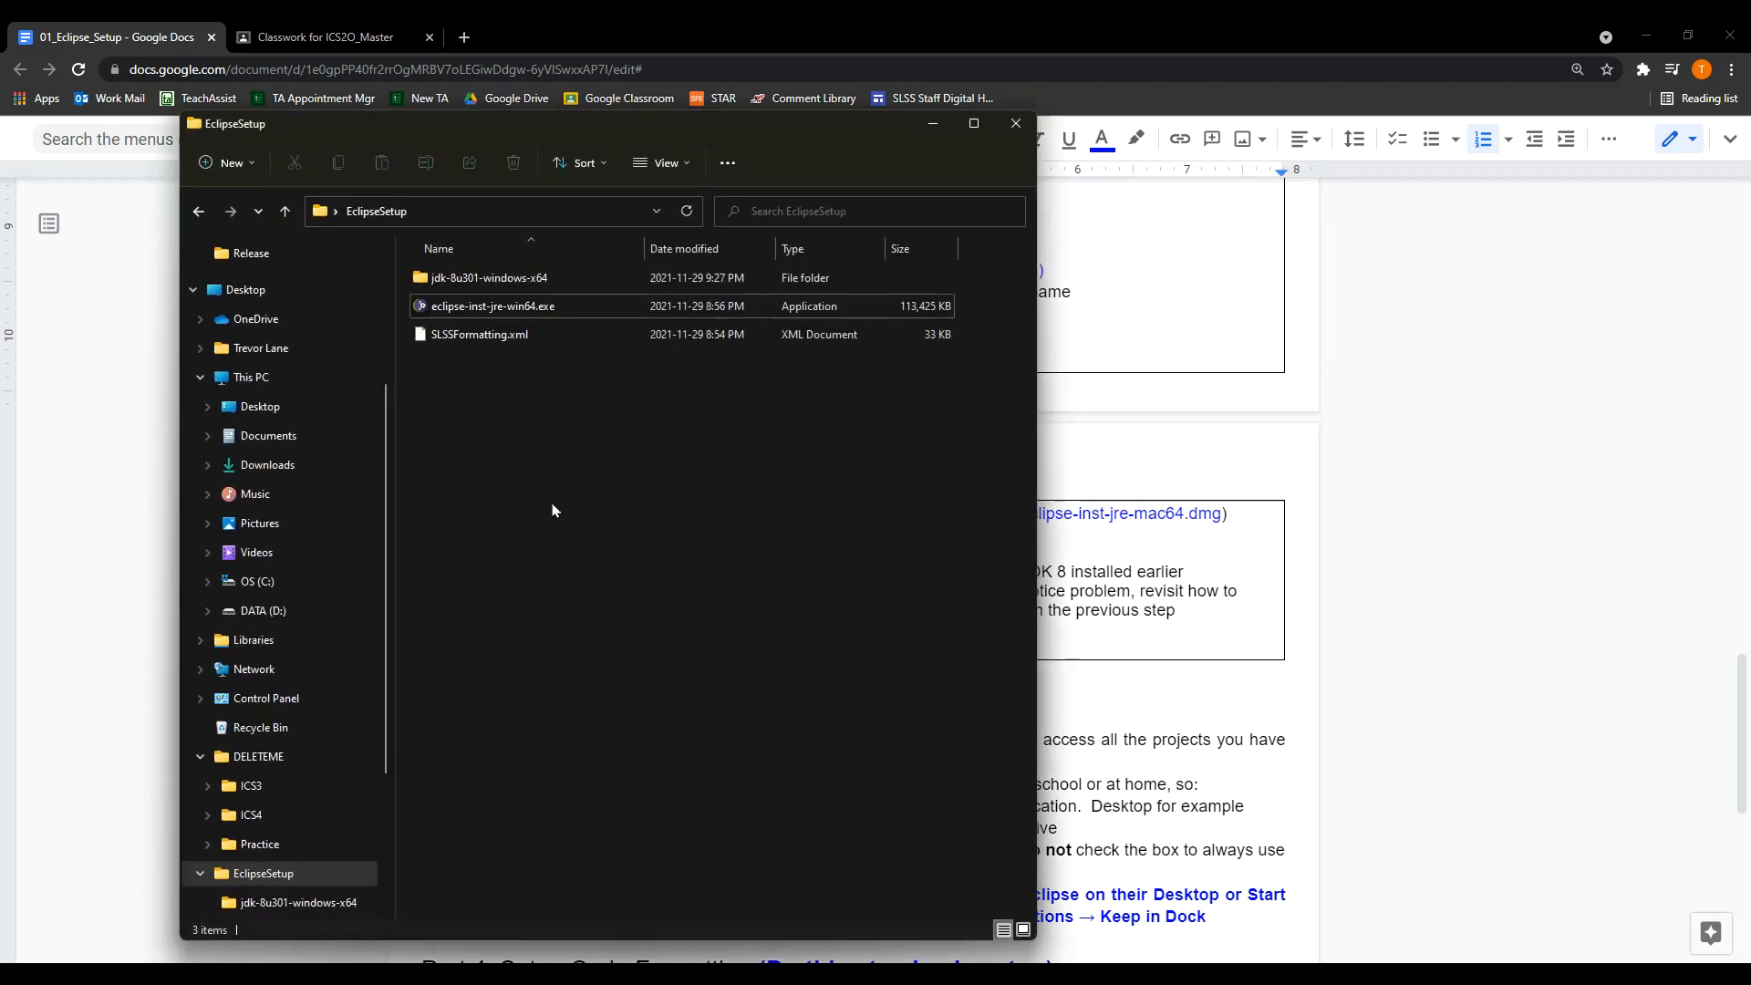
pyautogui.rightClick(455, 416)
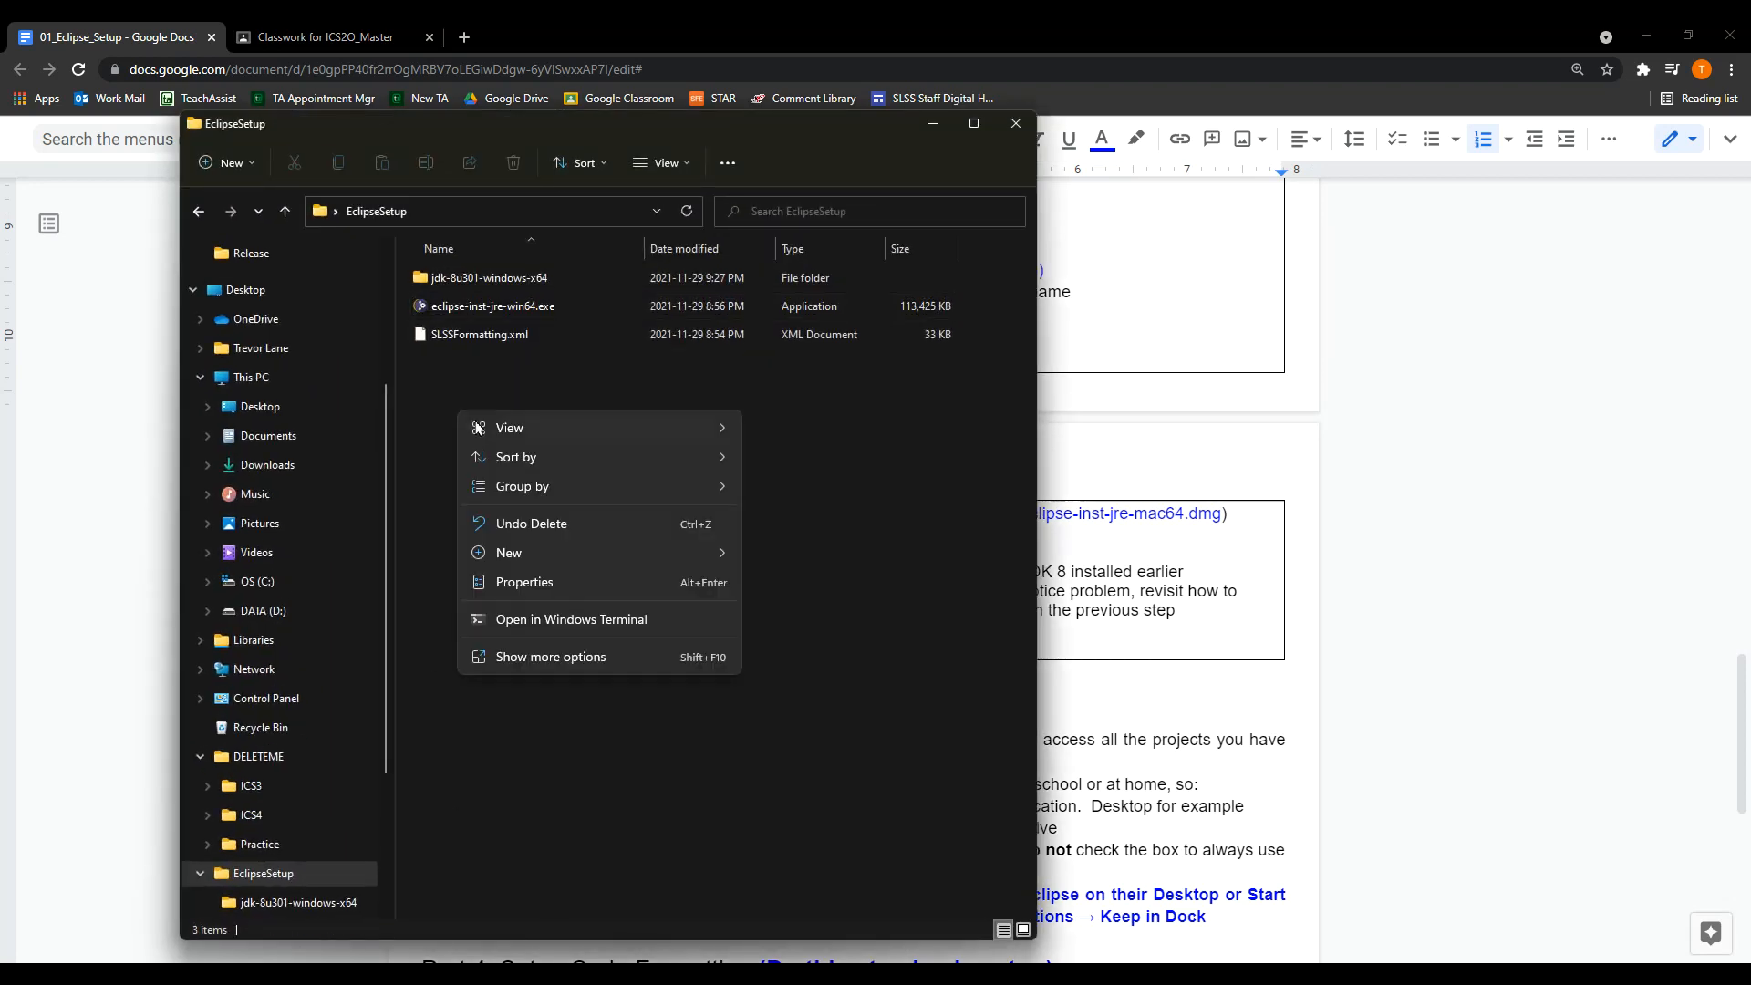
pyautogui.moveTo(565, 567)
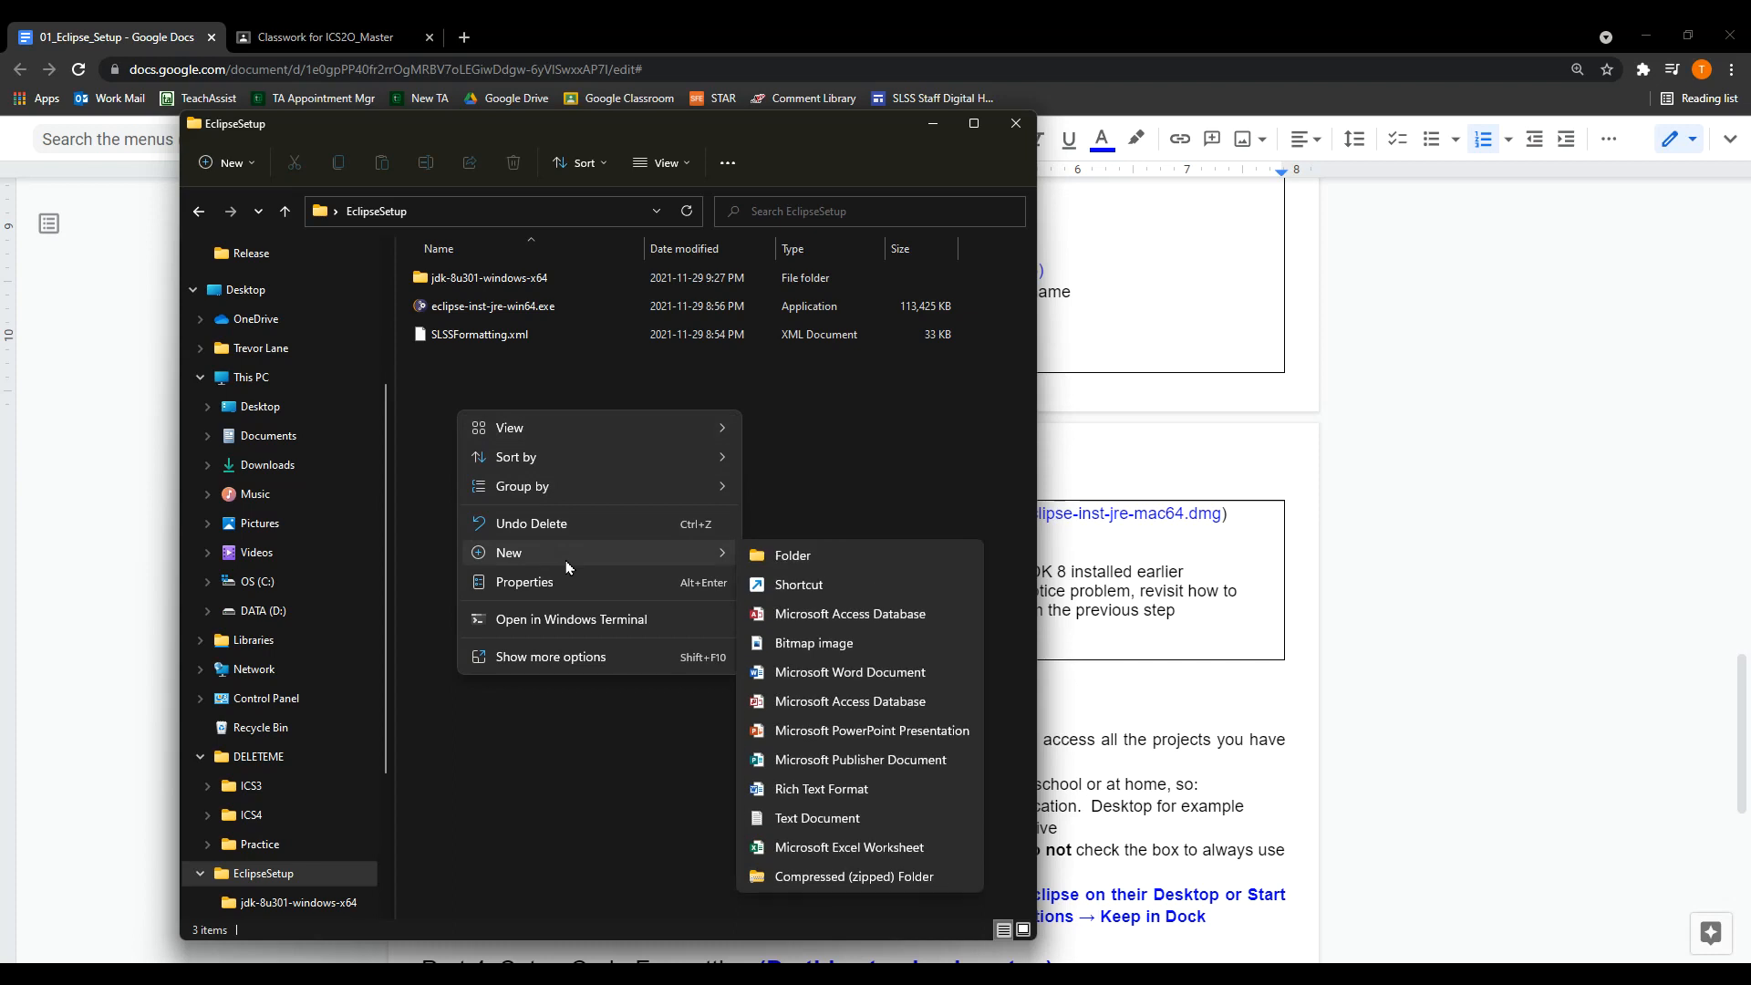
pyautogui.click(793, 558)
pyautogui.write('ICS2')
pyautogui.press('Return')
pyautogui.press('Return')
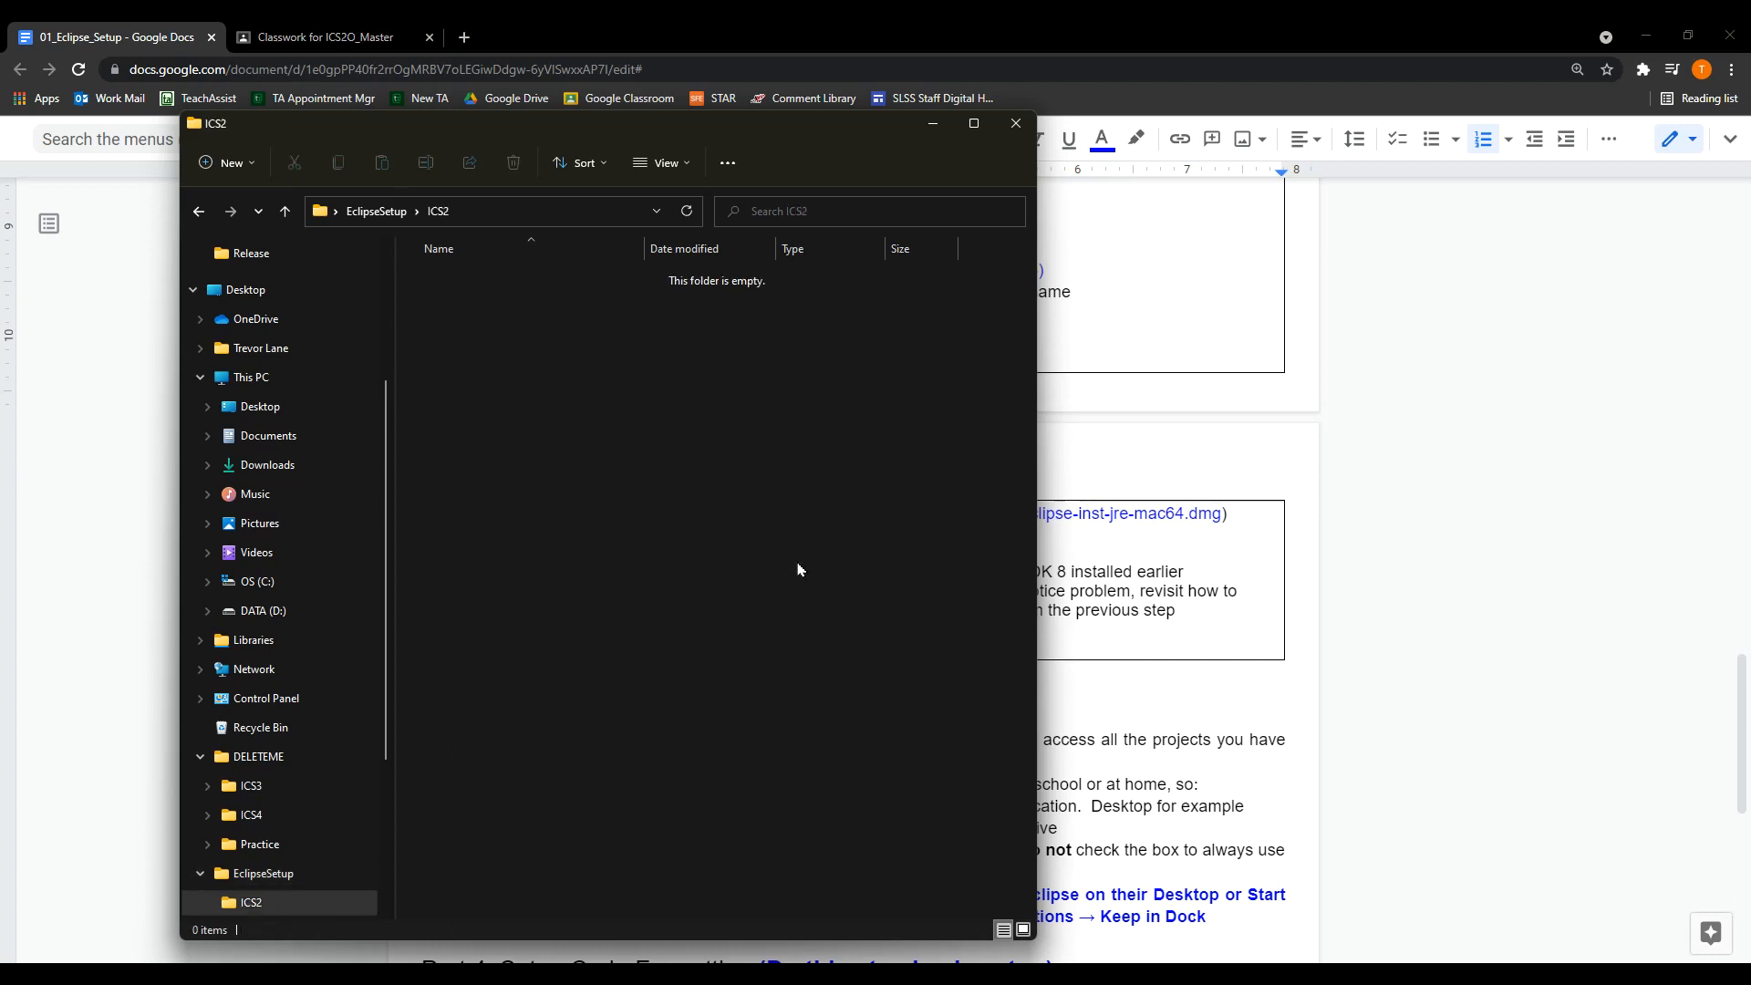
# Create a folder named Workspace inside the ICS2 folder
pyautogui.hotkey('ctrl', 'shift', 'n')
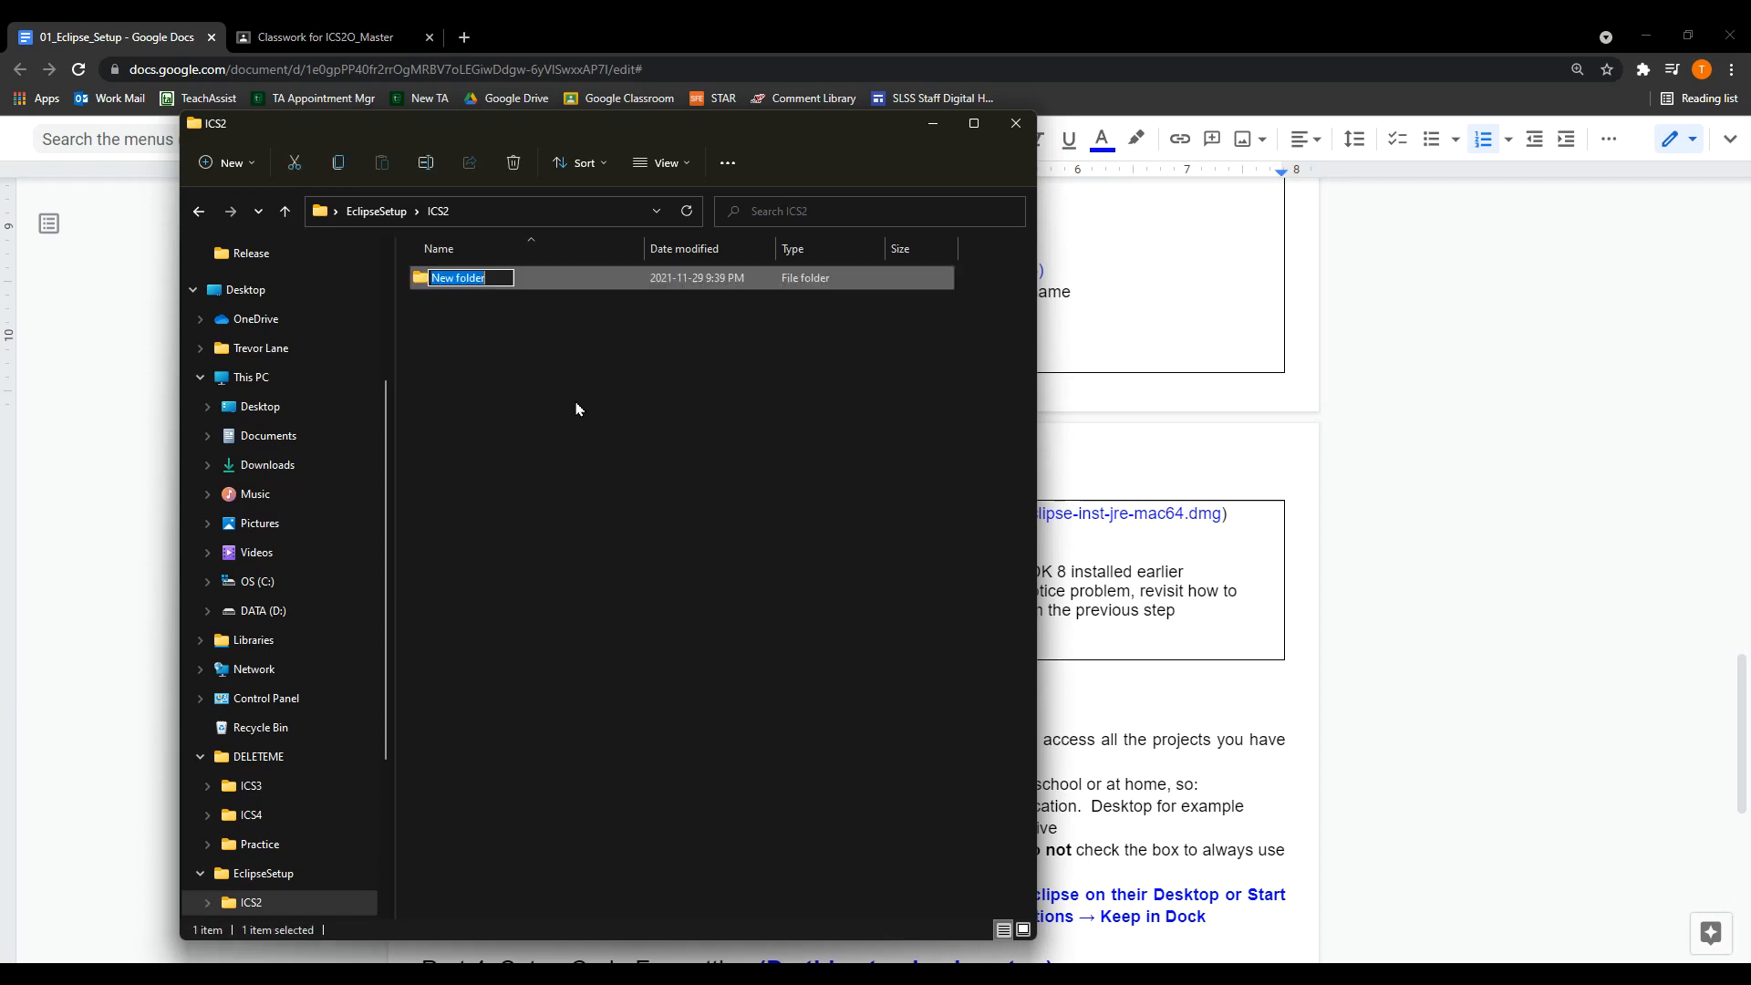
pyautogui.write('Workspace')
pyautogui.press('Return')
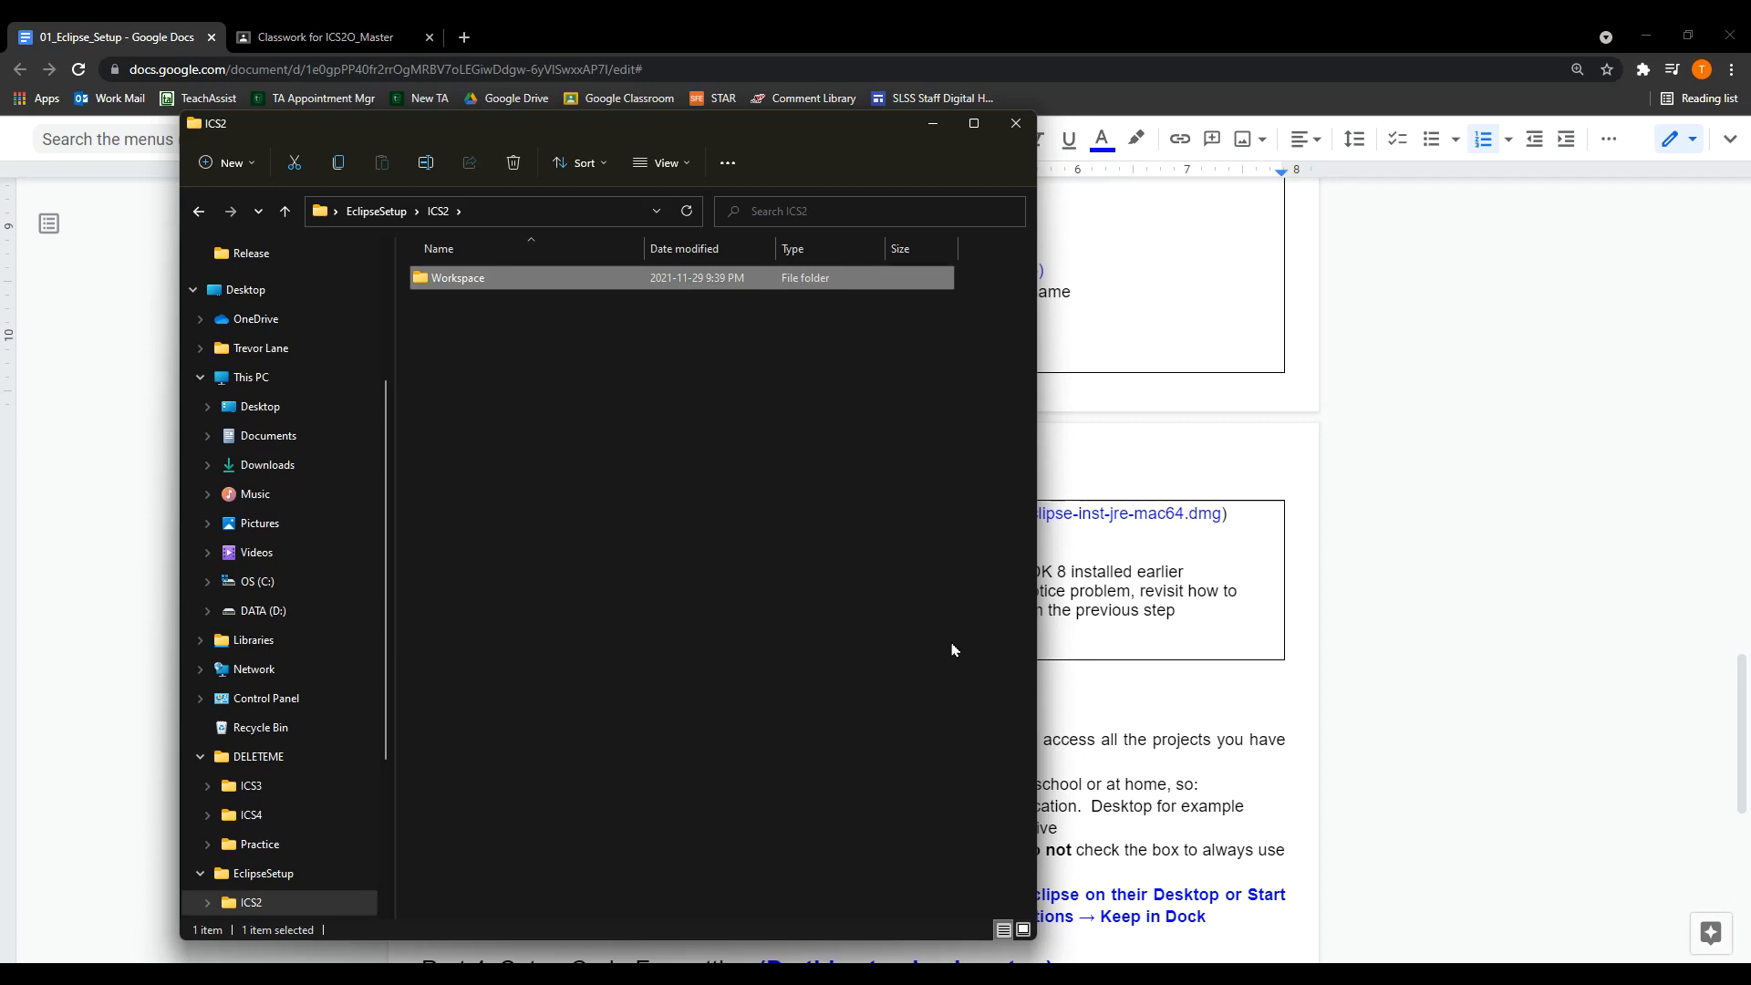
# Return to the setup document, search Windows for "eclips", and pin Eclipse IDE for Java Developers - 2021-06 to the taskbar
pyautogui.click(1090, 734)
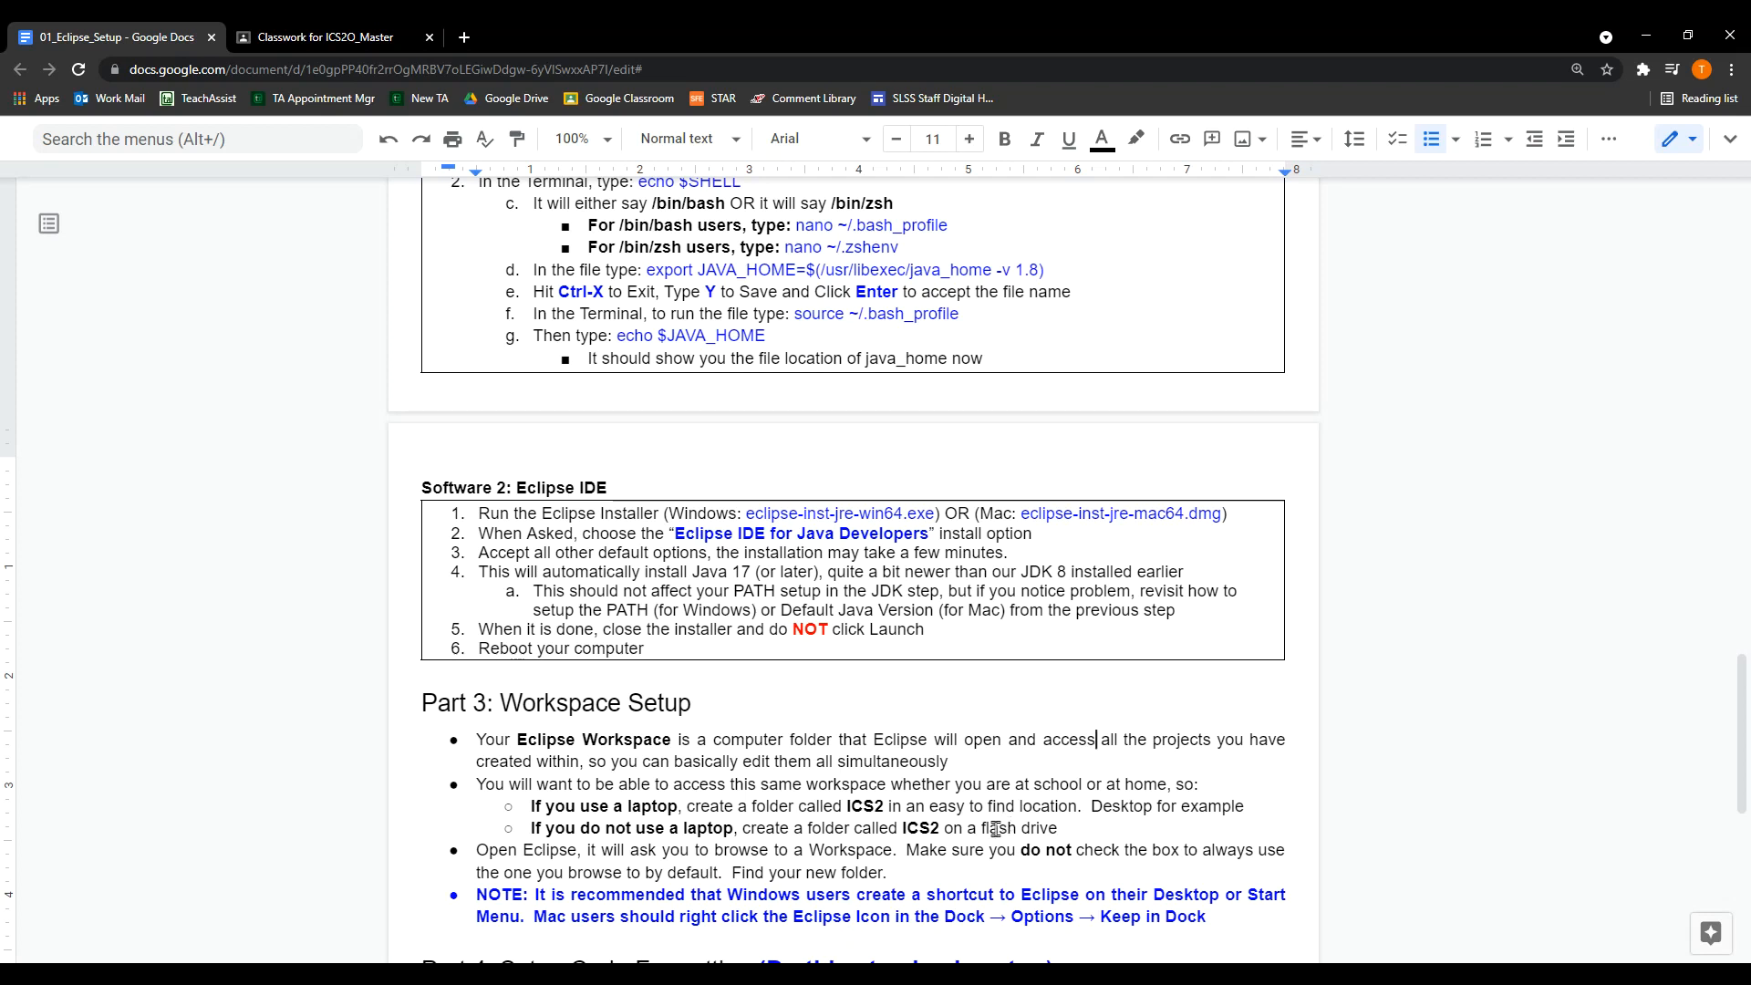
pyautogui.moveTo(935, 973)
pyautogui.press('super')
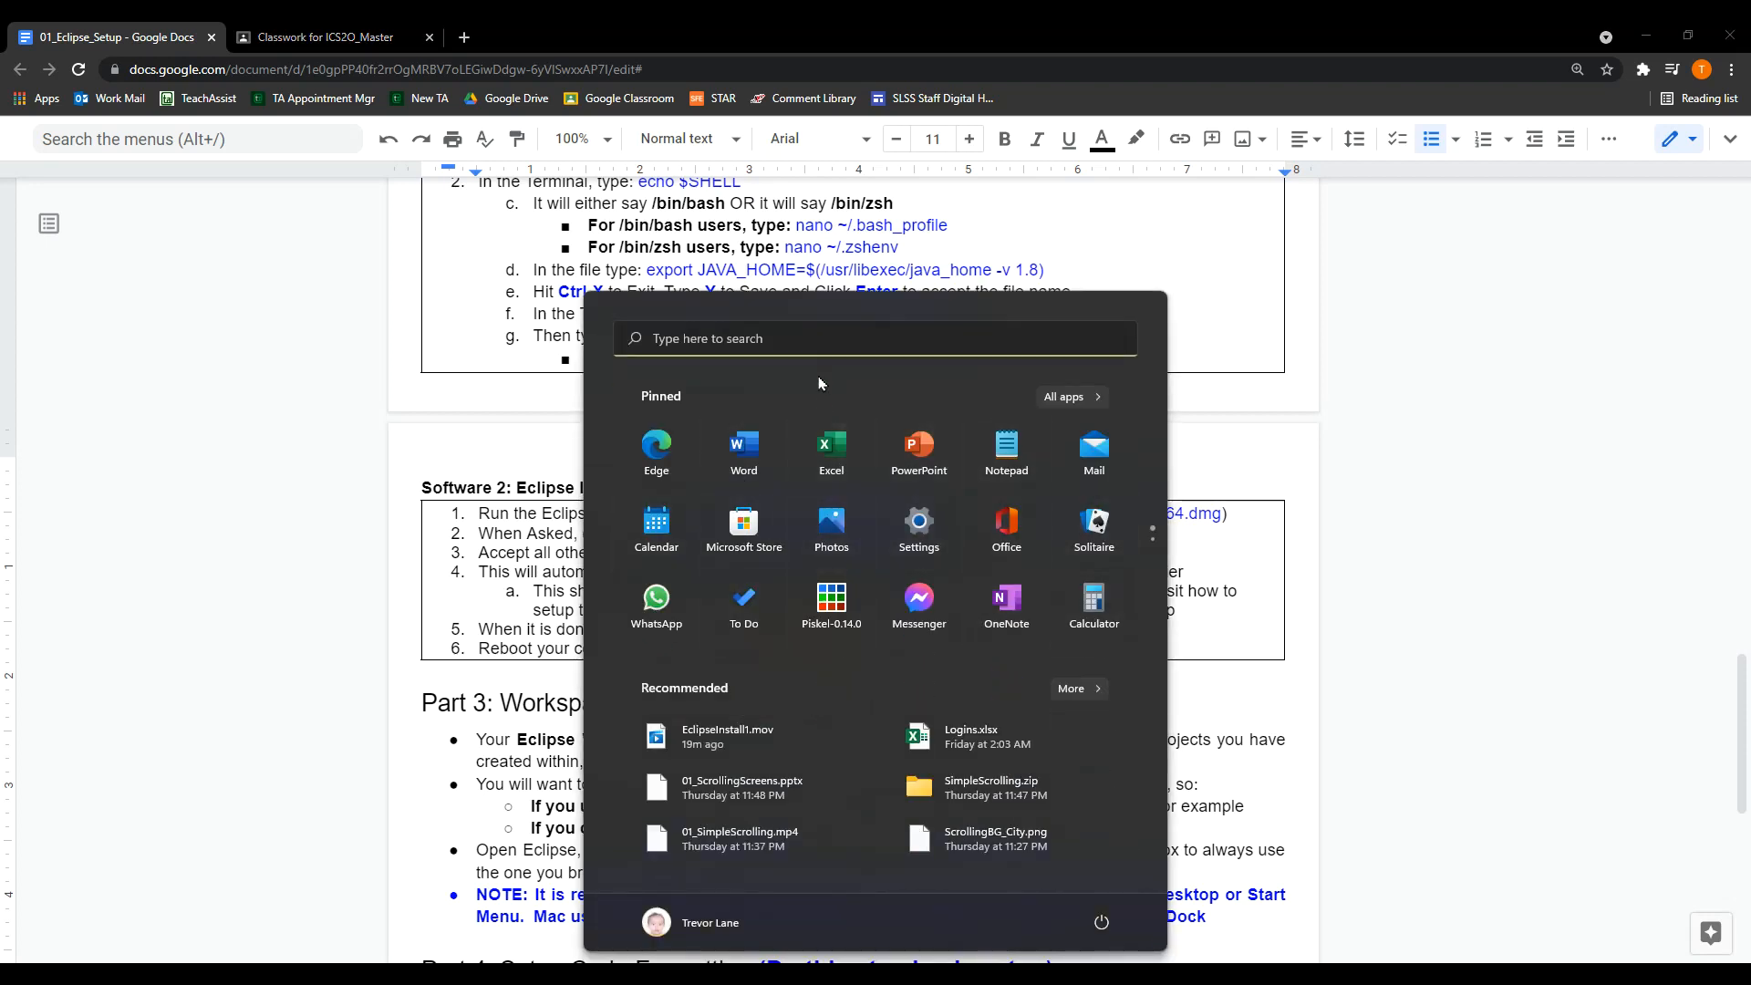
pyautogui.click(830, 342)
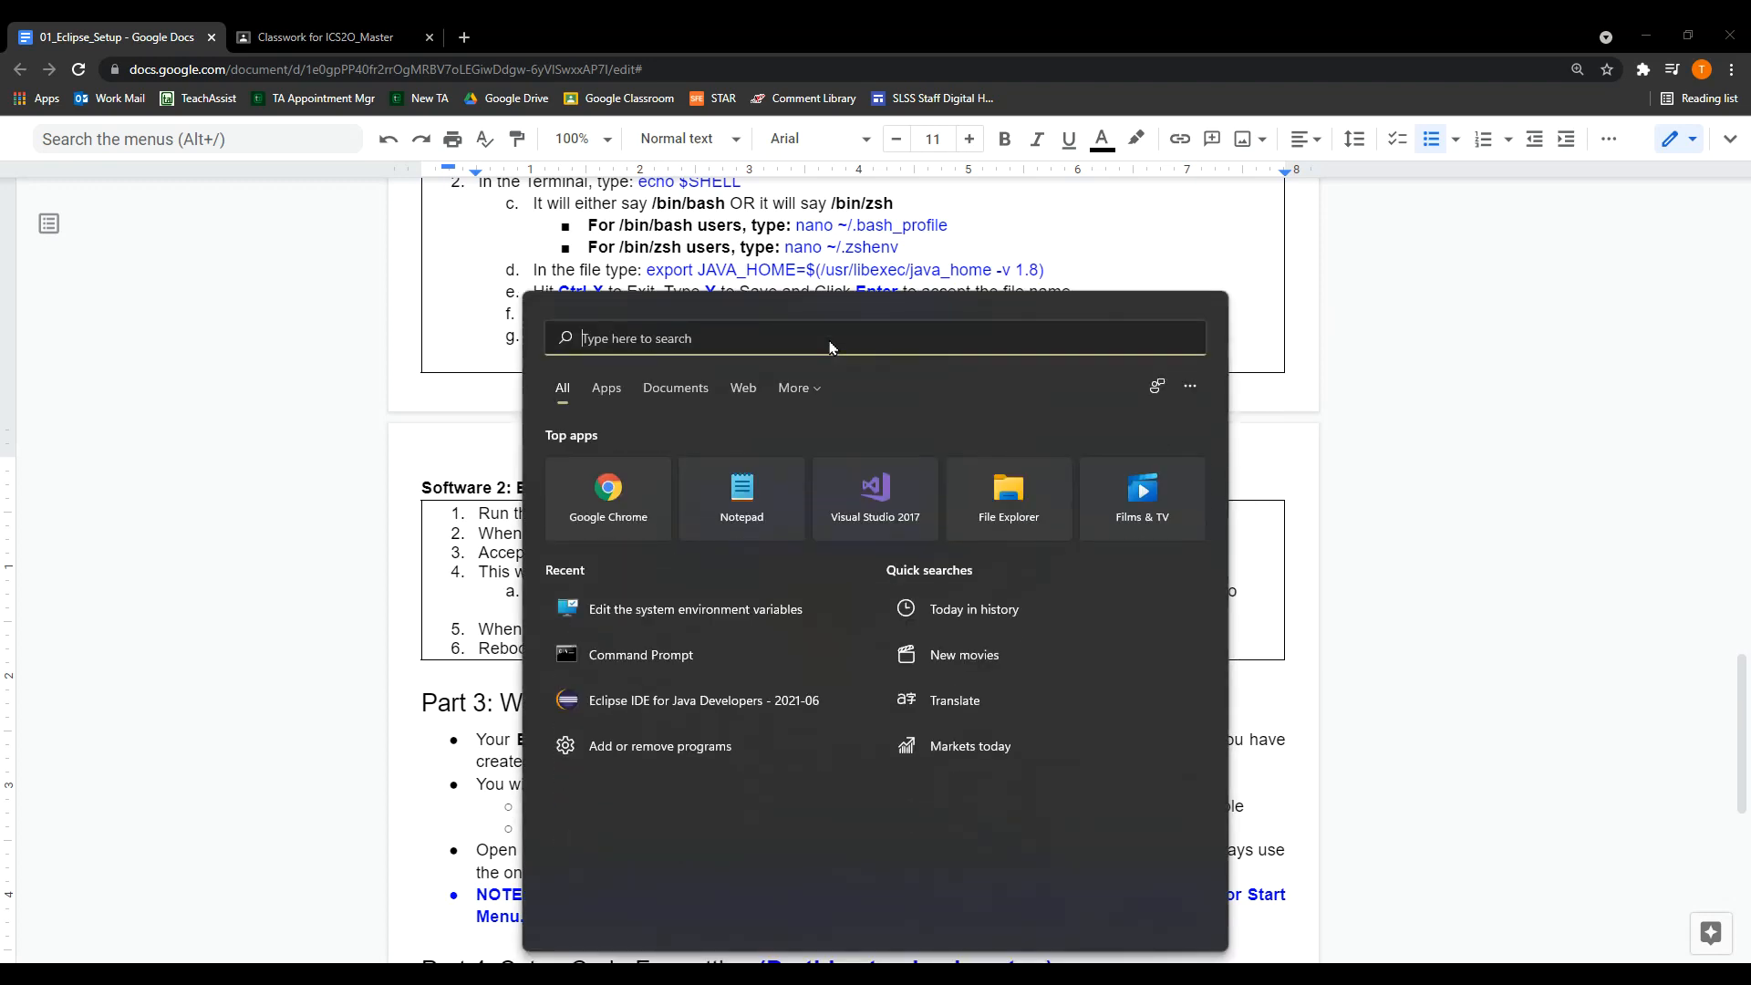
pyautogui.write('eclips')
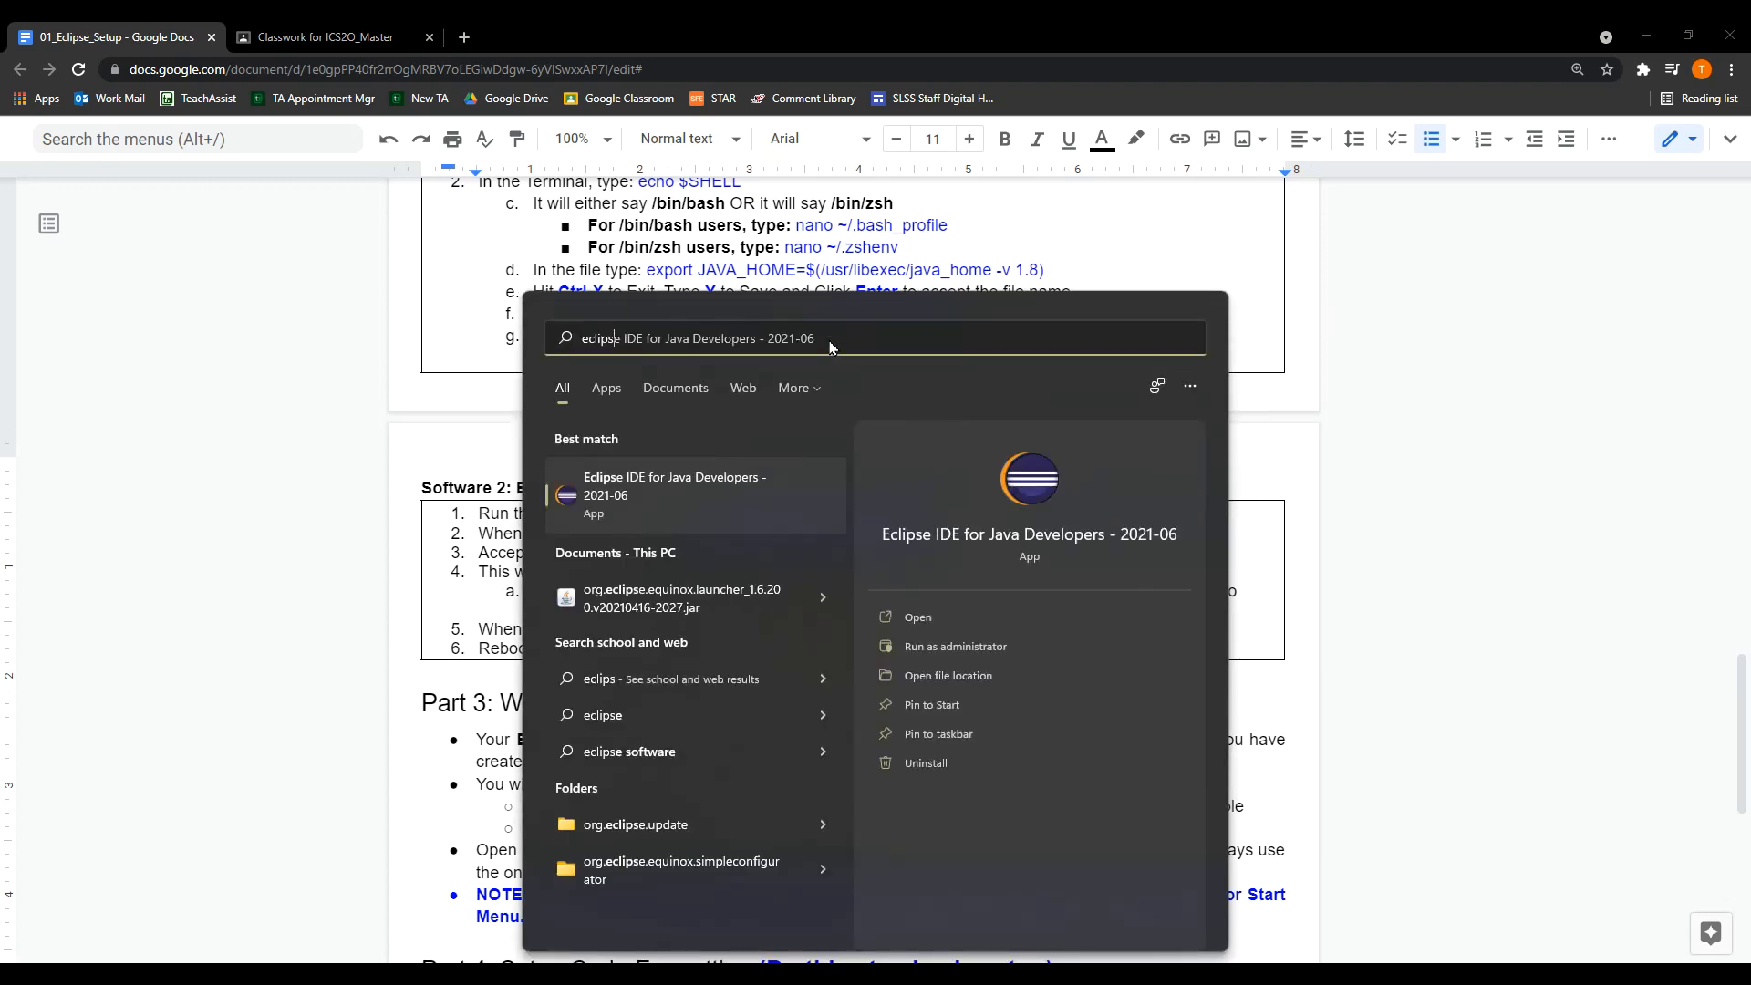
pyautogui.rightClick(705, 499)
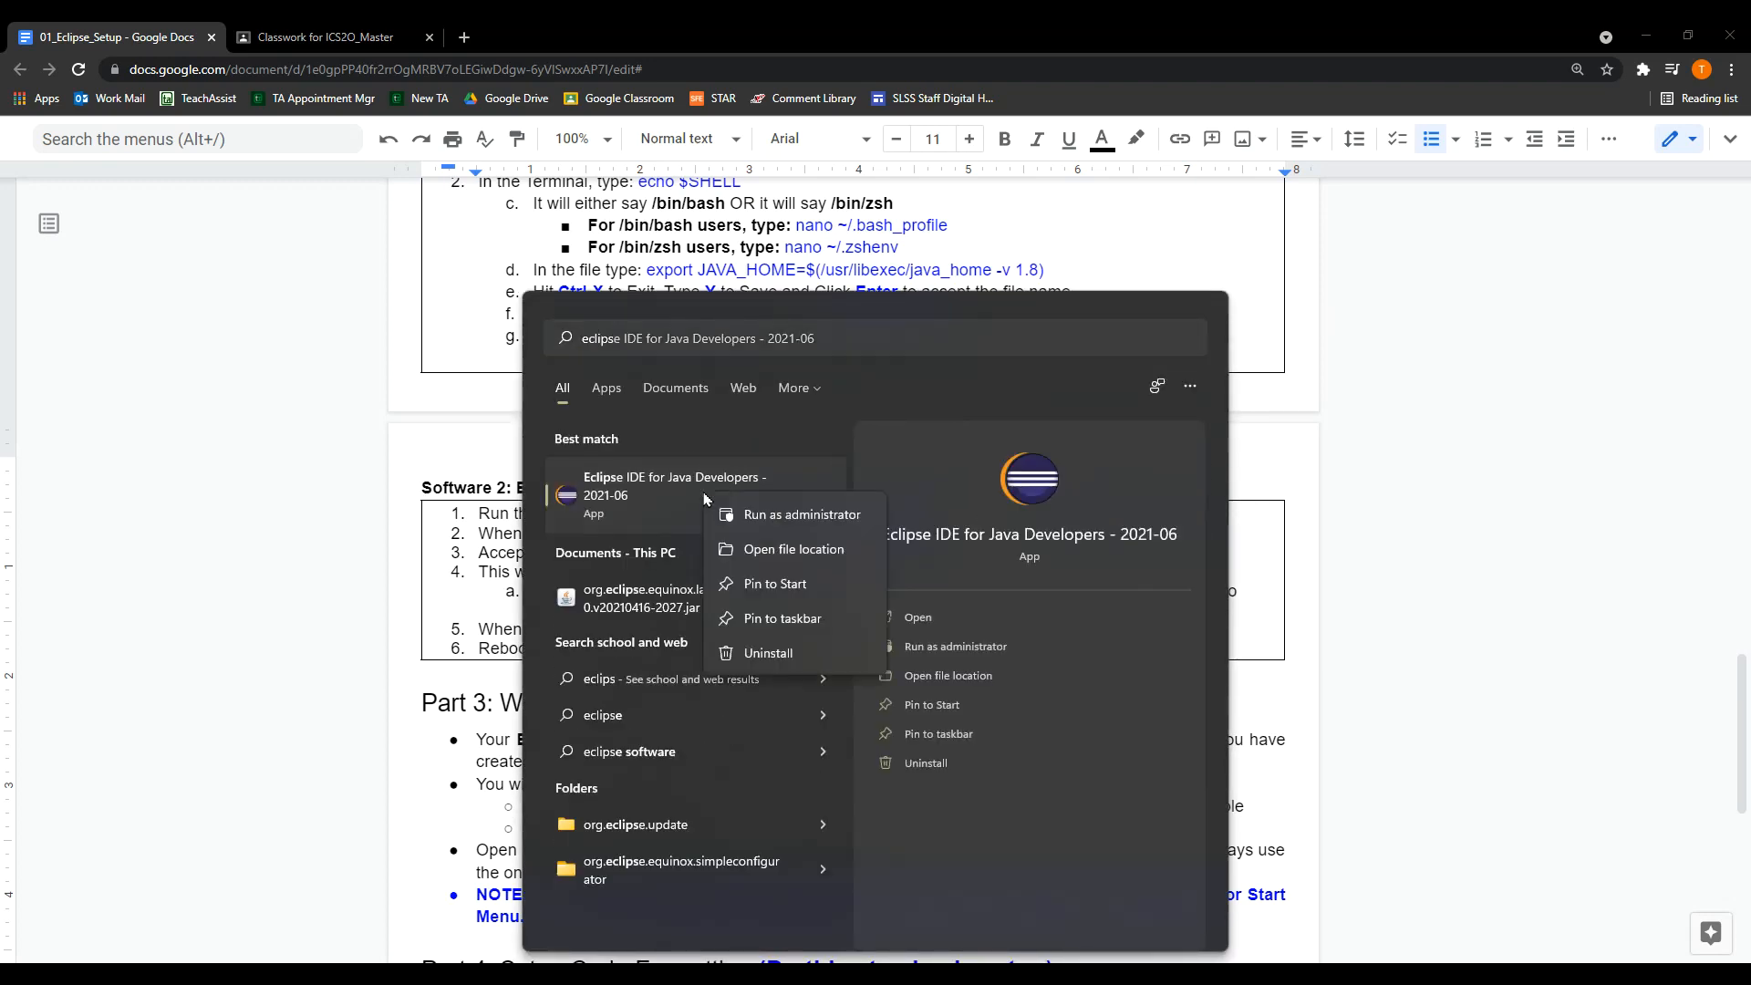
pyautogui.click(798, 627)
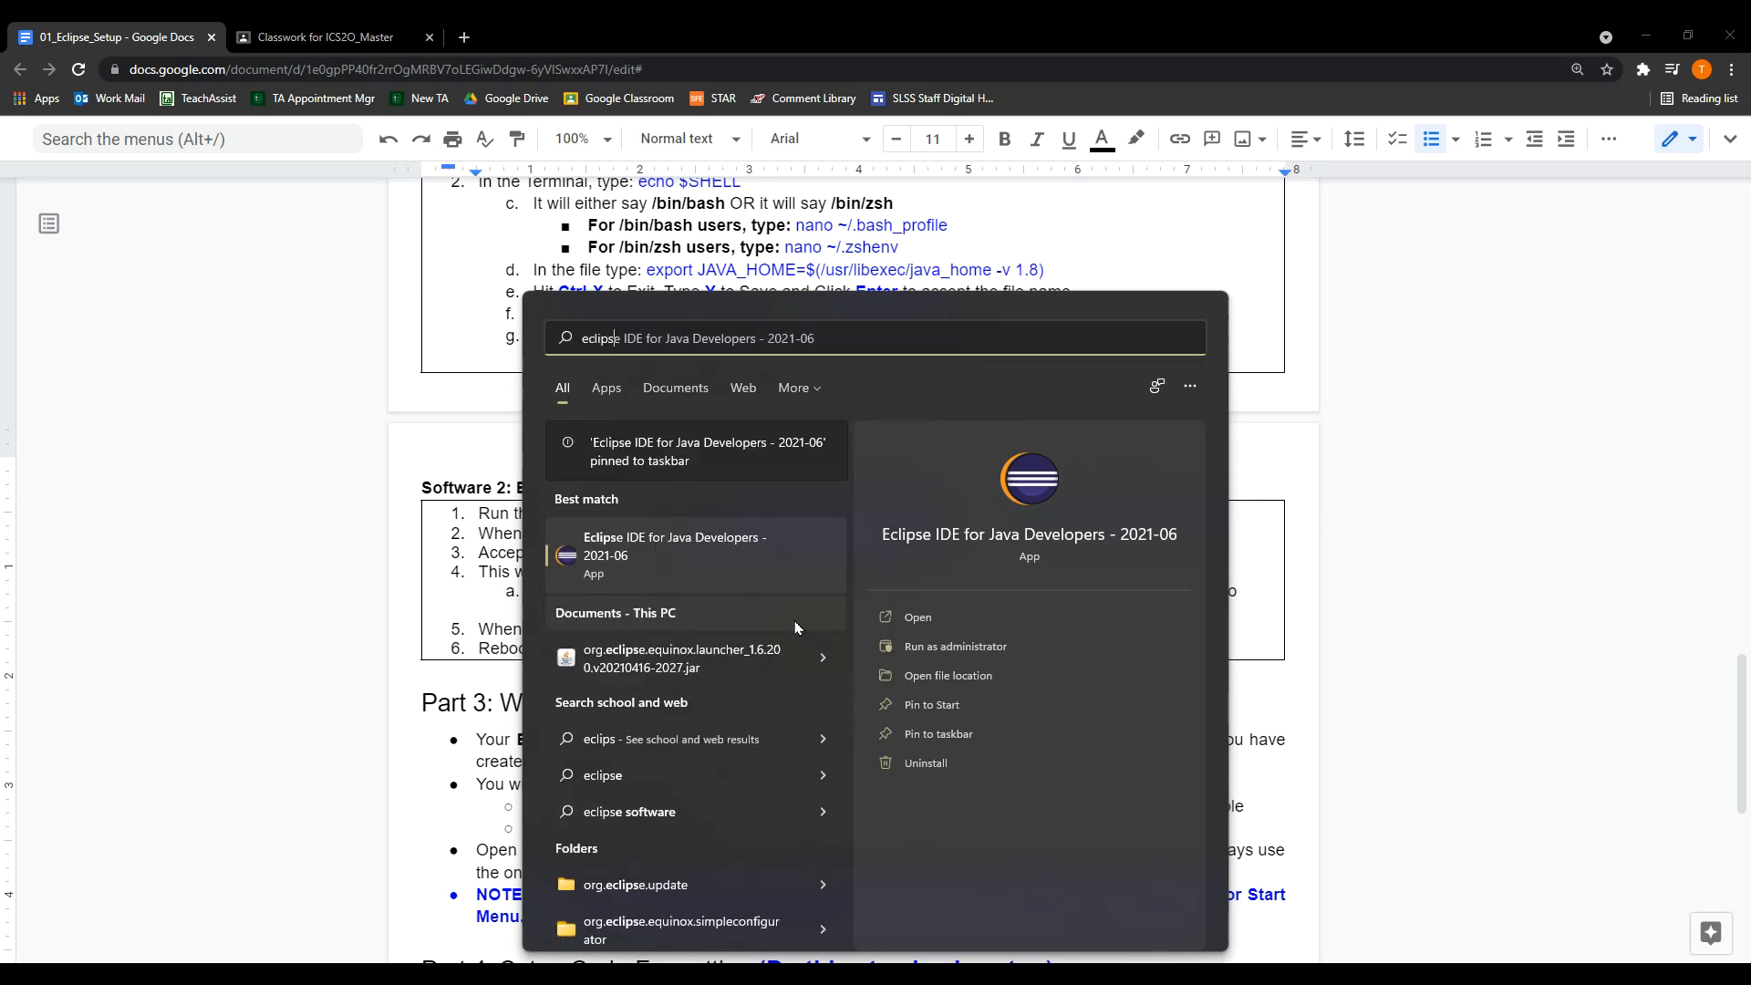
# Pin Eclipse IDE for Java Developers - 2021-06 to Start and check for it among the pinned apps
pyautogui.rightClick(663, 568)
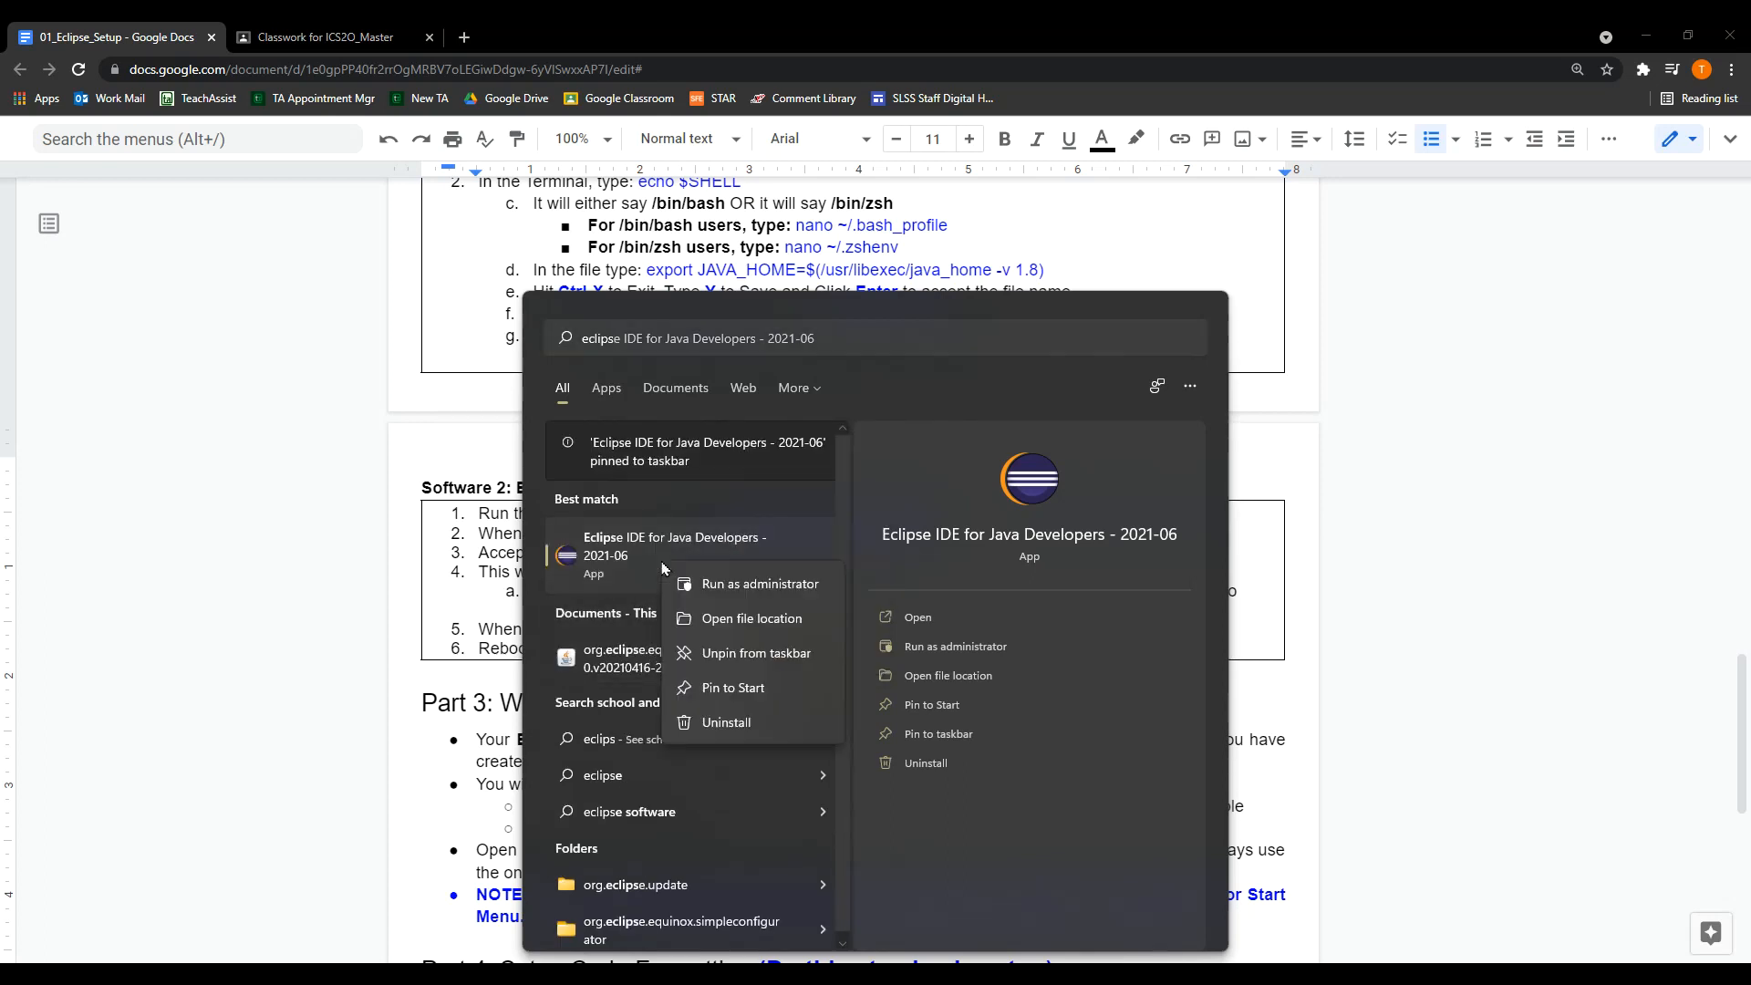
pyautogui.click(734, 696)
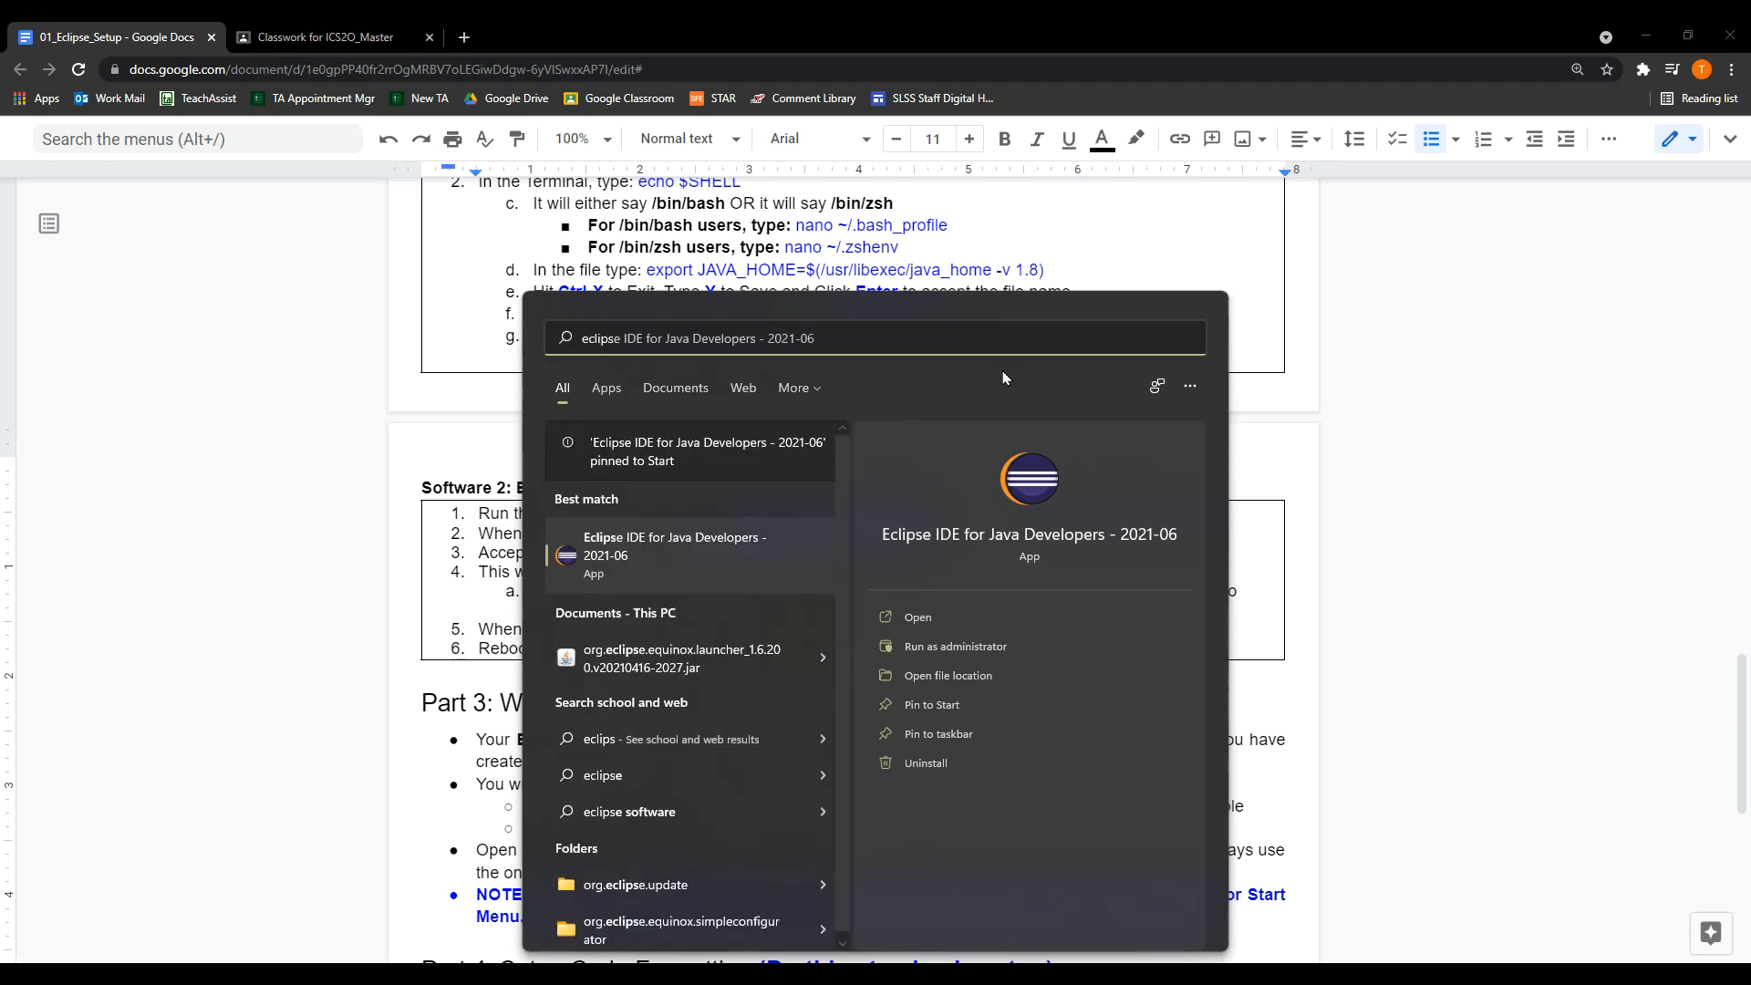
pyautogui.click(1293, 446)
pyautogui.press('super')
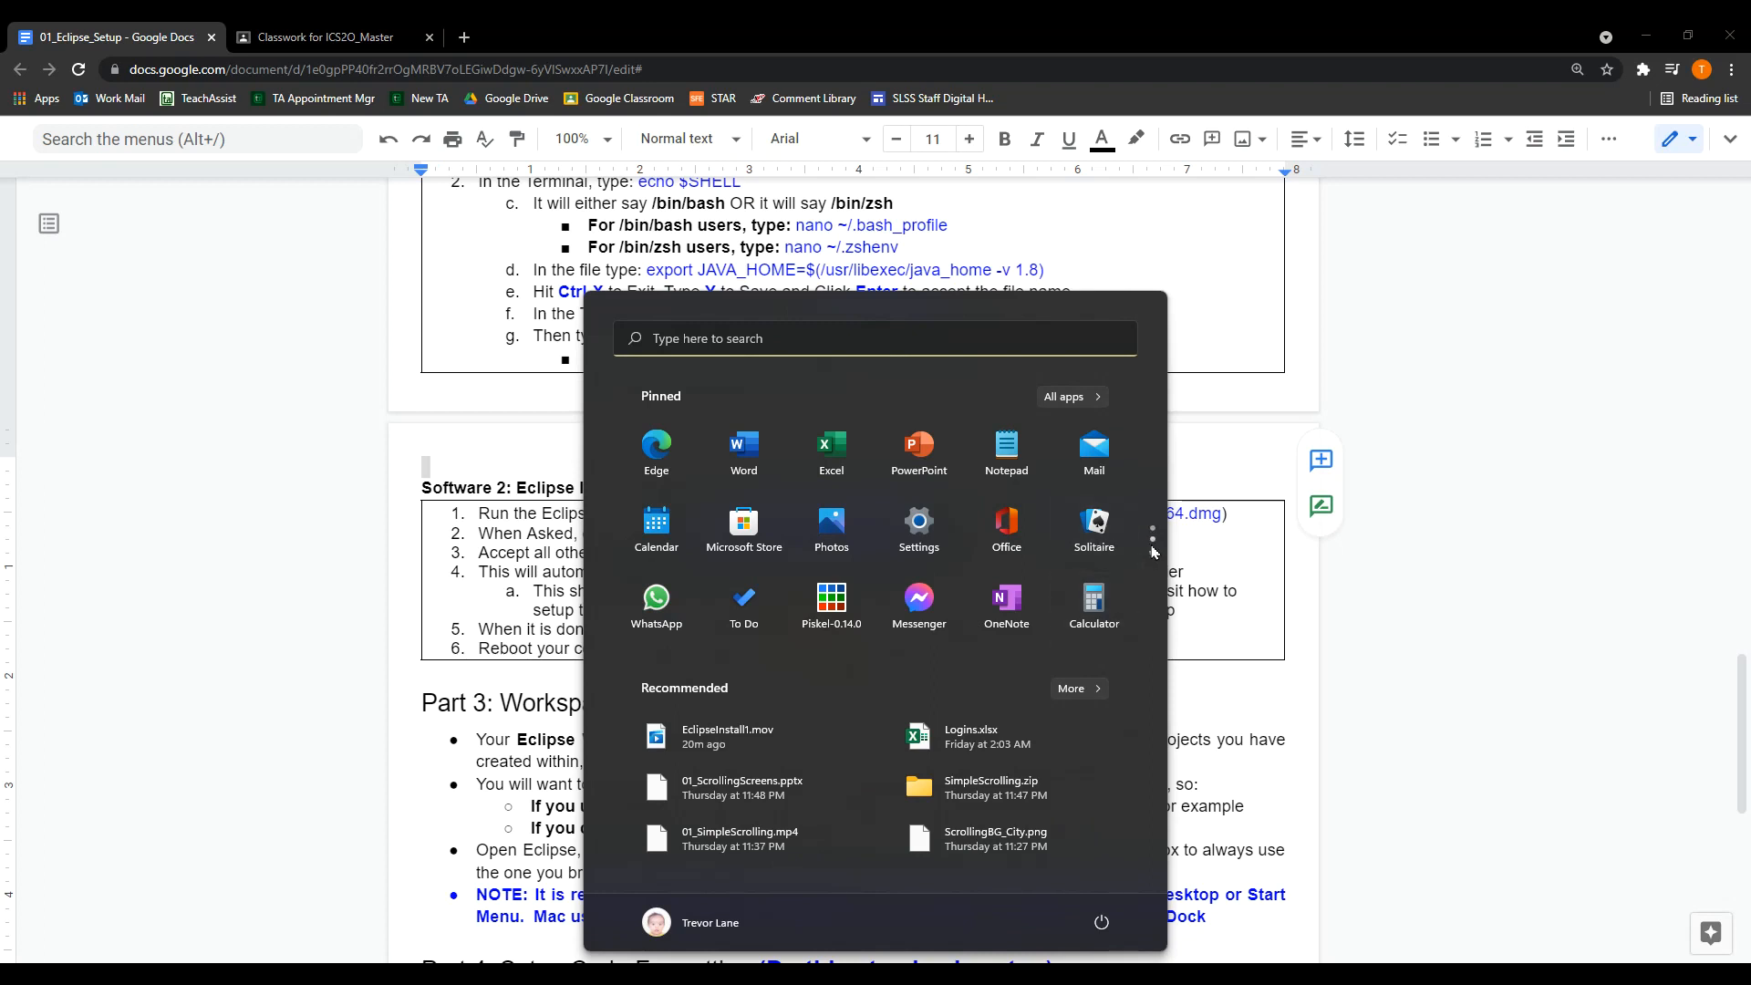
pyautogui.scroll(-1, 1098, 584)
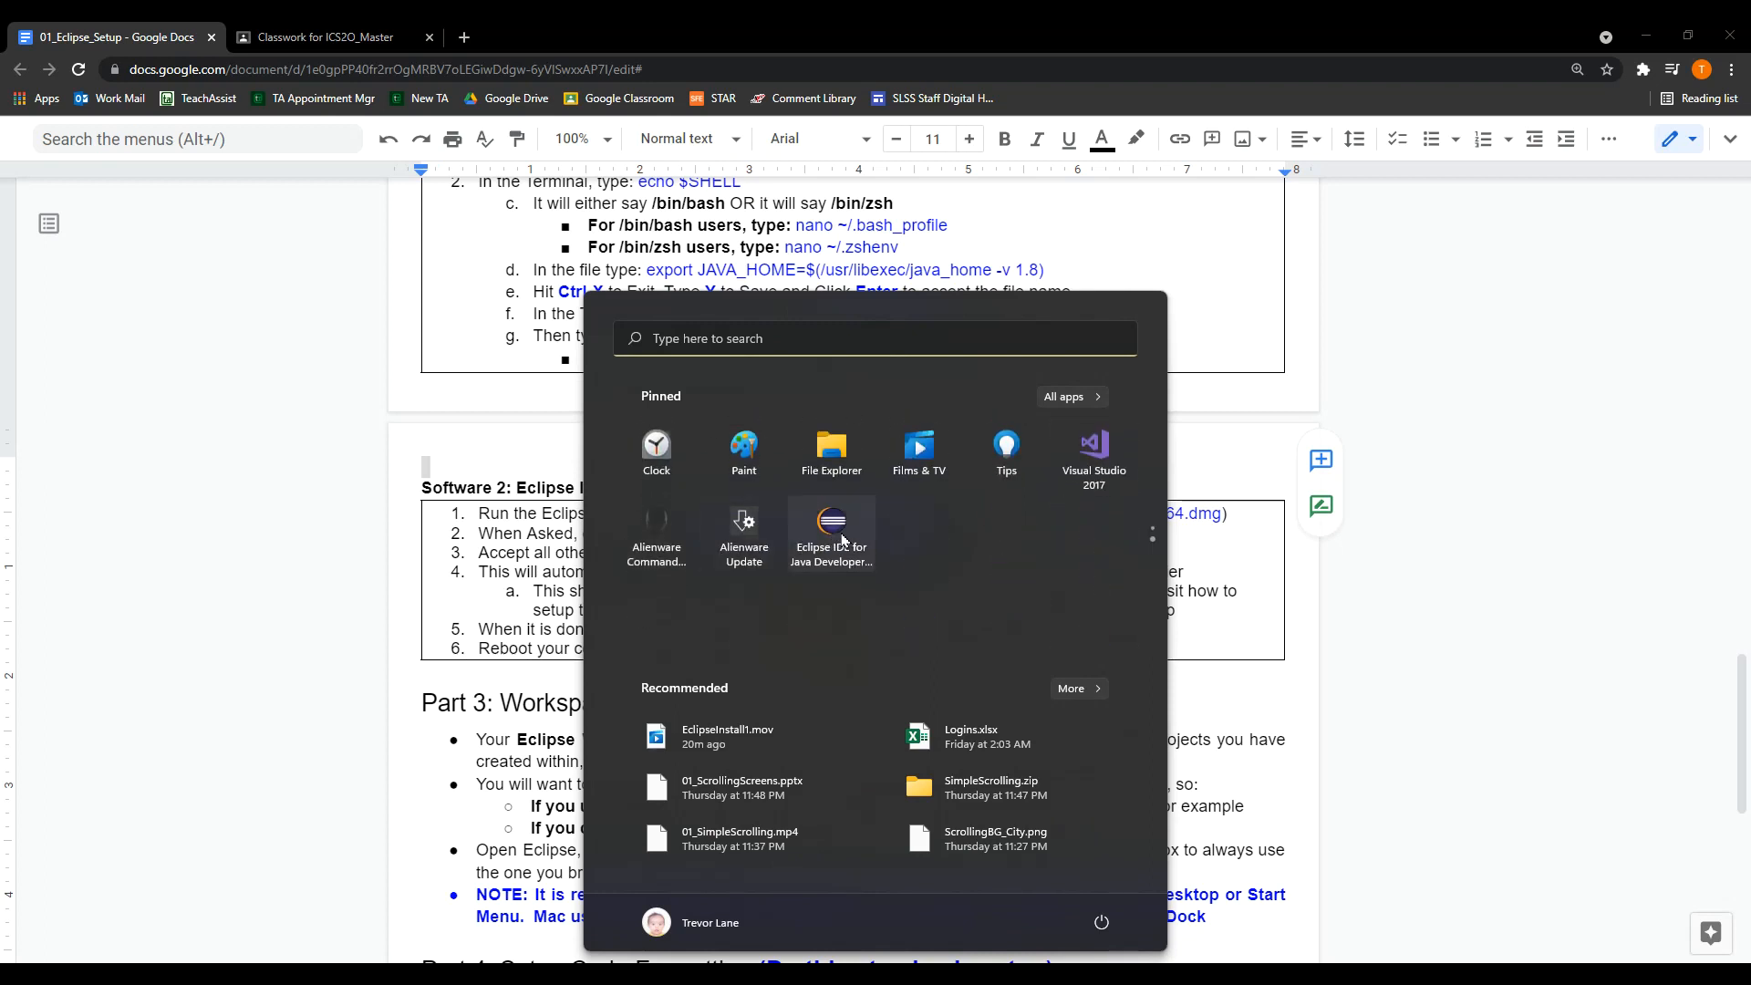
pyautogui.scroll(1, 853, 561)
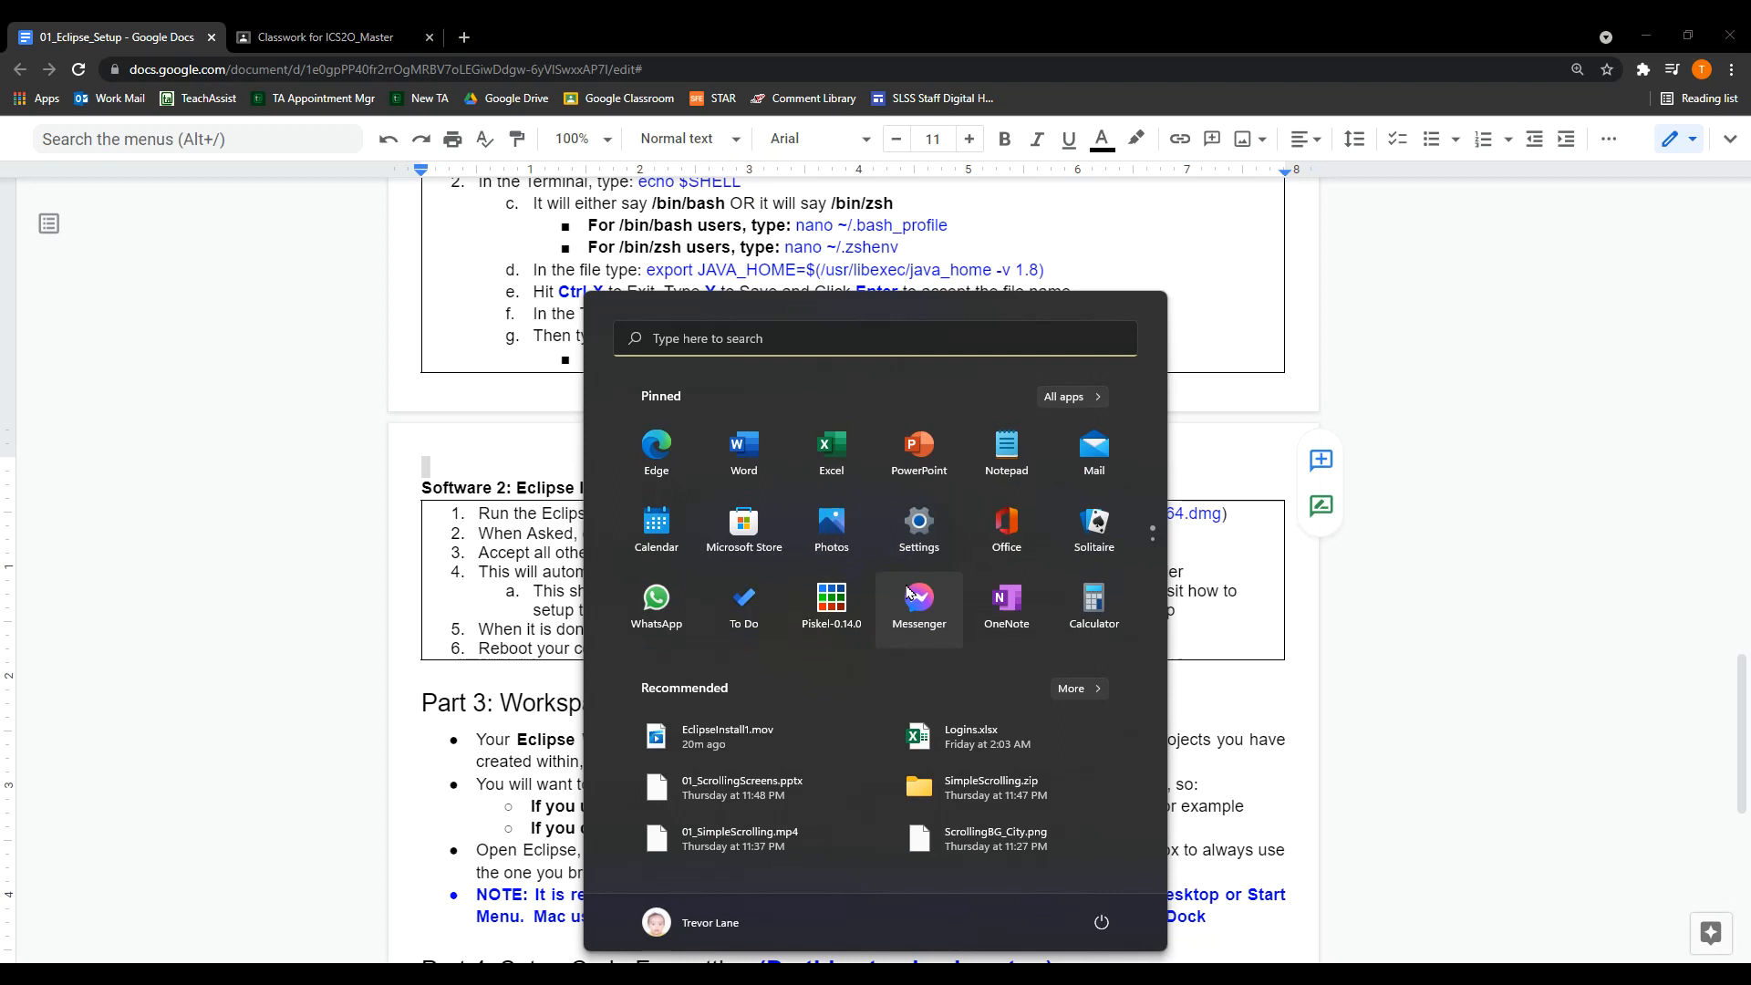
pyautogui.scroll(-1, 906, 492)
pyautogui.scroll(1, 803, 511)
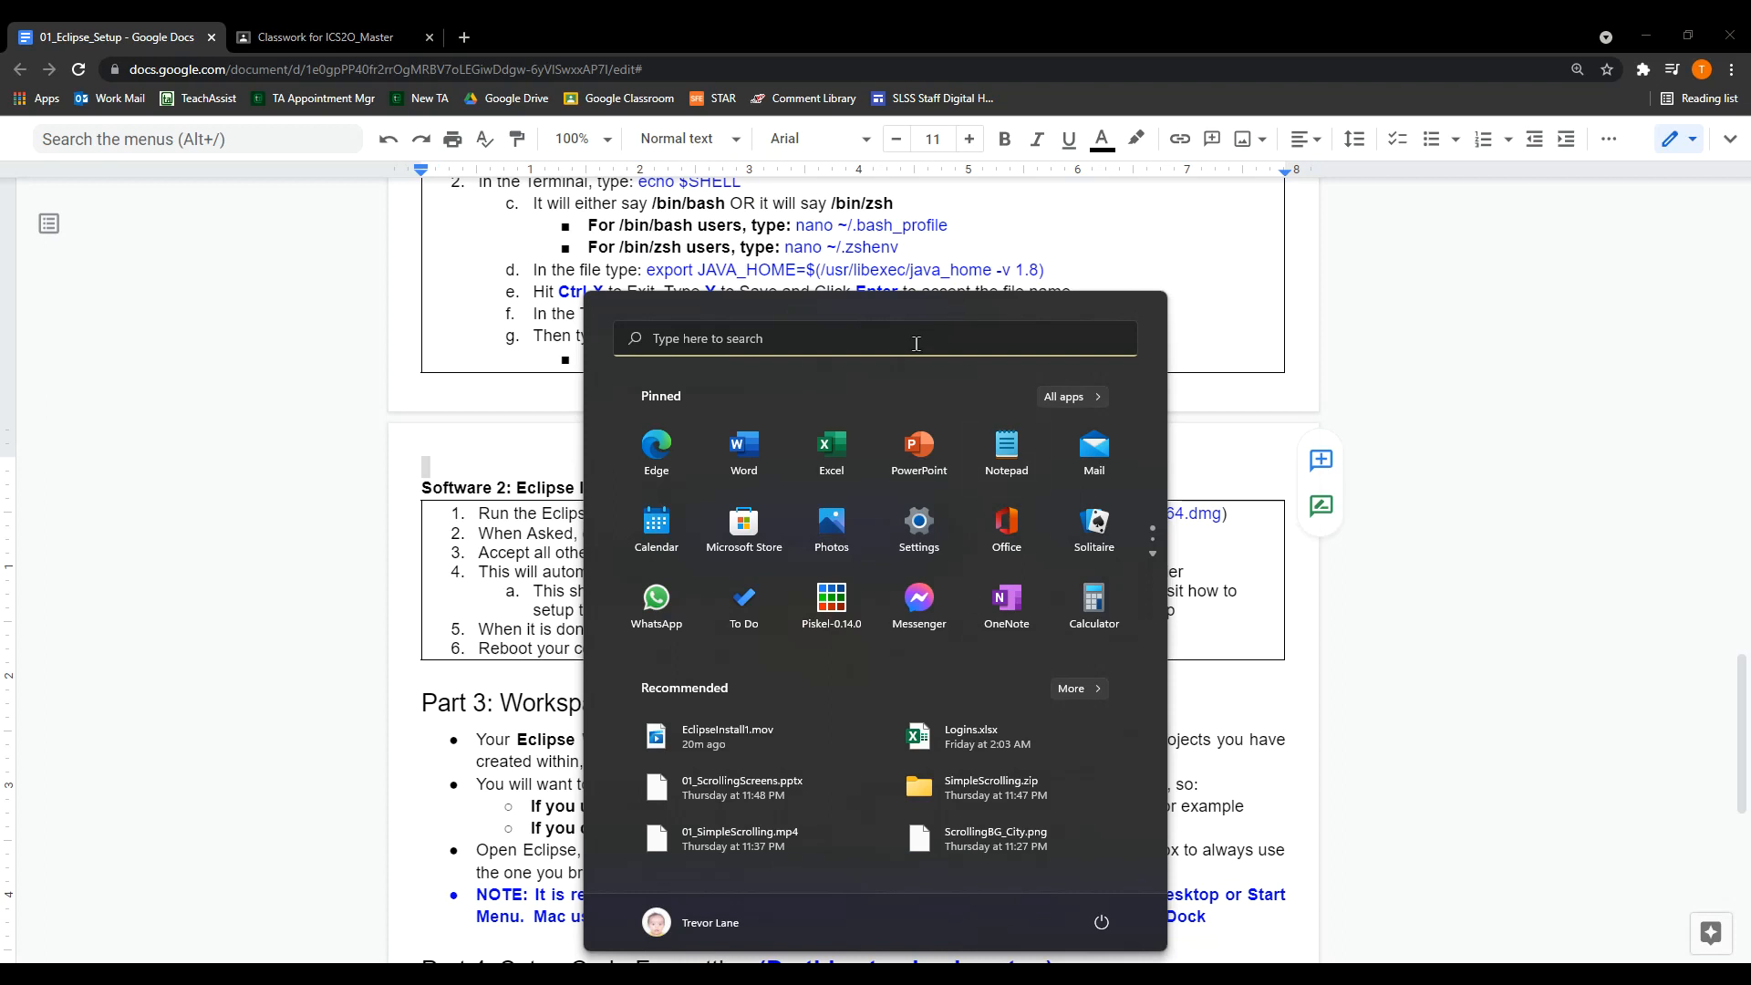
# Search Windows for "eclipse" and launch Eclipse IDE for Java Developers - 2021-06
pyautogui.click(949, 337)
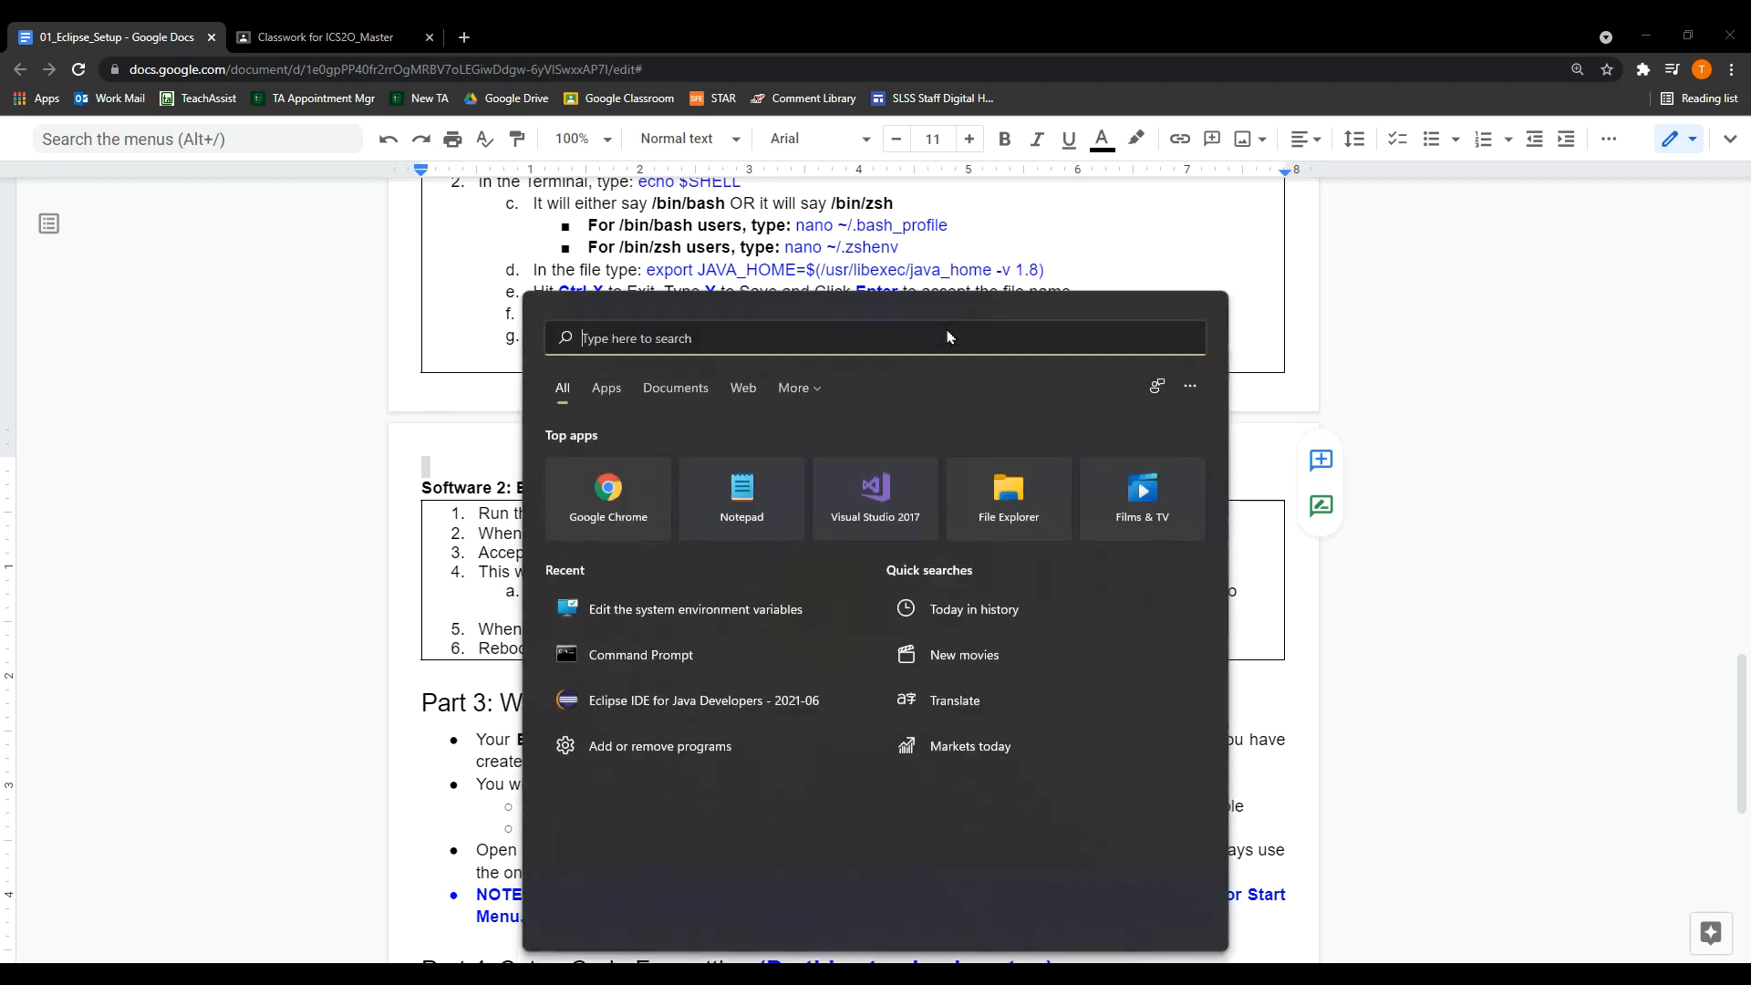
pyautogui.write('eclipse')
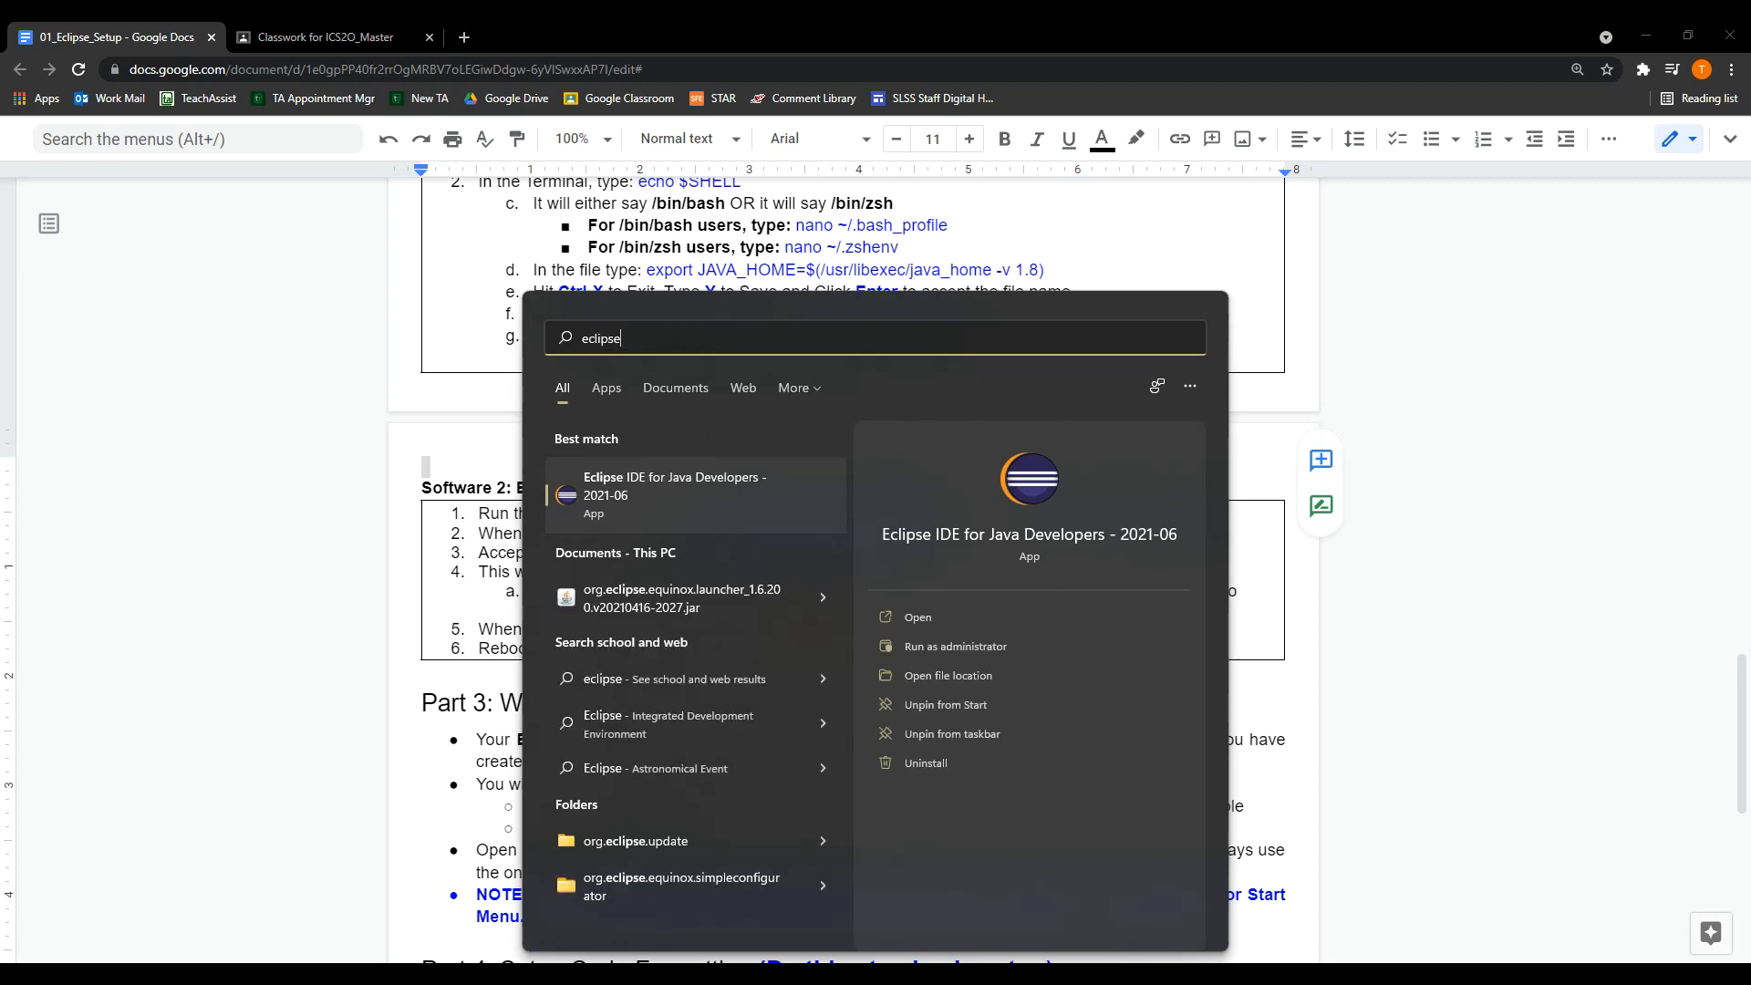
pyautogui.press('Return')
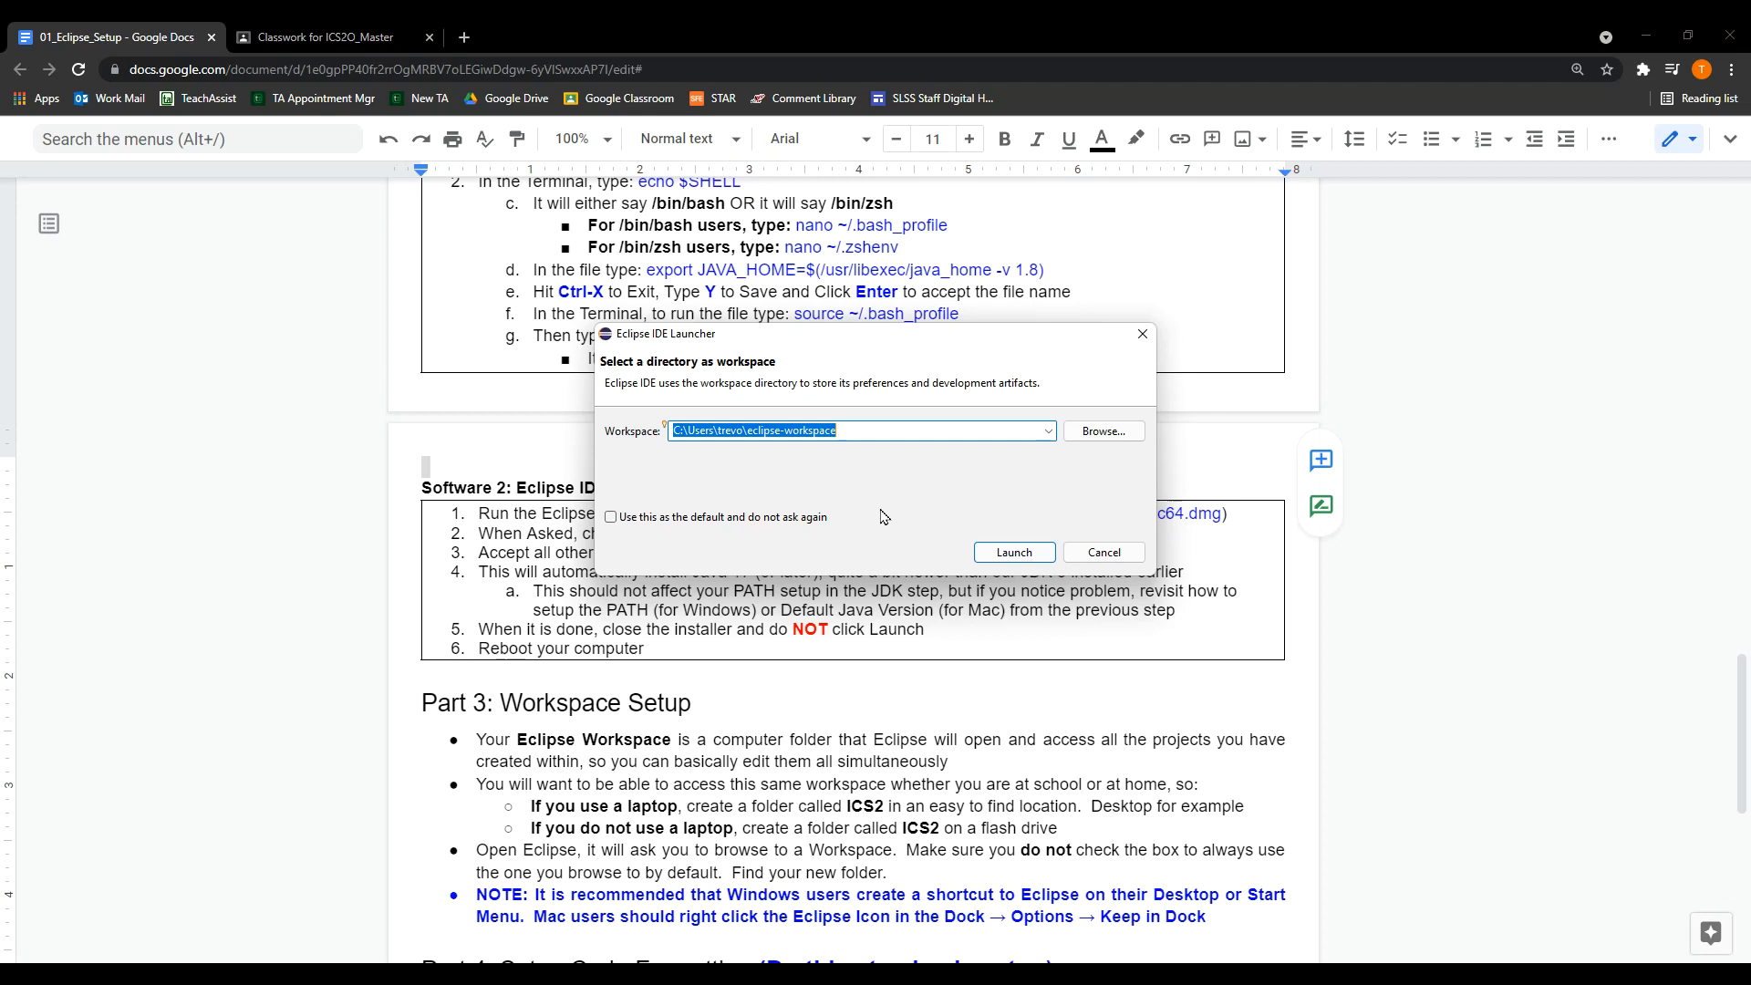
# Choose the Workspace folder inside Desktop\EclipseSetup\ICS2 as the workspace directory and launch Eclipse with it
pyautogui.click(1105, 431)
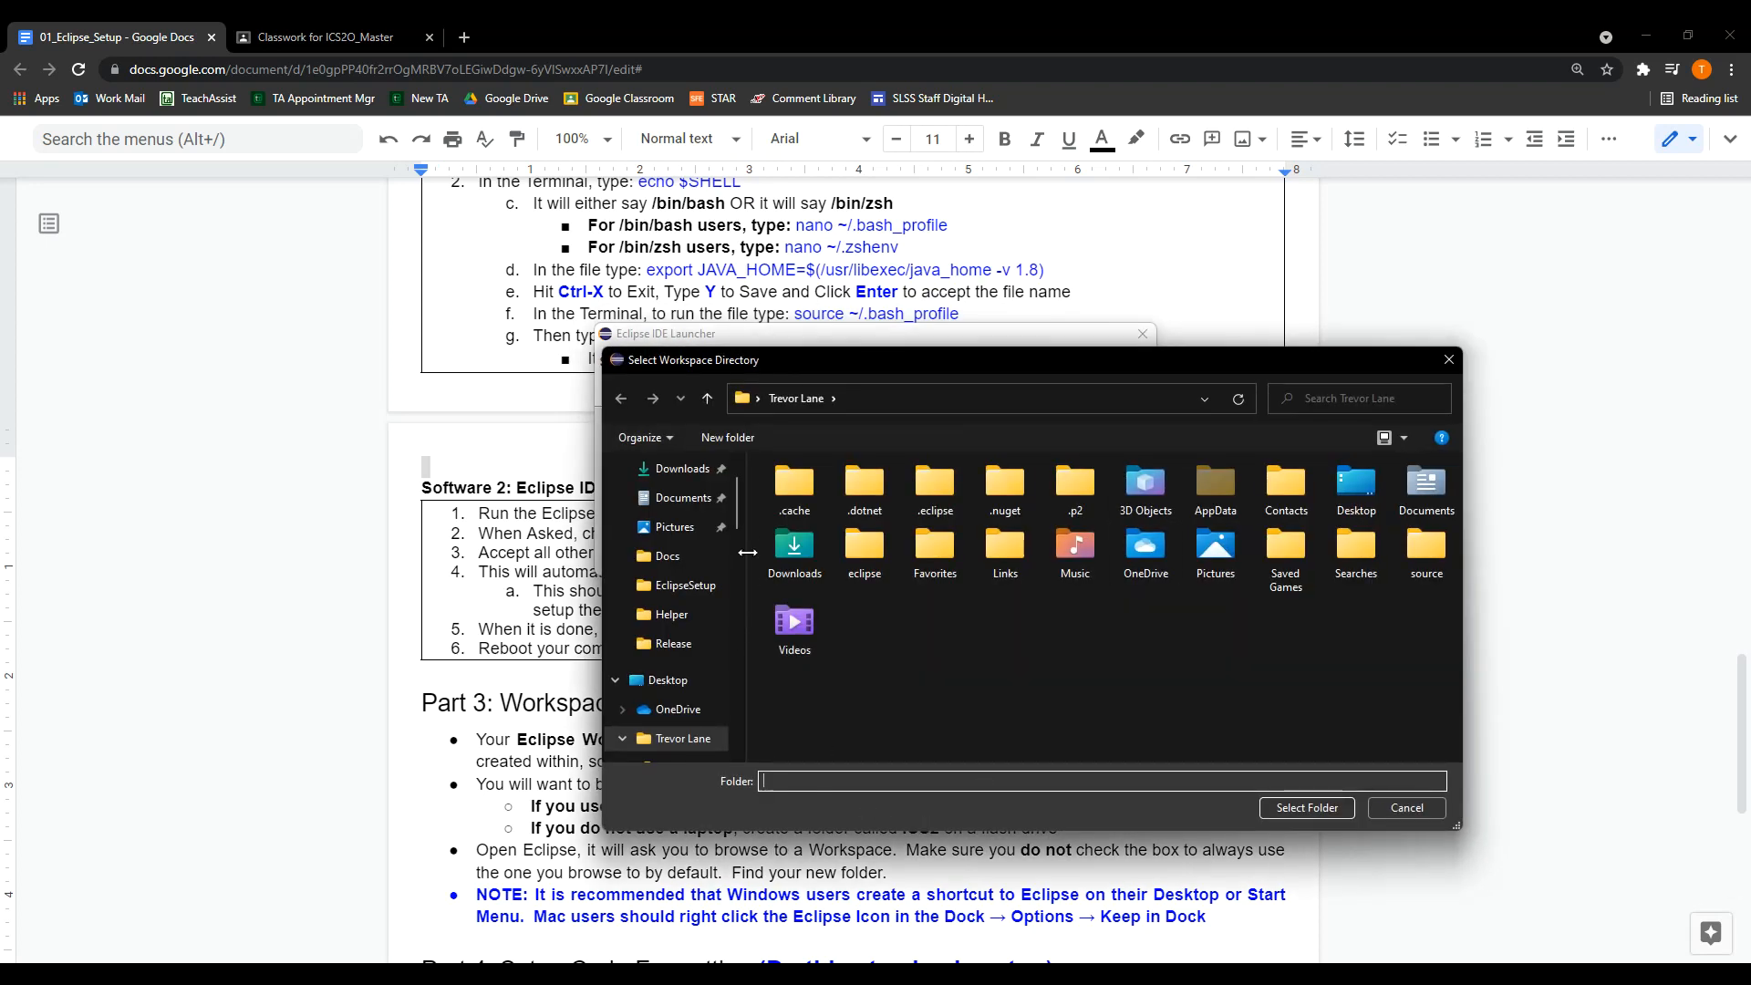
pyautogui.scroll(1, 739, 468)
pyautogui.click(673, 494)
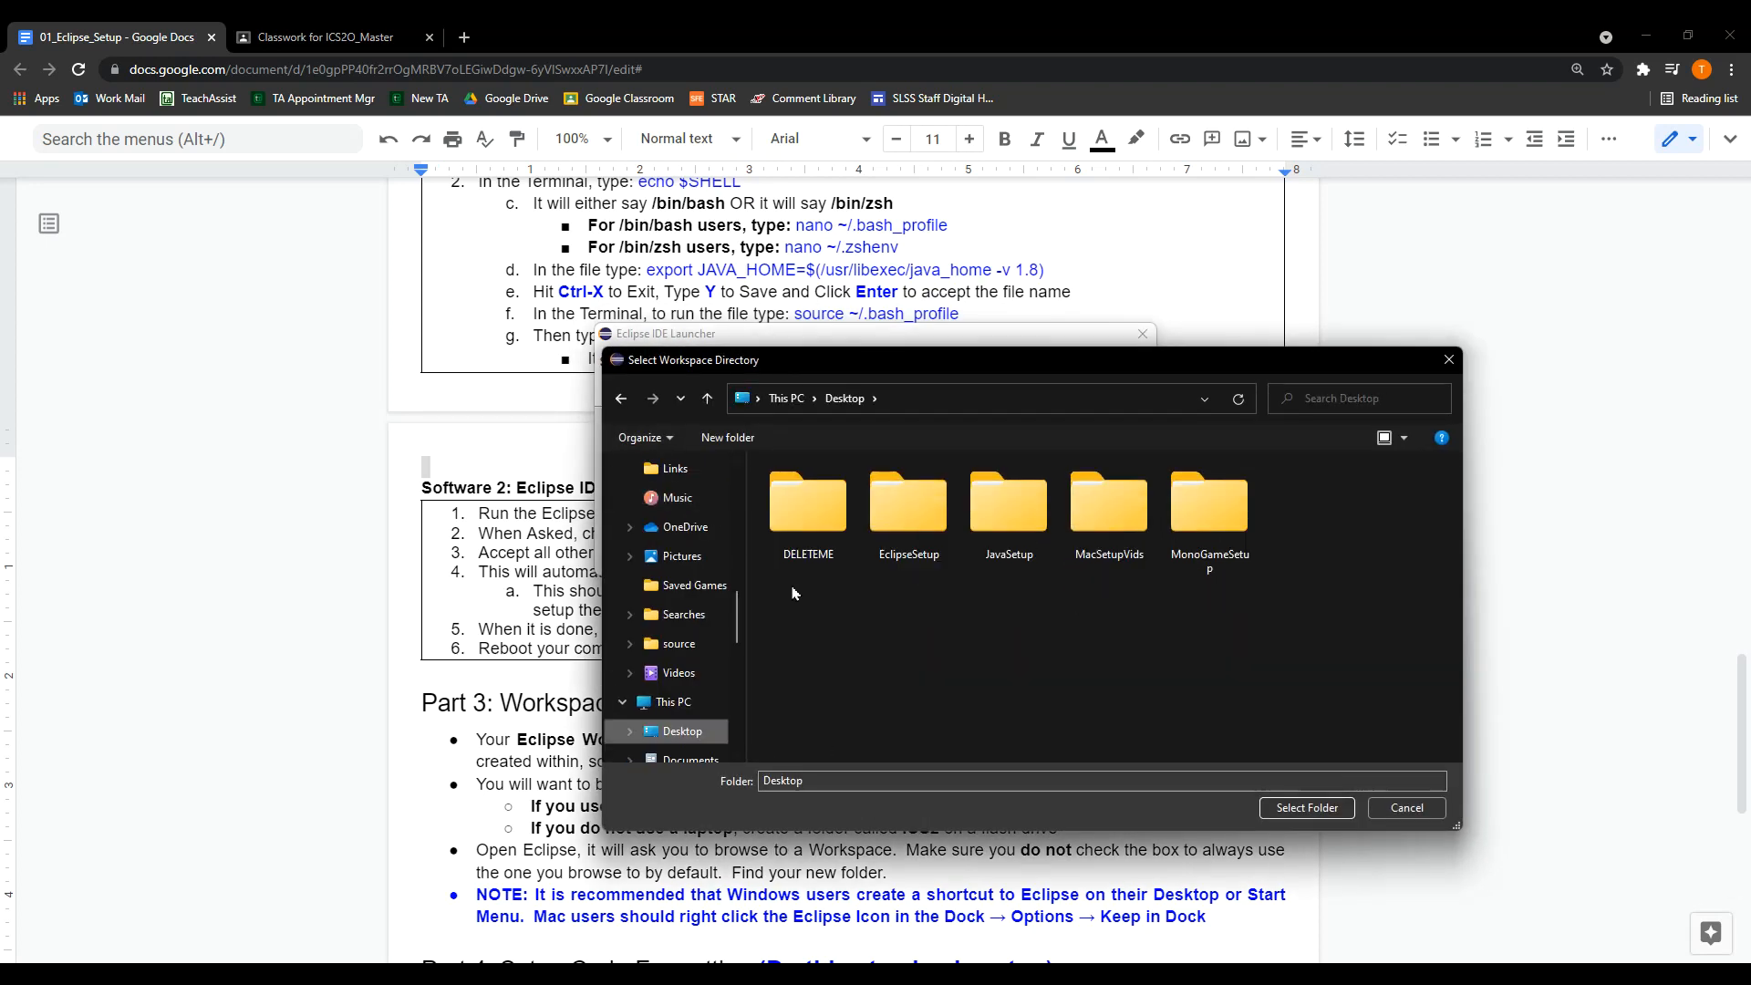
pyautogui.doubleClick(926, 527)
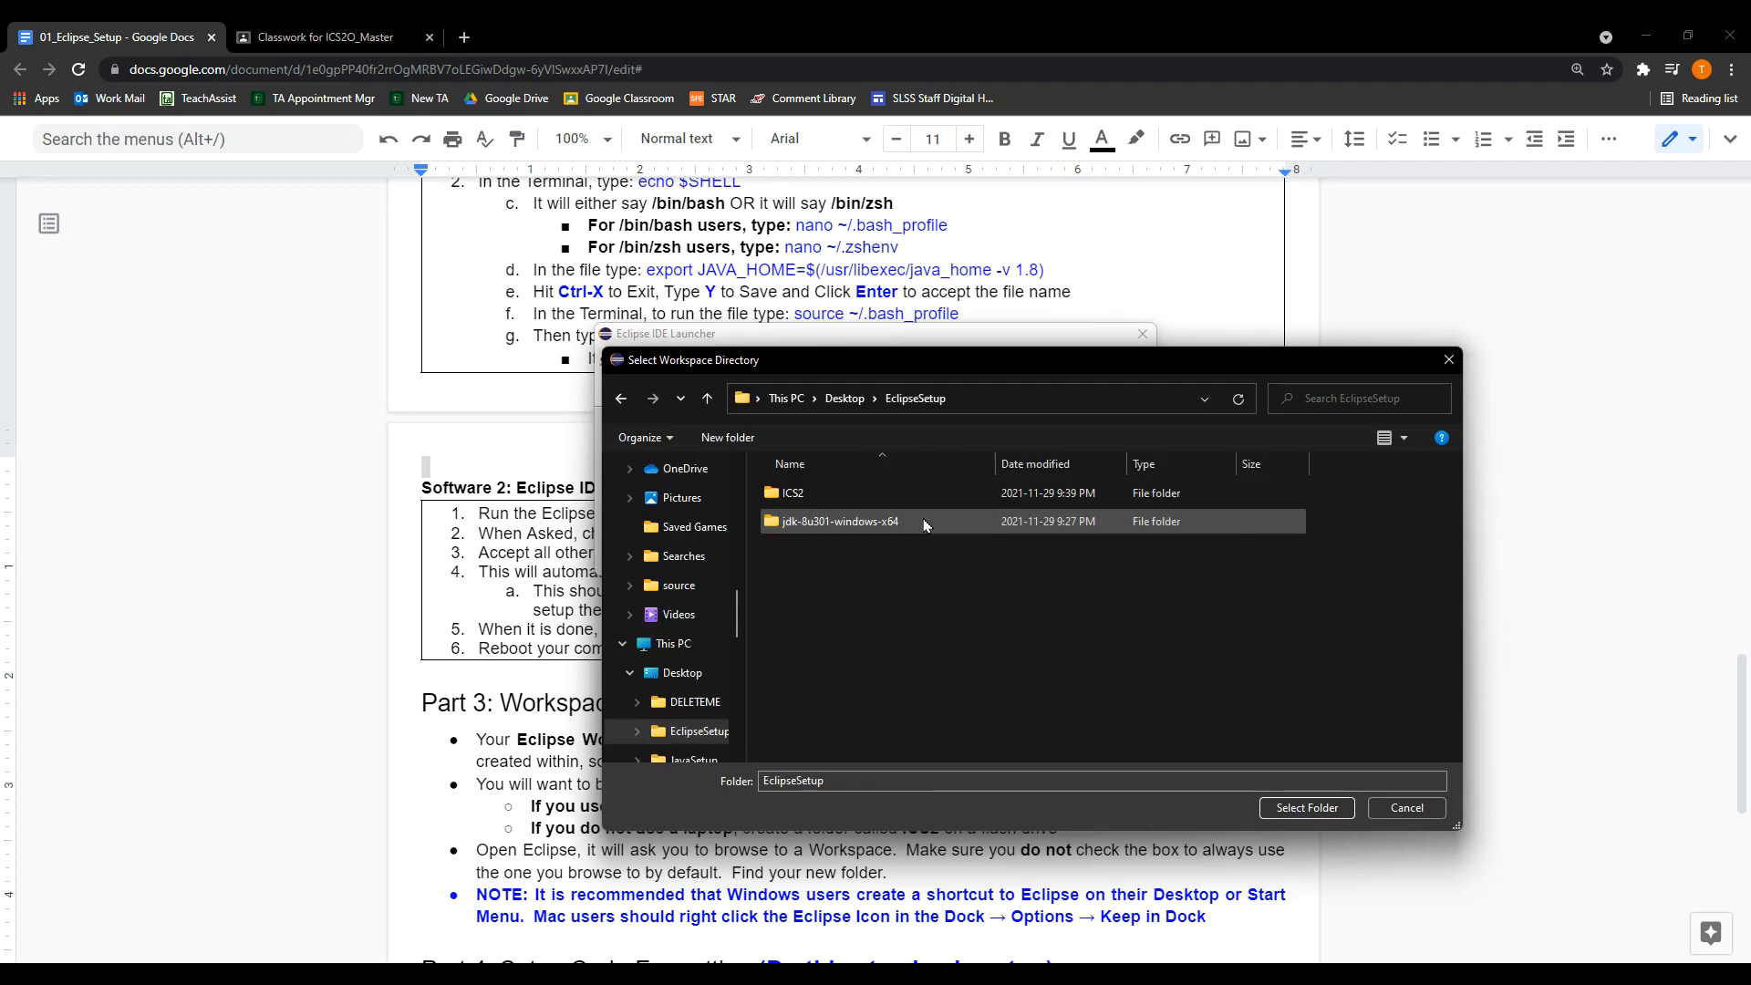
pyautogui.doubleClick(820, 497)
pyautogui.click(820, 504)
pyautogui.doubleClick(820, 504)
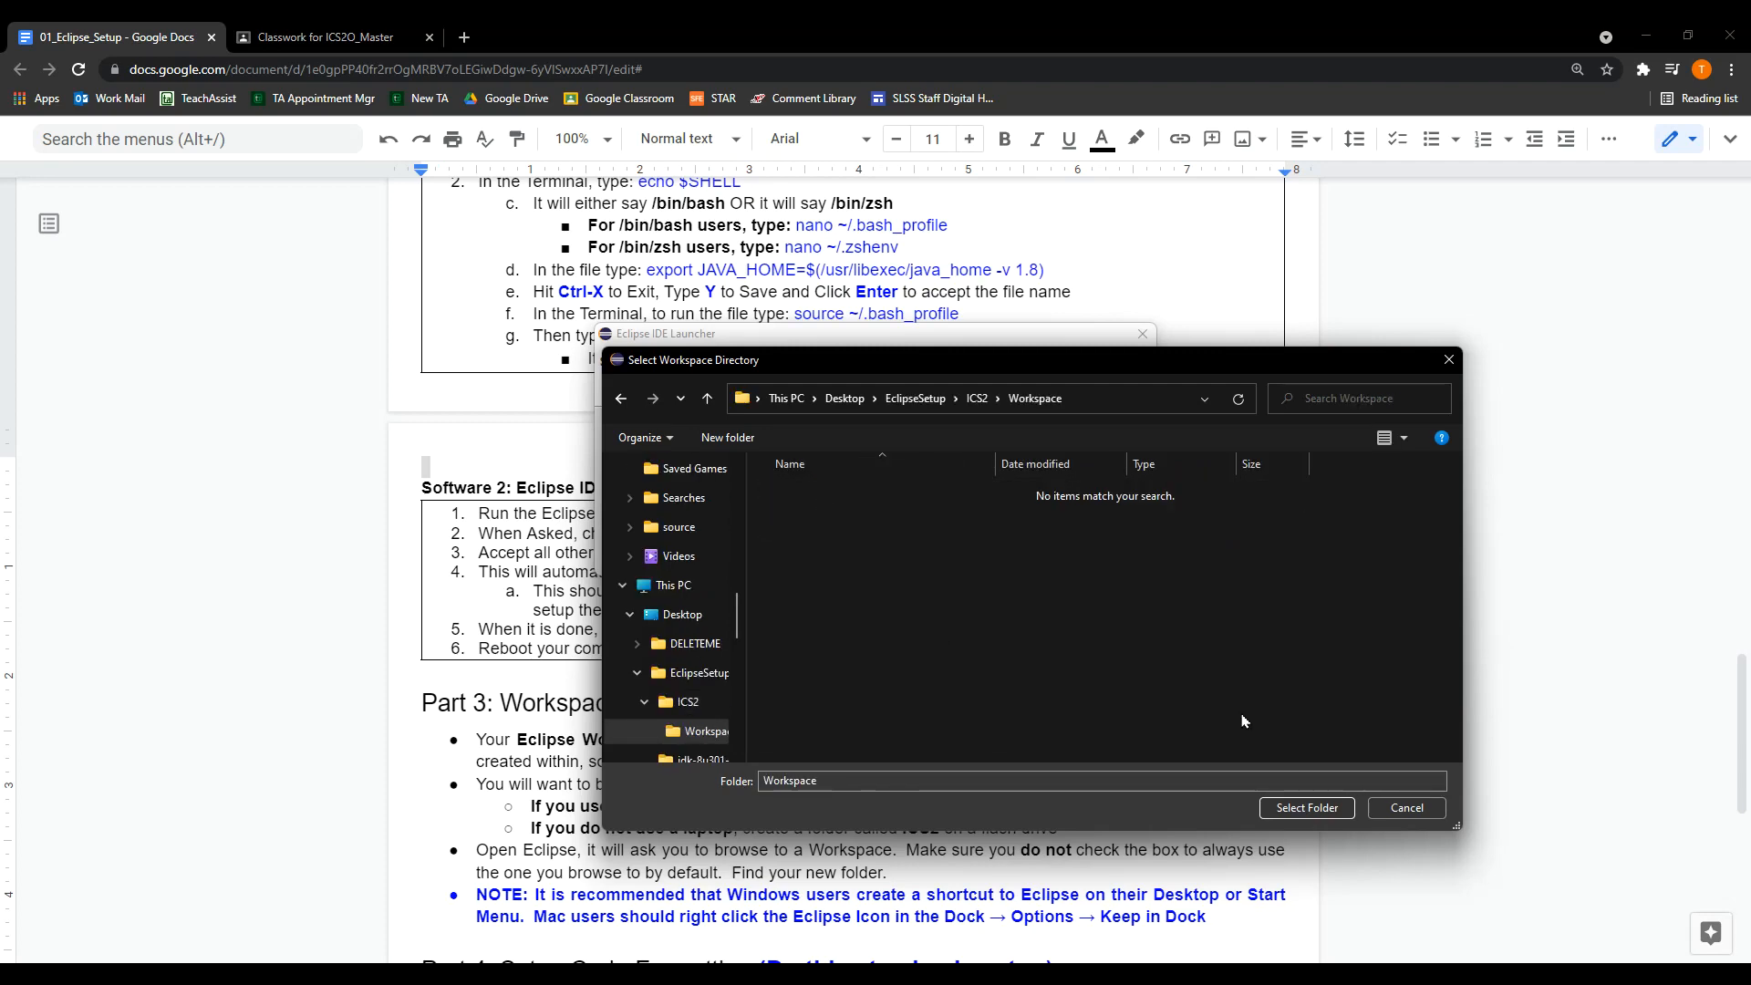
pyautogui.click(1328, 803)
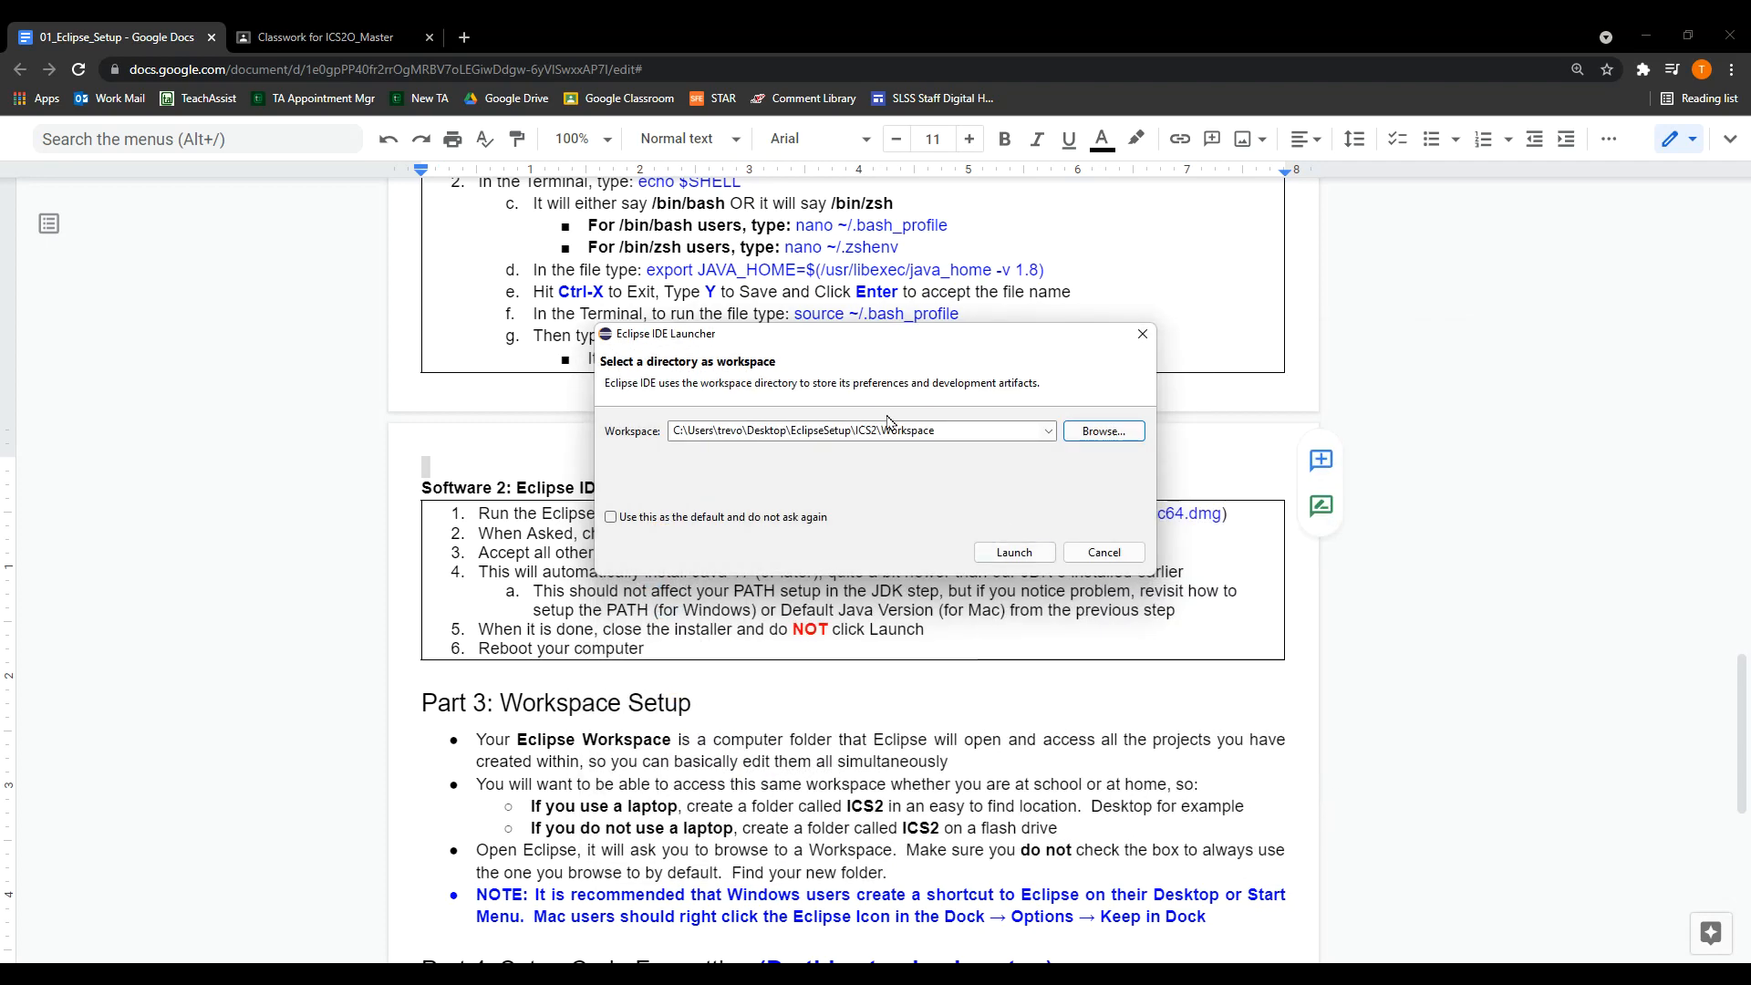
pyautogui.click(1014, 553)
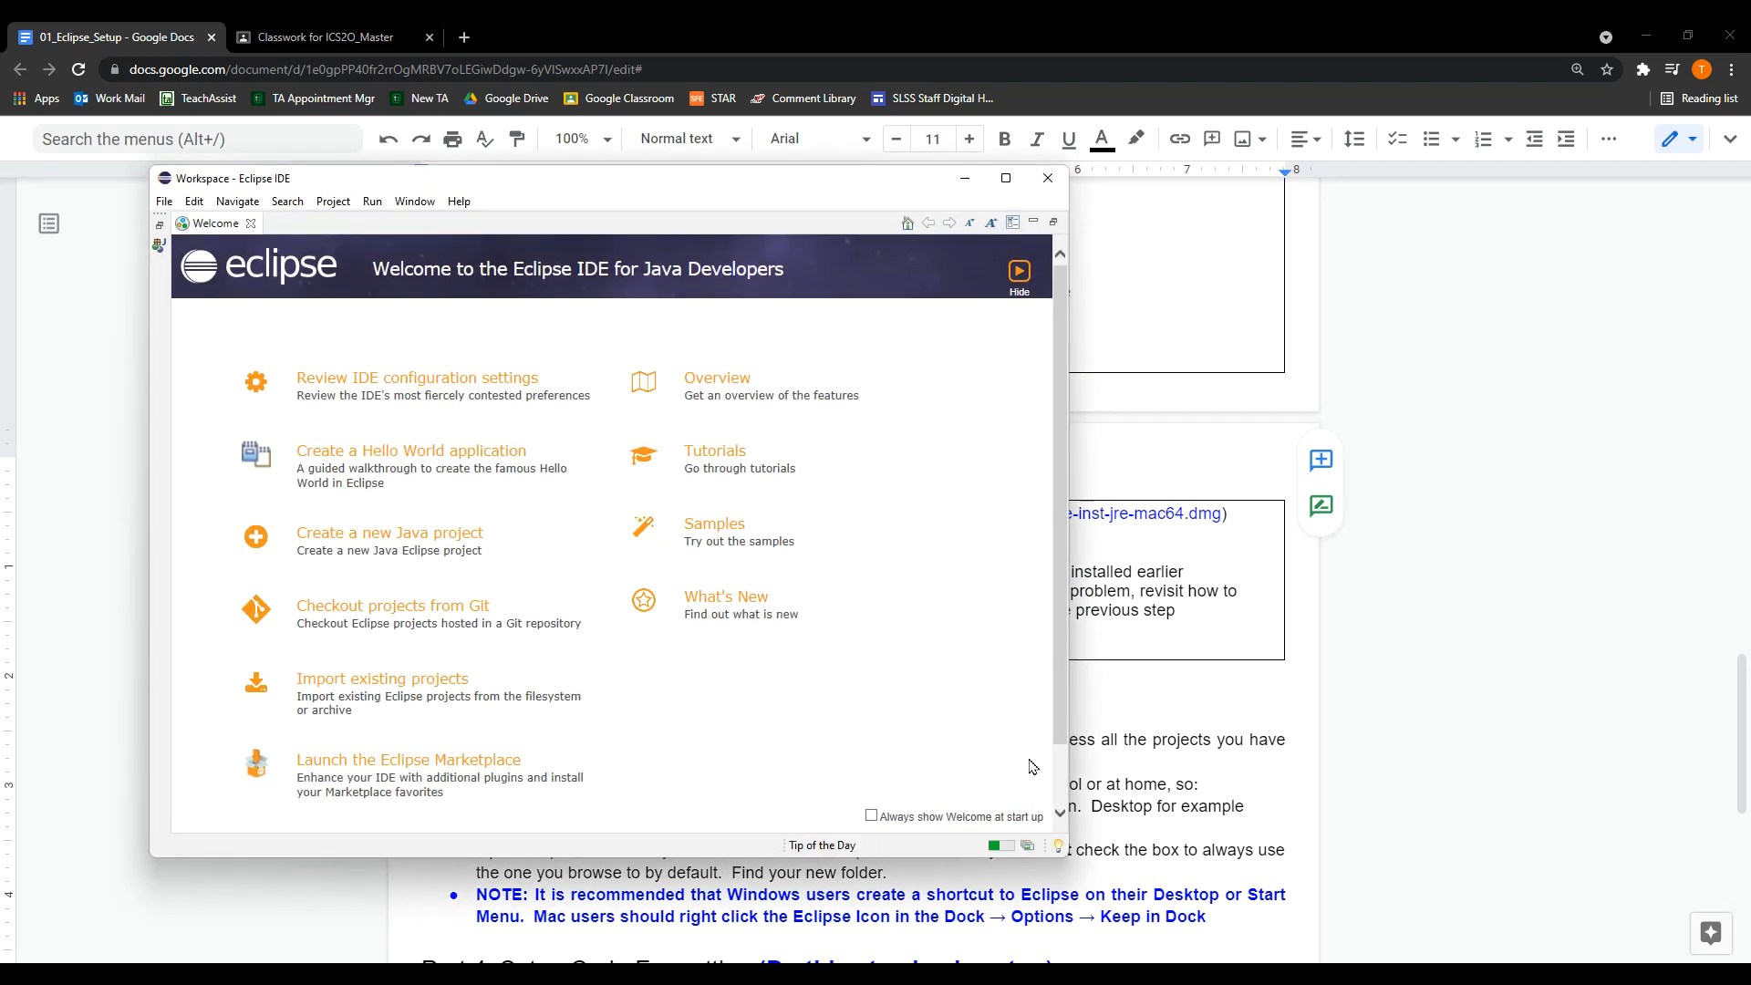
# Minimize the Eclipse window and read the Part 4 code formatting instructions in the setup document
pyautogui.moveTo(764, 187)
pyautogui.mouseDown()
pyautogui.moveTo(967, 185)
pyautogui.moveTo(808, 181)
pyautogui.moveTo(758, 160)
pyautogui.mouseUp()
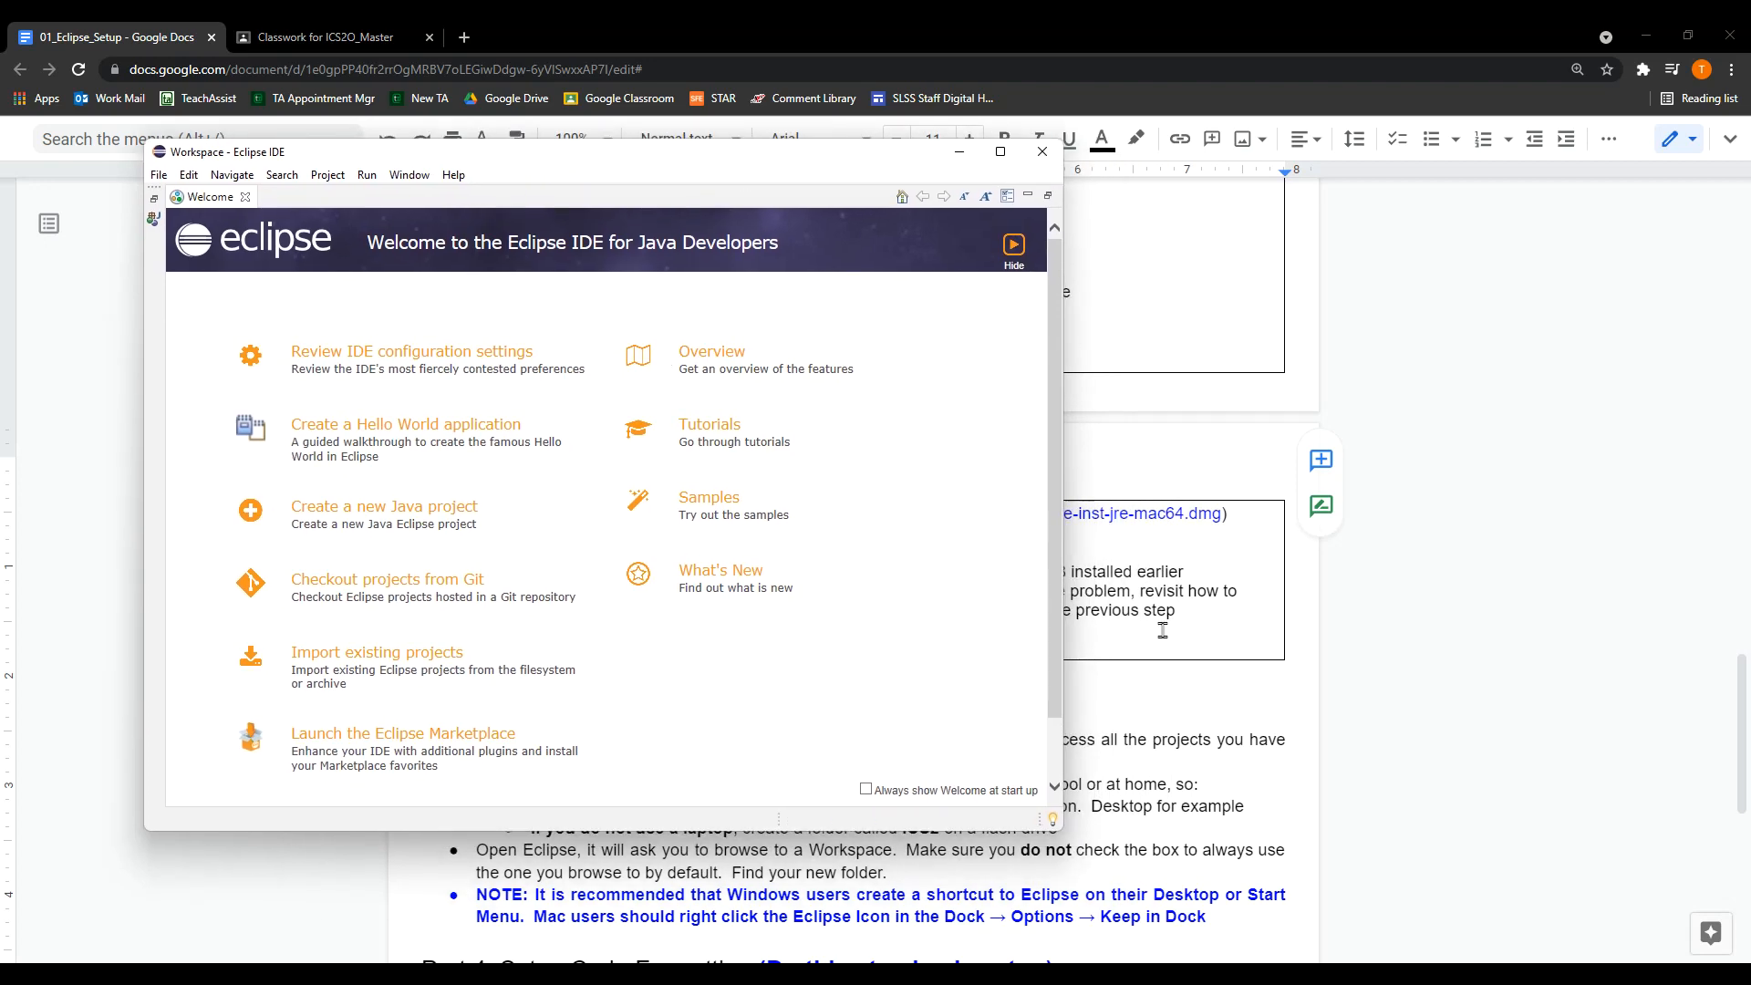
pyautogui.click(959, 152)
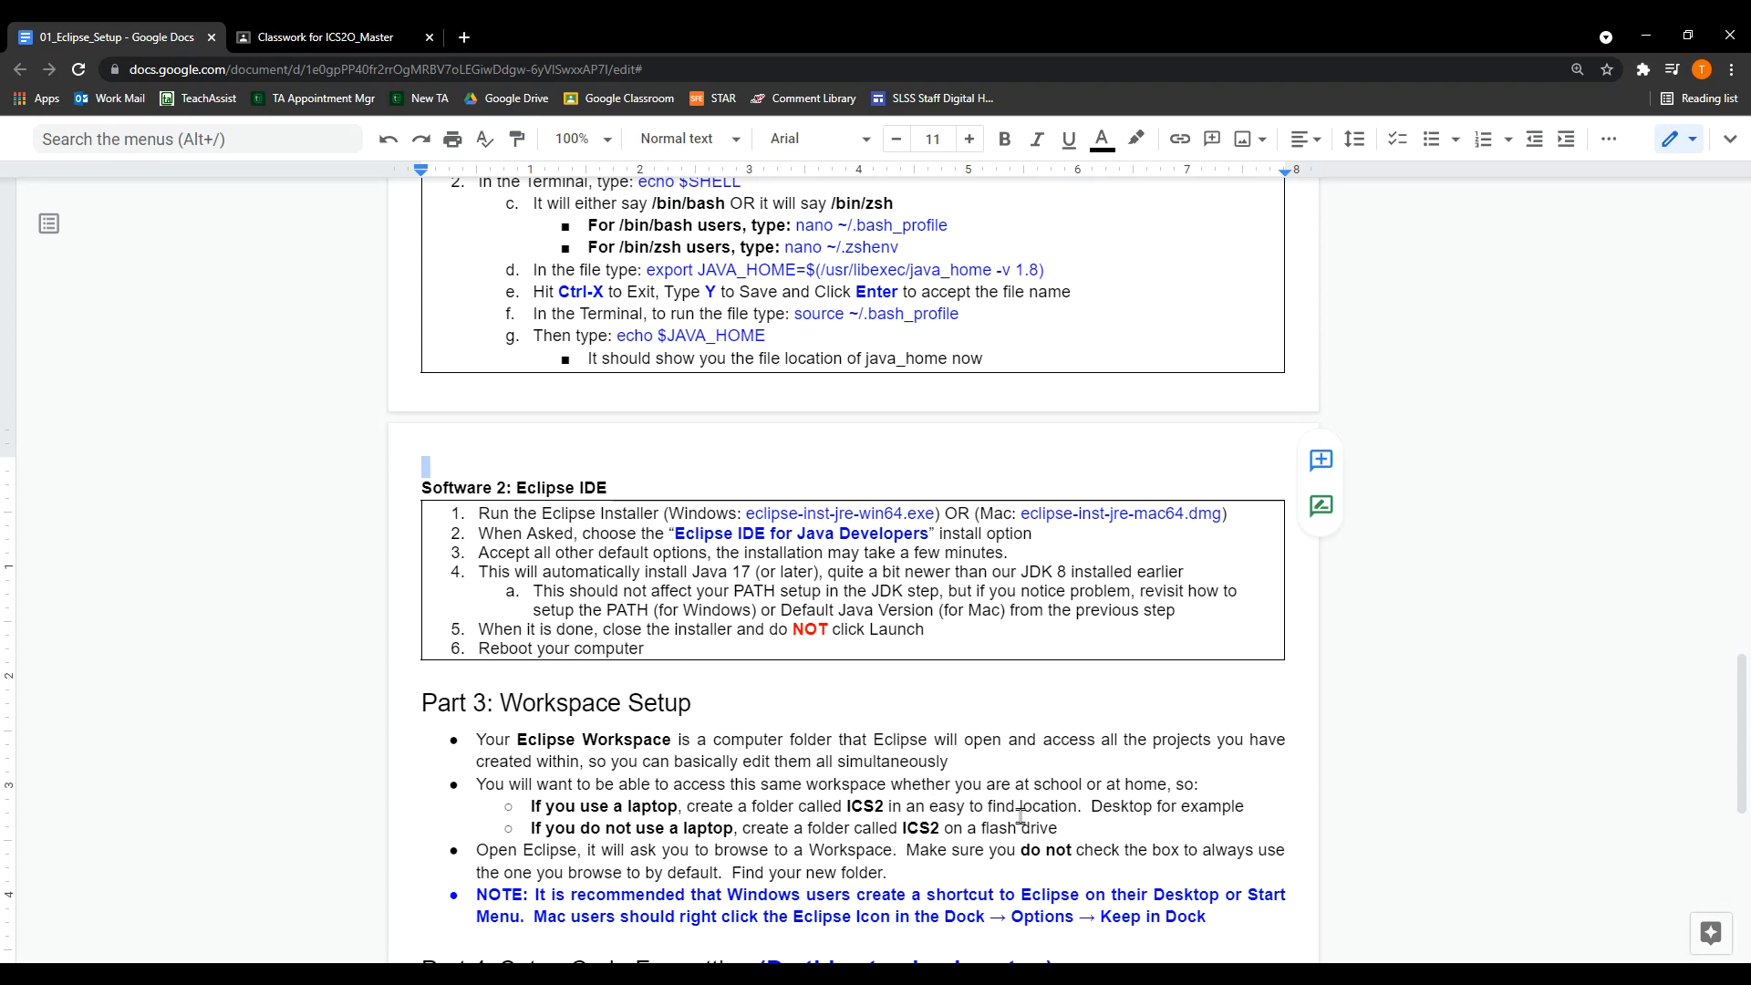
pyautogui.scroll(-4, 1017, 816)
pyautogui.scroll(1, 1022, 815)
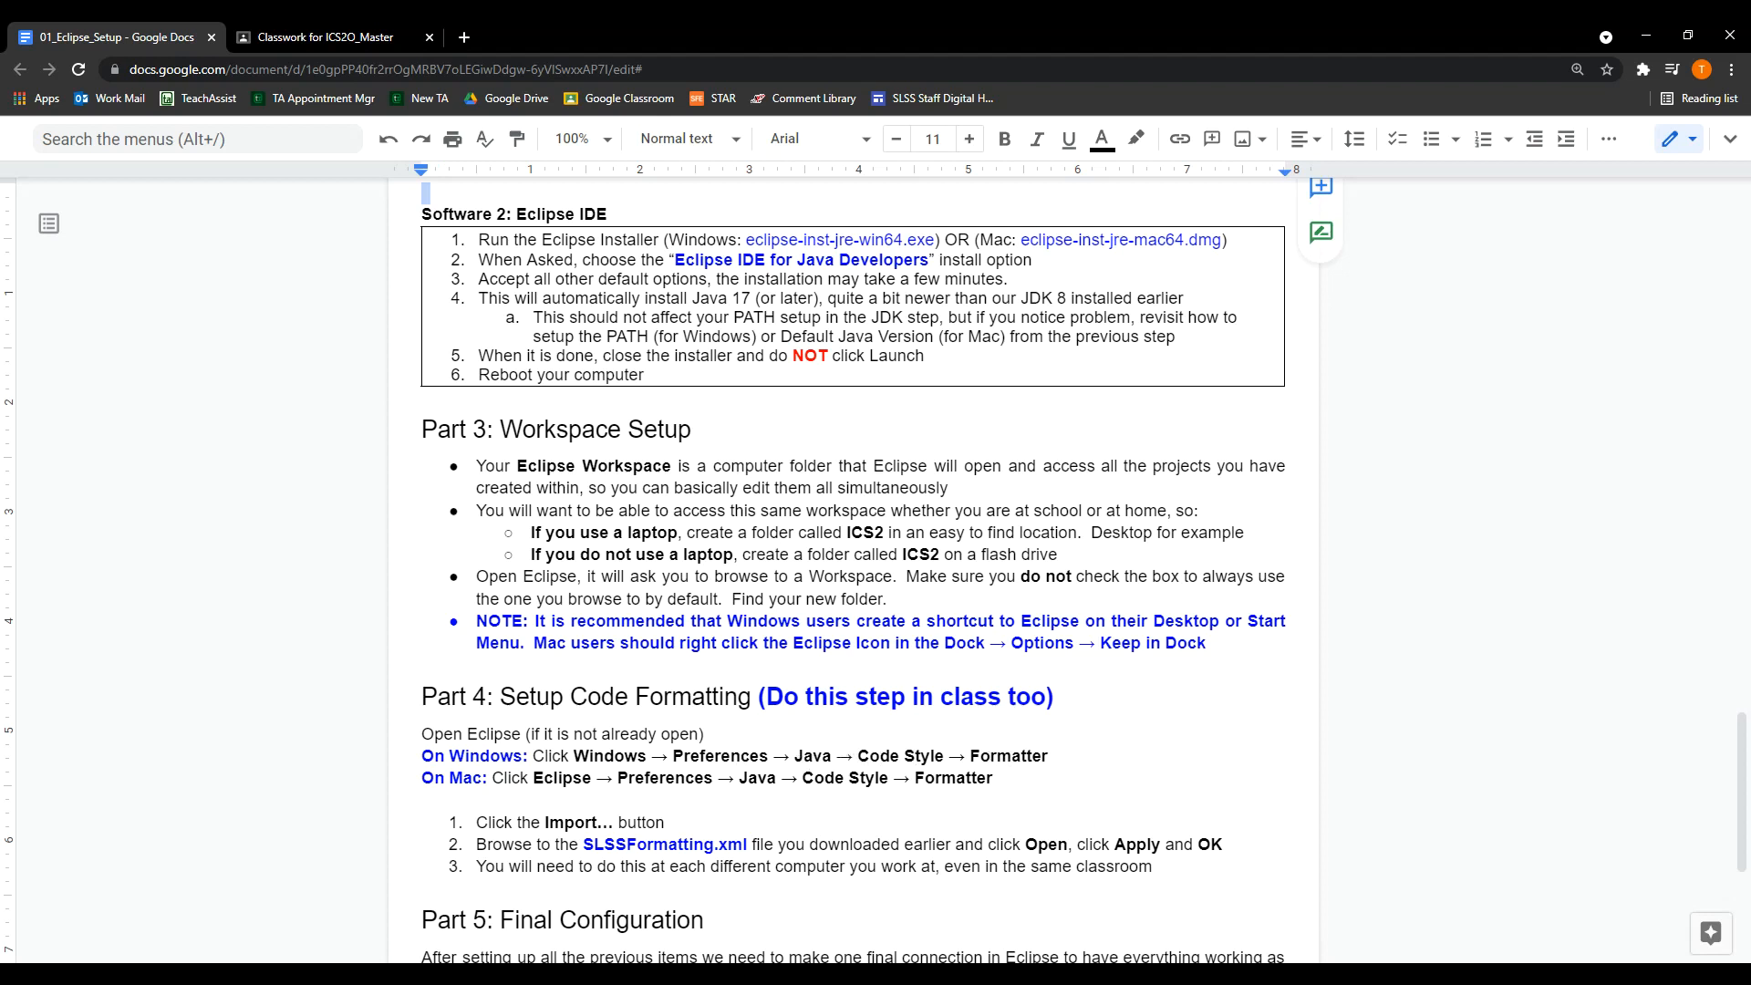
# Restore Eclipse beside the setup document and correct "Windows" to "Window" in the Part 4 path for Windows users
pyautogui.hotkey('alt', 'Tab')
pyautogui.moveTo(623, 146); pyautogui.dragTo(1191, 52)
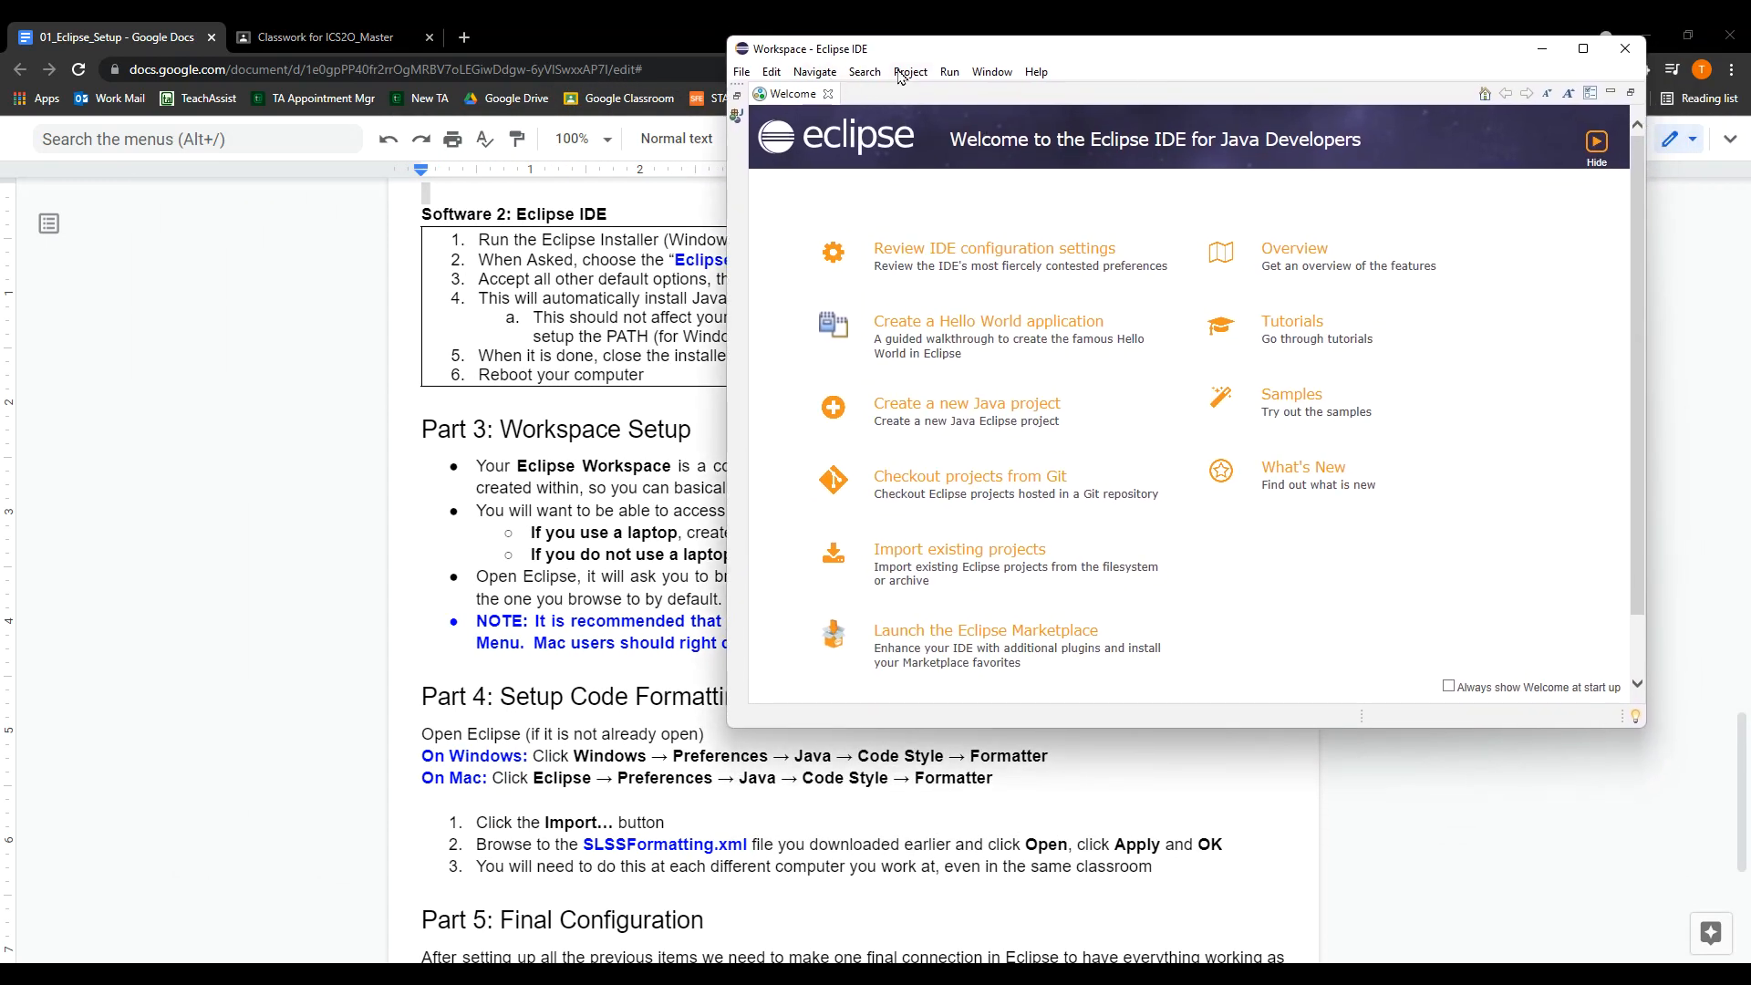
pyautogui.click(986, 77)
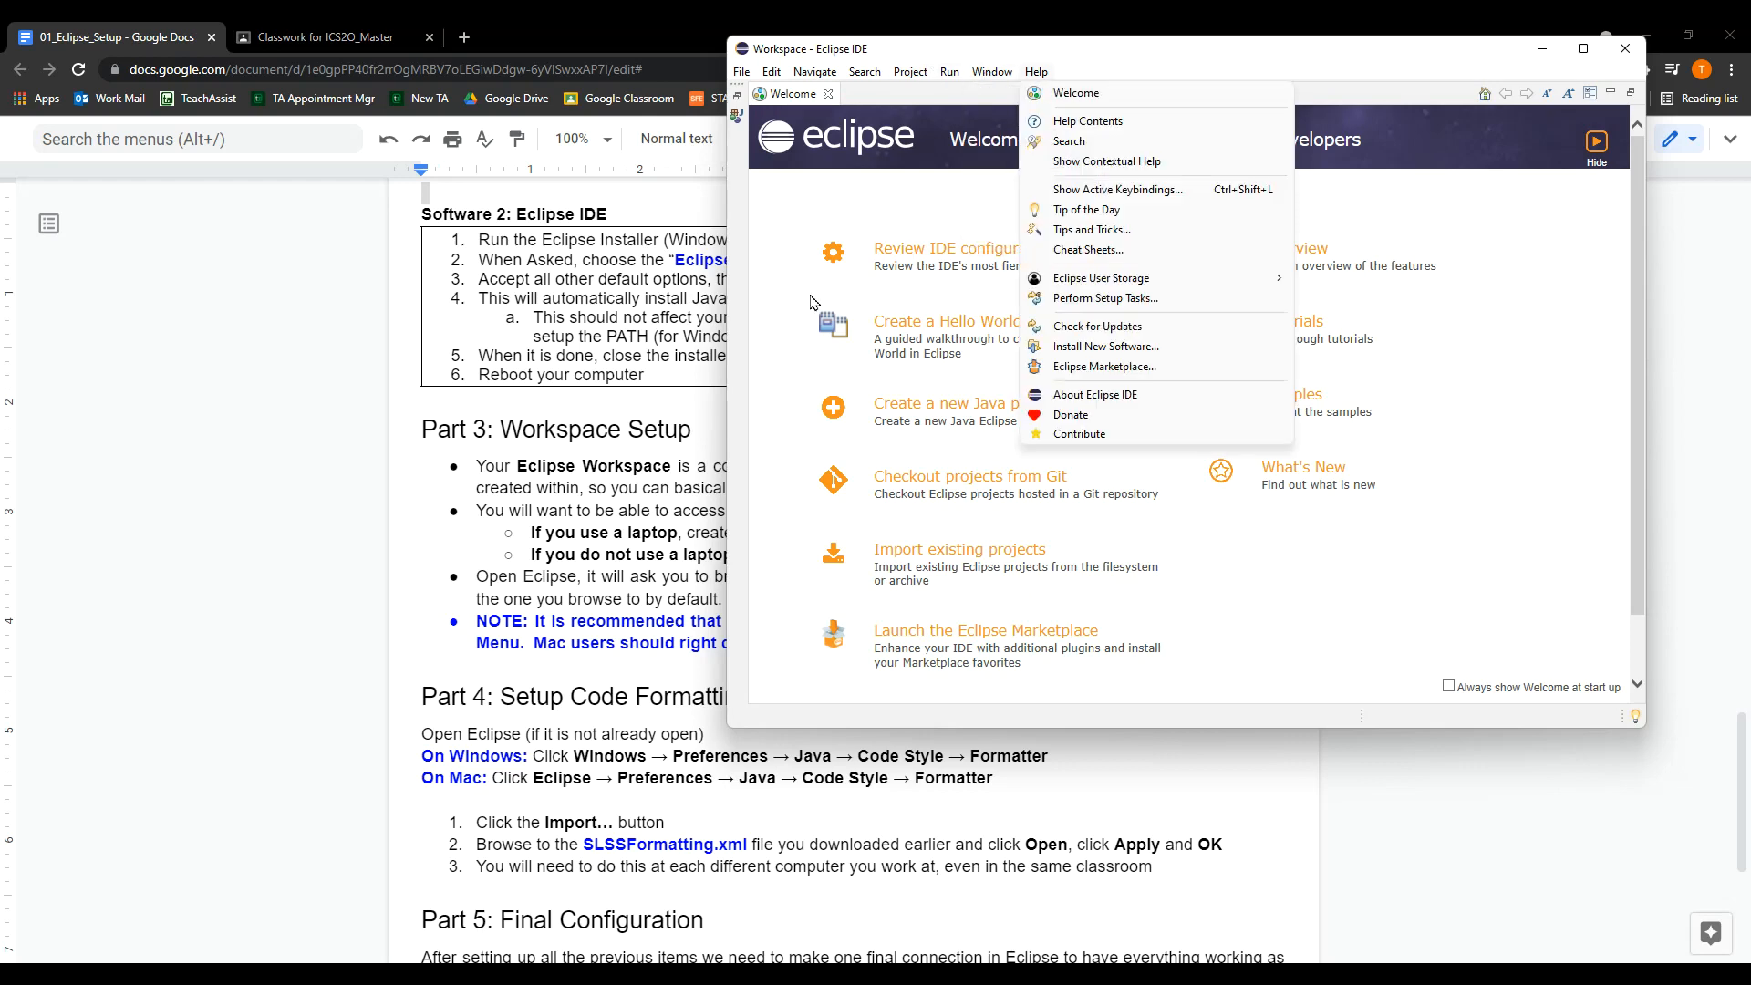
pyautogui.click(649, 762)
pyautogui.press('BackSpace')
# Open Eclipse's Java Code Style Formatter preferences and look through the sample code preview of the built-in profile
pyautogui.hotkey('alt', 'Tab')
pyautogui.click(985, 78)
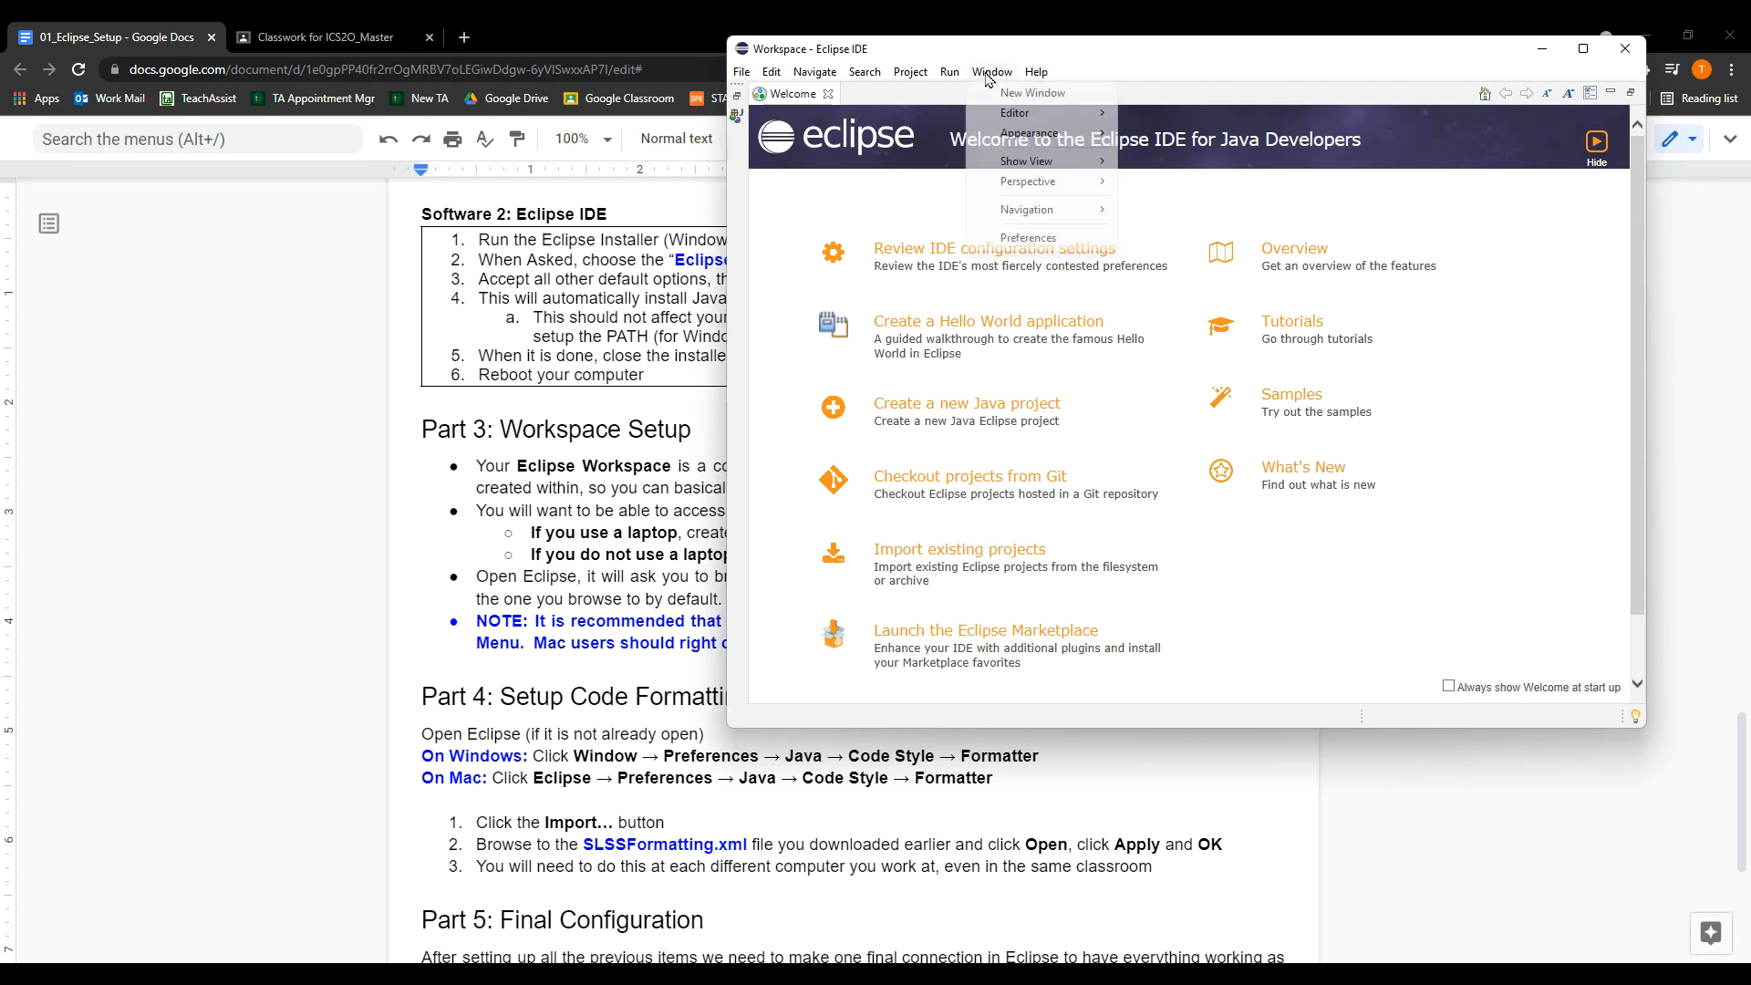
pyautogui.click(1048, 241)
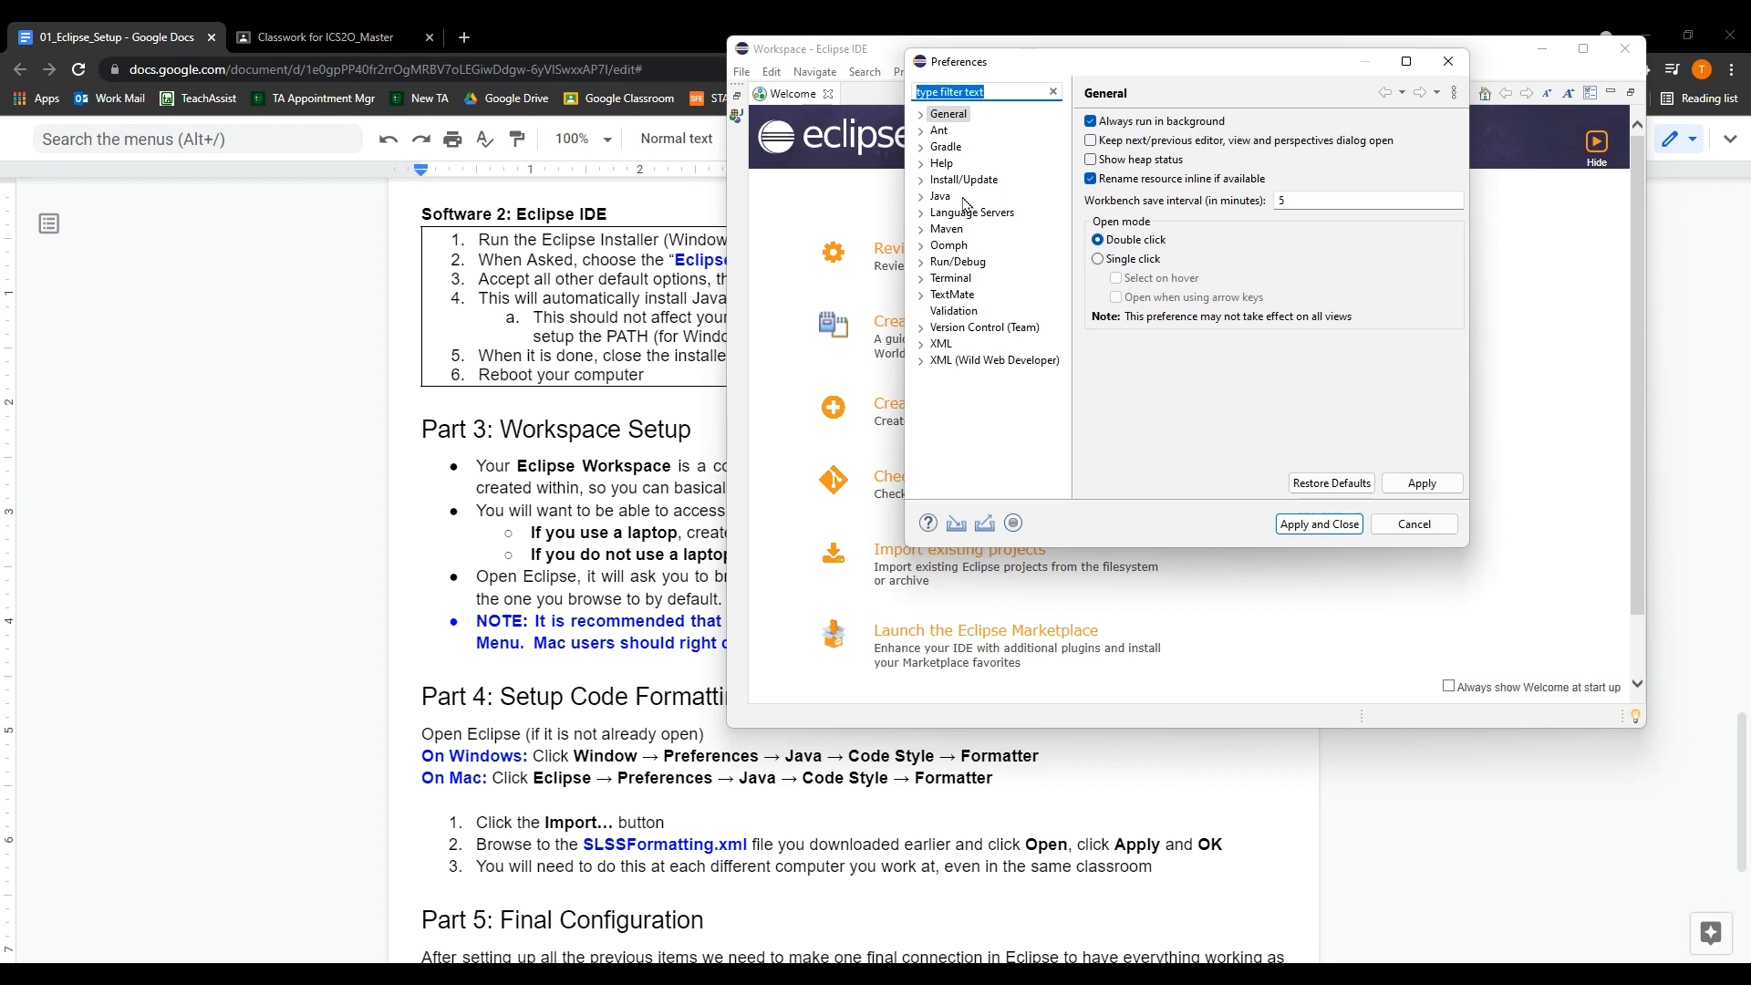
pyautogui.click(923, 198)
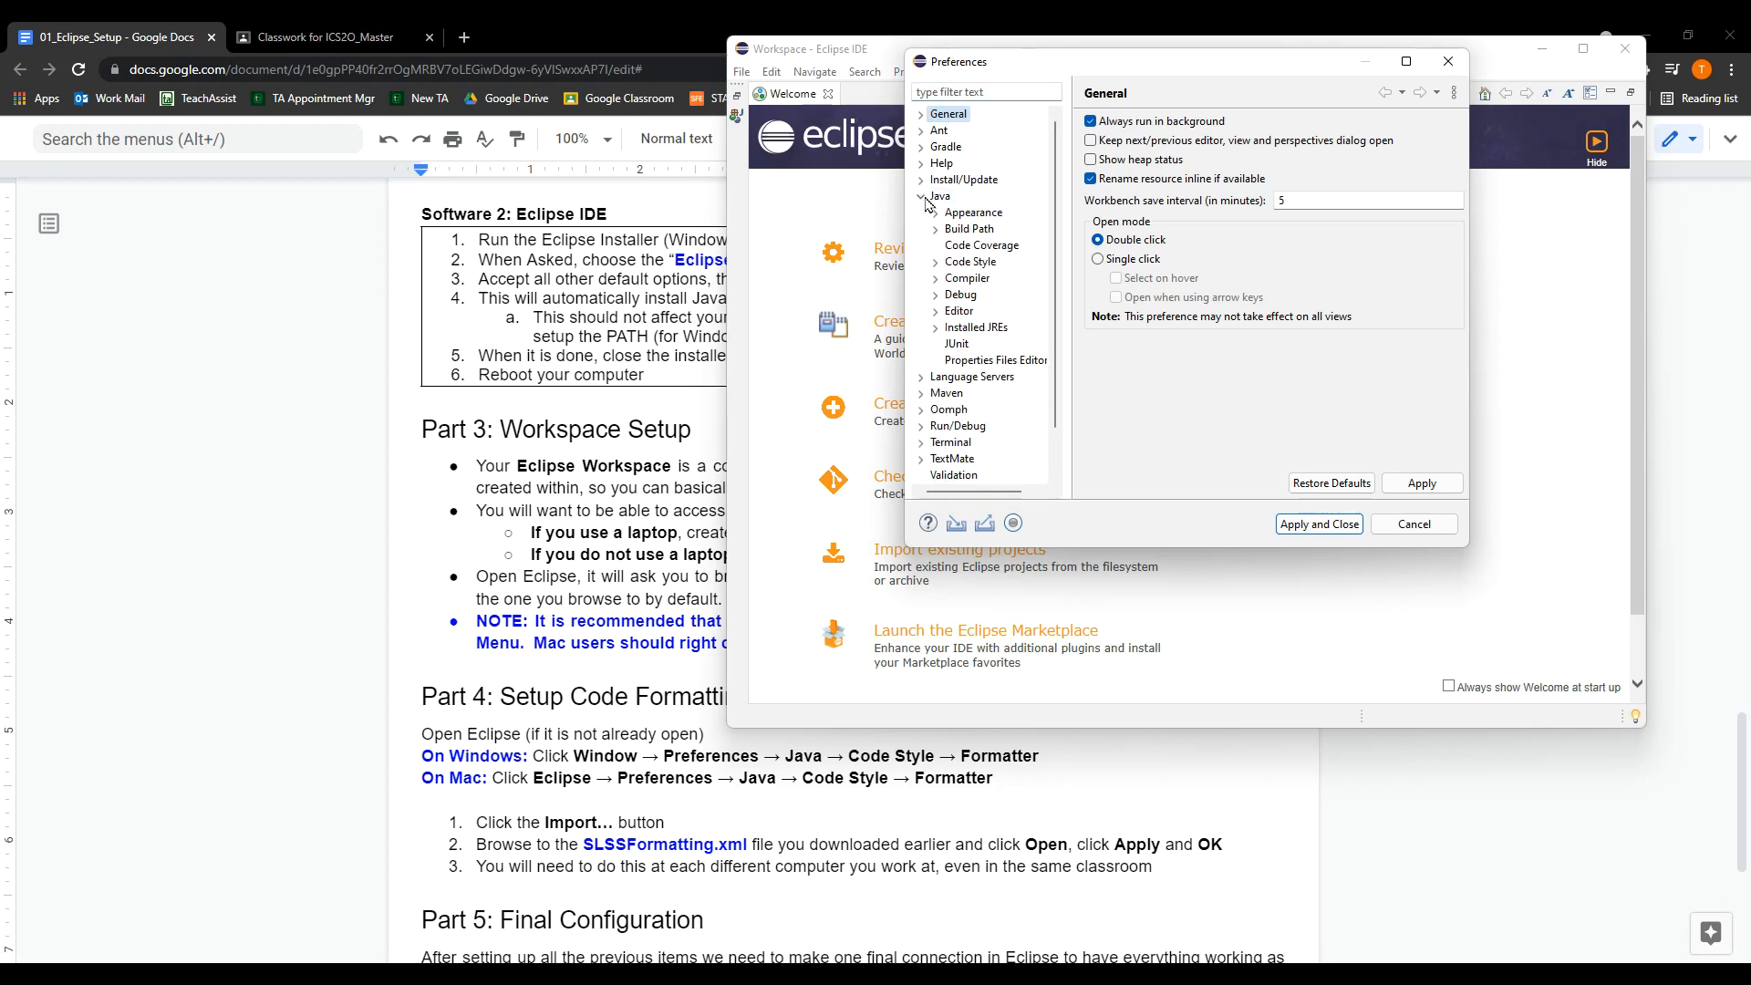
pyautogui.click(936, 263)
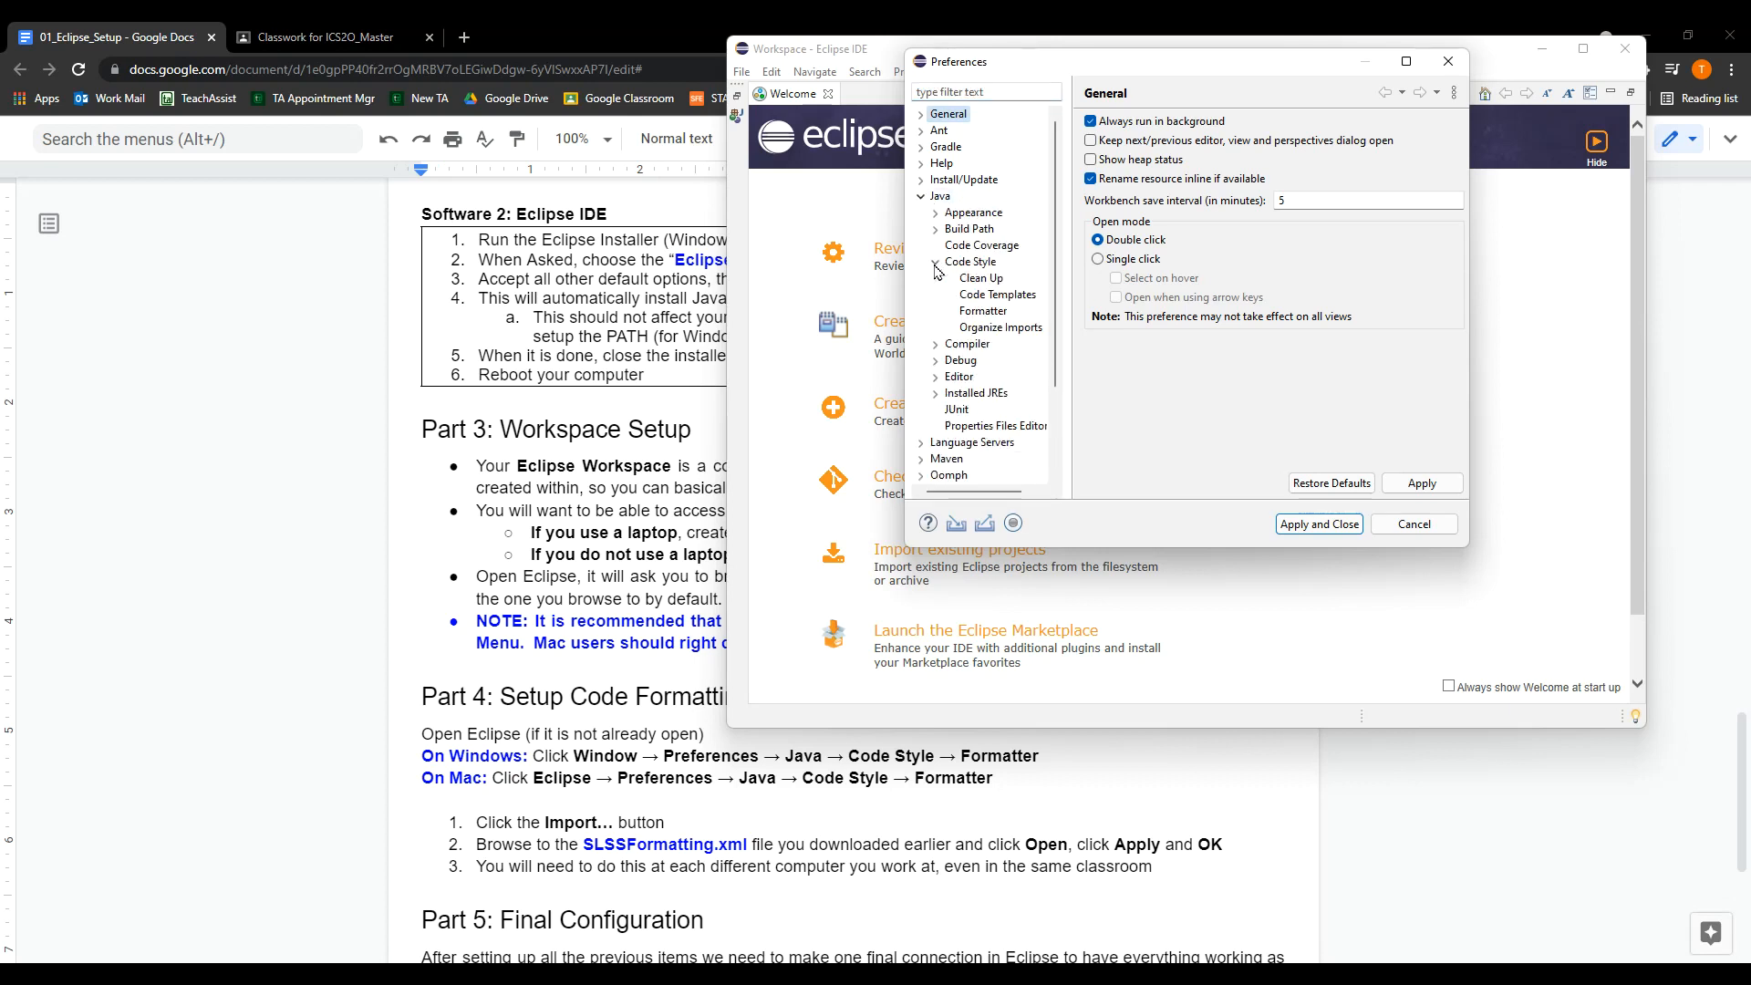
pyautogui.click(974, 313)
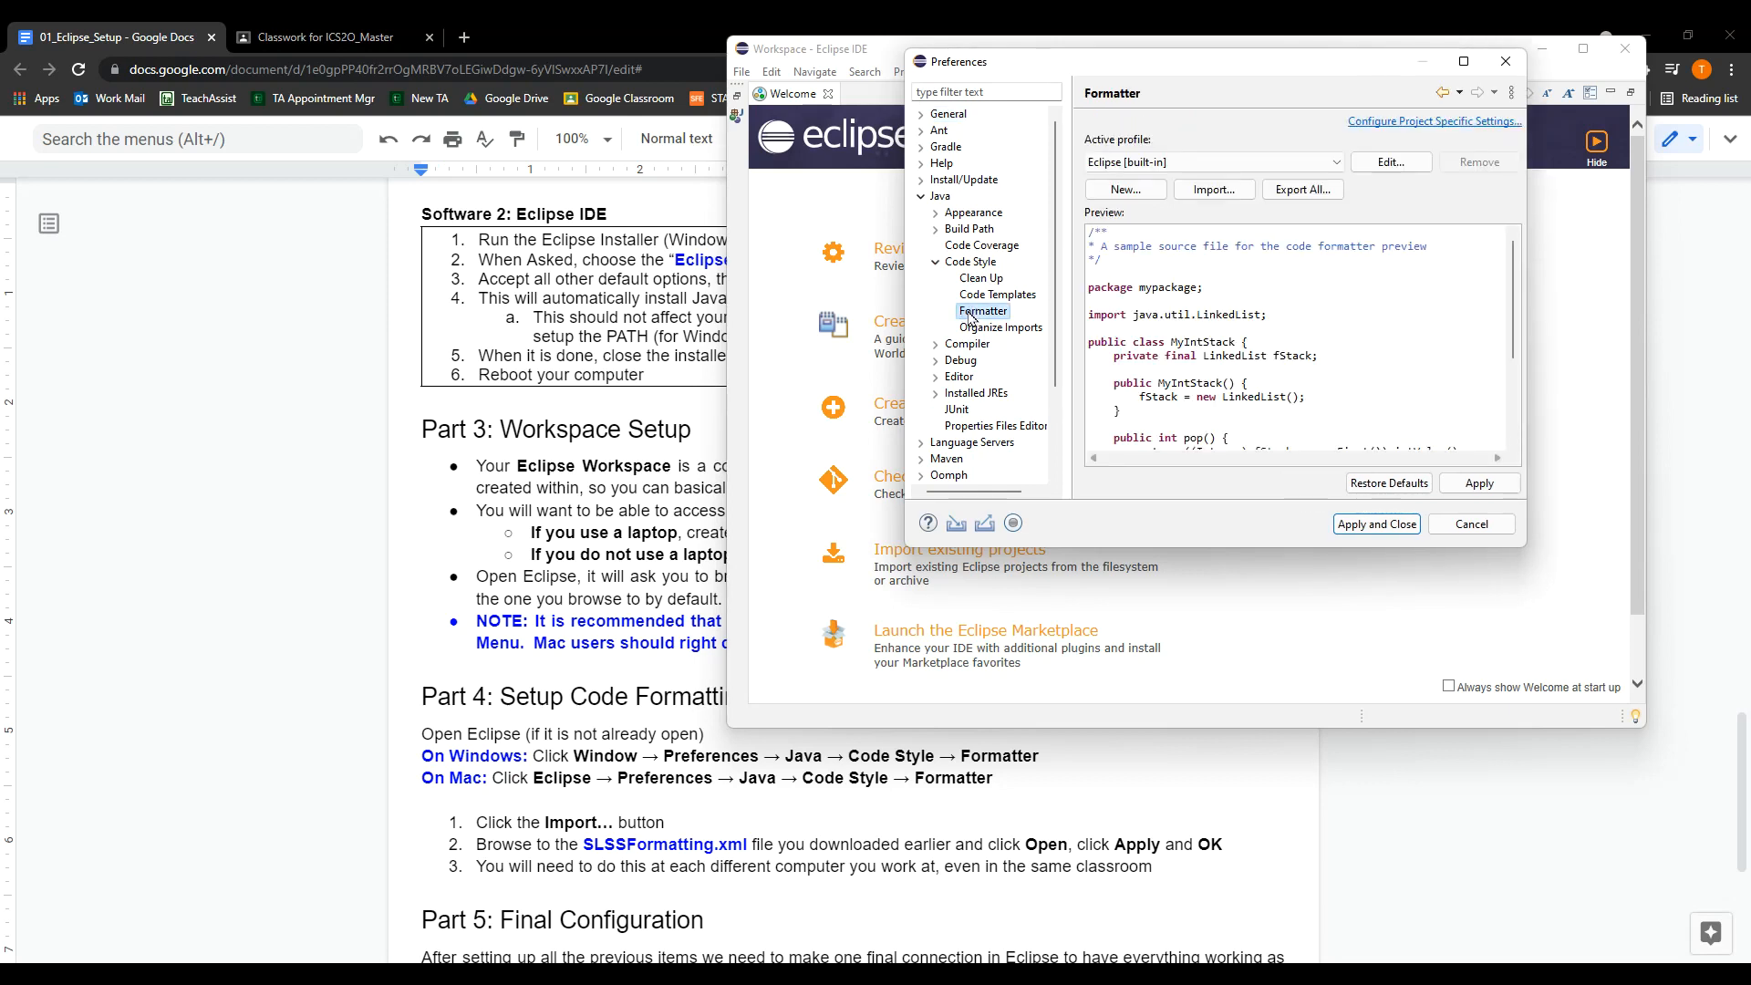
pyautogui.scroll(-2, 1307, 337)
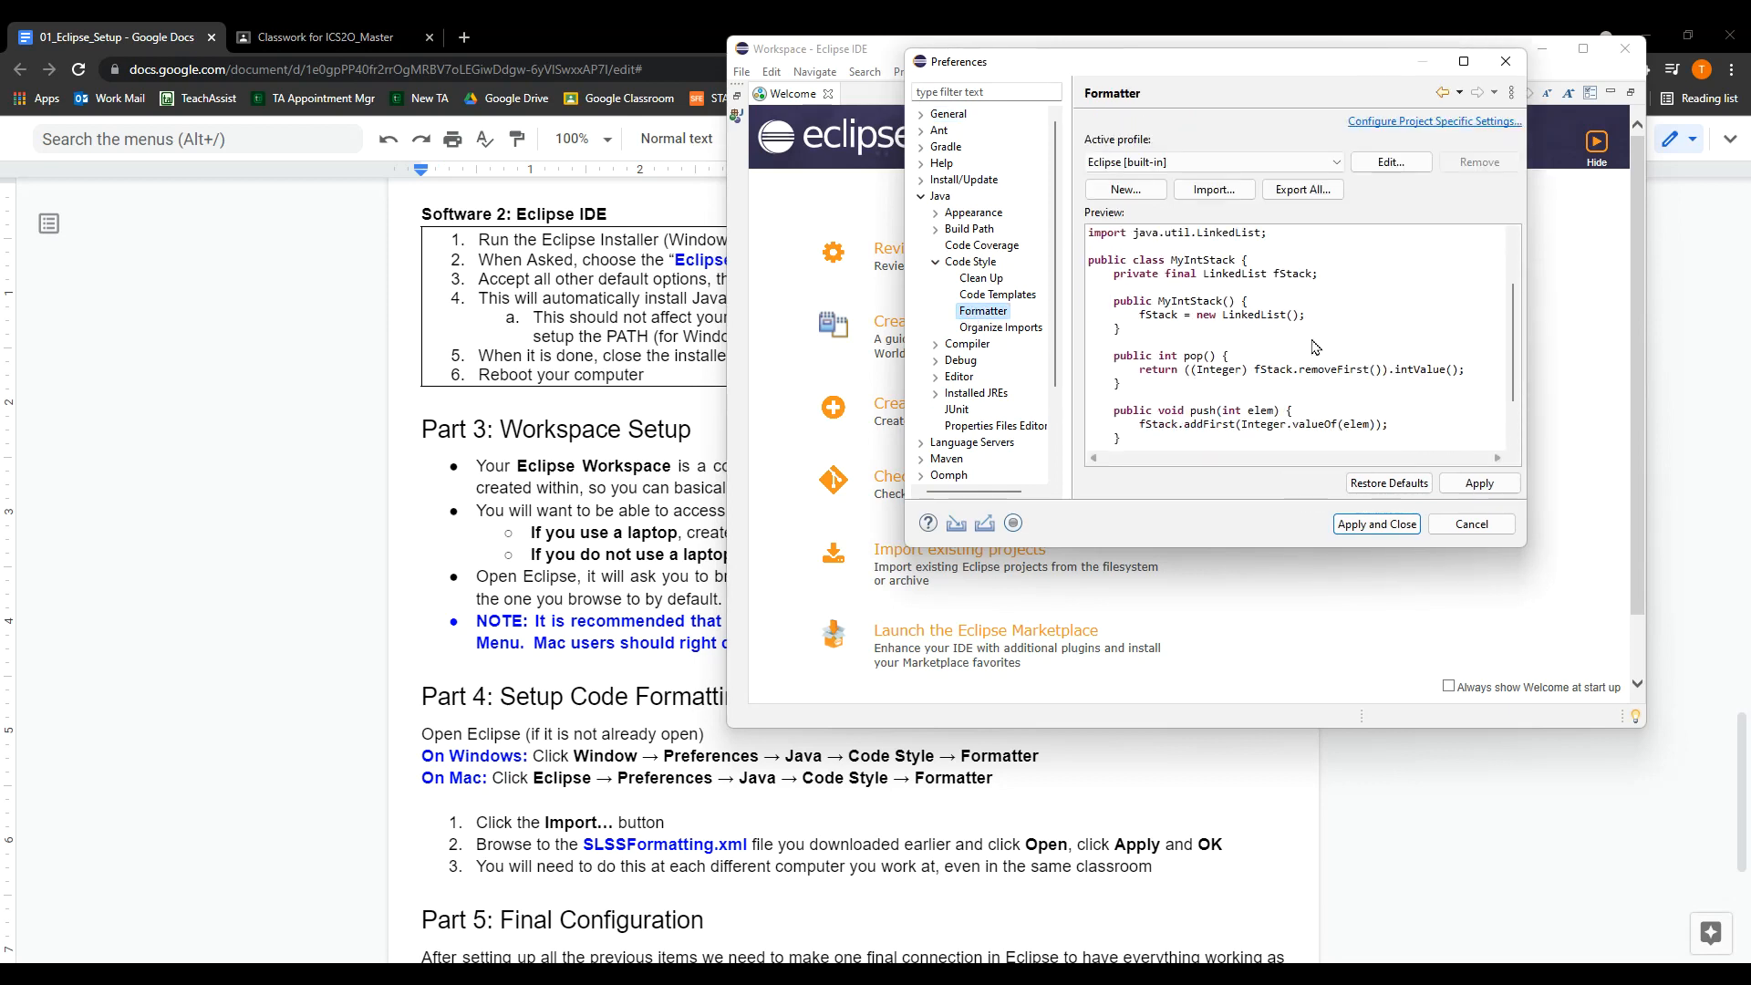
pyautogui.moveTo(1516, 348); pyautogui.dragTo(1507, 391)
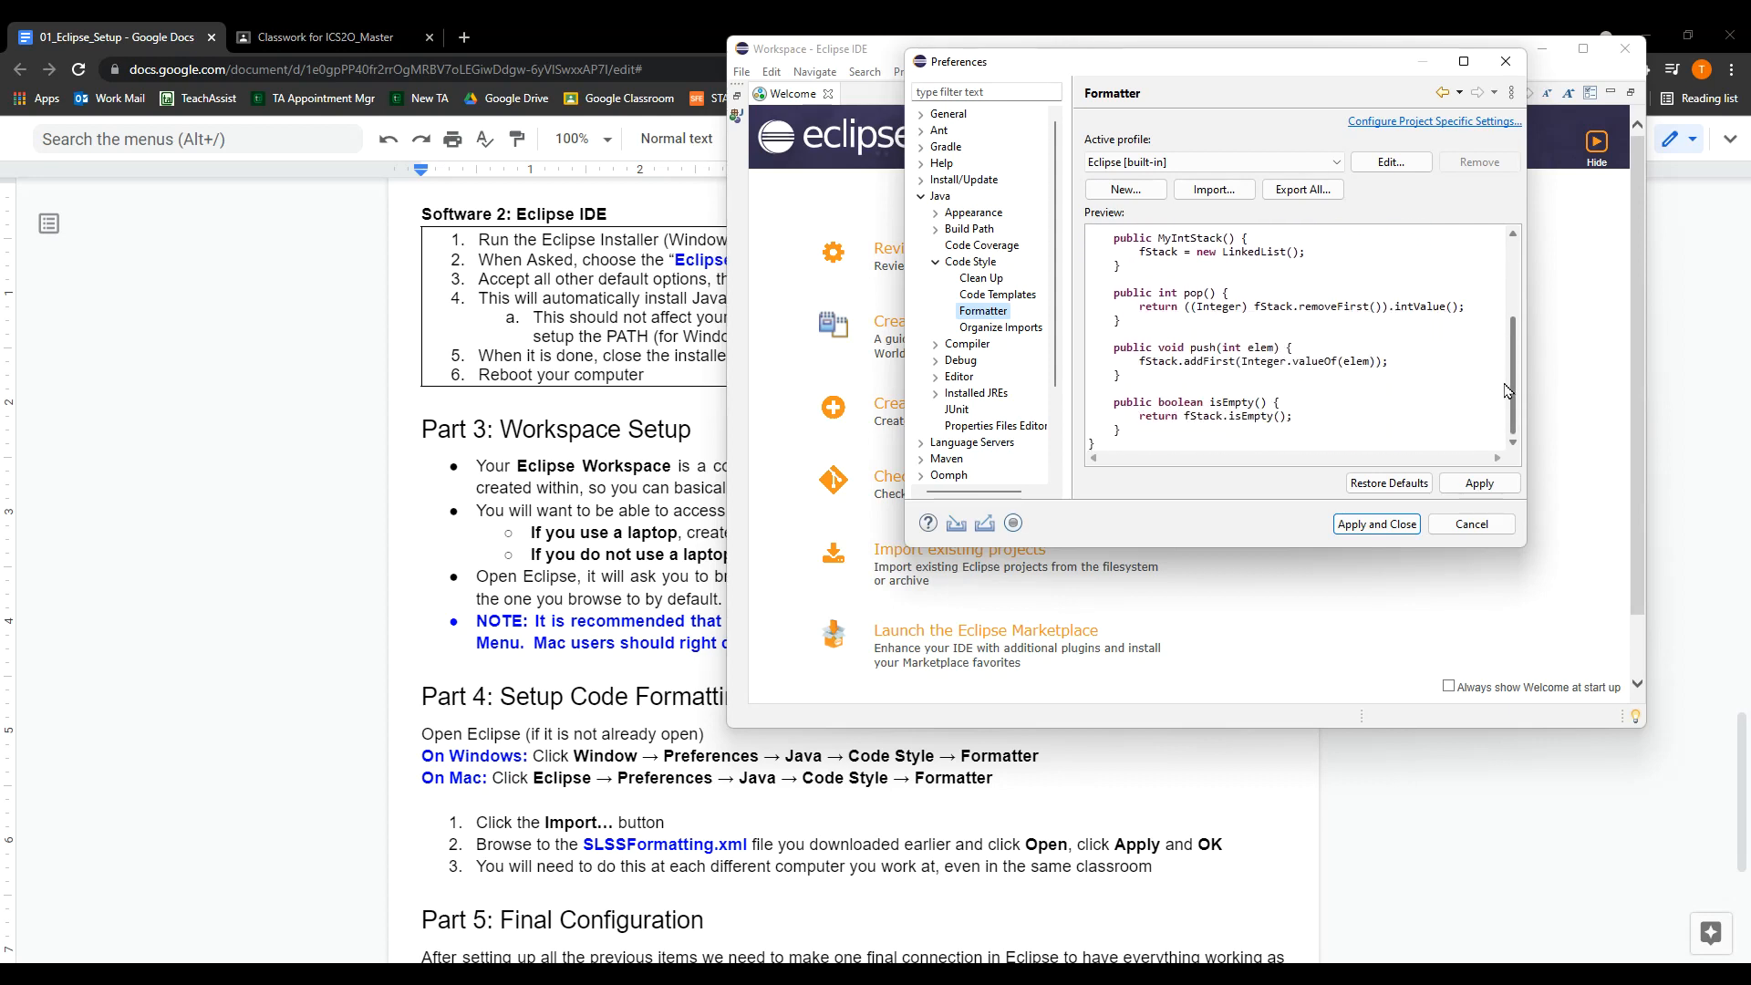
pyautogui.moveTo(1507, 390); pyautogui.dragTo(1508, 301)
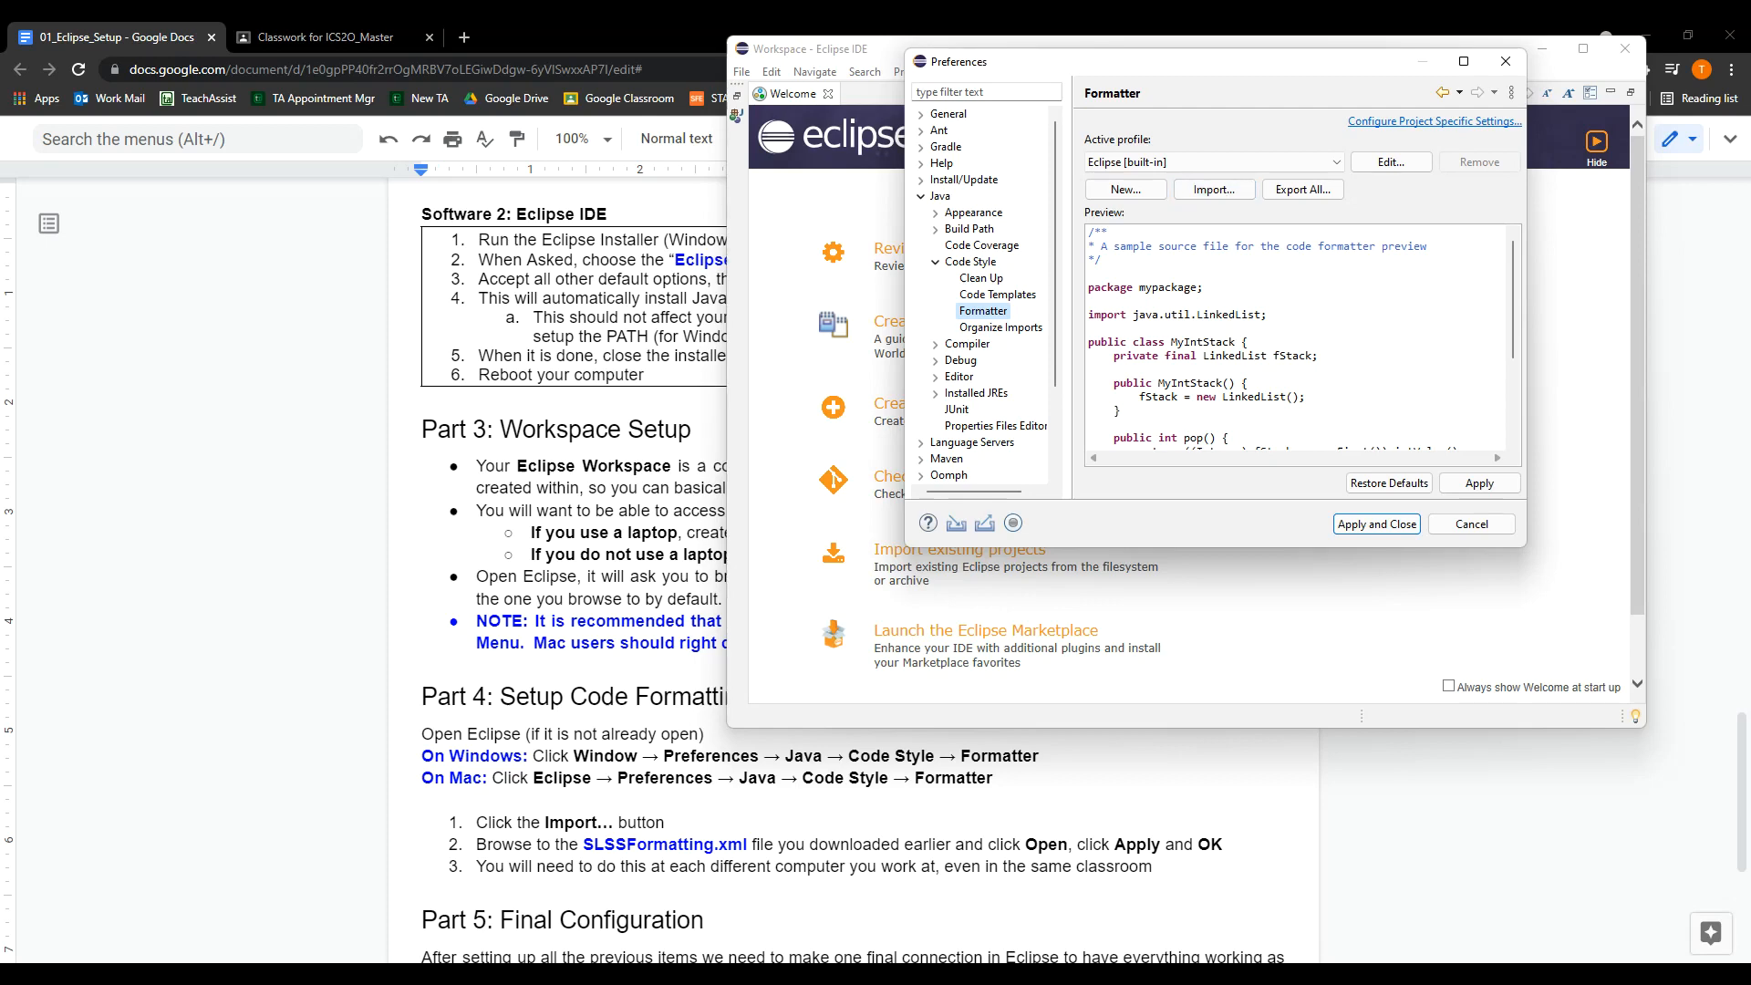
# Import SLSSFormatting.xml from the EclipseSetup folder as the formatter profile, then apply it and close the preferences
pyautogui.click(1205, 189)
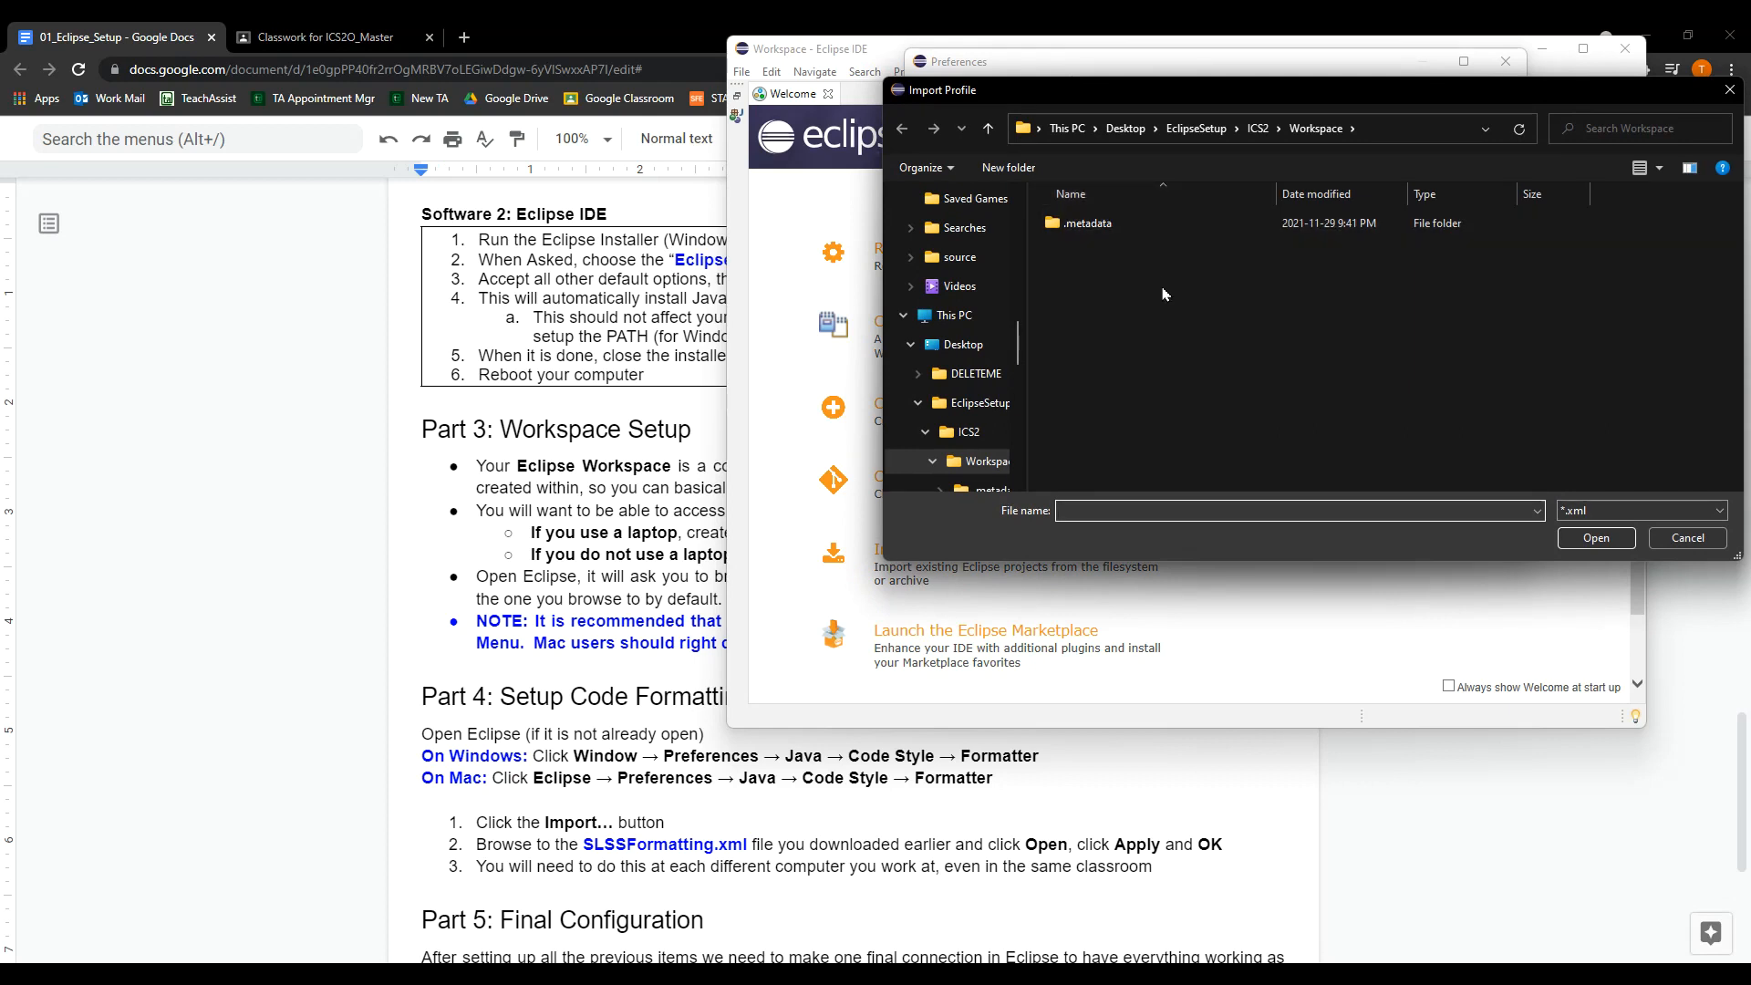
pyautogui.click(1195, 127)
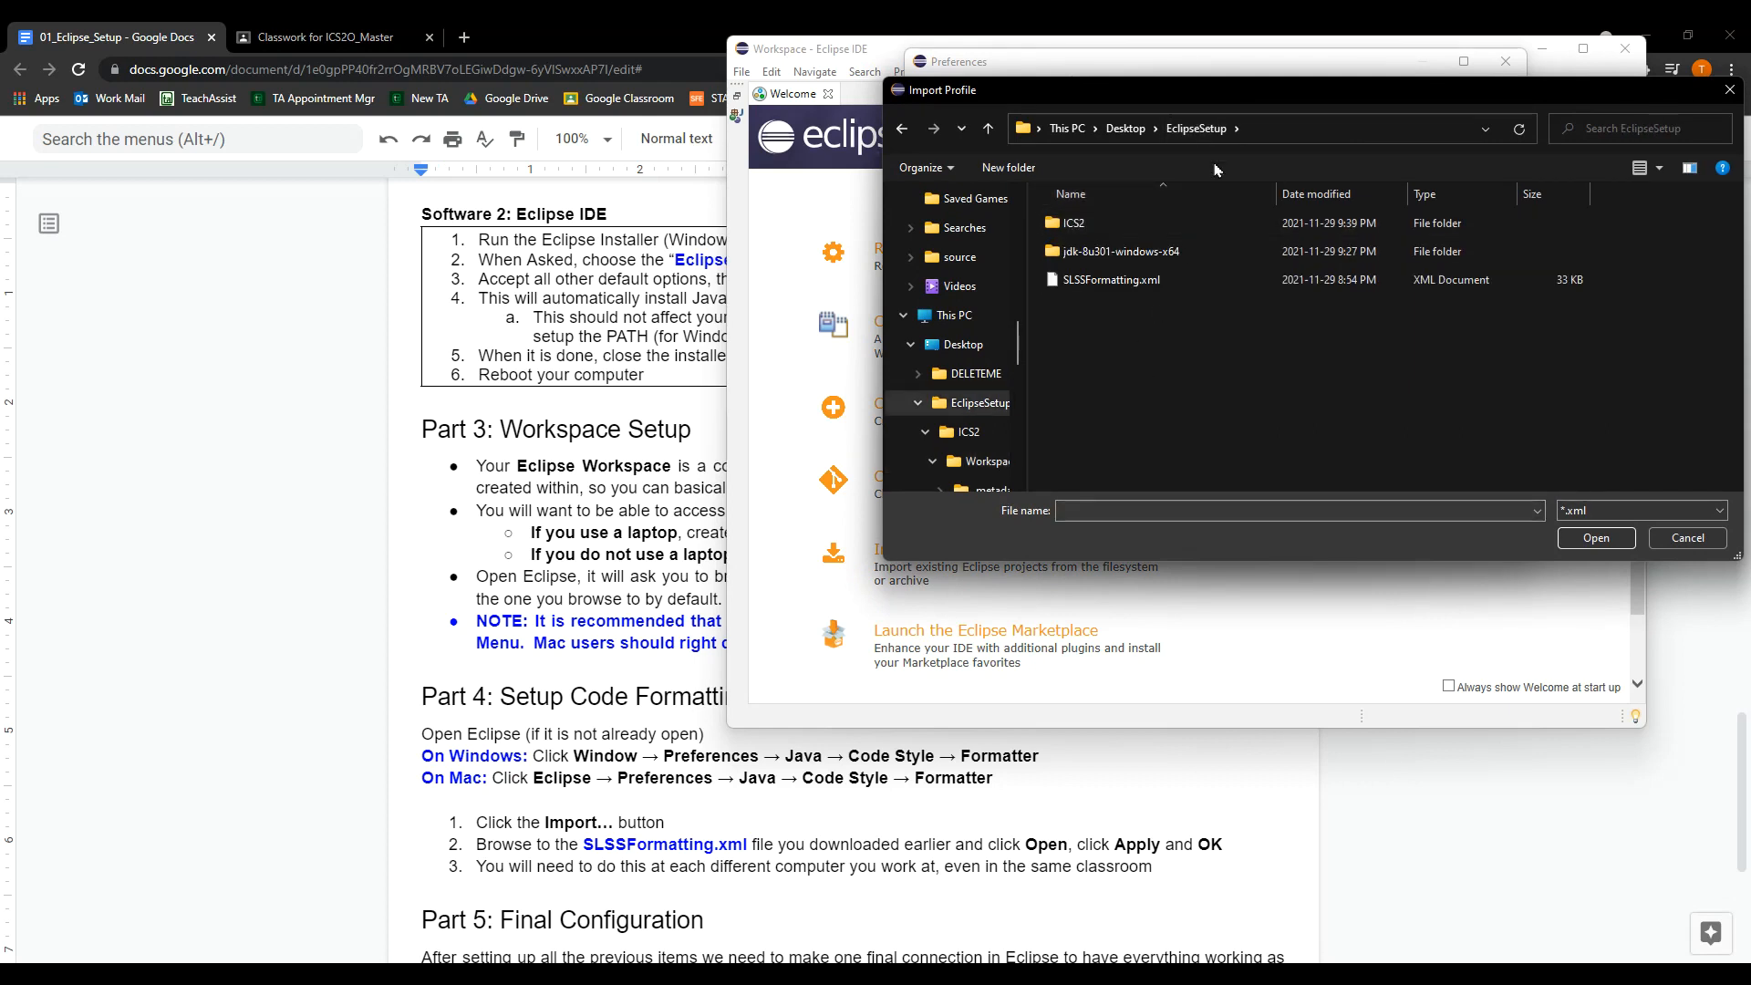
pyautogui.click(1118, 285)
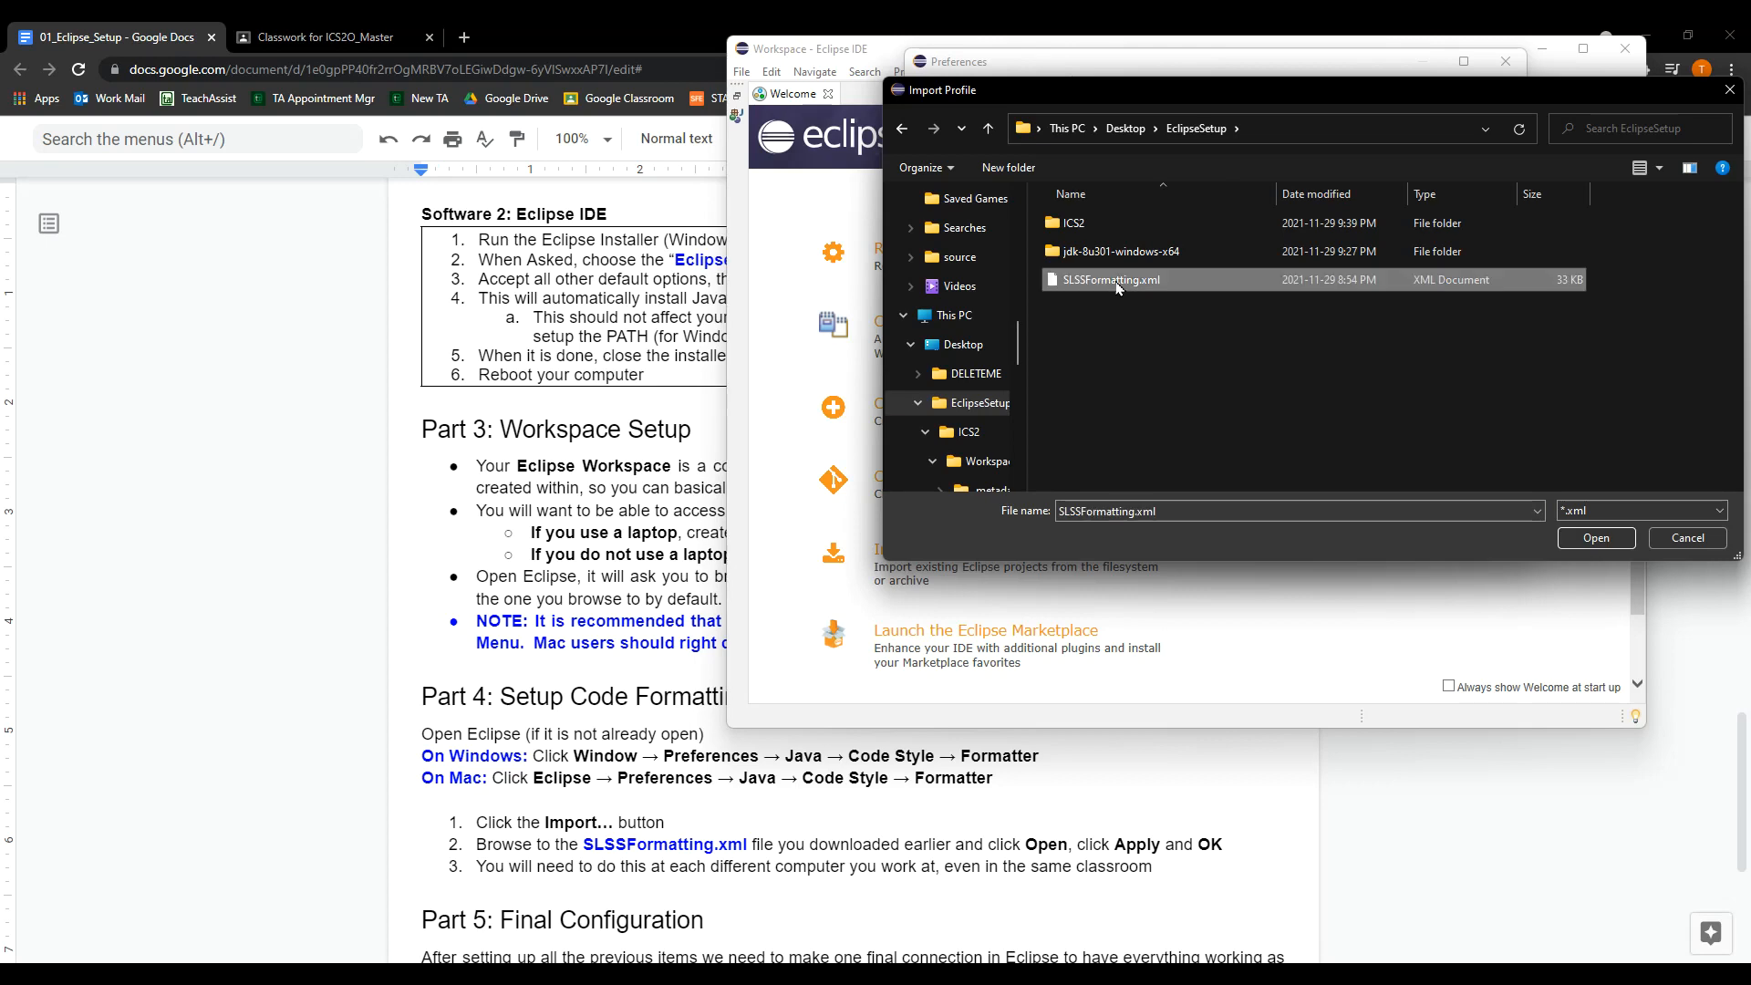
pyautogui.click(1596, 538)
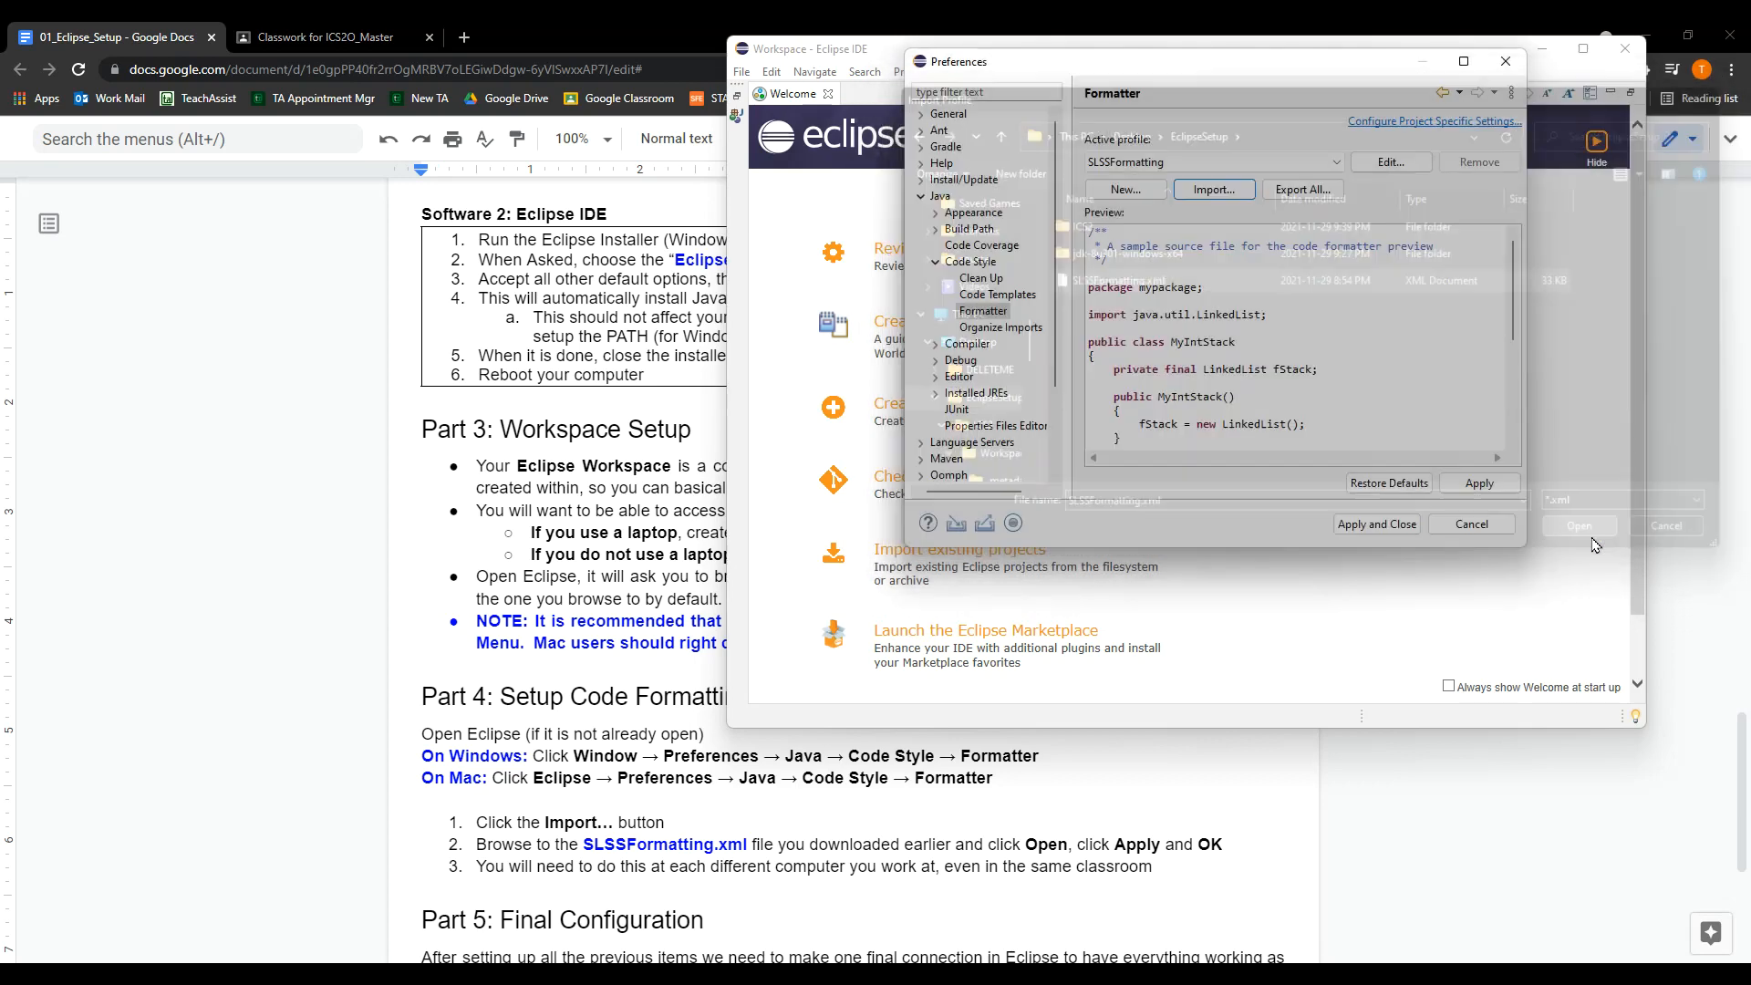
pyautogui.moveTo(1517, 292); pyautogui.dragTo(1502, 394)
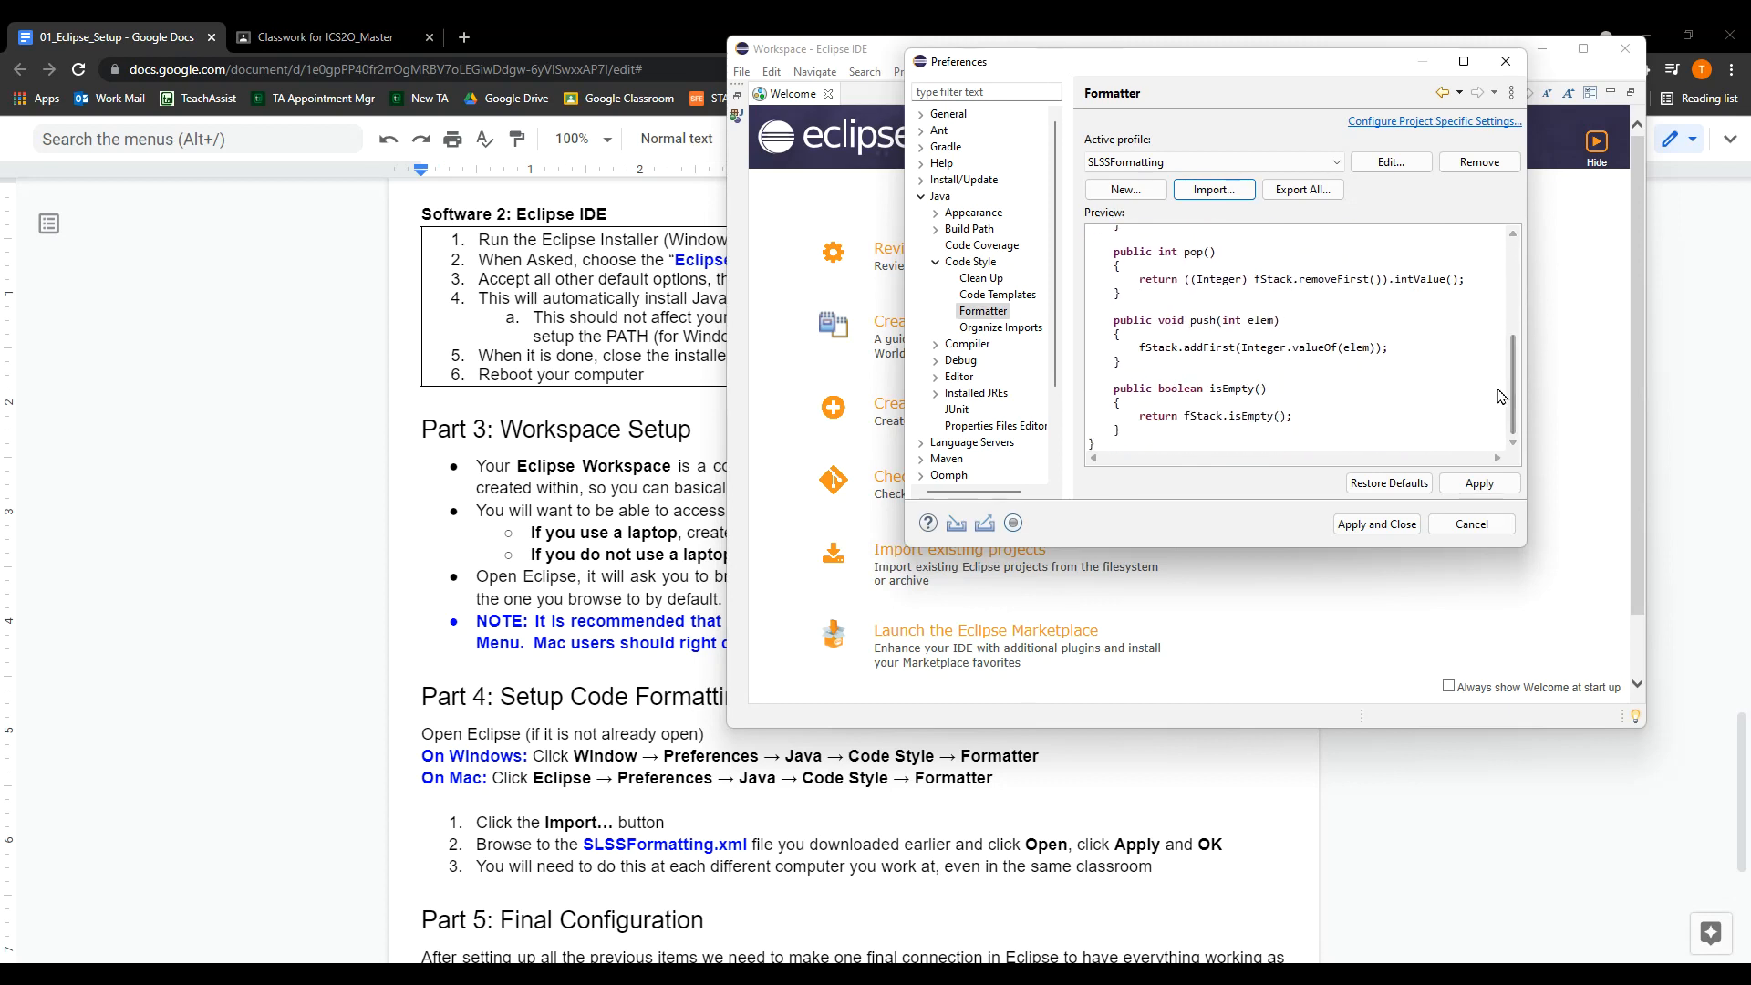
pyautogui.click(1480, 488)
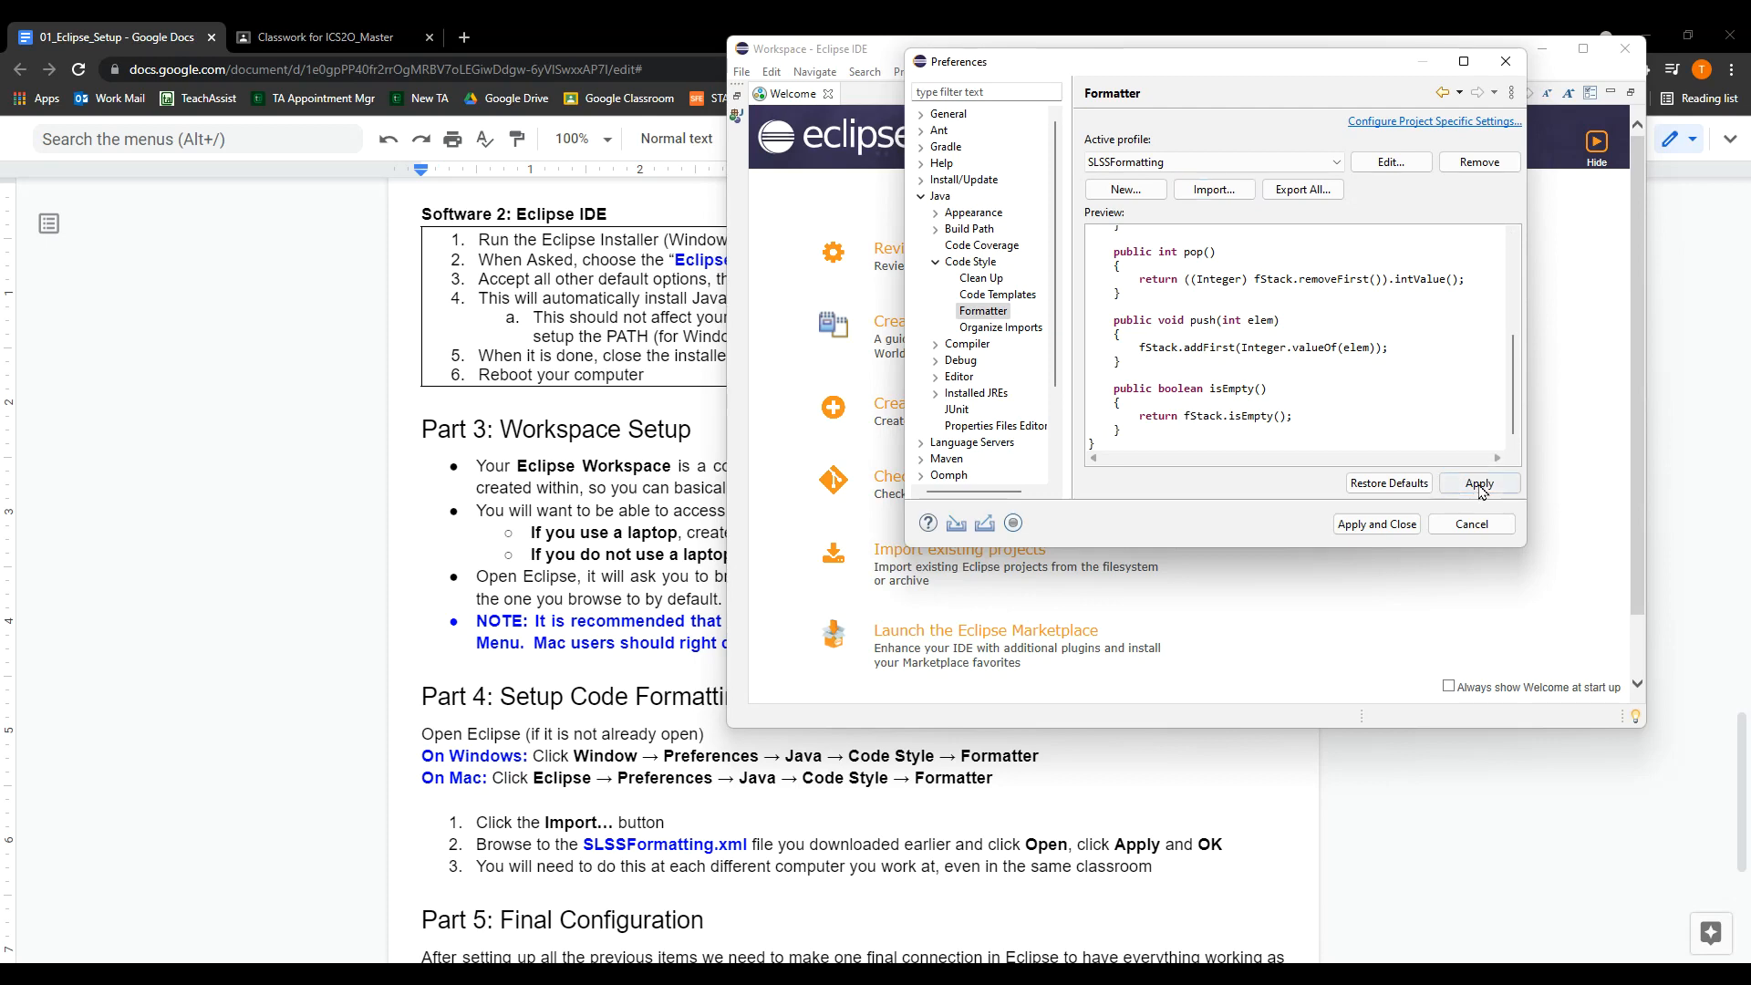
pyautogui.click(1376, 527)
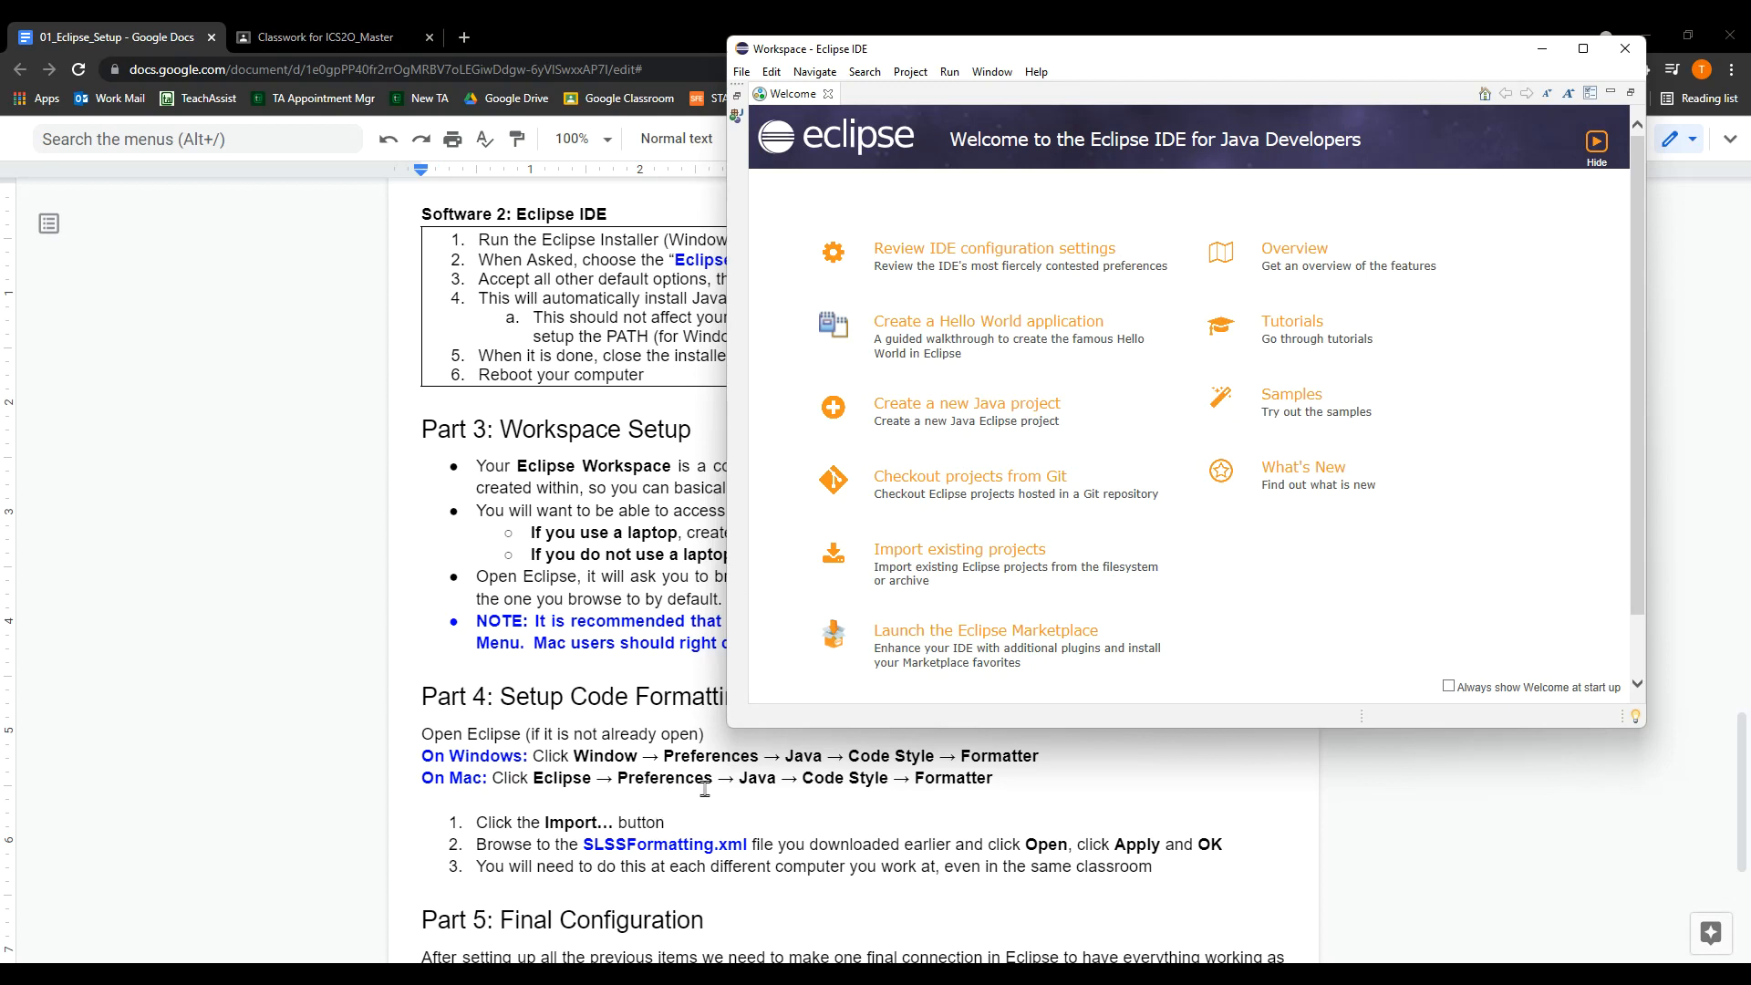
# Read the Part 5 Final Configuration instructions in the setup document and move the Eclipse window off the text
pyautogui.scroll(-2, 677, 825)
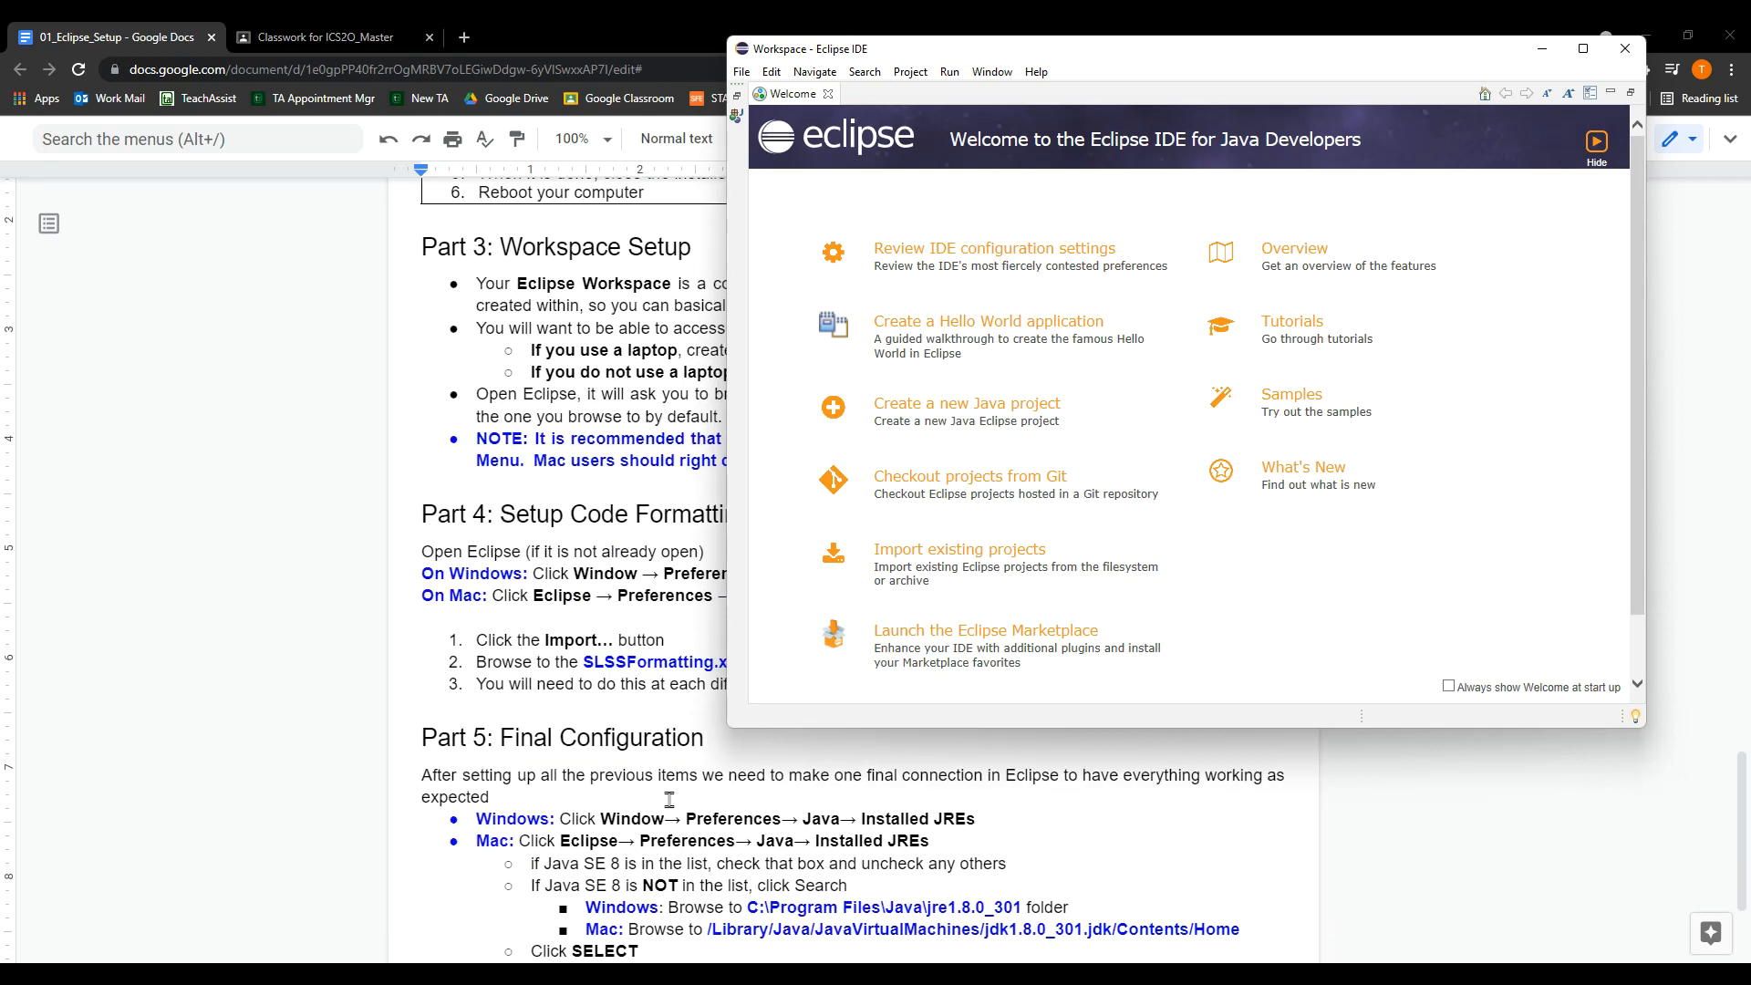
pyautogui.scroll(-2, 669, 799)
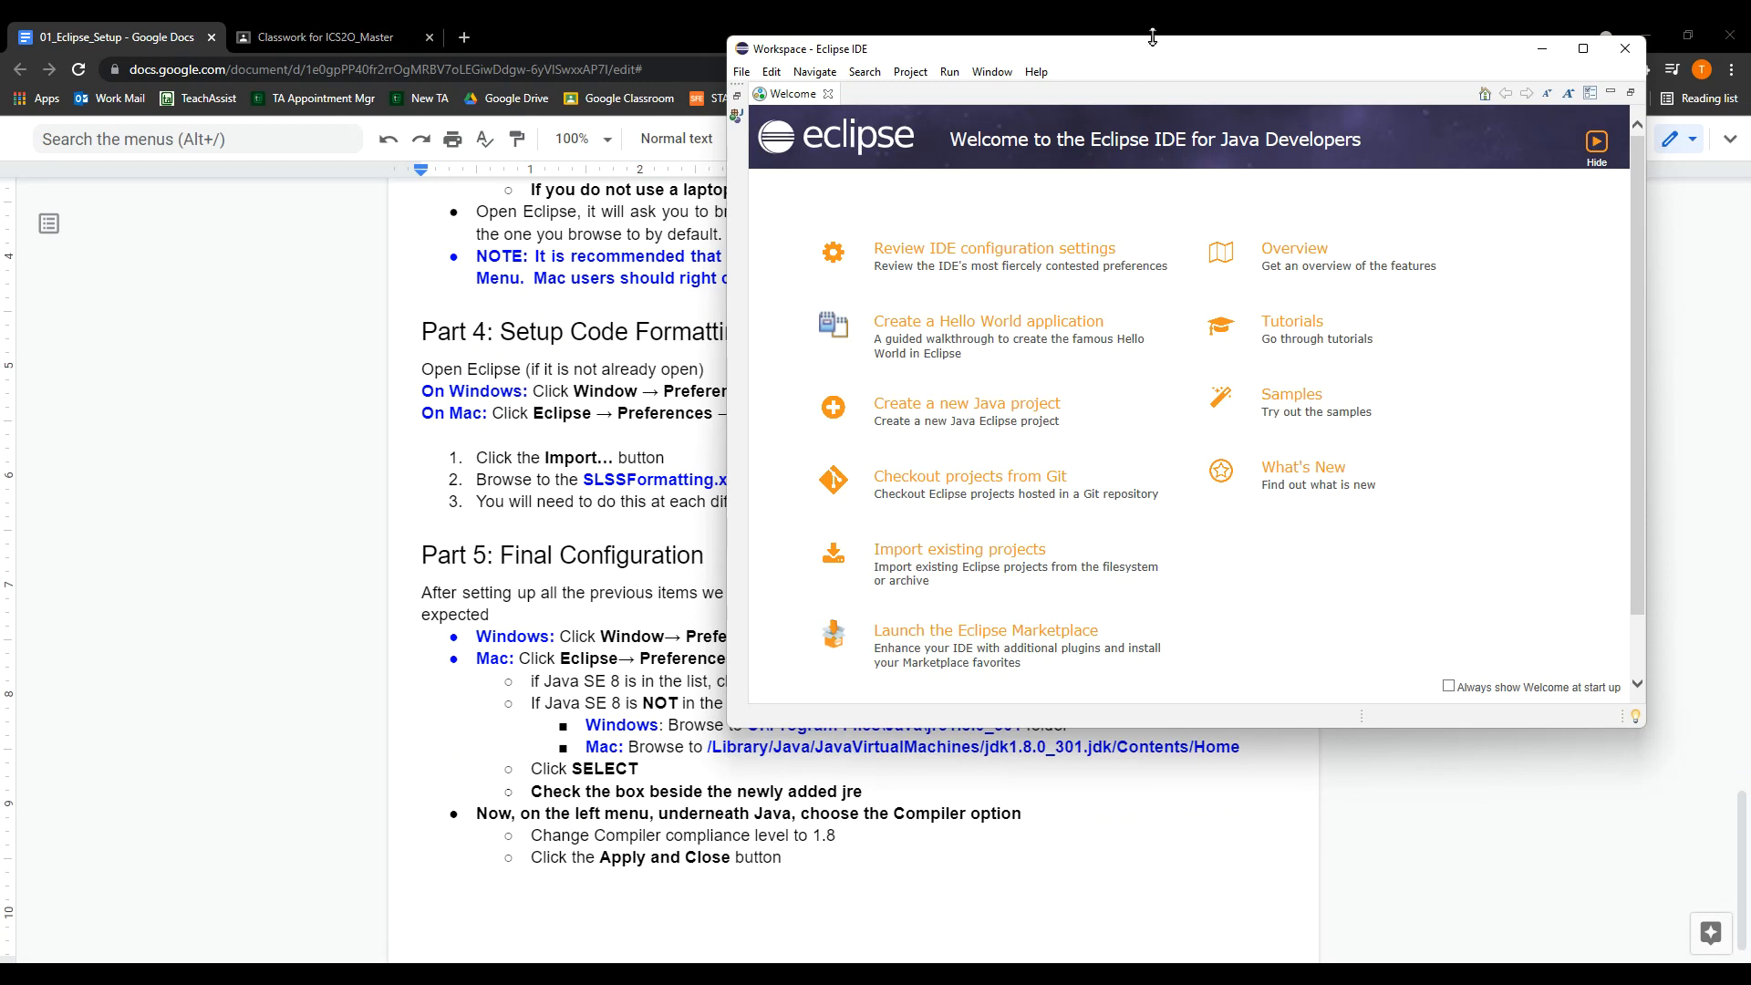
pyautogui.moveTo(1173, 55); pyautogui.dragTo(1247, 49)
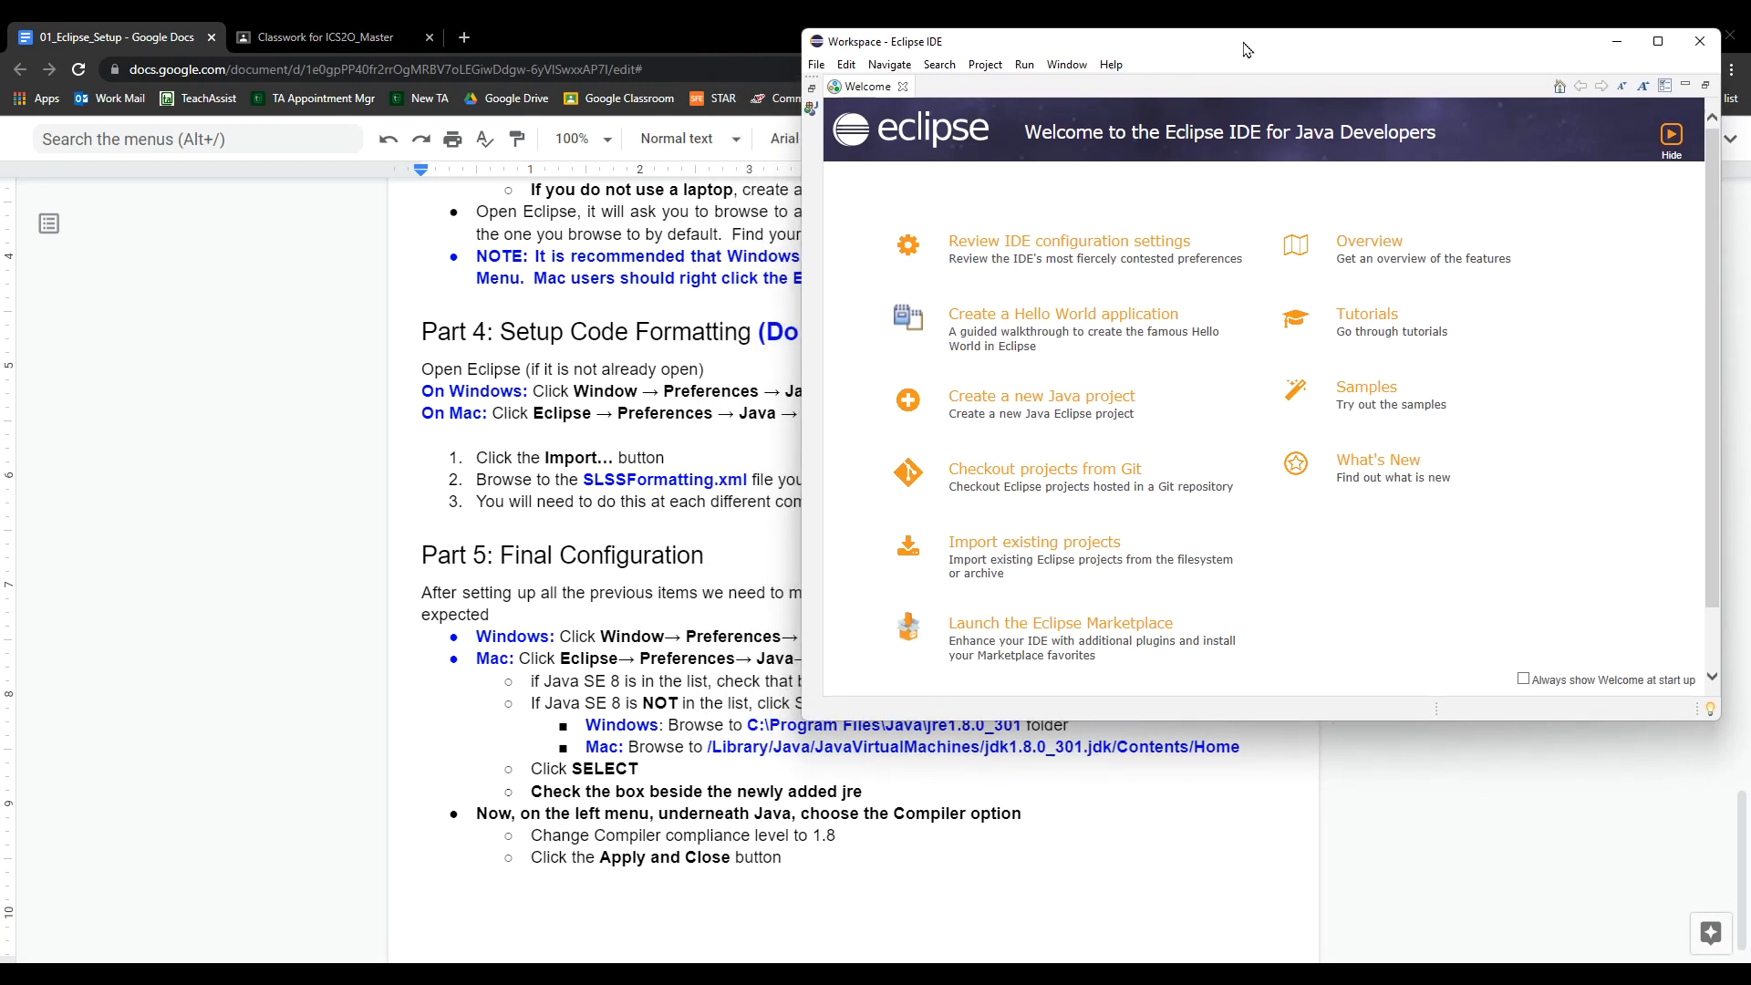
pyautogui.moveTo(1247, 48)
pyautogui.mouseDown()
pyautogui.moveTo(1244, 604)
pyautogui.moveTo(1214, 830)
pyautogui.moveTo(1256, 44)
pyautogui.mouseUp()
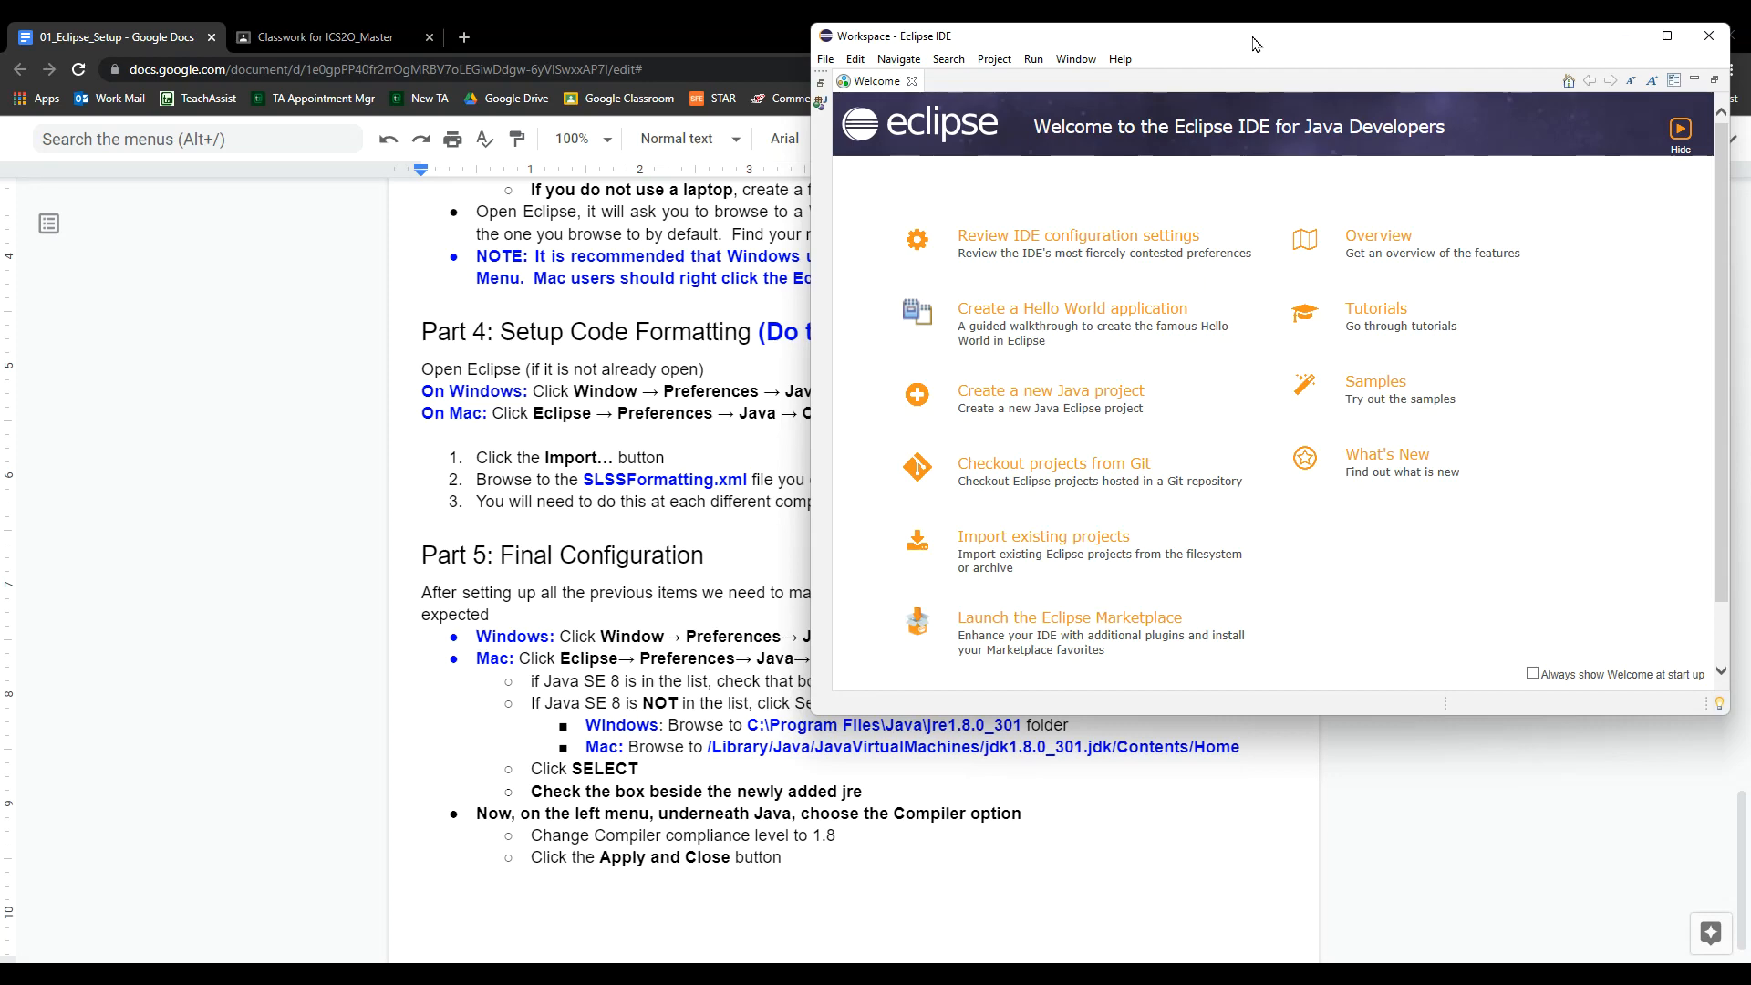
pyautogui.moveTo(1256, 43); pyautogui.dragTo(1262, 88)
# Open Eclipse's Java Installed JREs preferences as directed by Part 5 of the setup document
pyautogui.click(1073, 107)
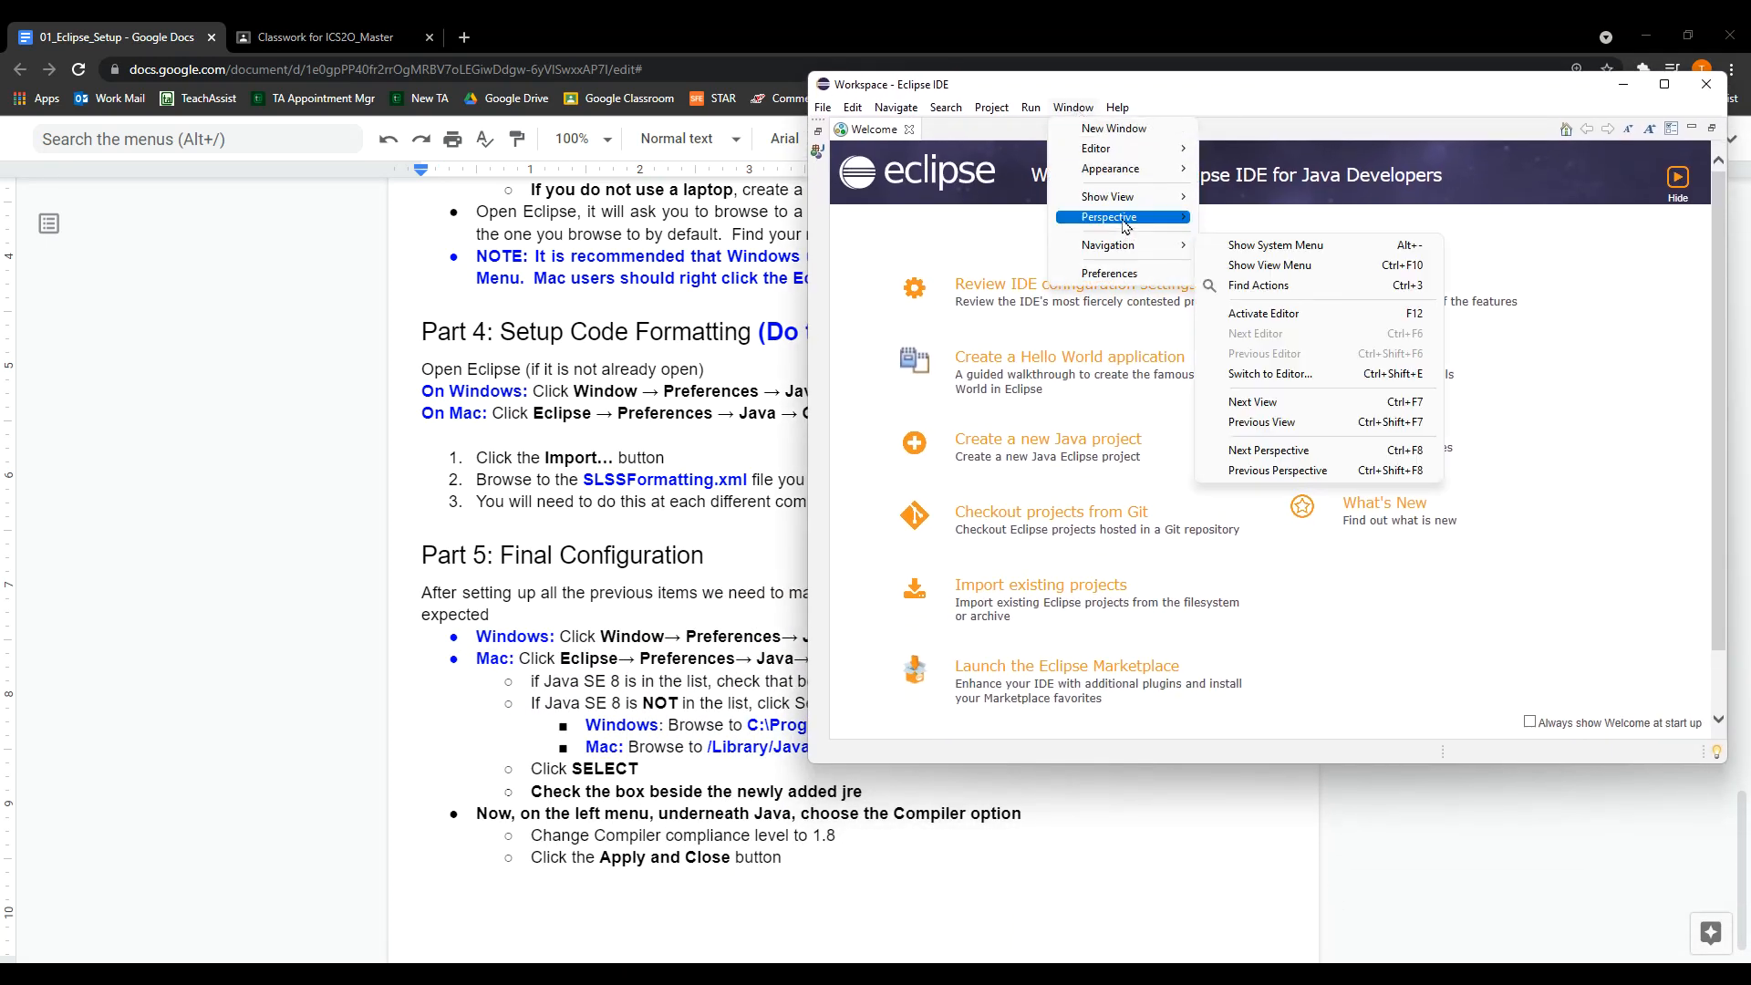
pyautogui.click(1134, 275)
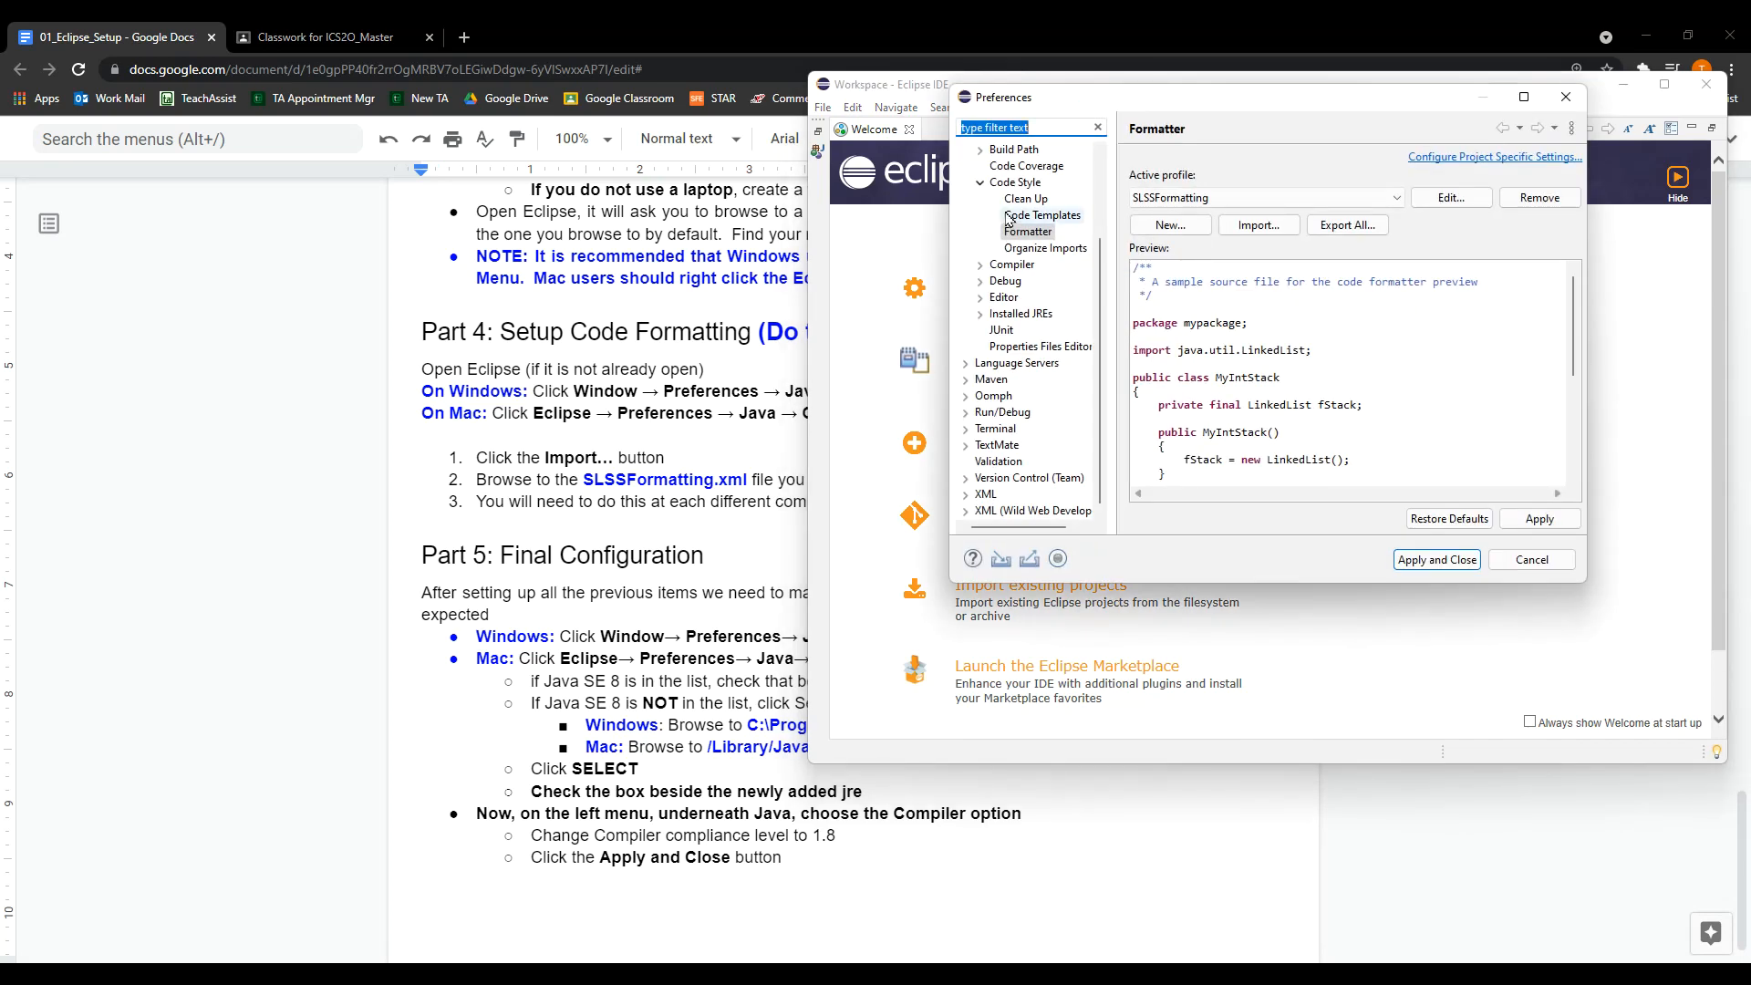
pyautogui.click(981, 182)
pyautogui.click(987, 186)
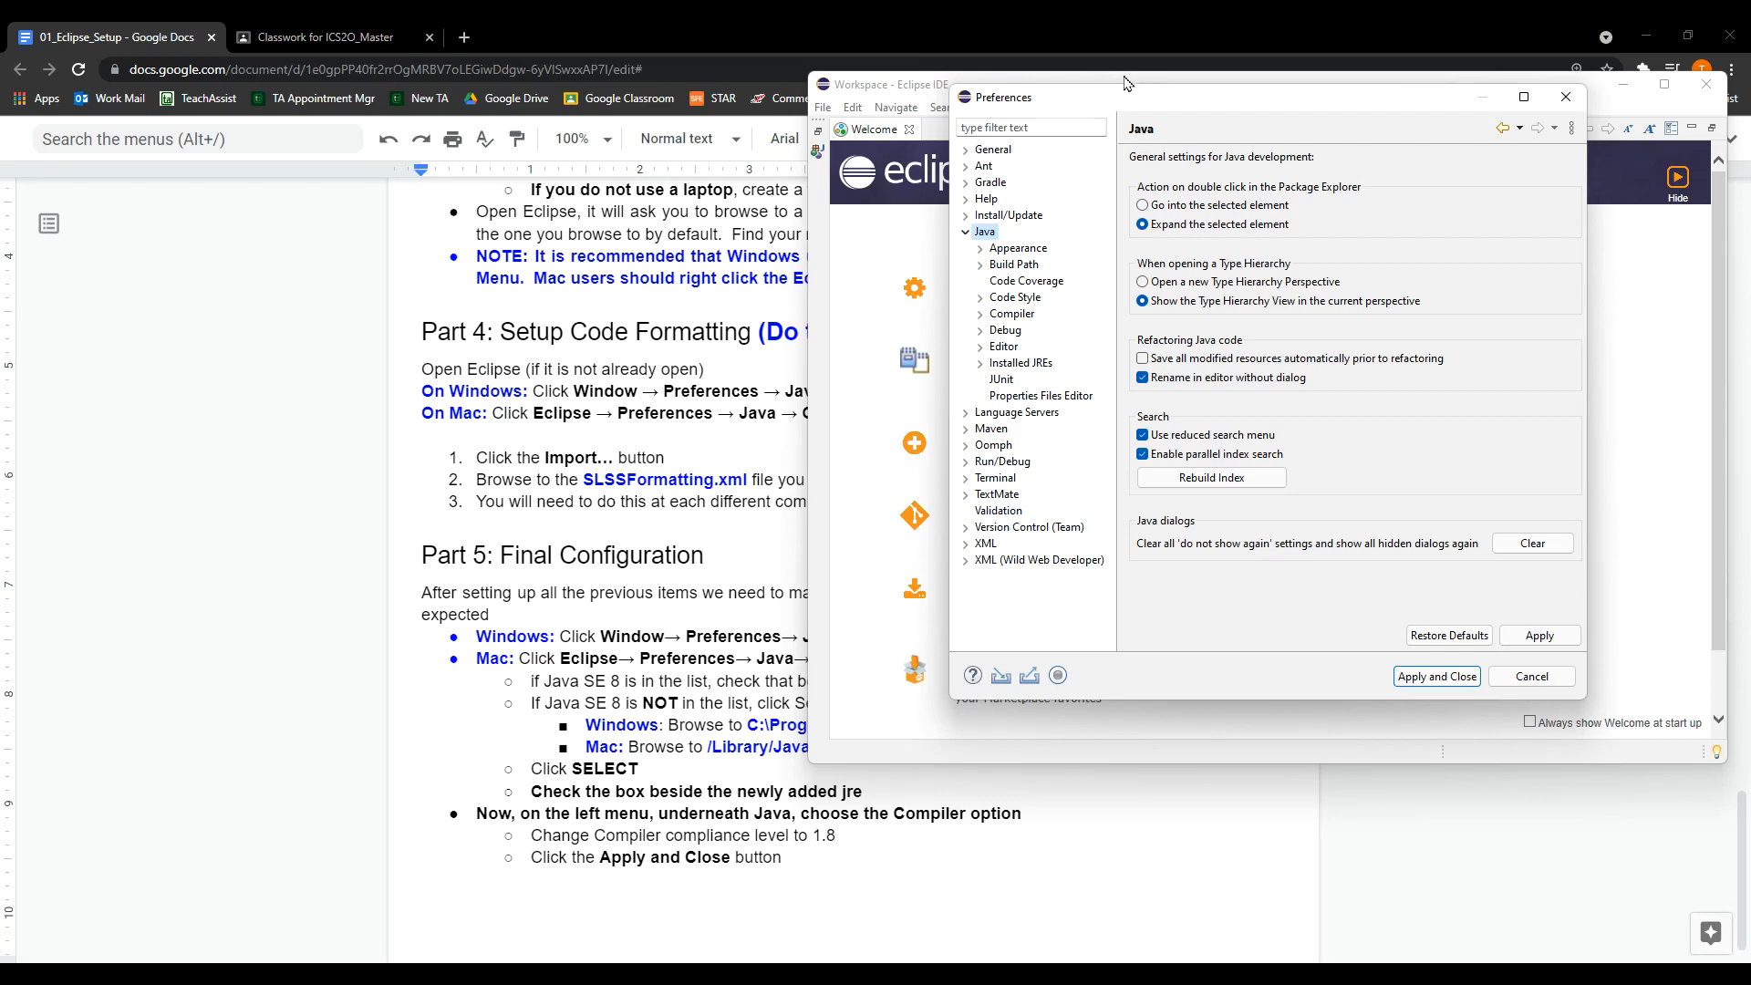
pyautogui.click(574, 680)
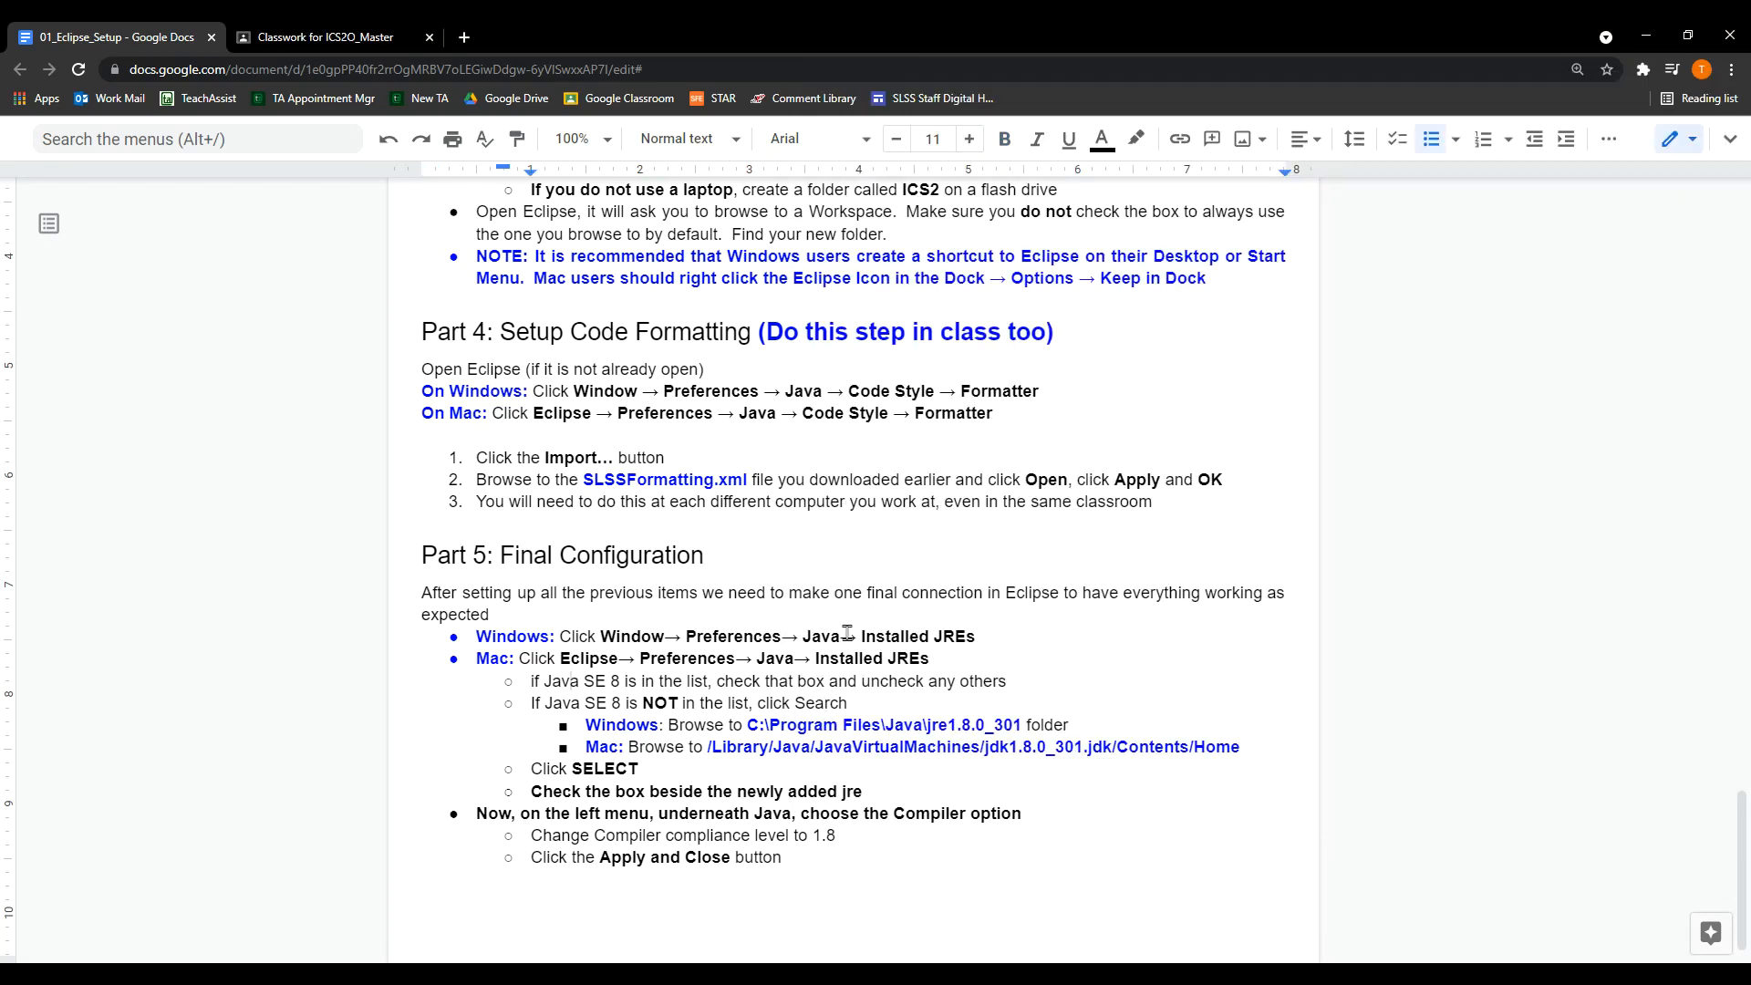
pyautogui.hotkey('alt', 'Tab')
pyautogui.click(1000, 365)
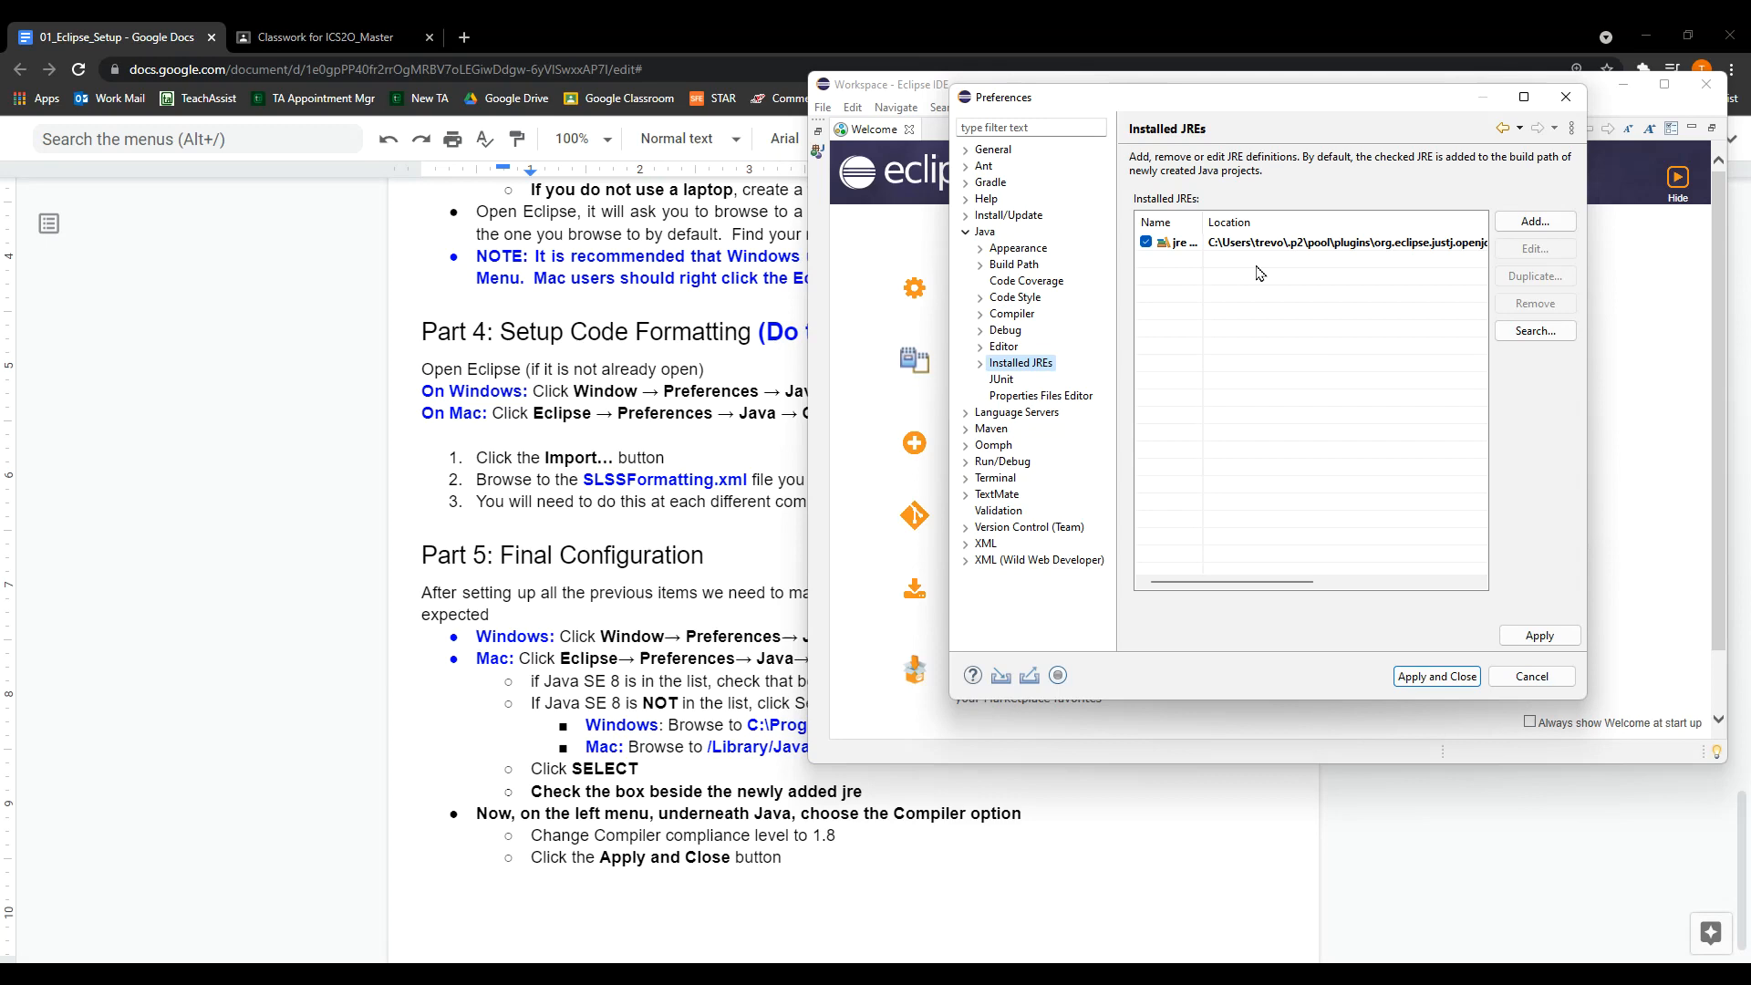
# Check the JRE folder path given for Windows users in Part 5 of the setup document
pyautogui.click(727, 720)
pyautogui.moveTo(746, 727); pyautogui.dragTo(1019, 727)
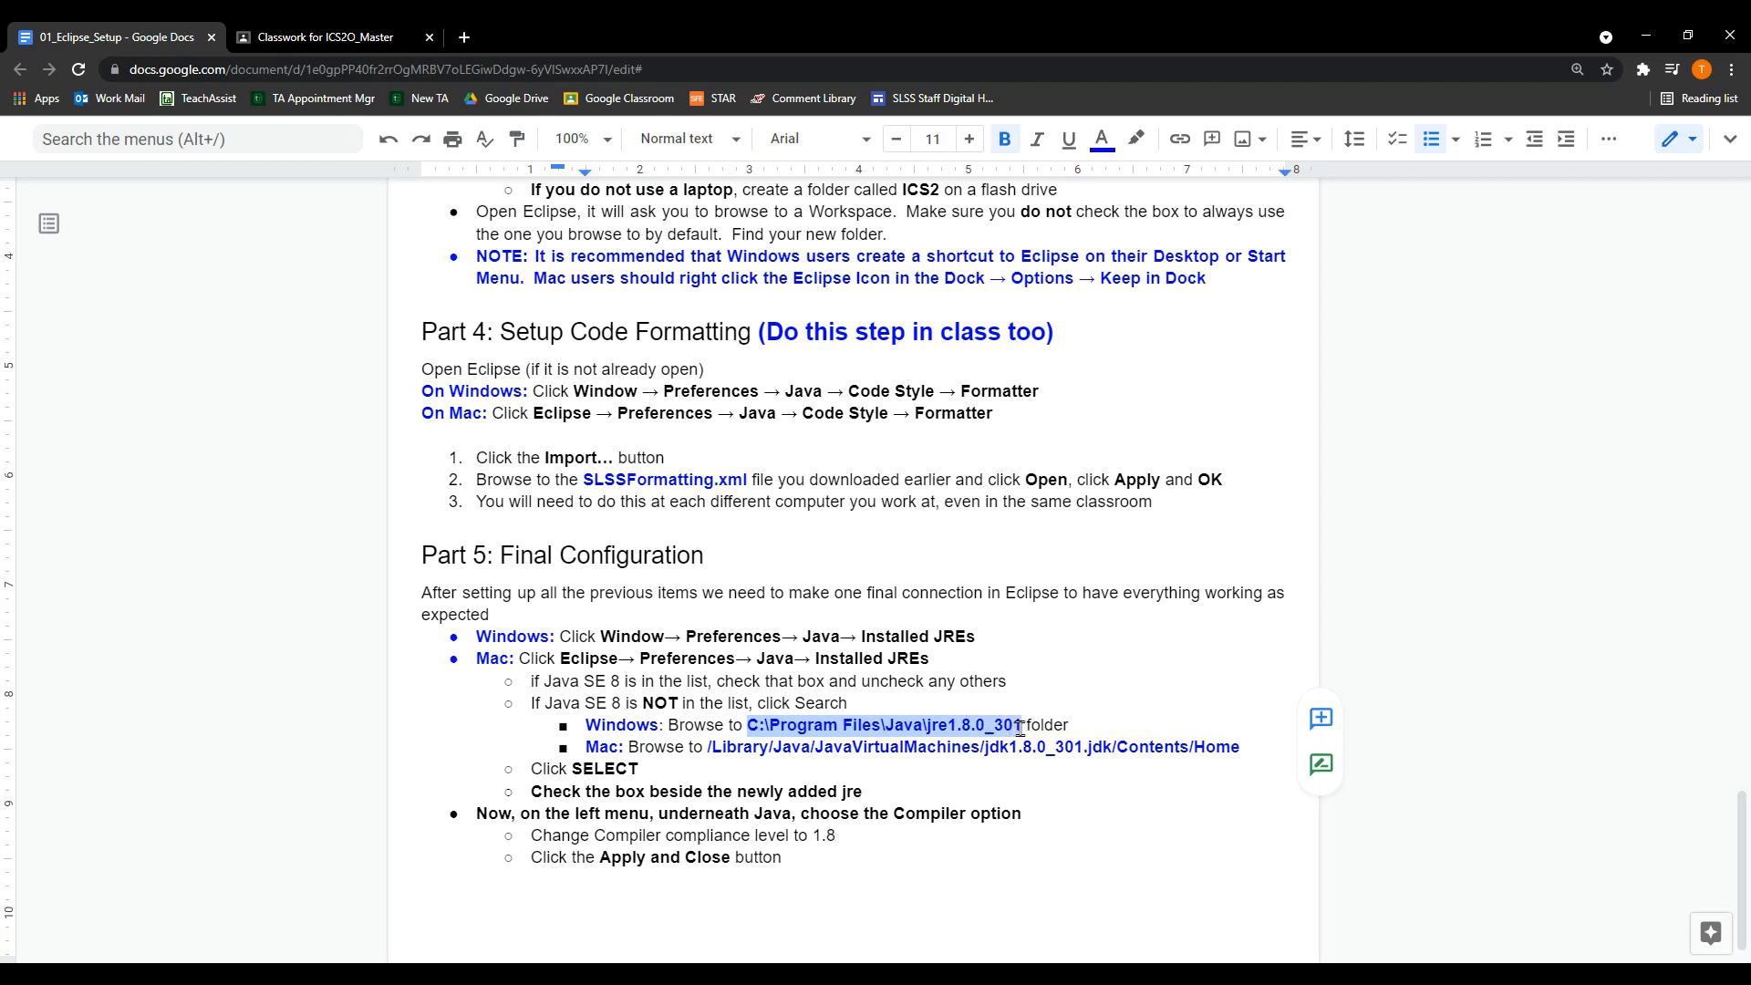
pyautogui.click(1056, 666)
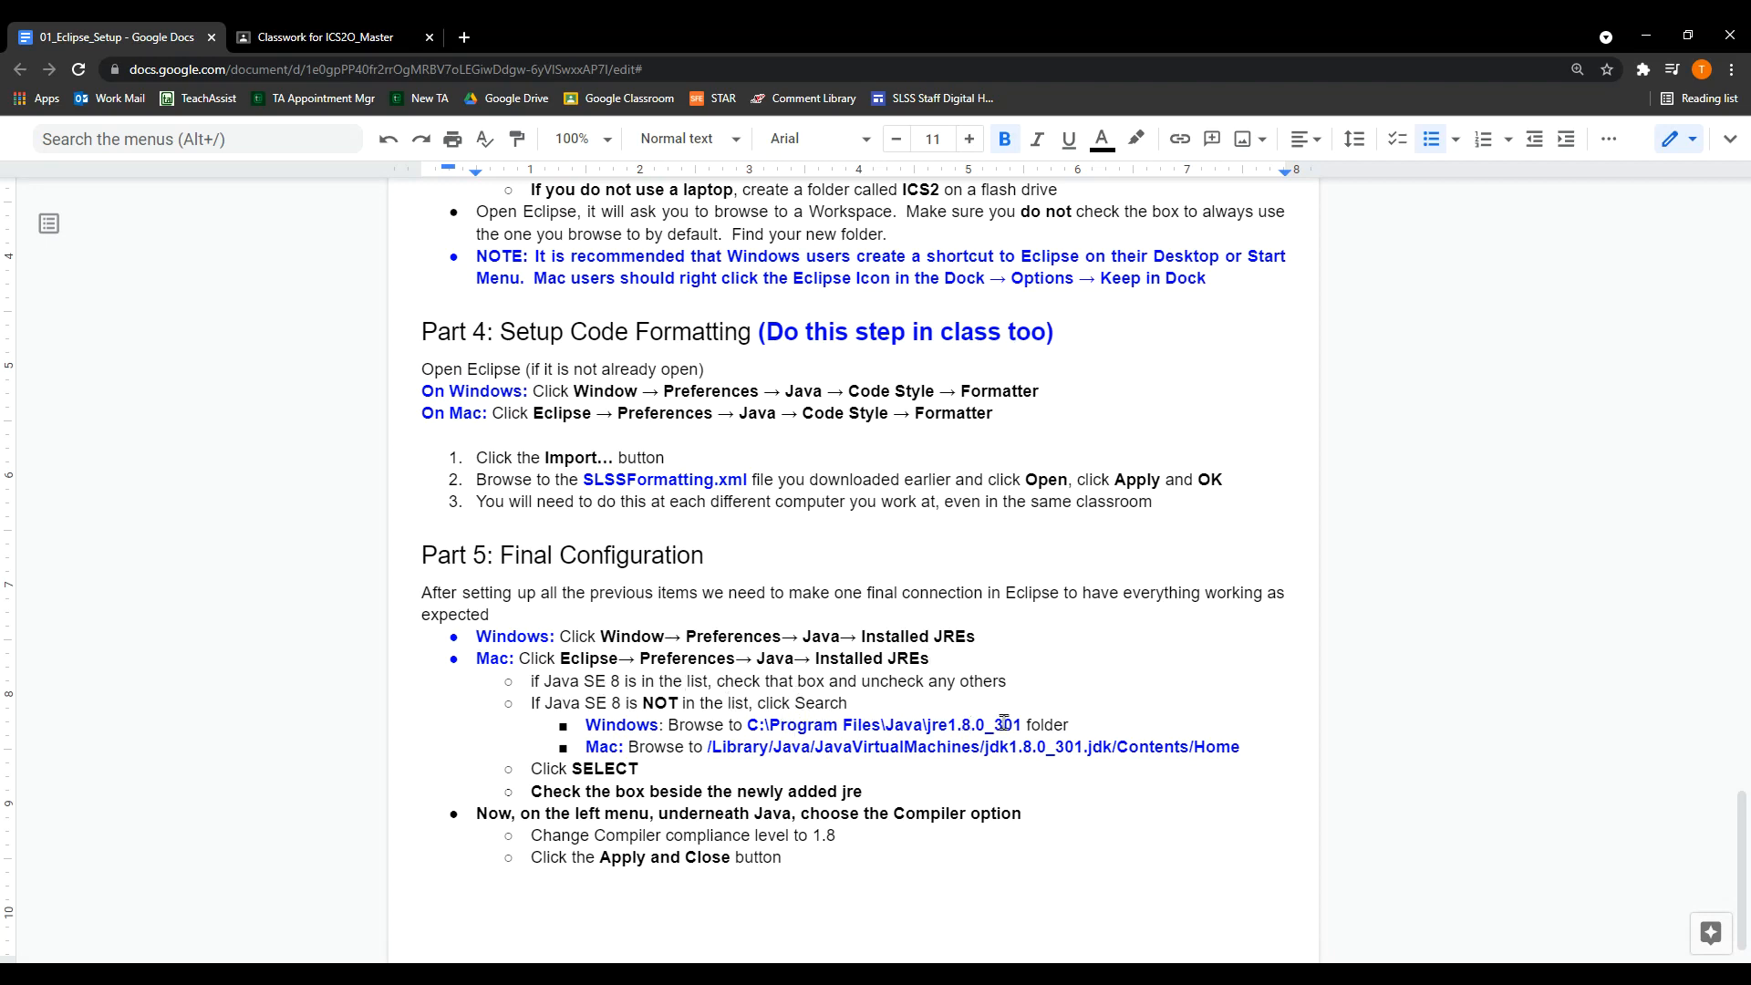
# Start a search for installed JREs in Eclipse and browse to C:\Program Files\Java
pyautogui.hotkey('alt', 'Tab')
pyautogui.click(1540, 332)
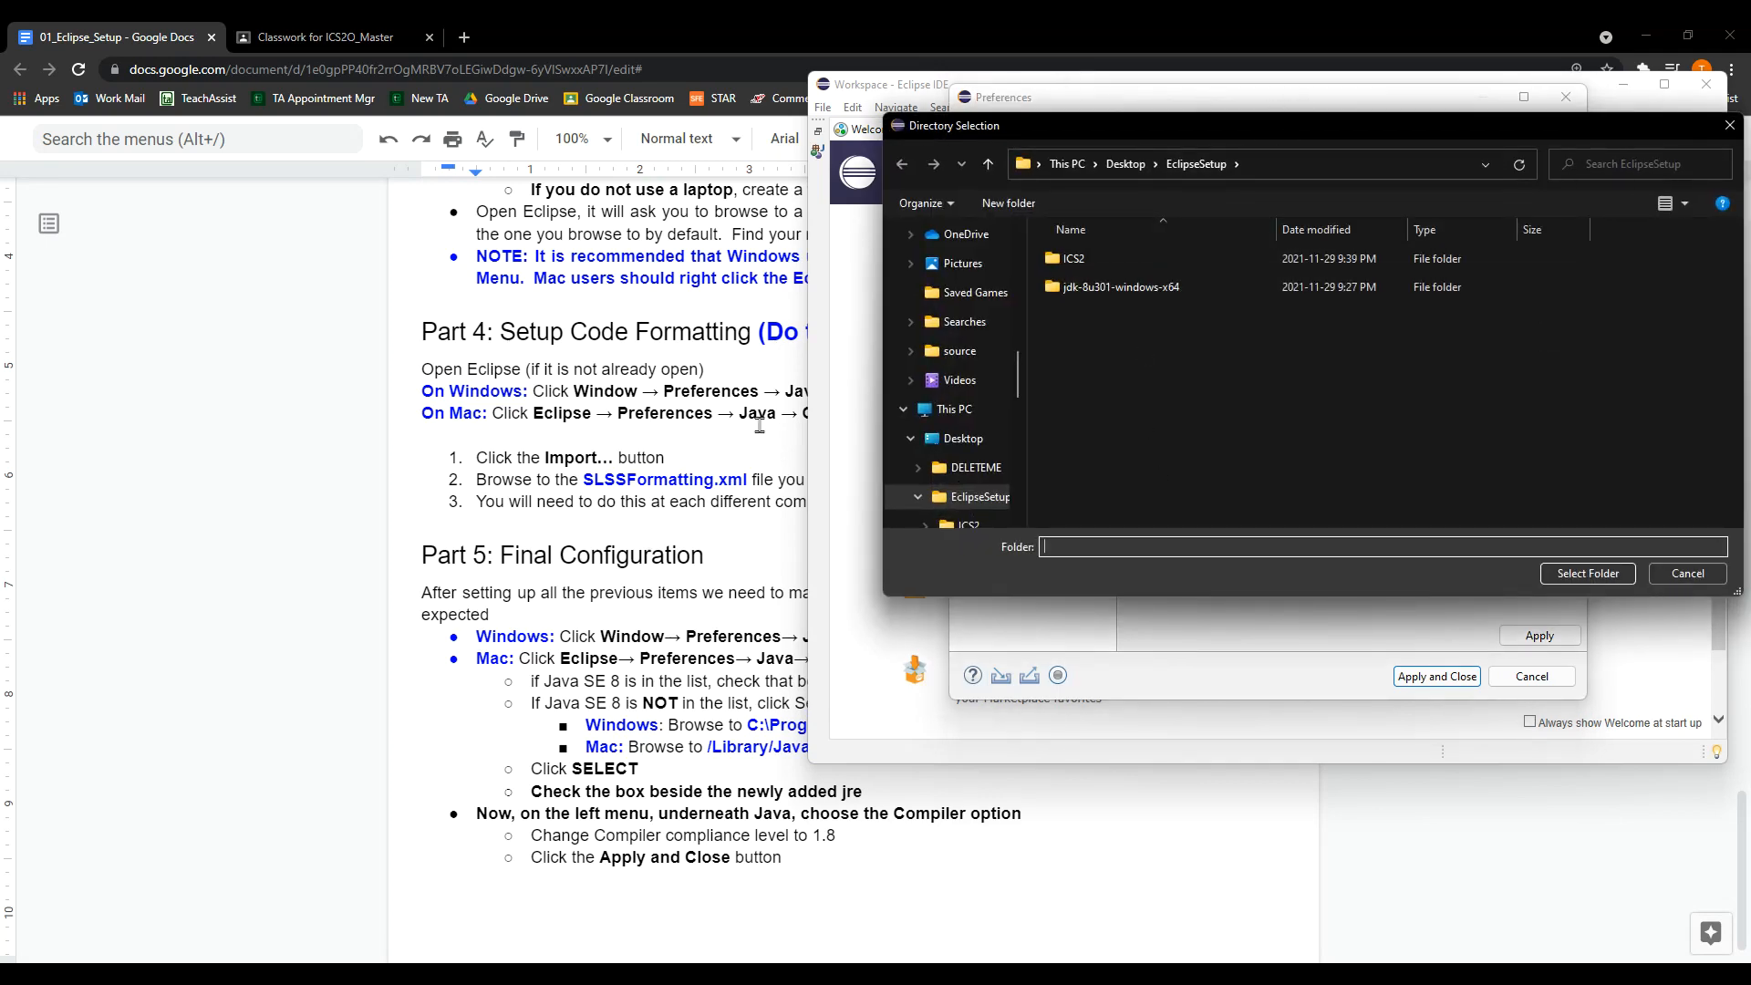
pyautogui.click(739, 503)
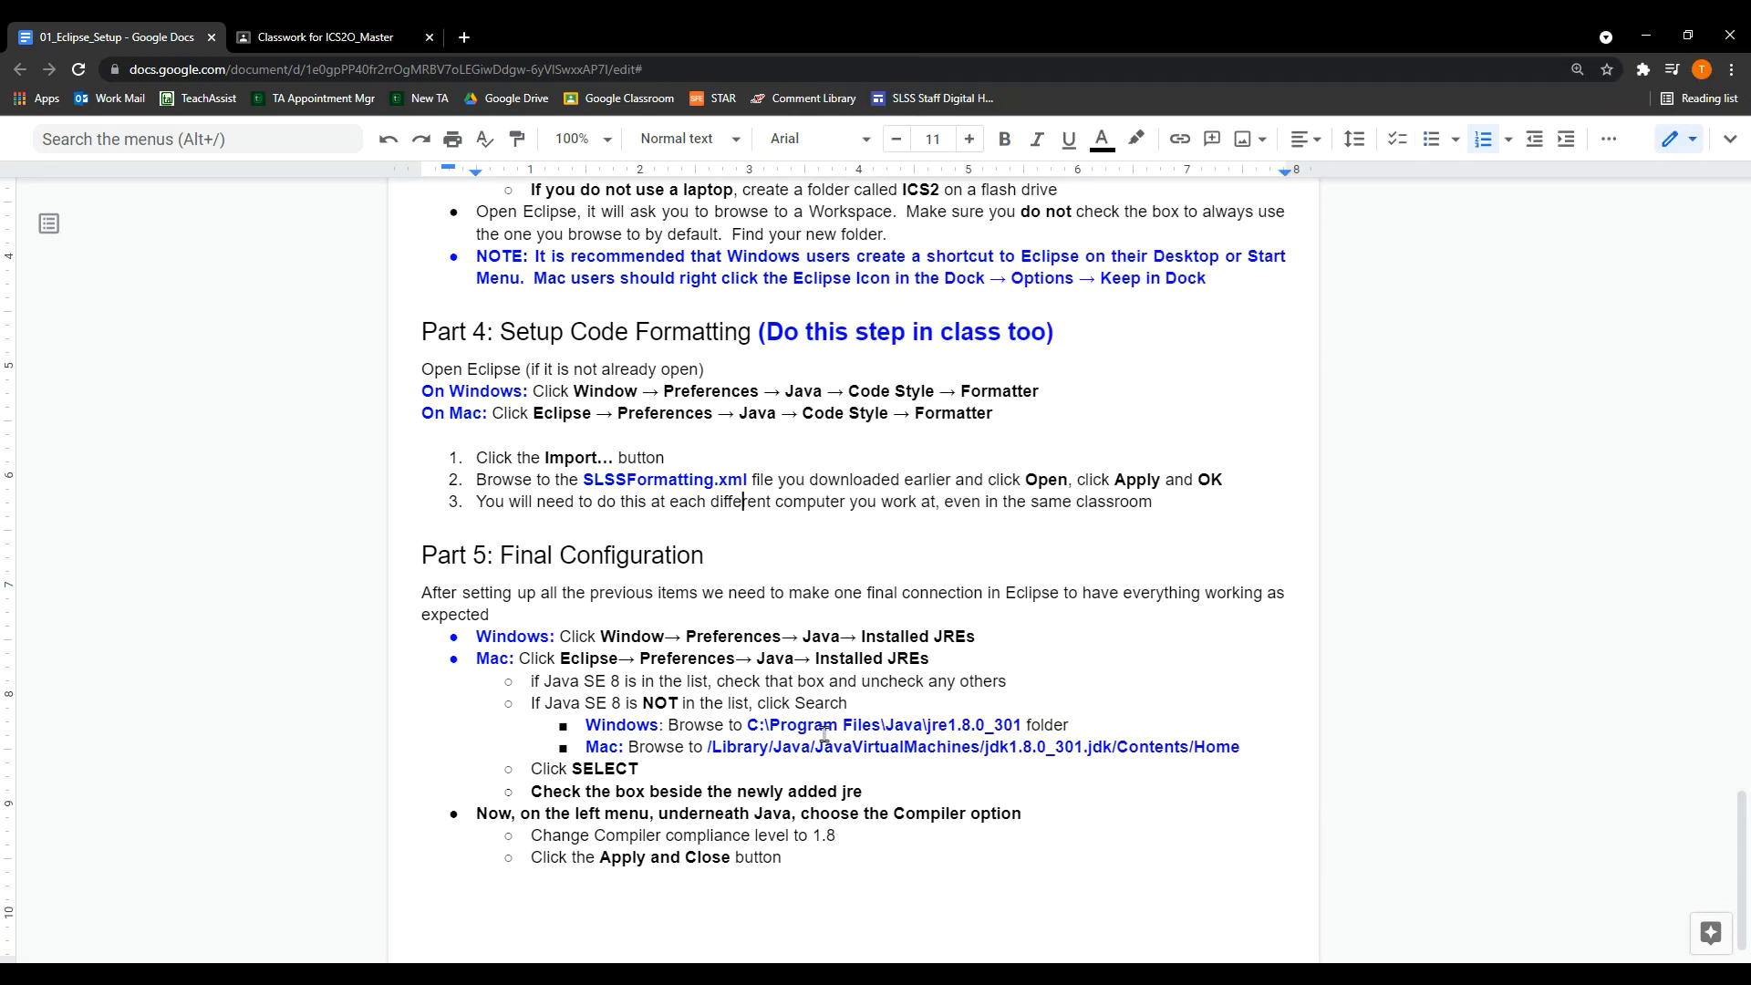
pyautogui.hotkey('alt', 'Tab')
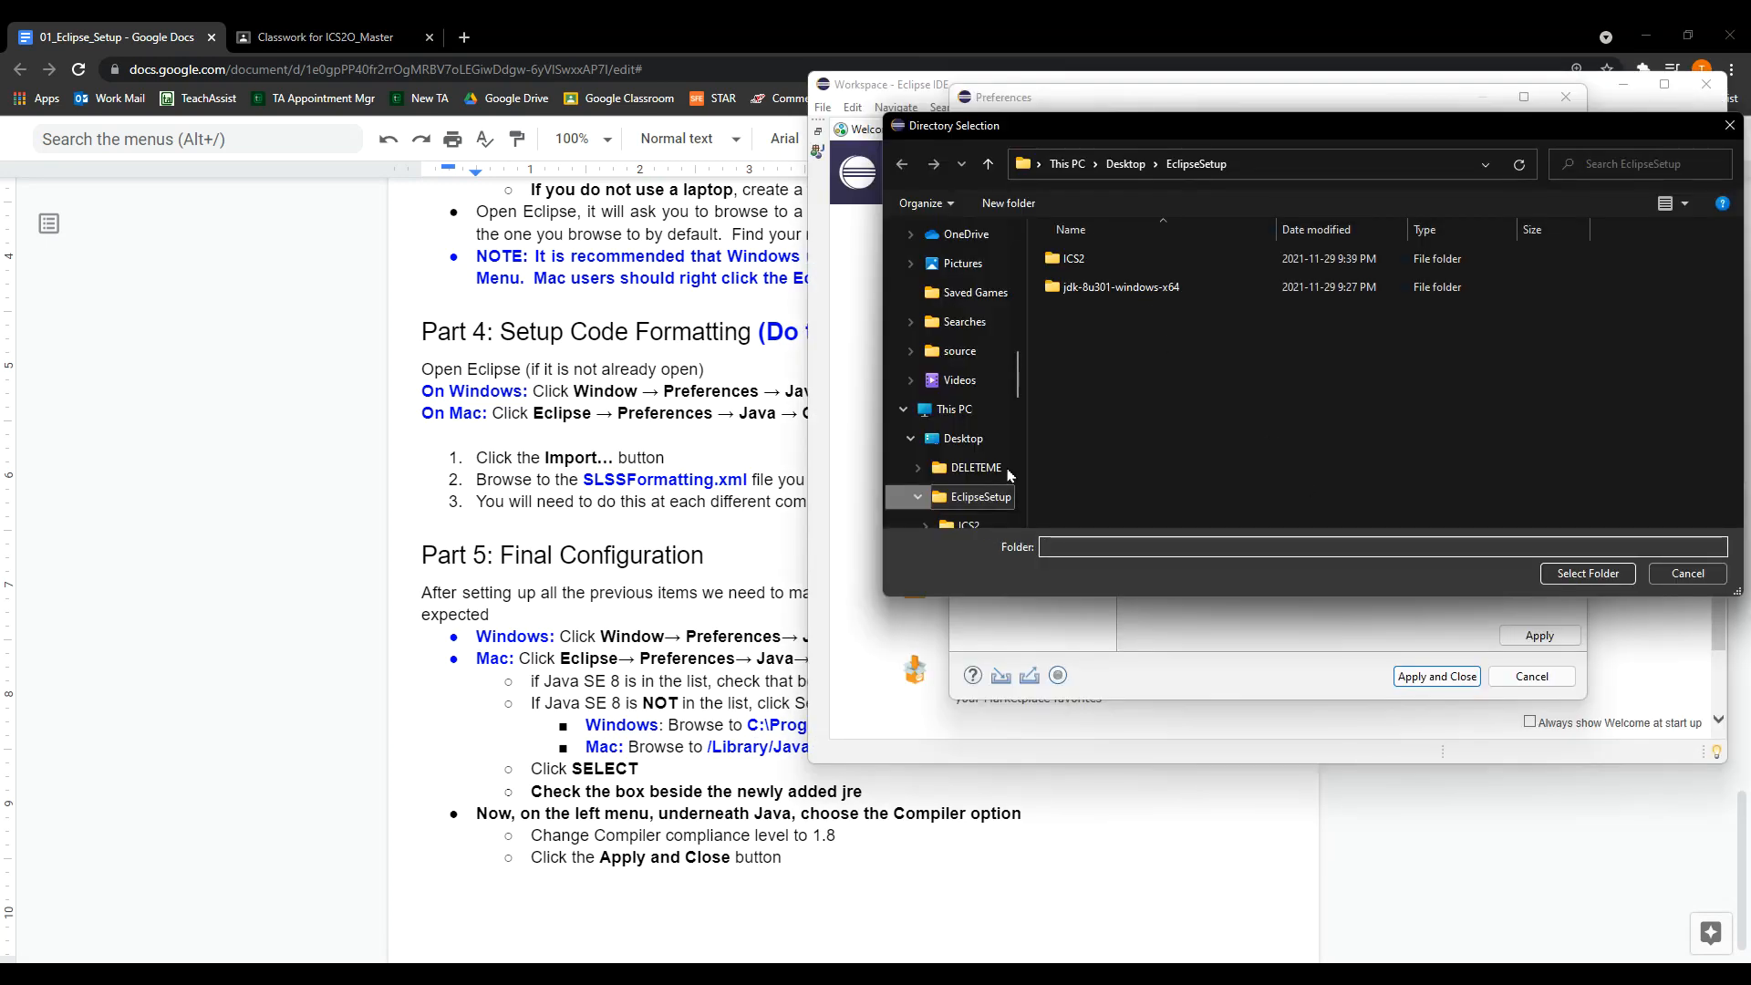
pyautogui.moveTo(1018, 374); pyautogui.dragTo(1009, 258)
pyautogui.scroll(-3, 948, 401)
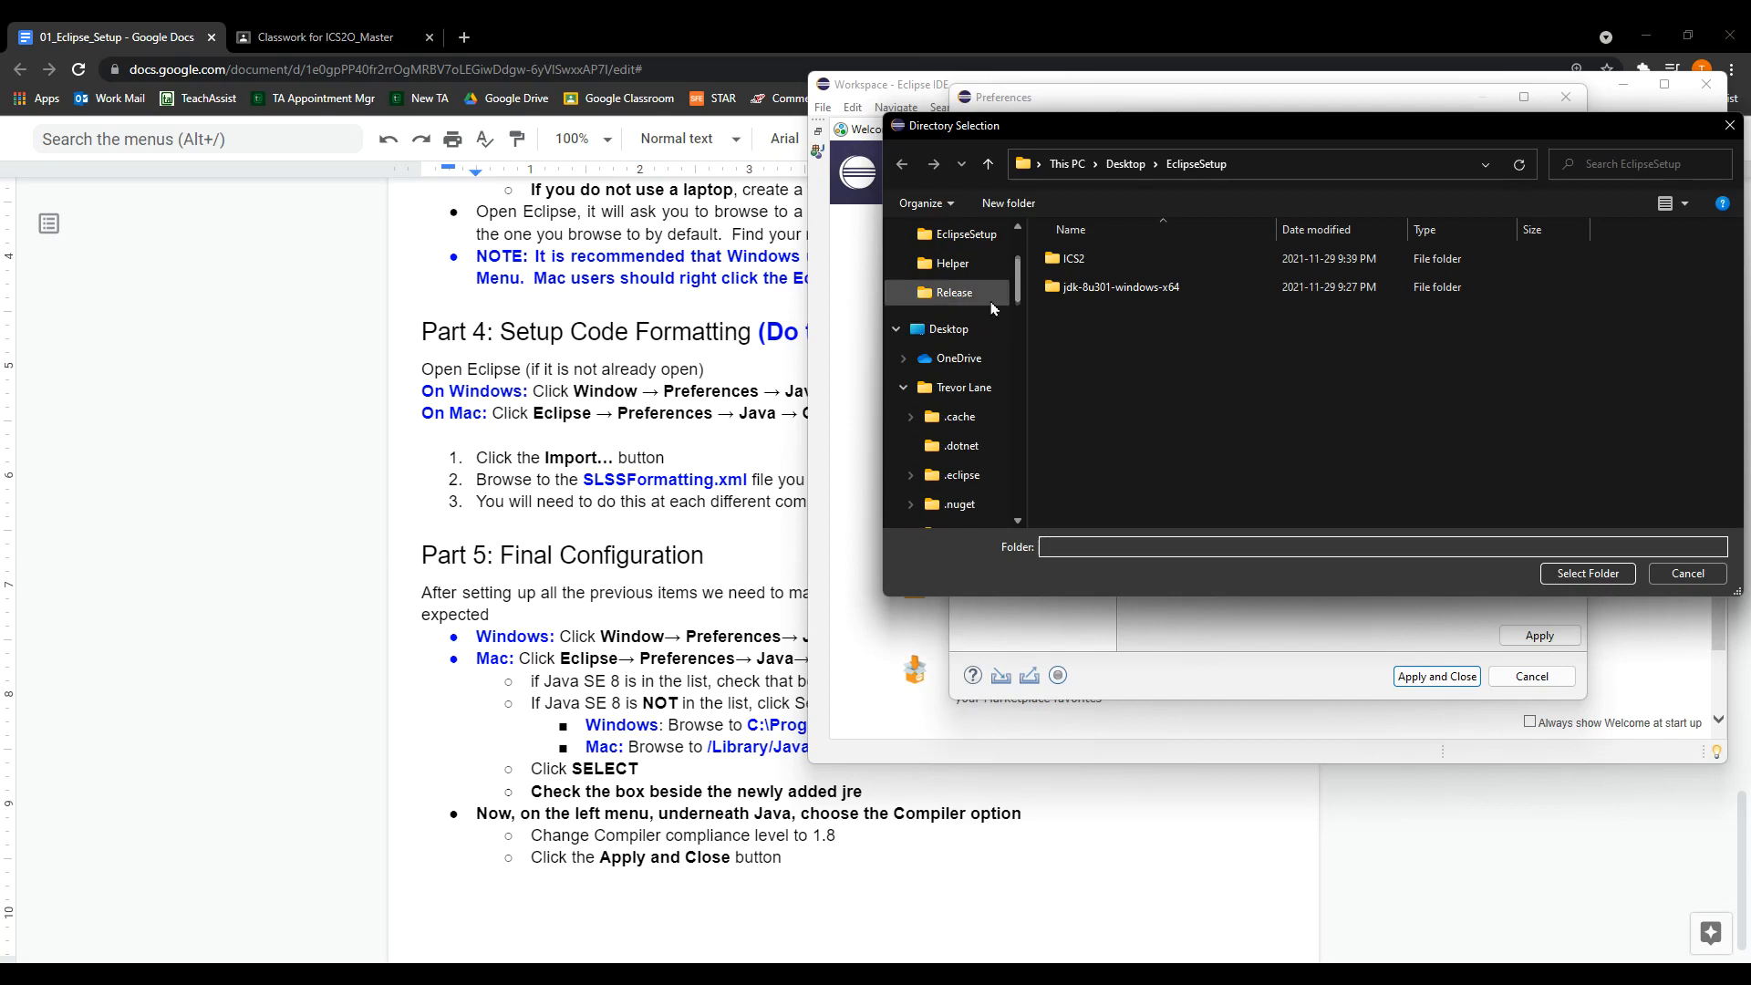
pyautogui.click(944, 418)
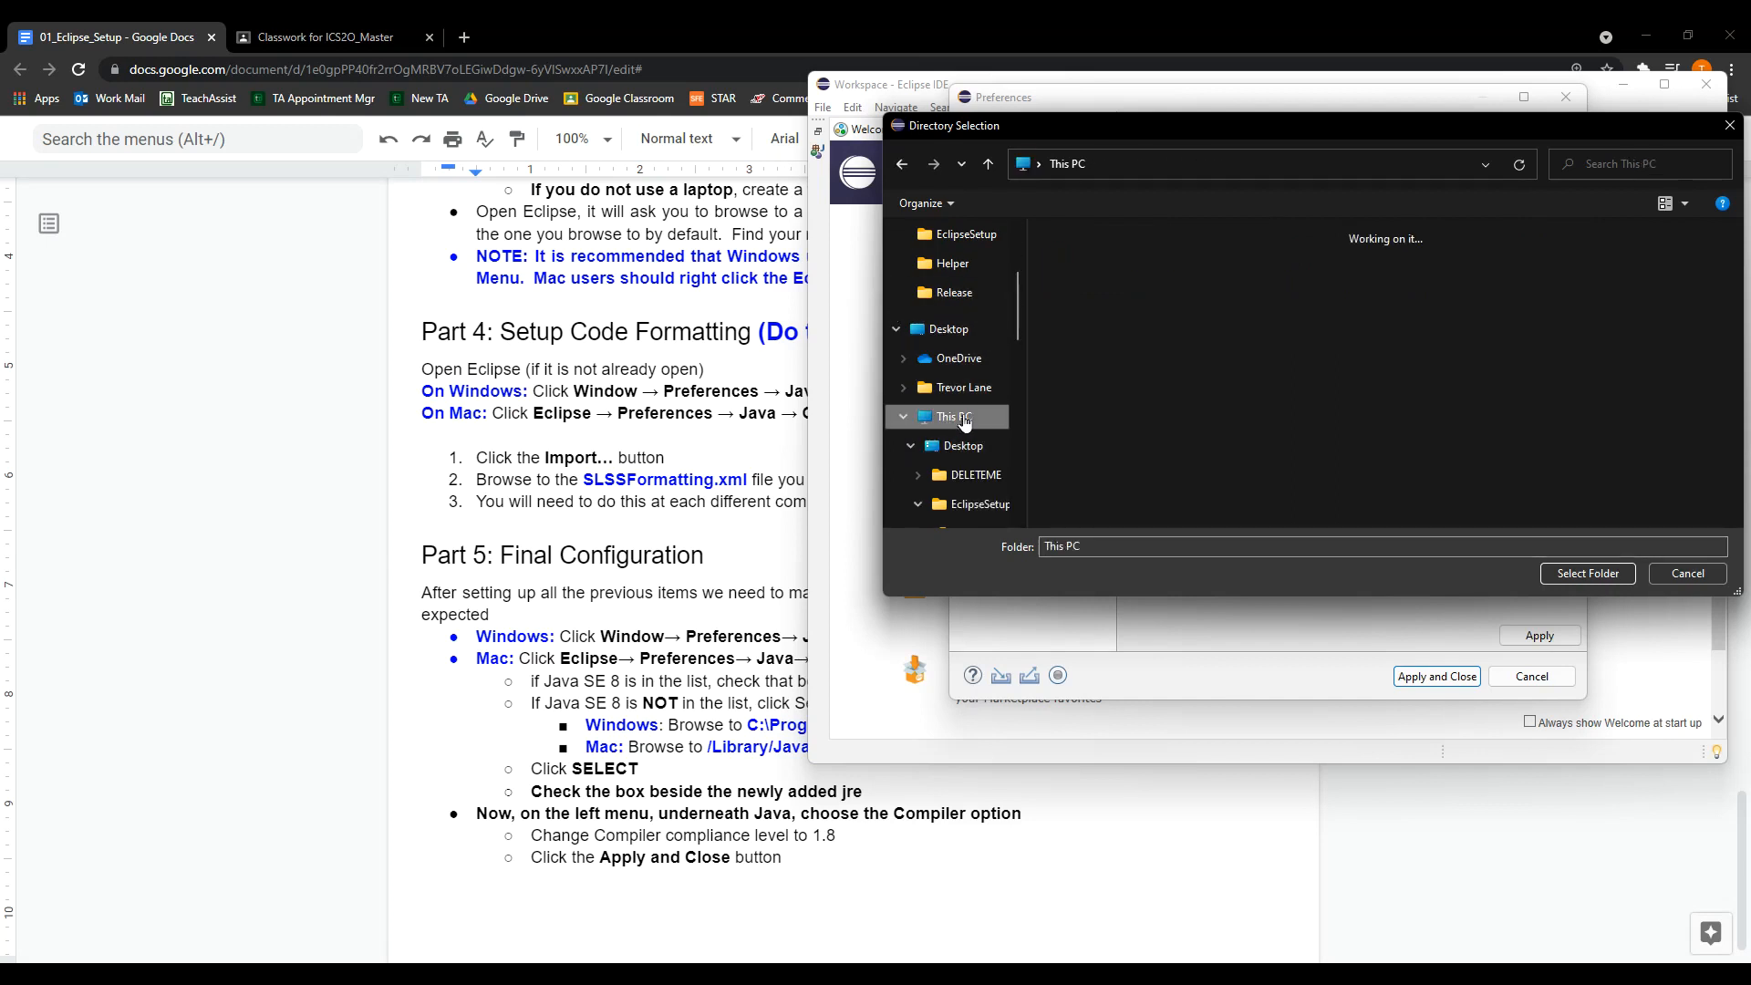
pyautogui.doubleClick(1153, 409)
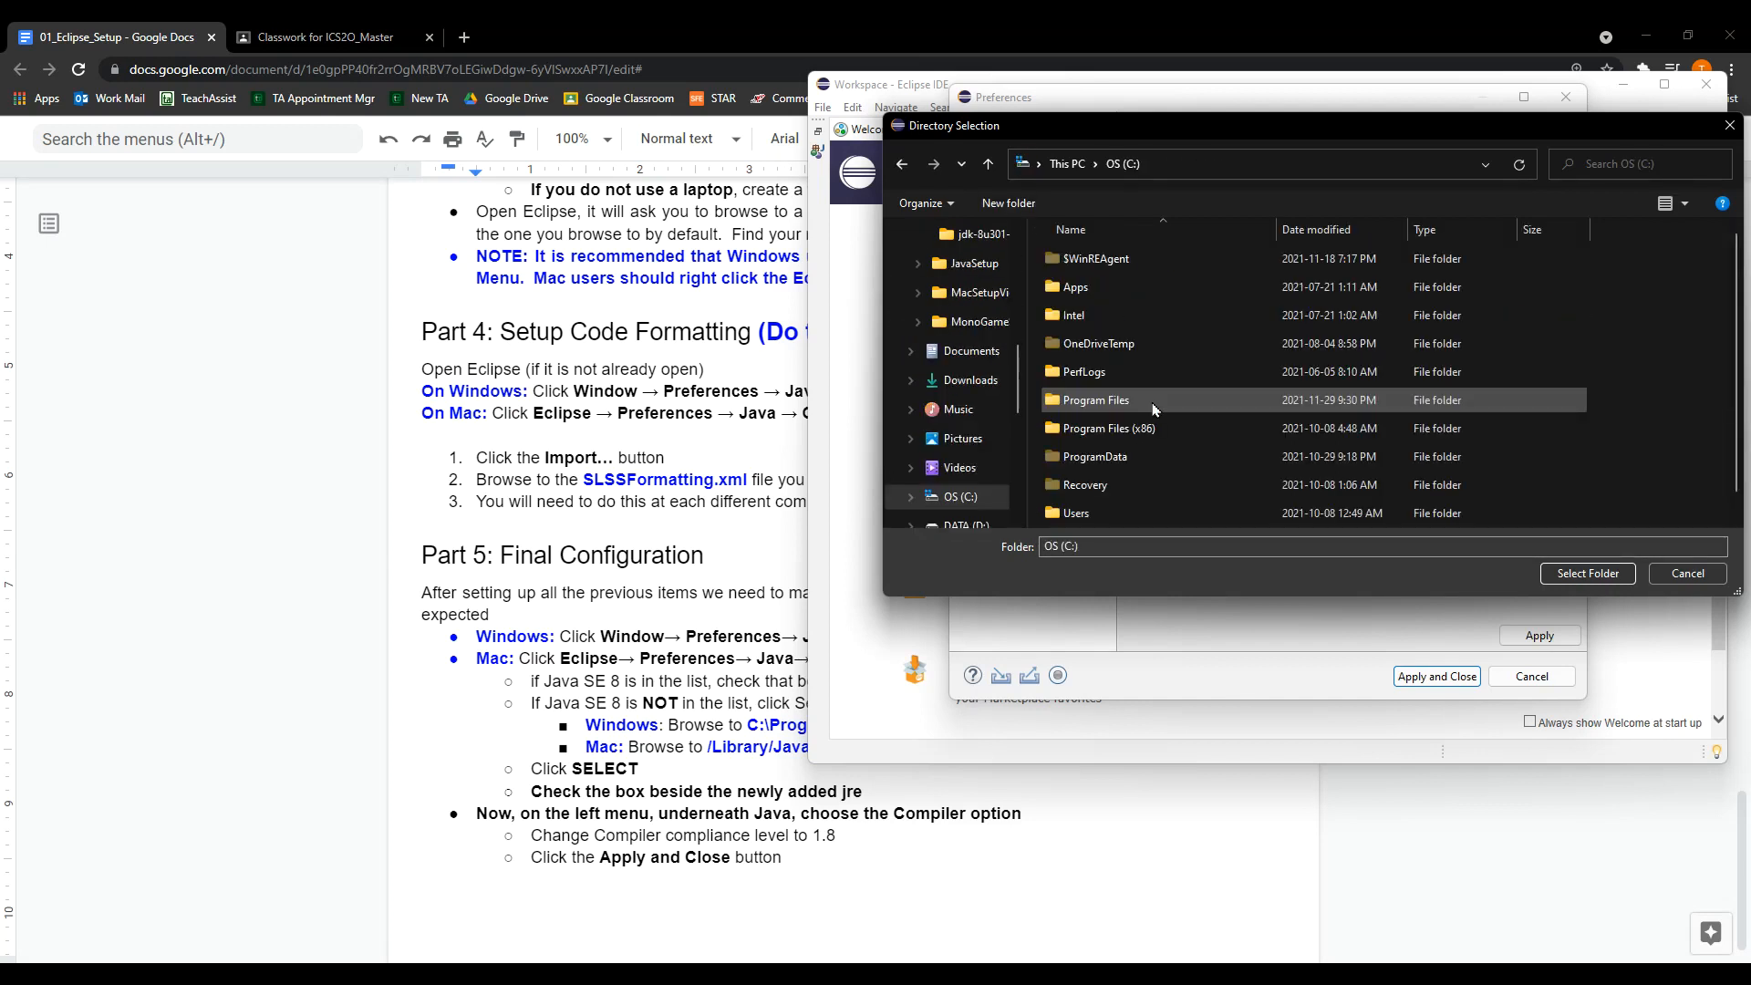
pyautogui.click(1104, 407)
pyautogui.doubleClick(1103, 407)
pyautogui.scroll(-1, 1109, 429)
pyautogui.doubleClick(1110, 438)
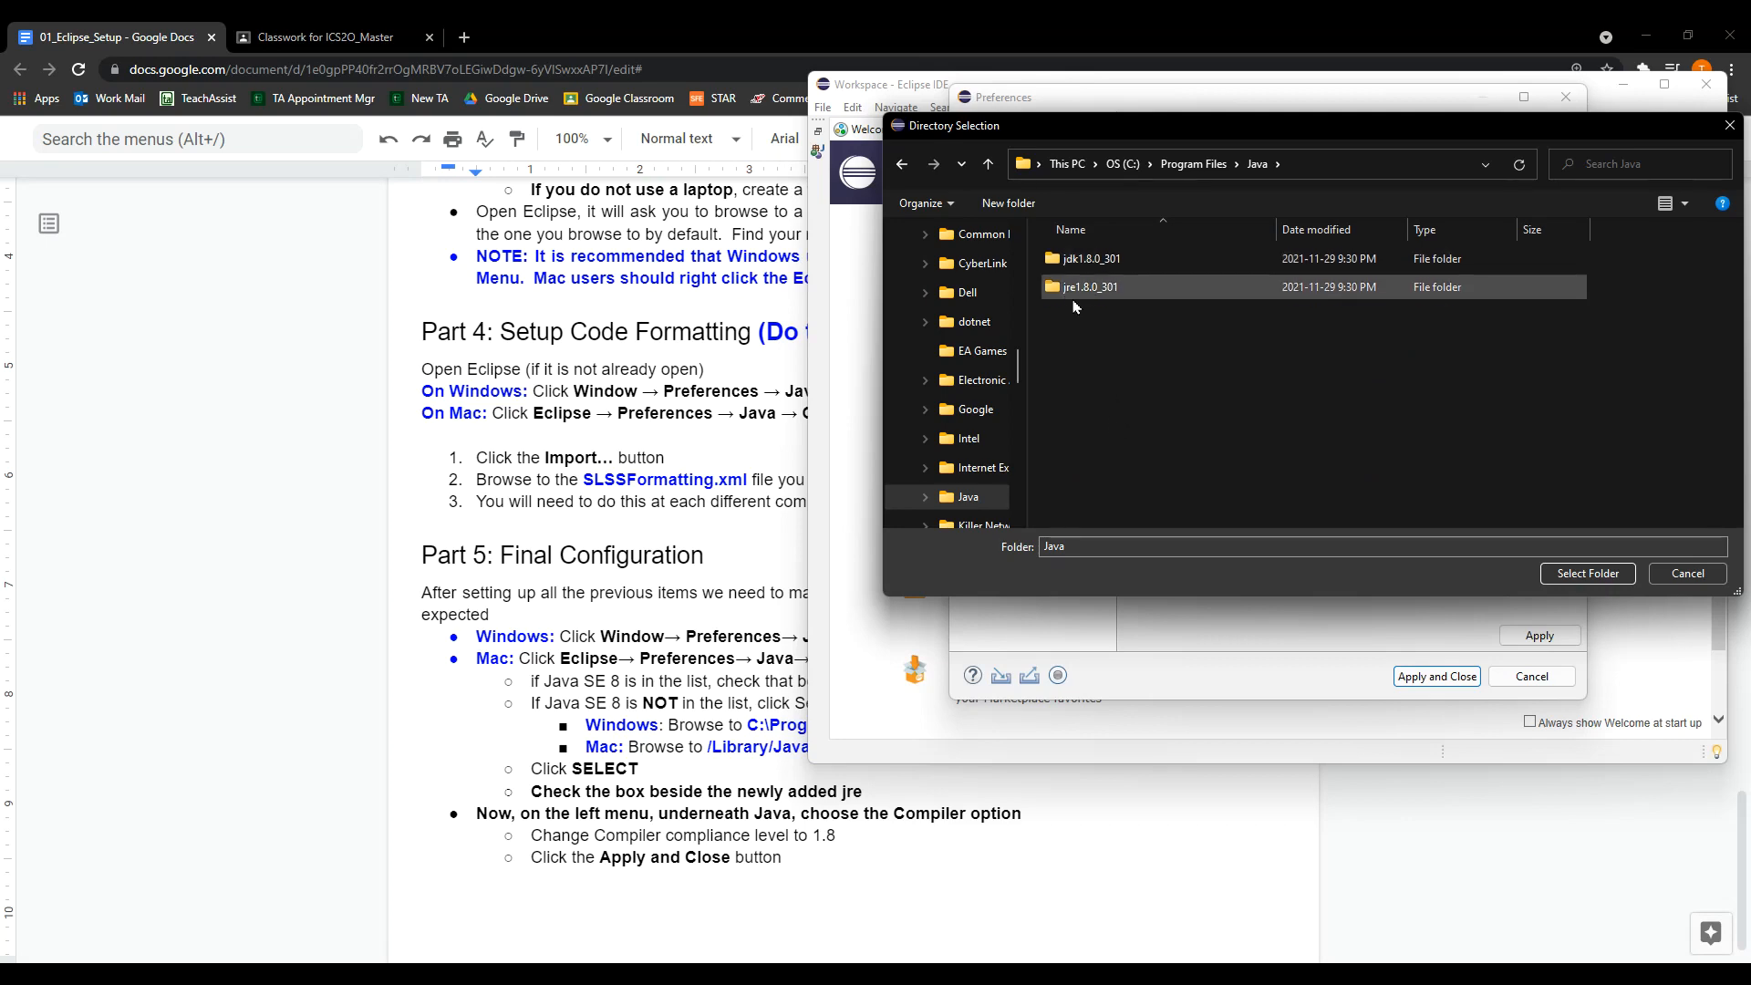
# Check the folder name against the setup document and choose jre1.8.0_301 as the directory to search
pyautogui.click(778, 682)
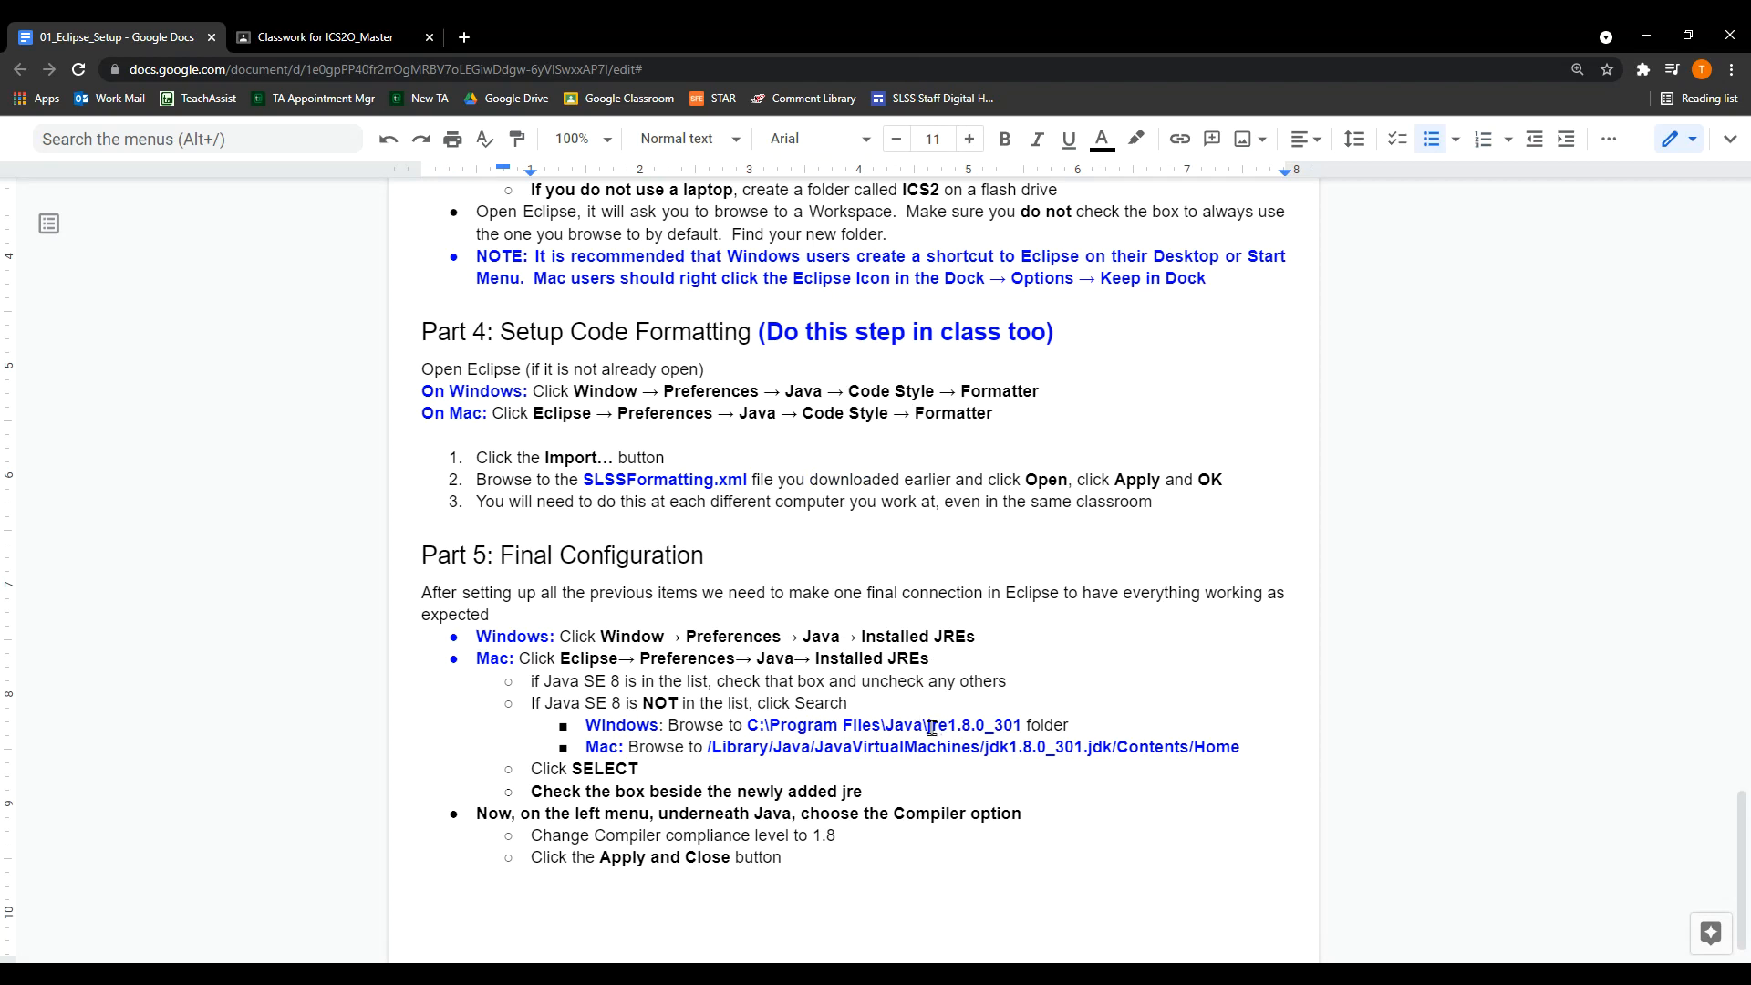
pyautogui.hotkey('alt', 'Tab')
pyautogui.click(1094, 288)
pyautogui.click(1588, 573)
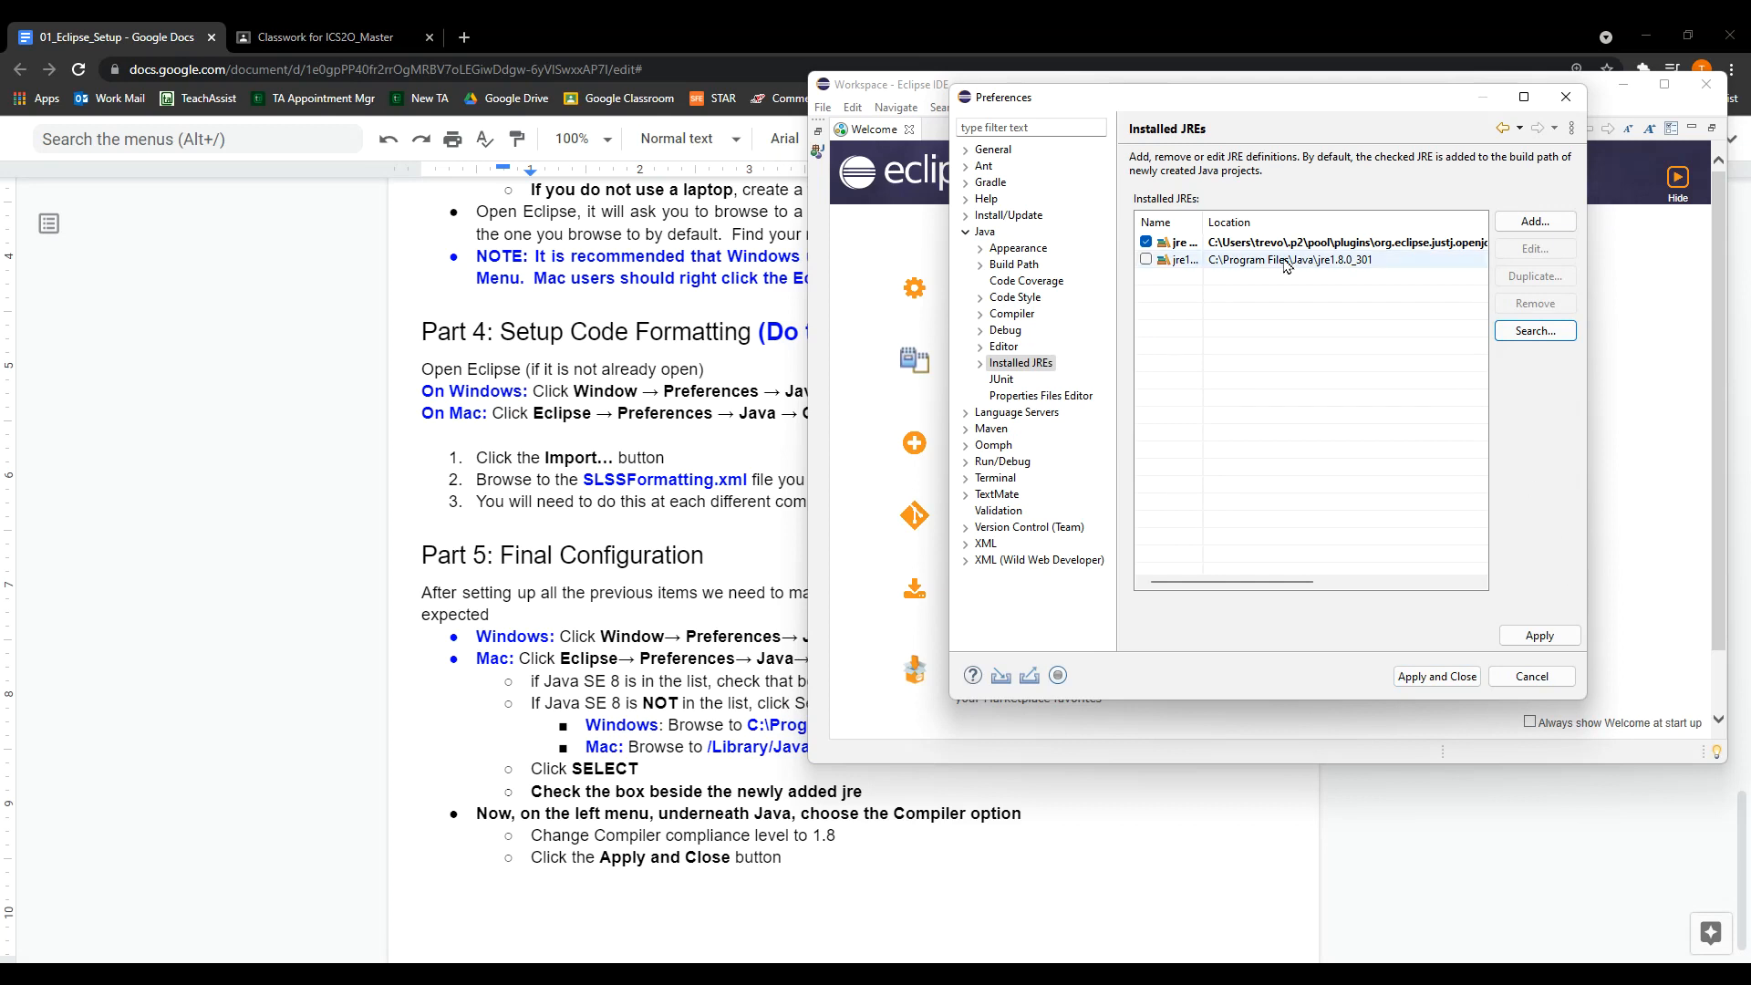
# Make jre1.8.0_301 the default JRE in place of the bundled one and apply the change
pyautogui.click(1146, 260)
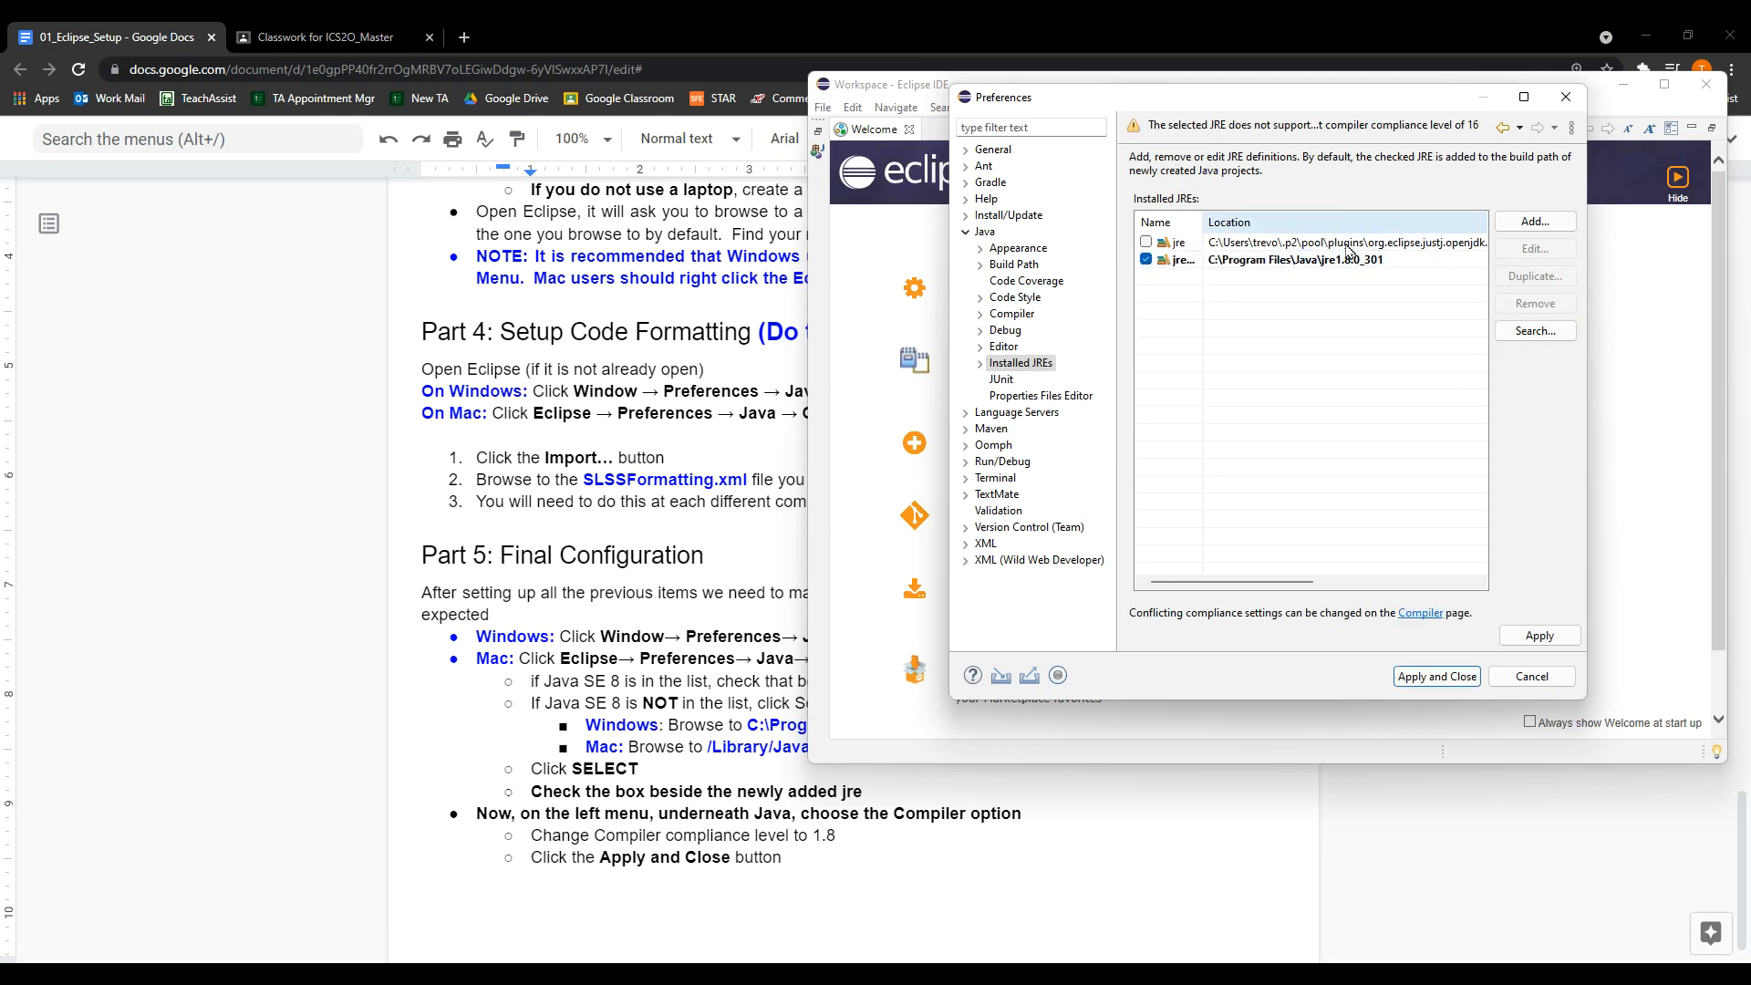
pyautogui.click(1269, 262)
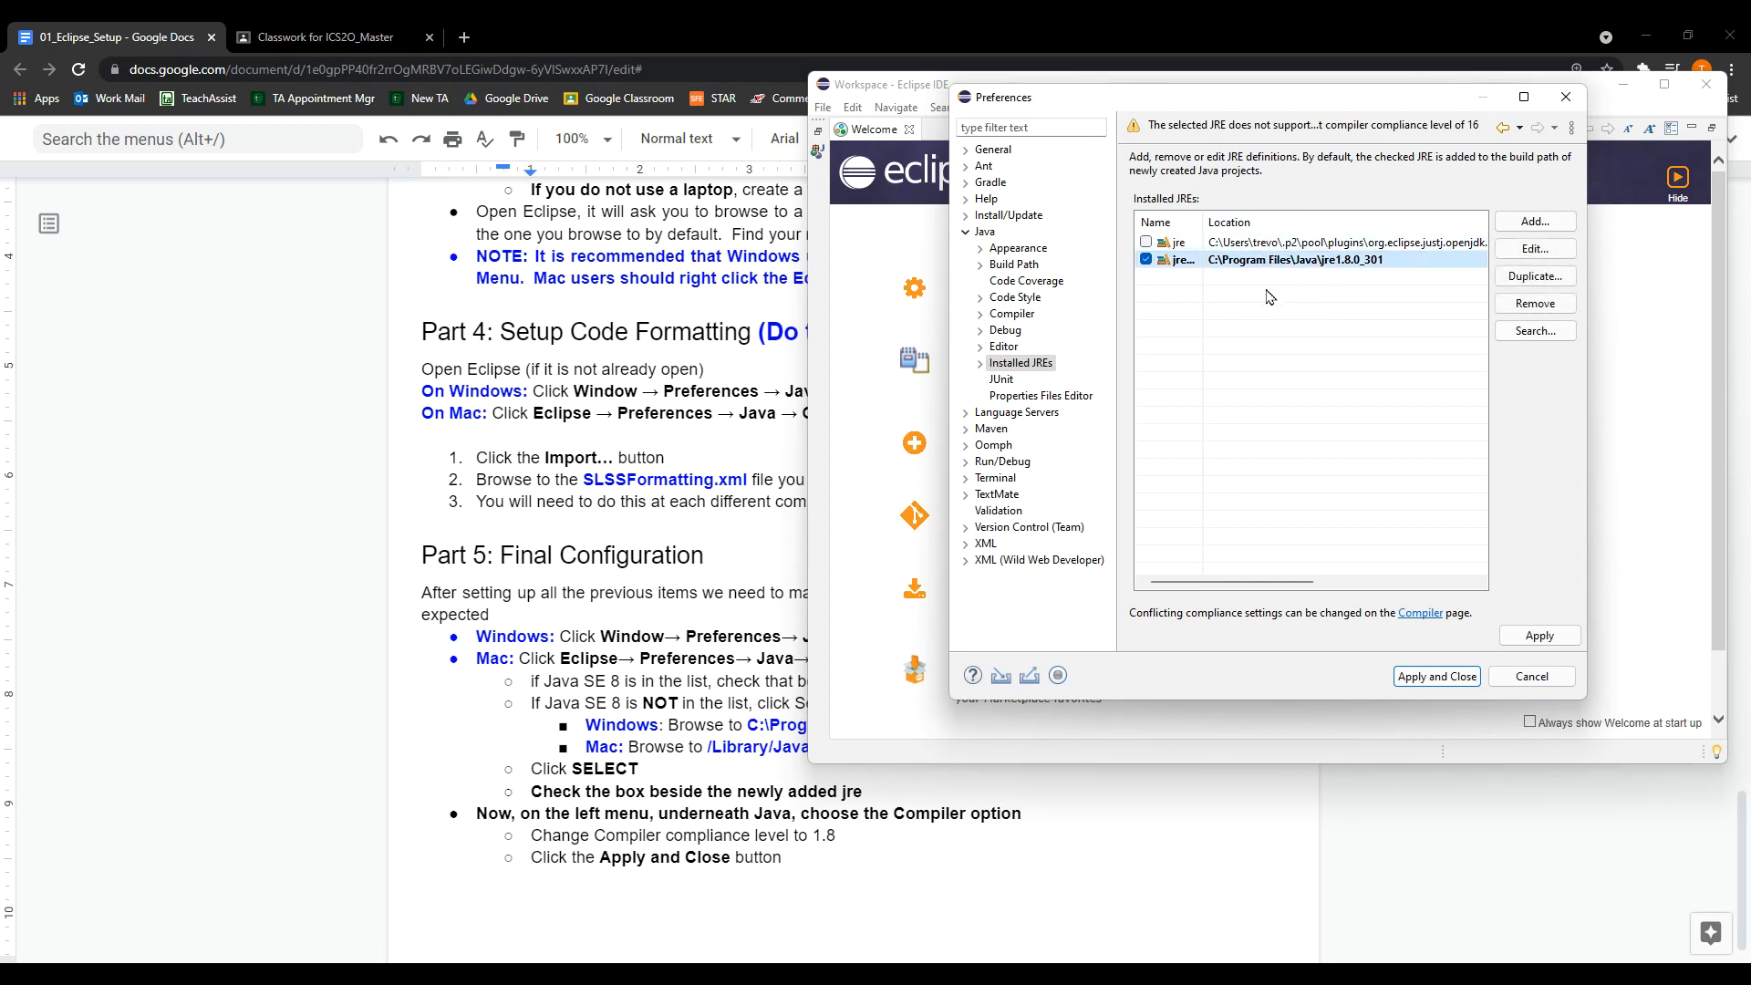
pyautogui.click(1538, 638)
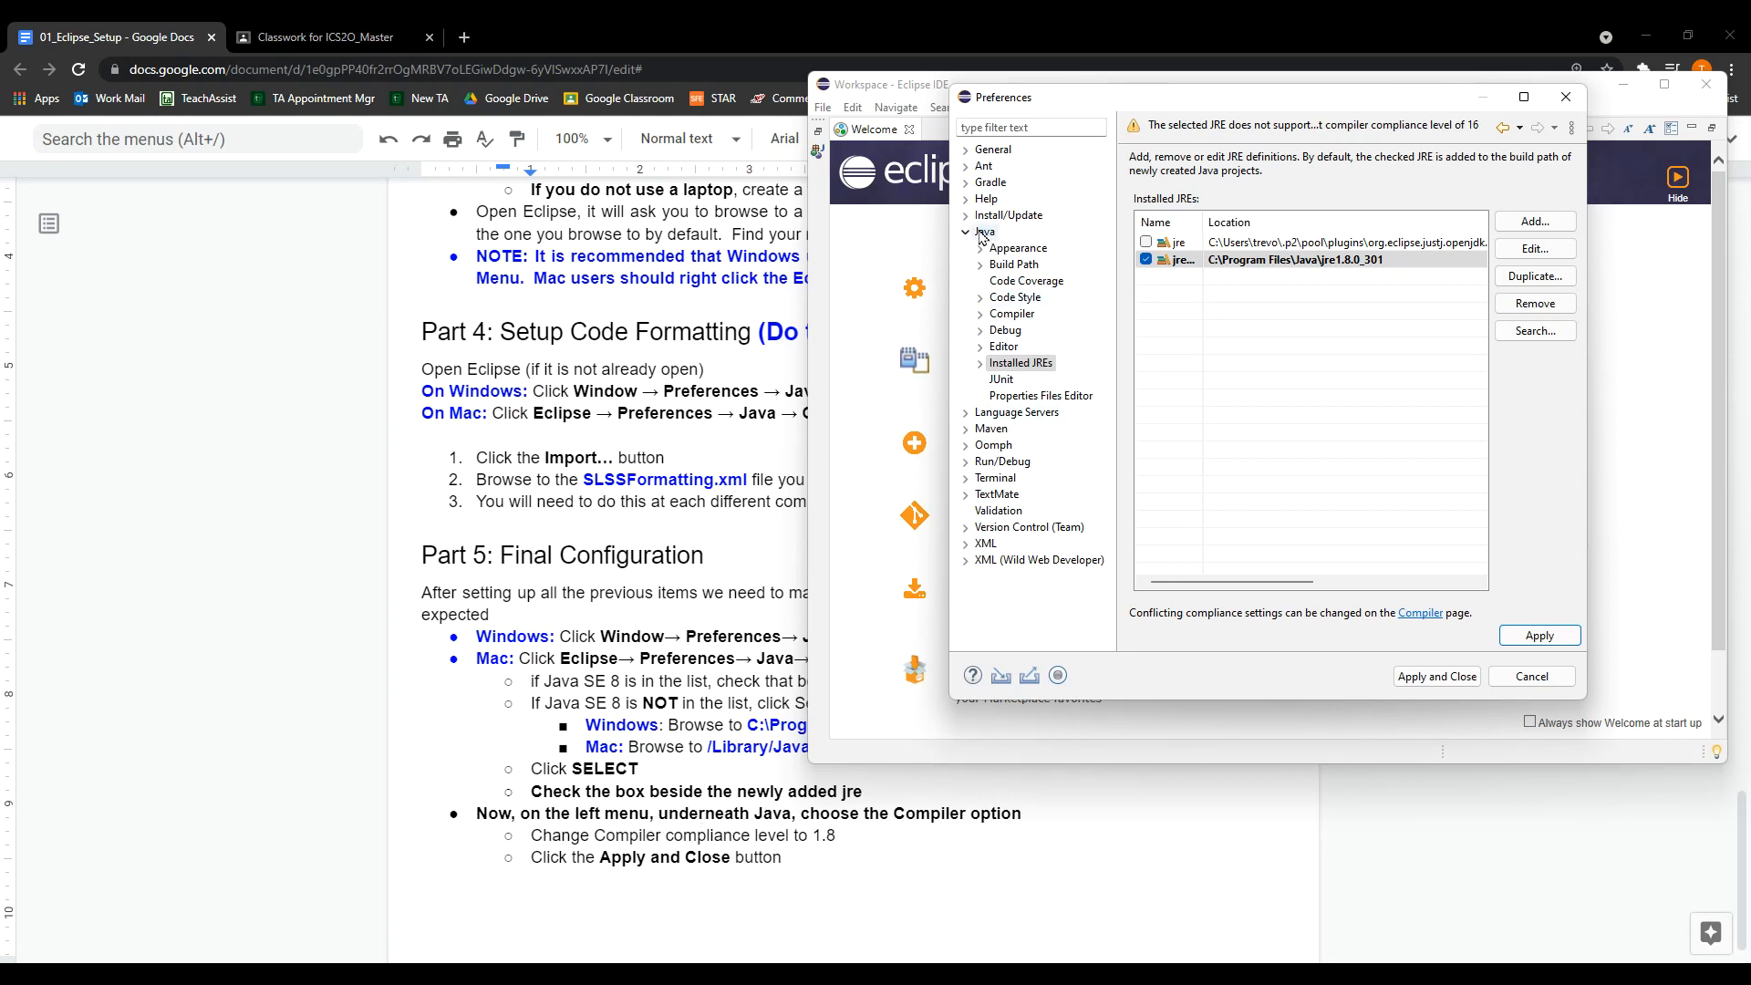
# Go to the Java Compiler preferences, applying the pending JRE changes, and set and apply a compiler compliance level of 1.8
pyautogui.click(1012, 314)
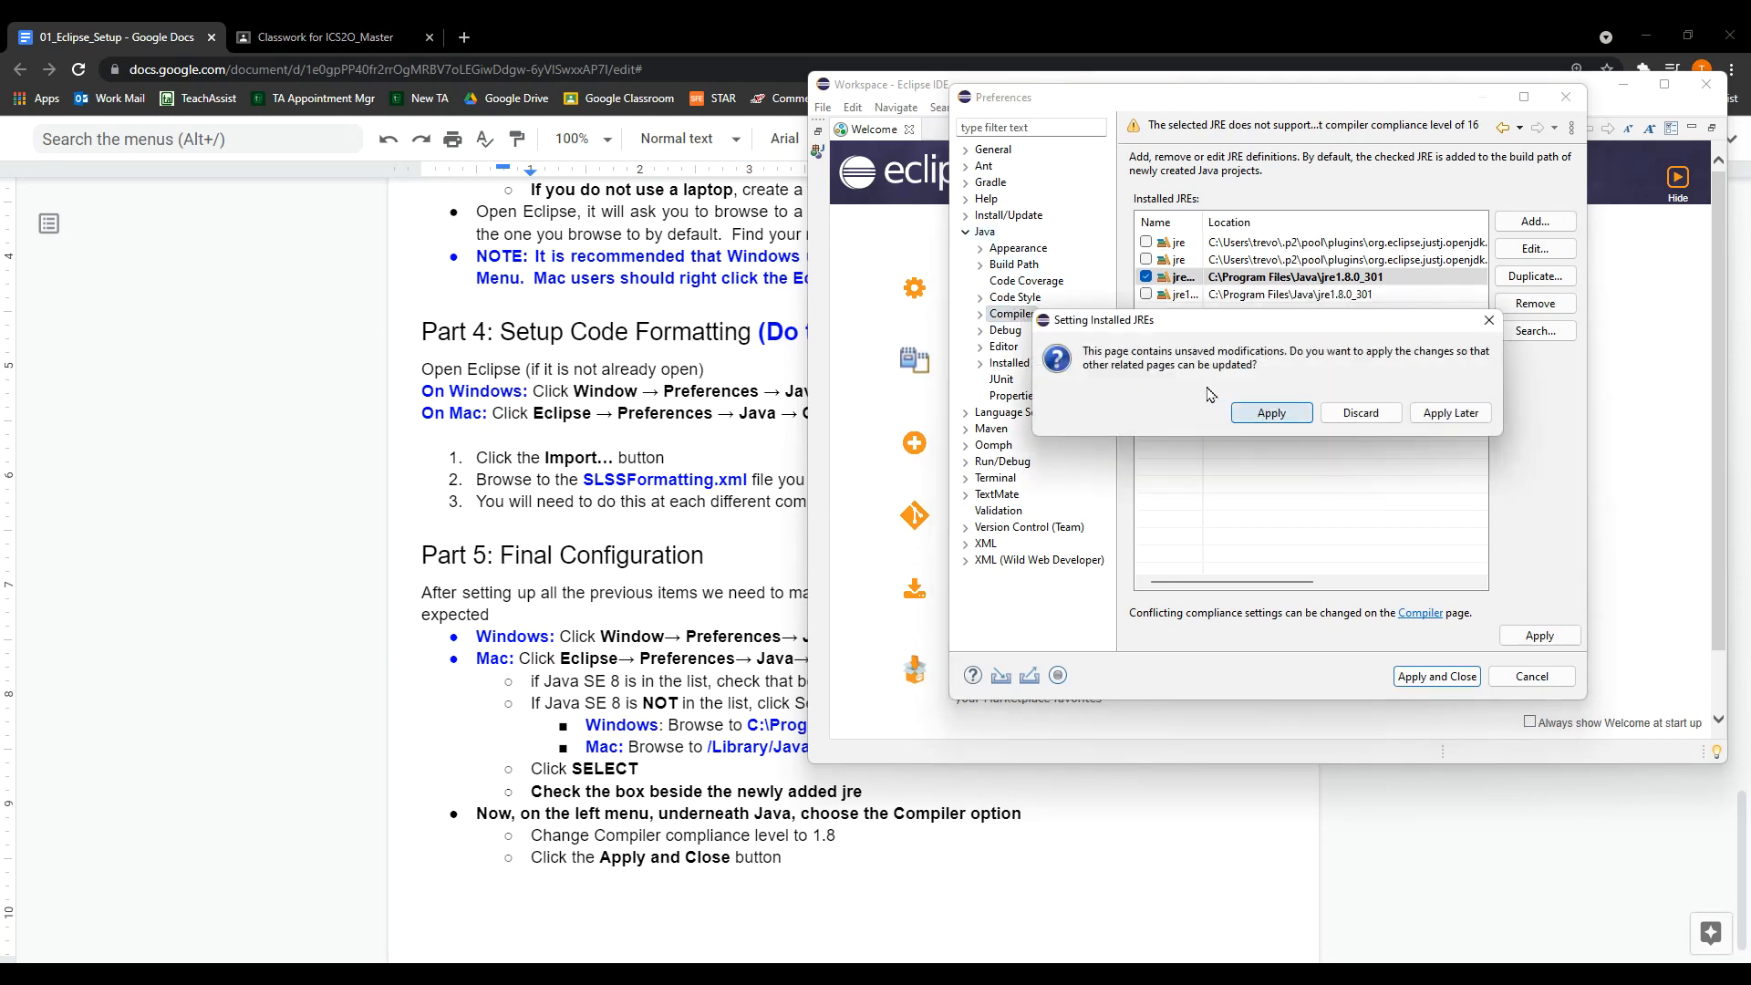
pyautogui.click(1271, 413)
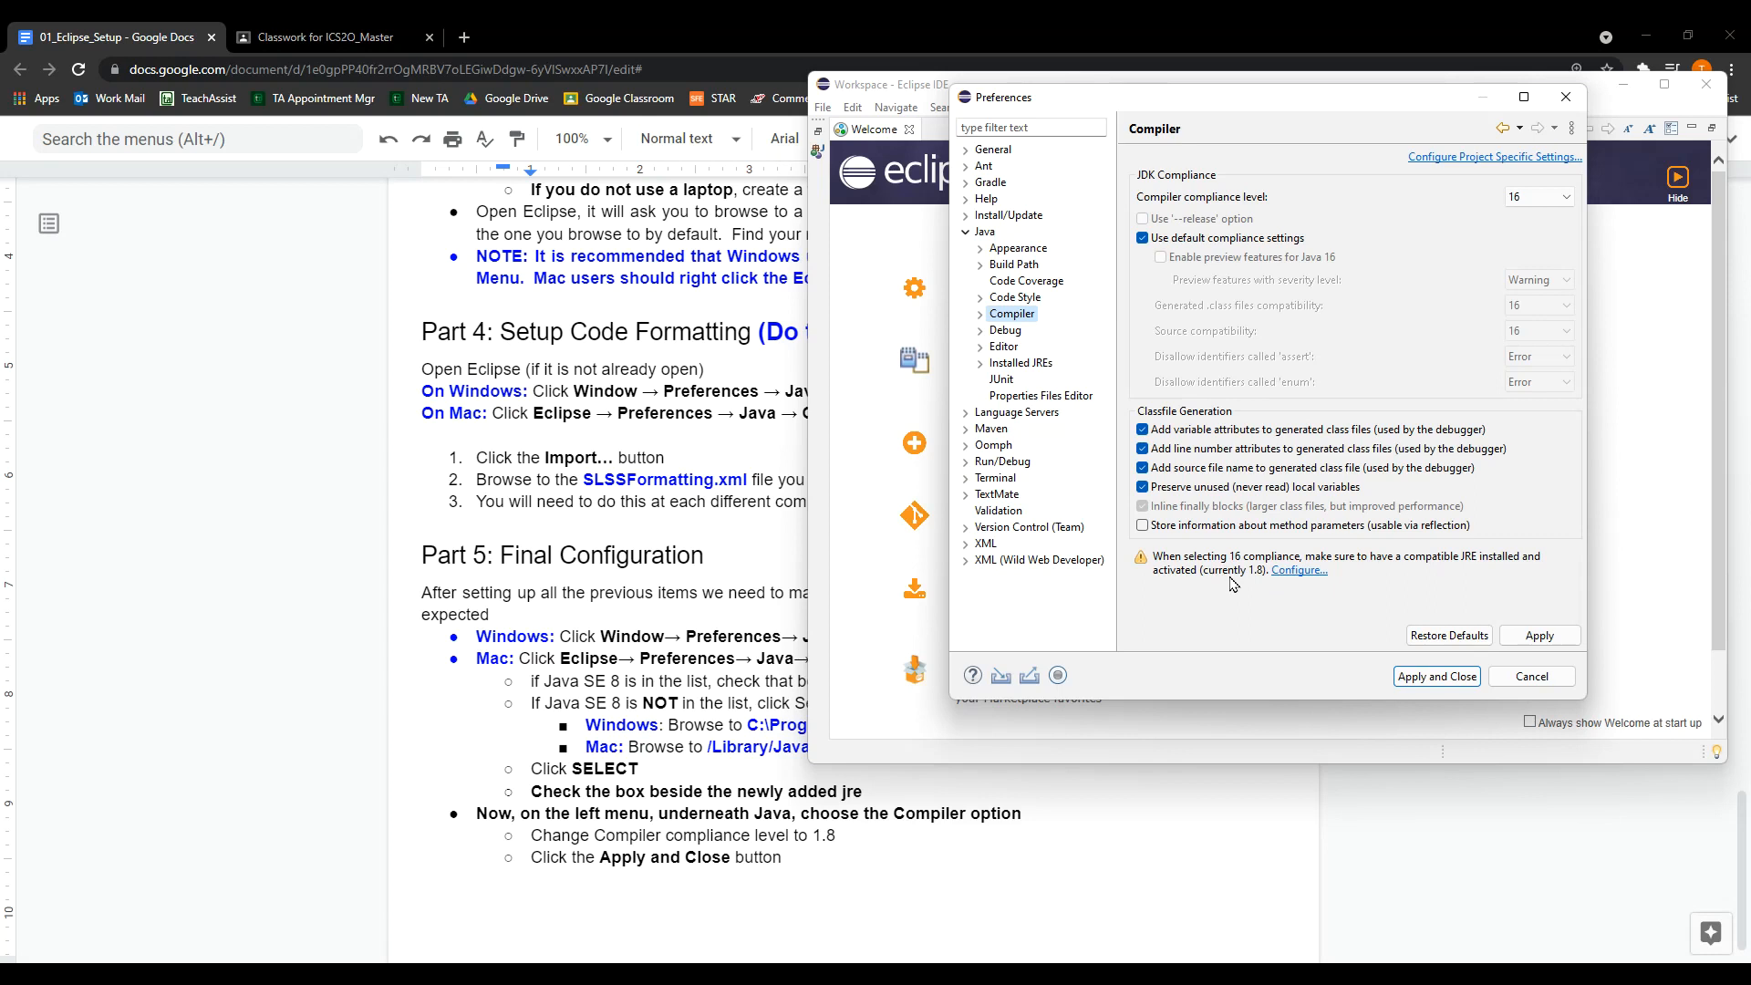
pyautogui.click(1553, 199)
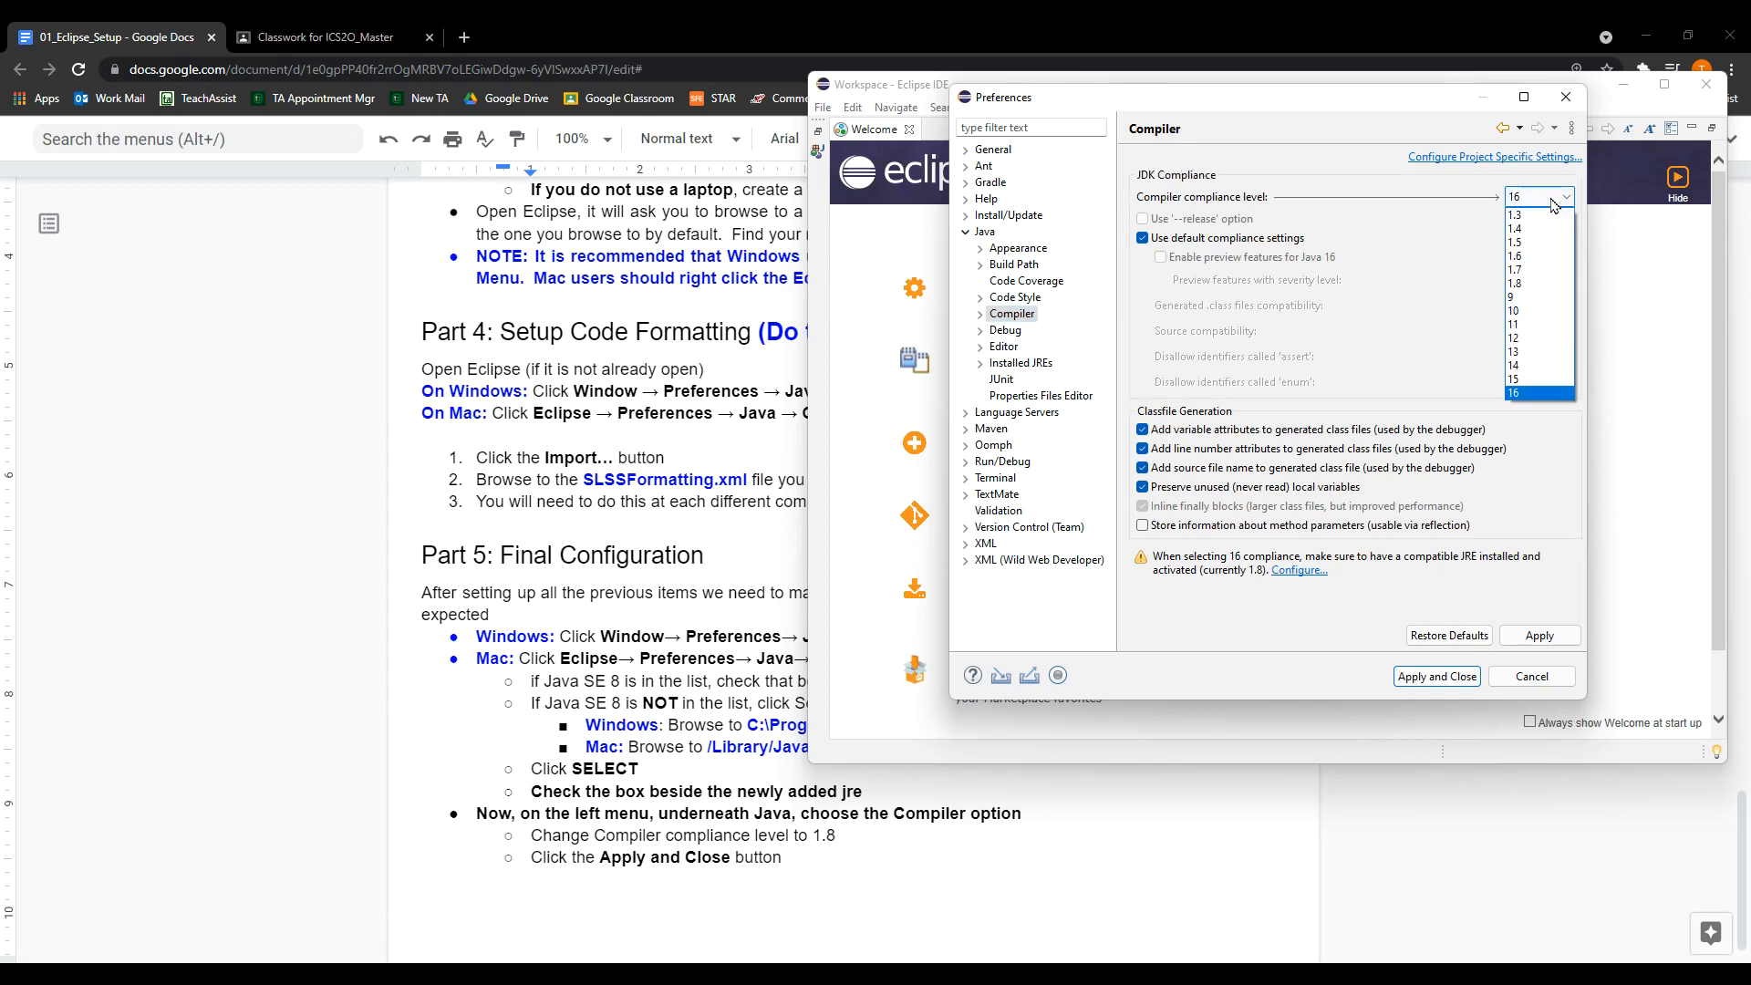
pyautogui.click(1532, 284)
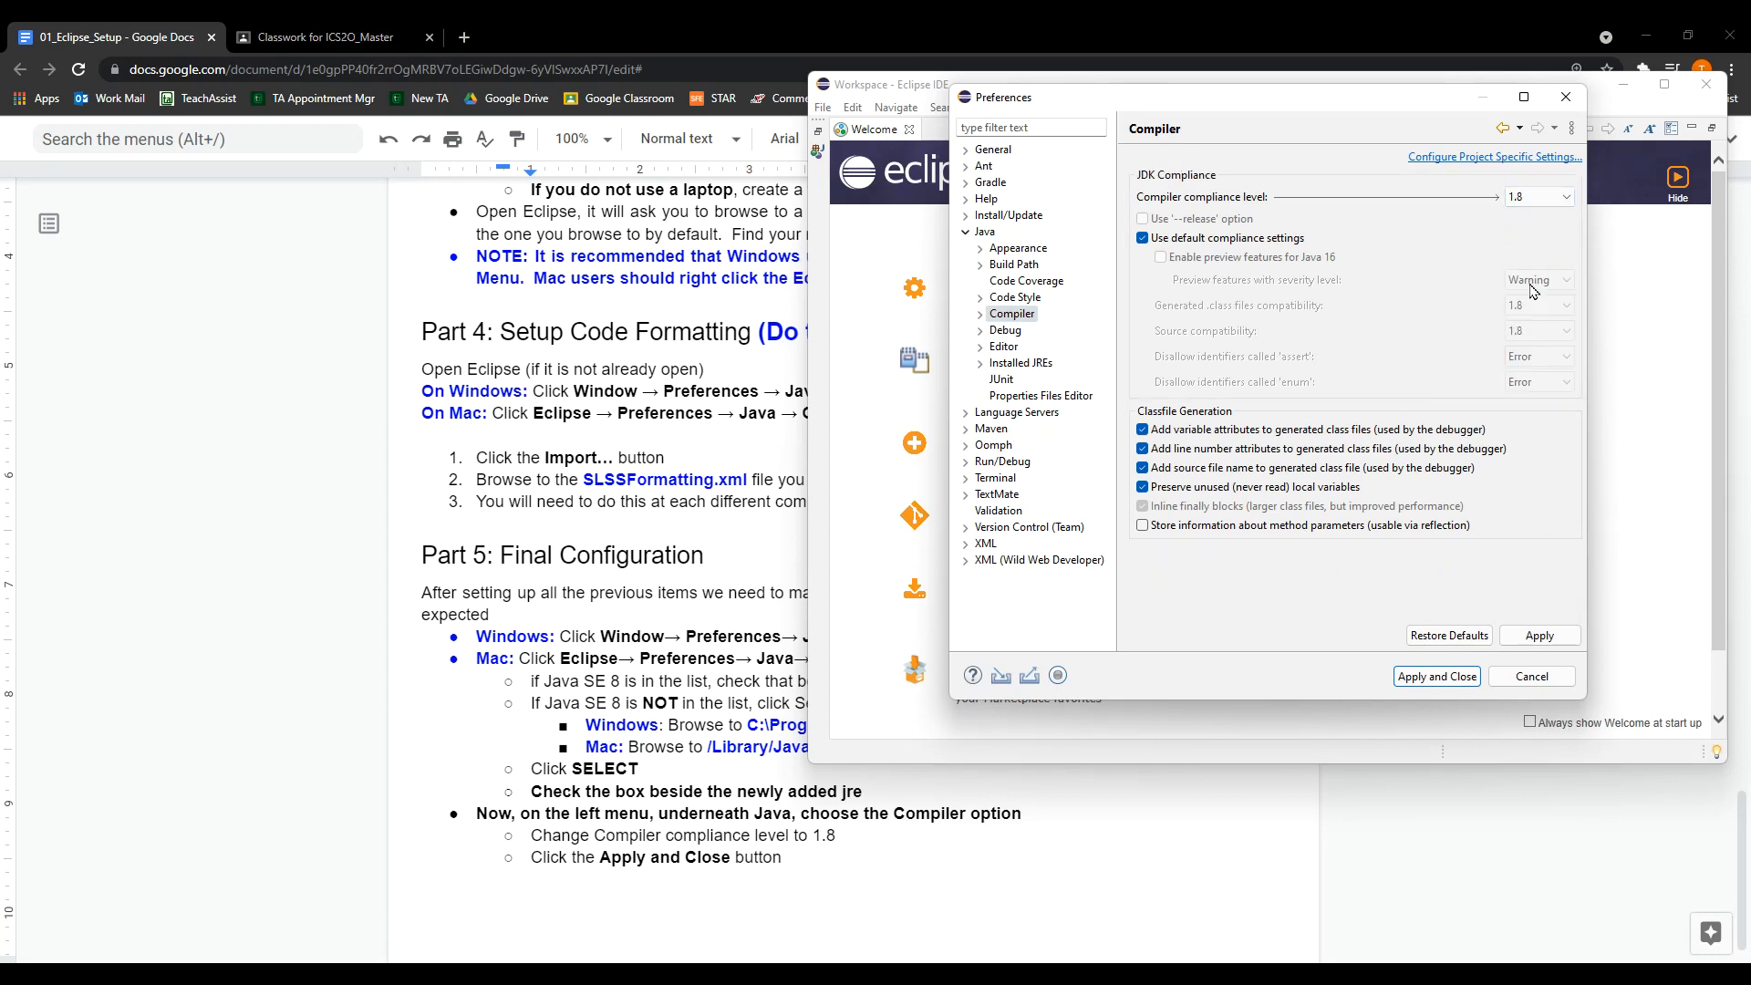
pyautogui.click(1535, 637)
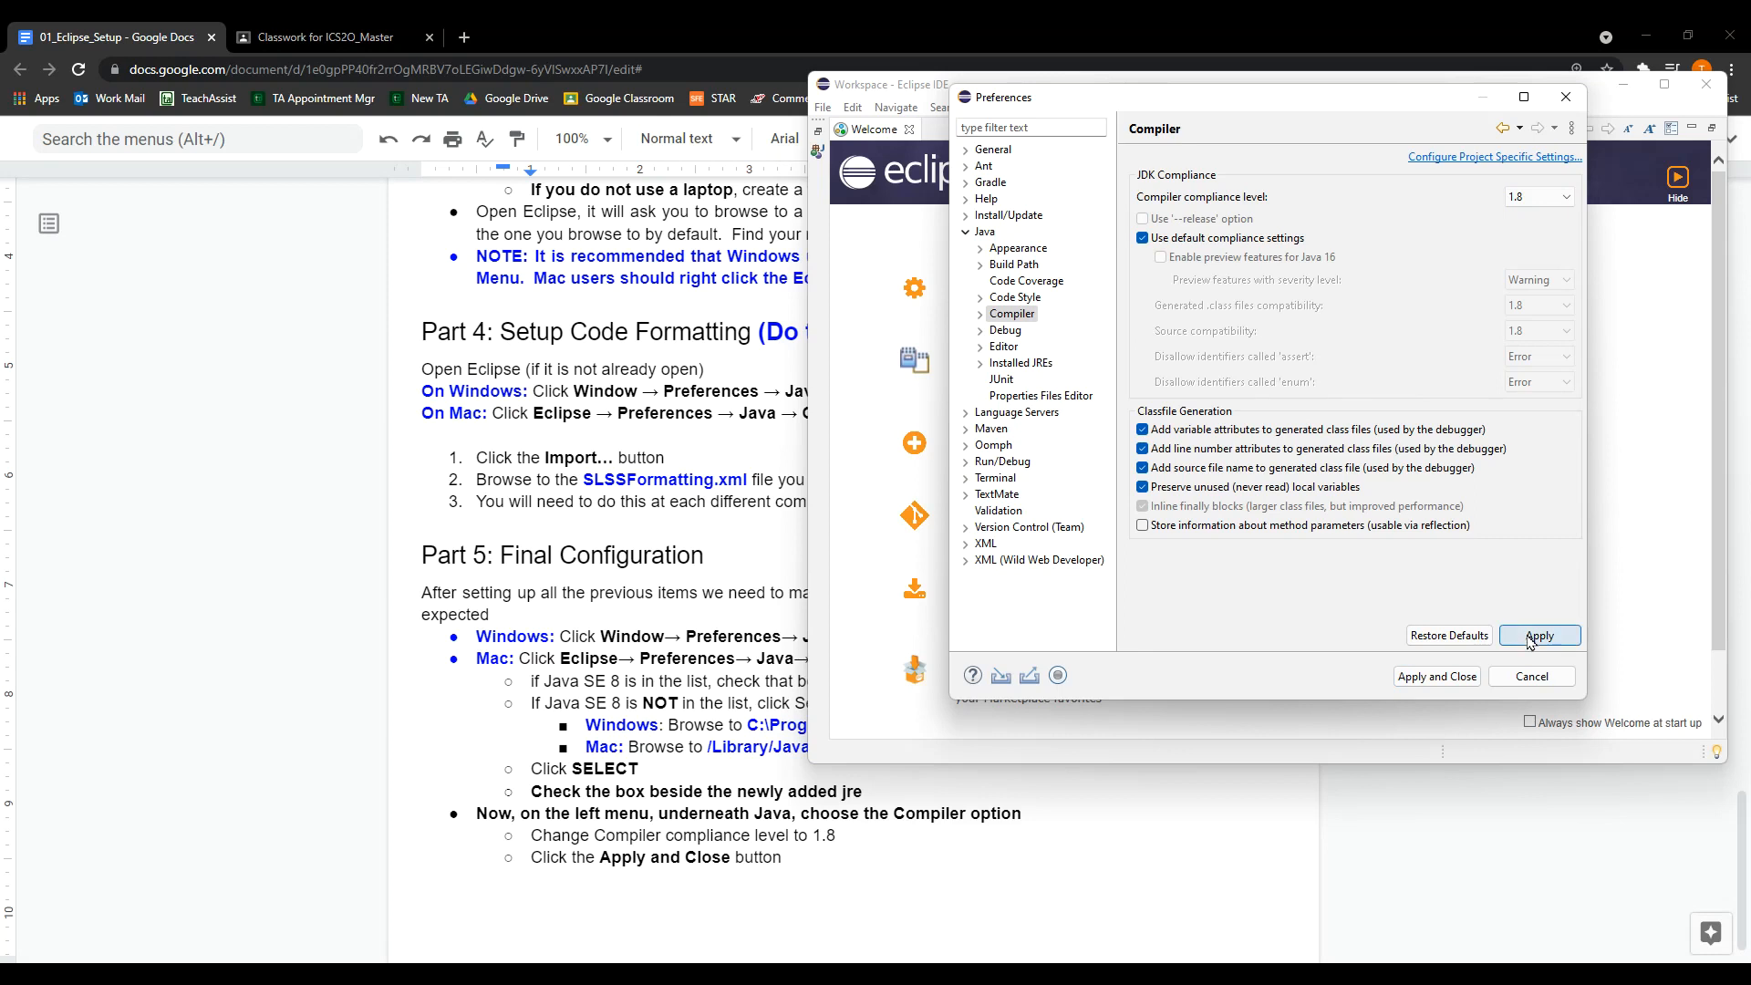
# Recheck the Installed JREs and Compiler settings, widening the JRE name column, and apply and close the preferences
pyautogui.click(1012, 365)
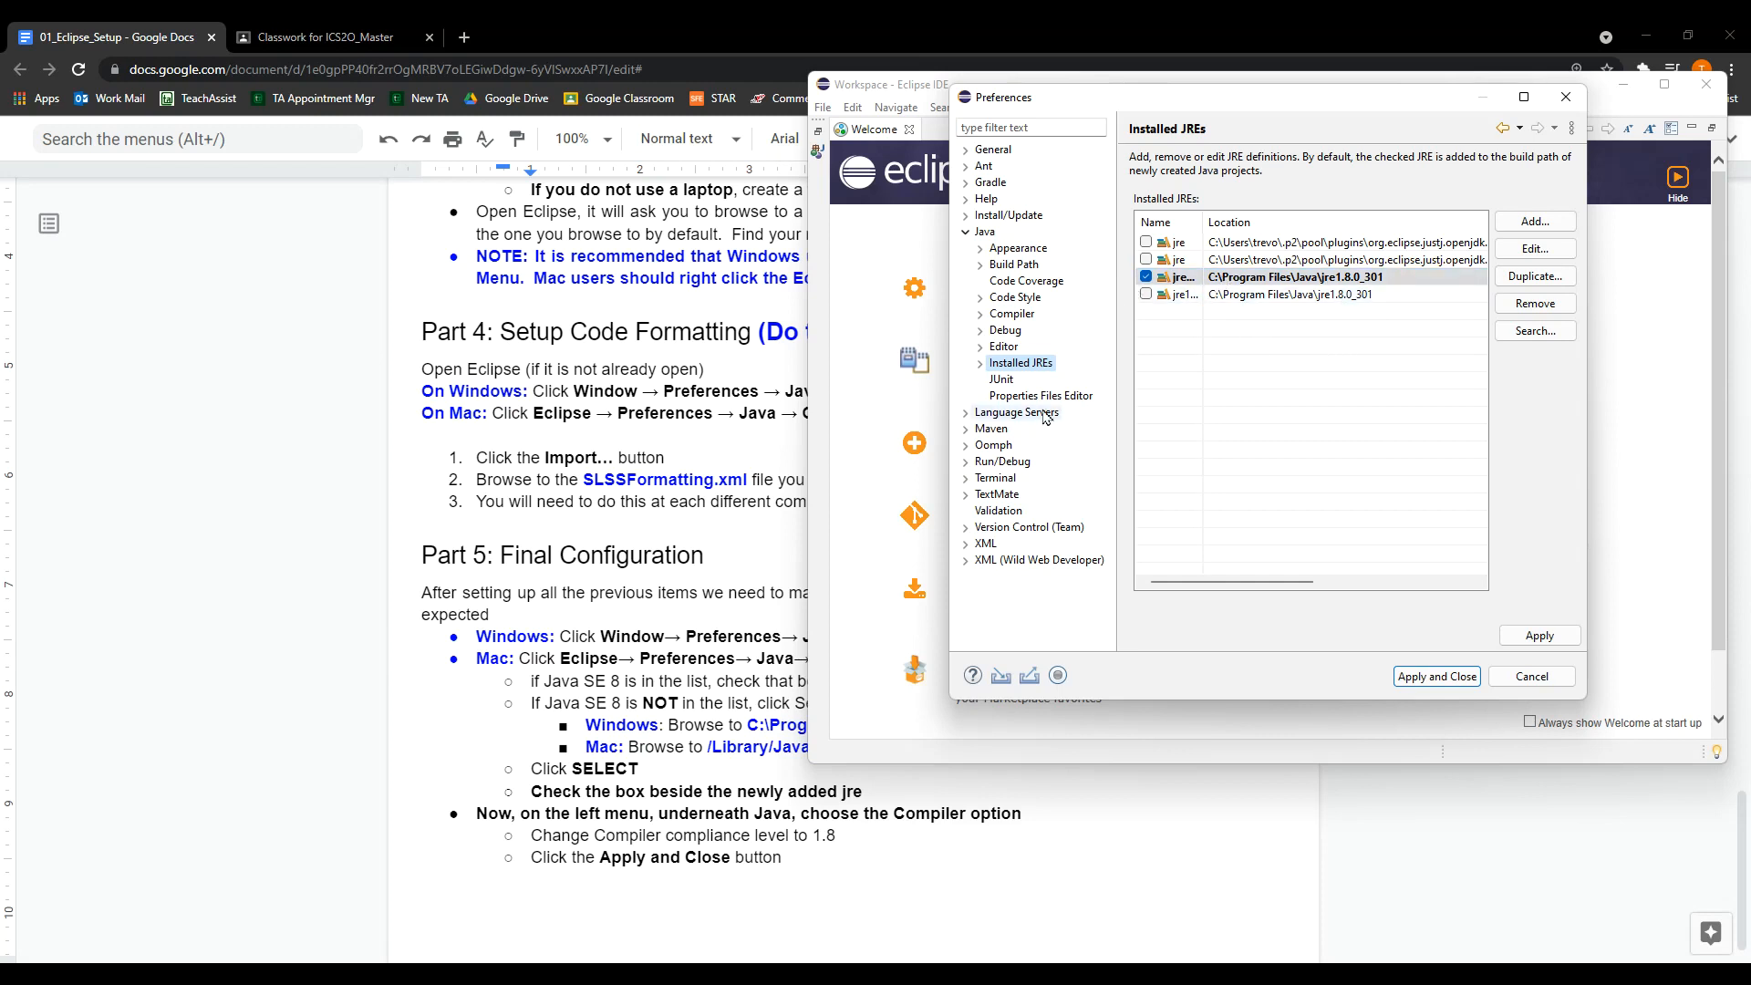
pyautogui.moveTo(1204, 221)
pyautogui.mouseDown()
pyautogui.moveTo(1356, 228)
pyautogui.moveTo(1215, 227)
pyautogui.mouseUp()
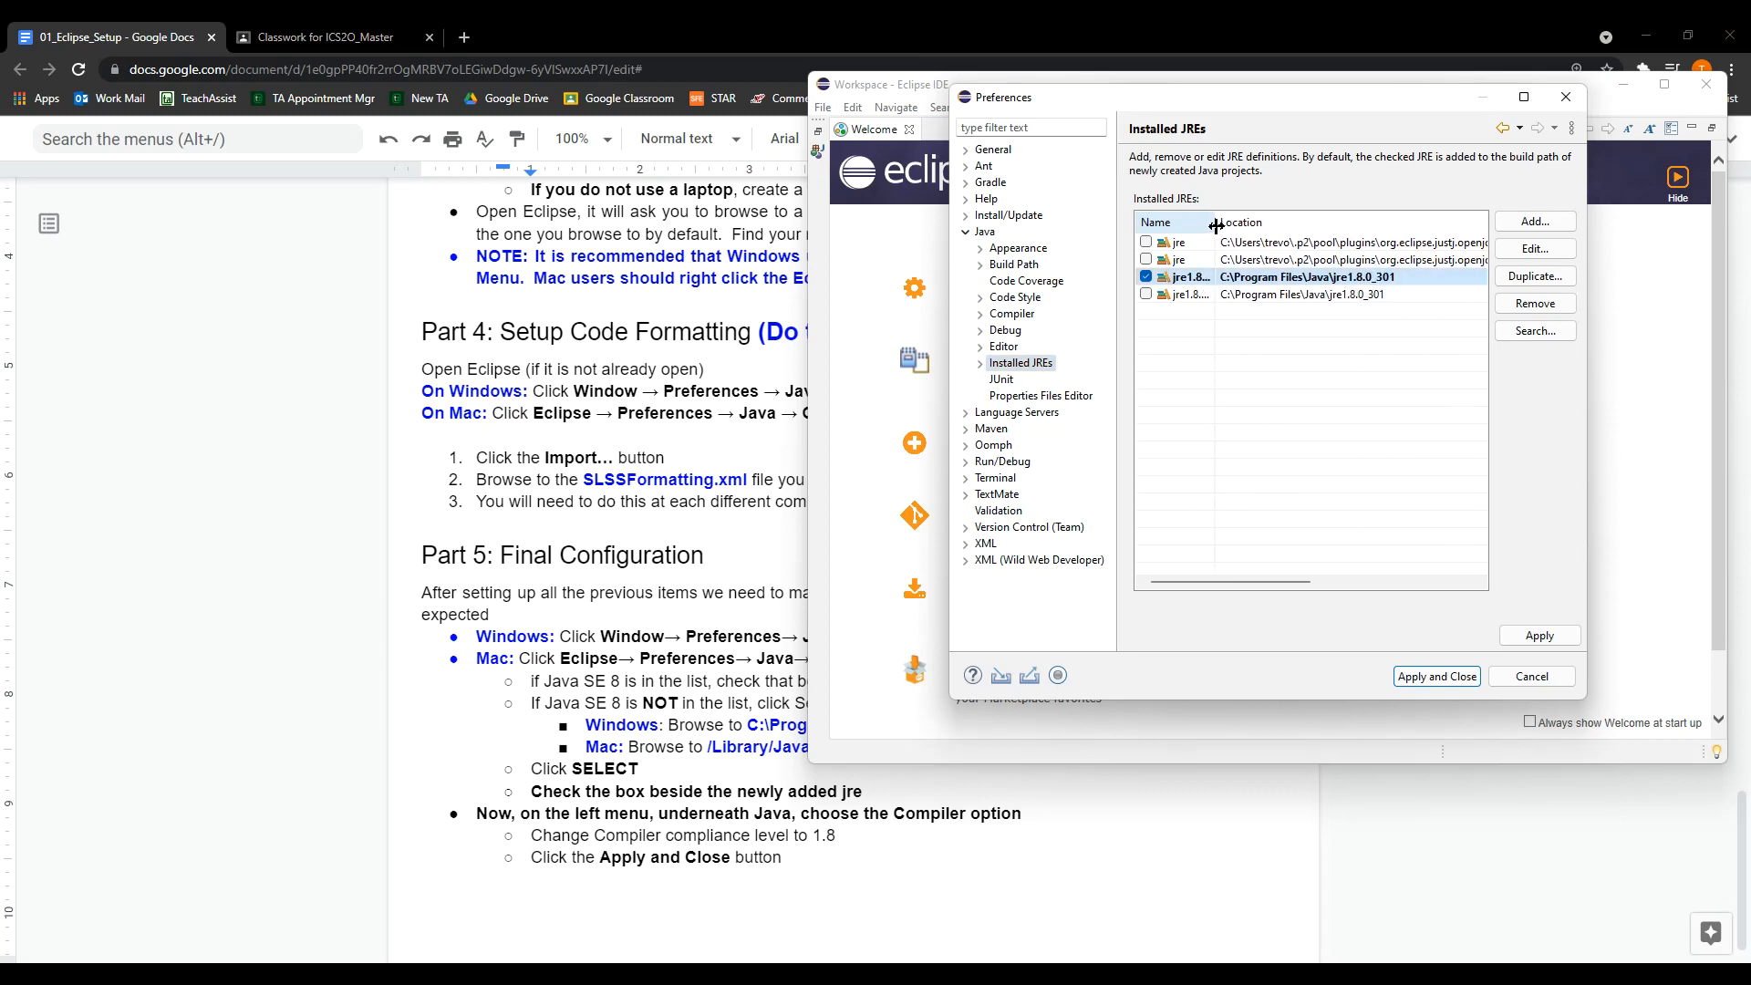
pyautogui.click(1023, 319)
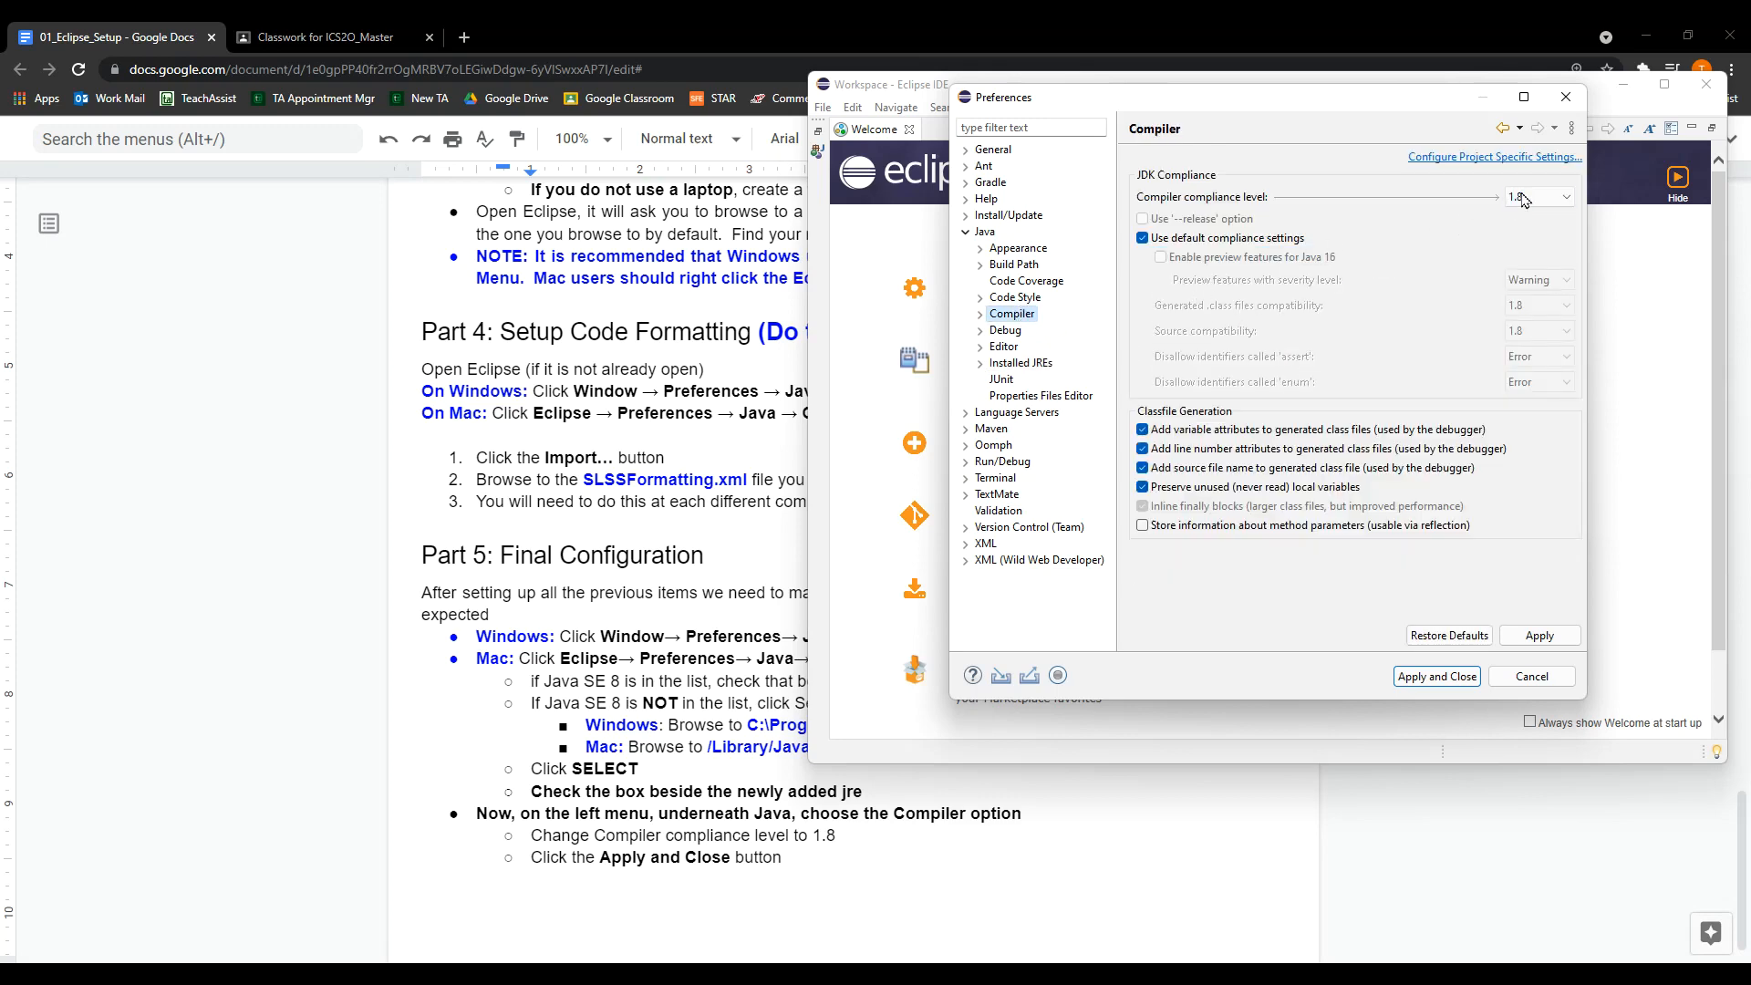
pyautogui.click(1437, 677)
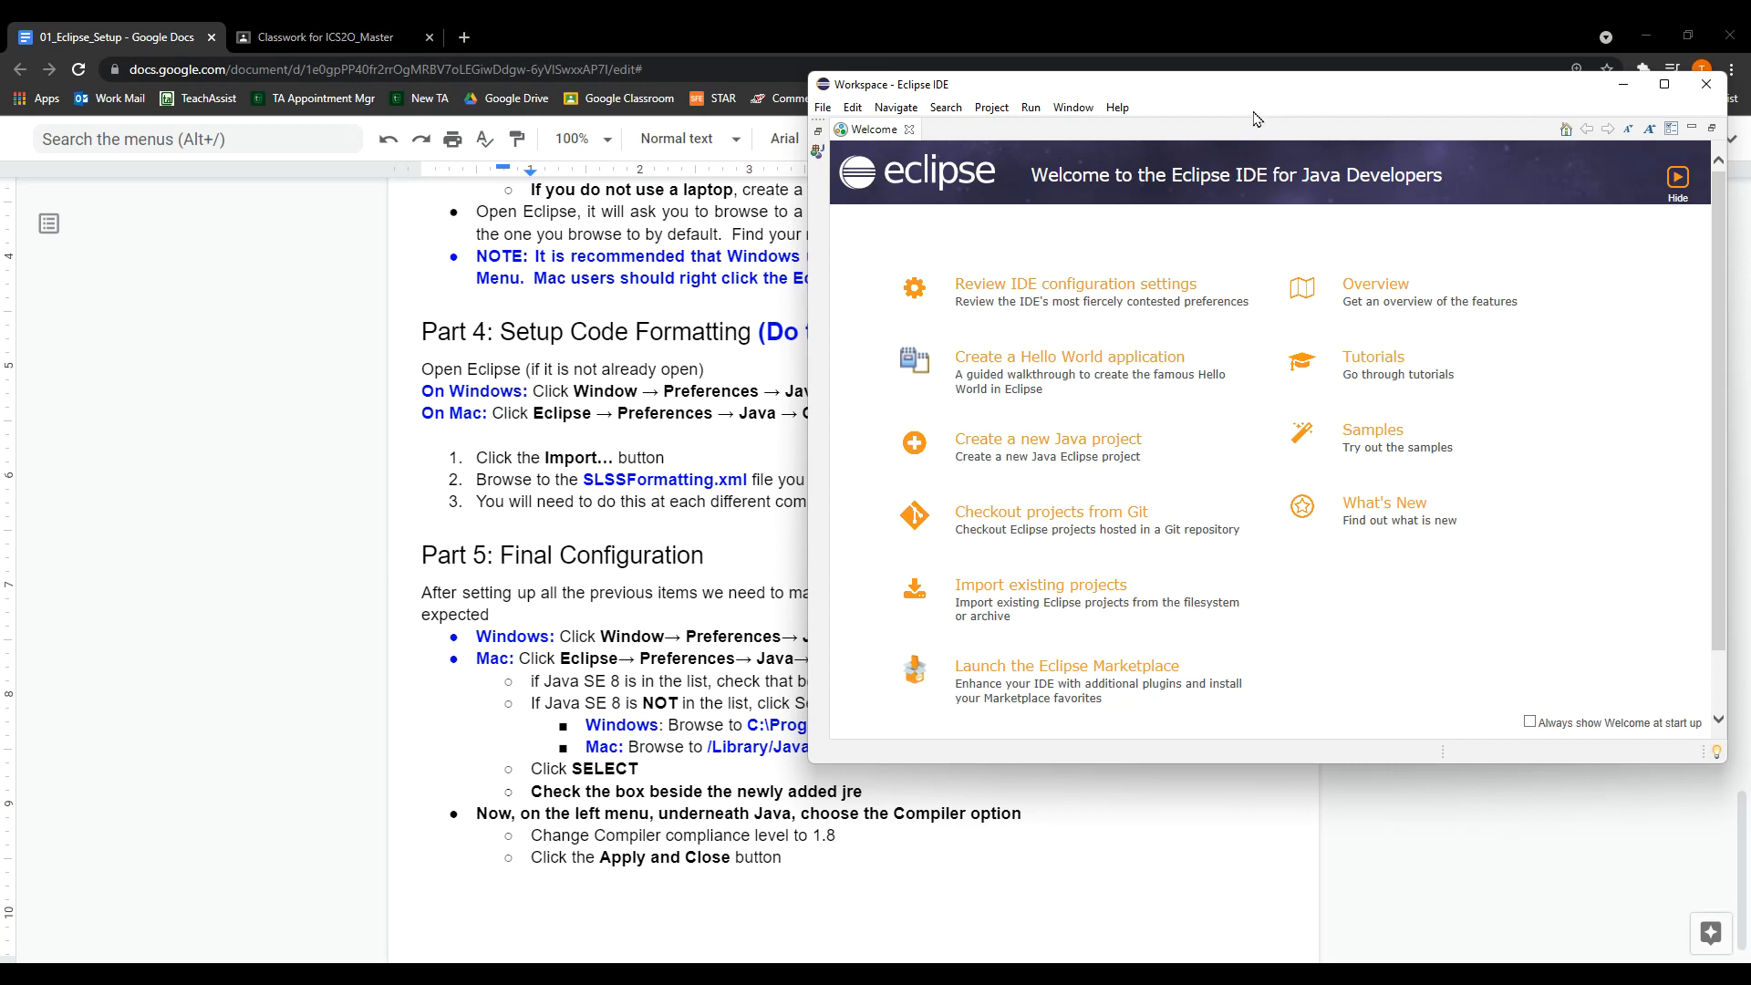
# Create a Java project named FirstProgram in the default location with the JavaSE-1.8 execution environment, and close the Welcome page
pyautogui.click(823, 107)
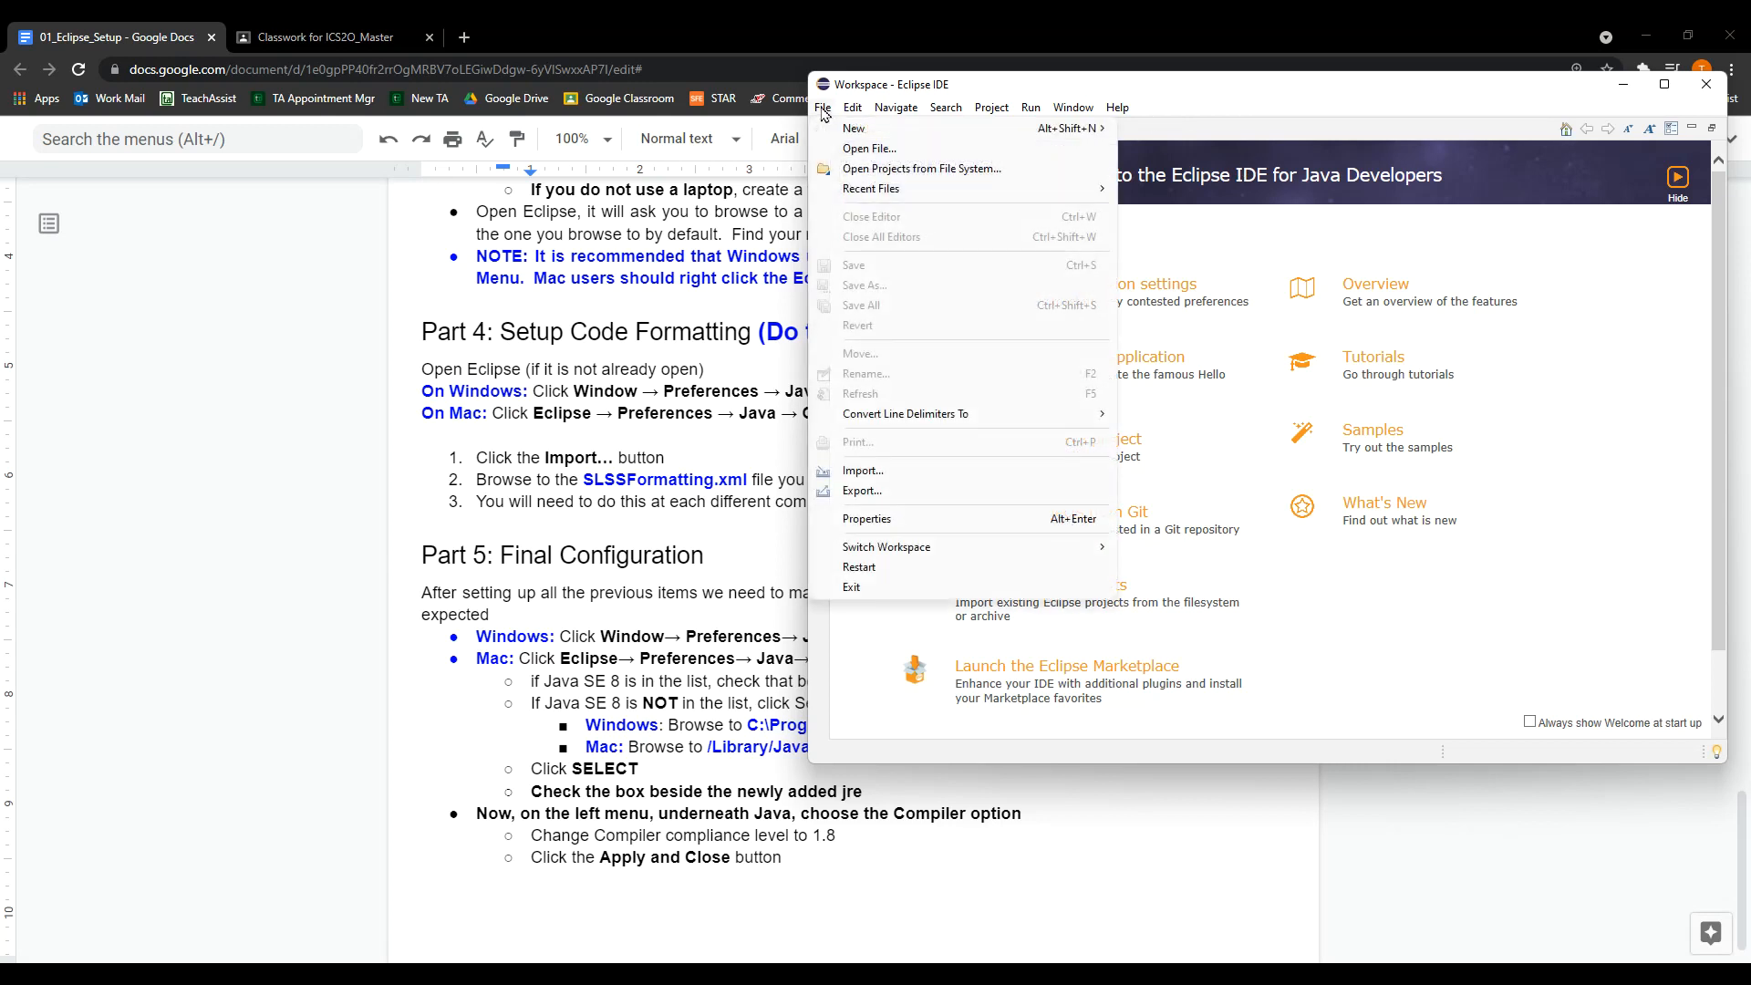
pyautogui.moveTo(841, 133)
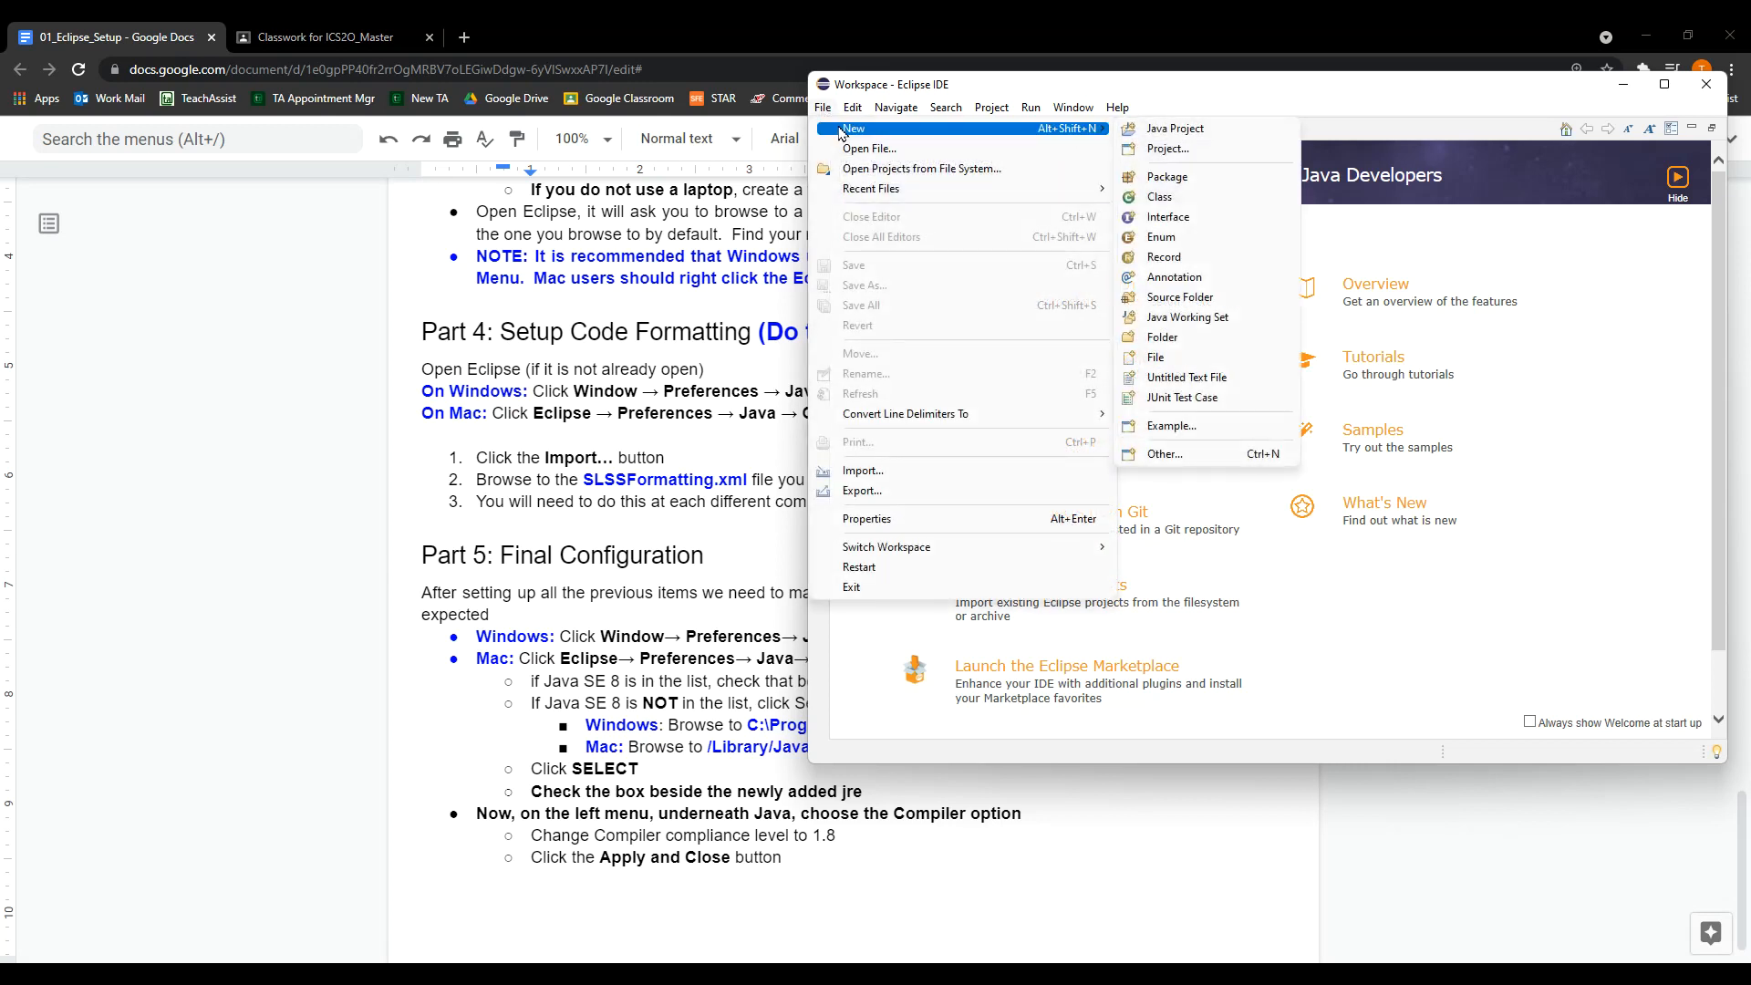
pyautogui.click(1188, 133)
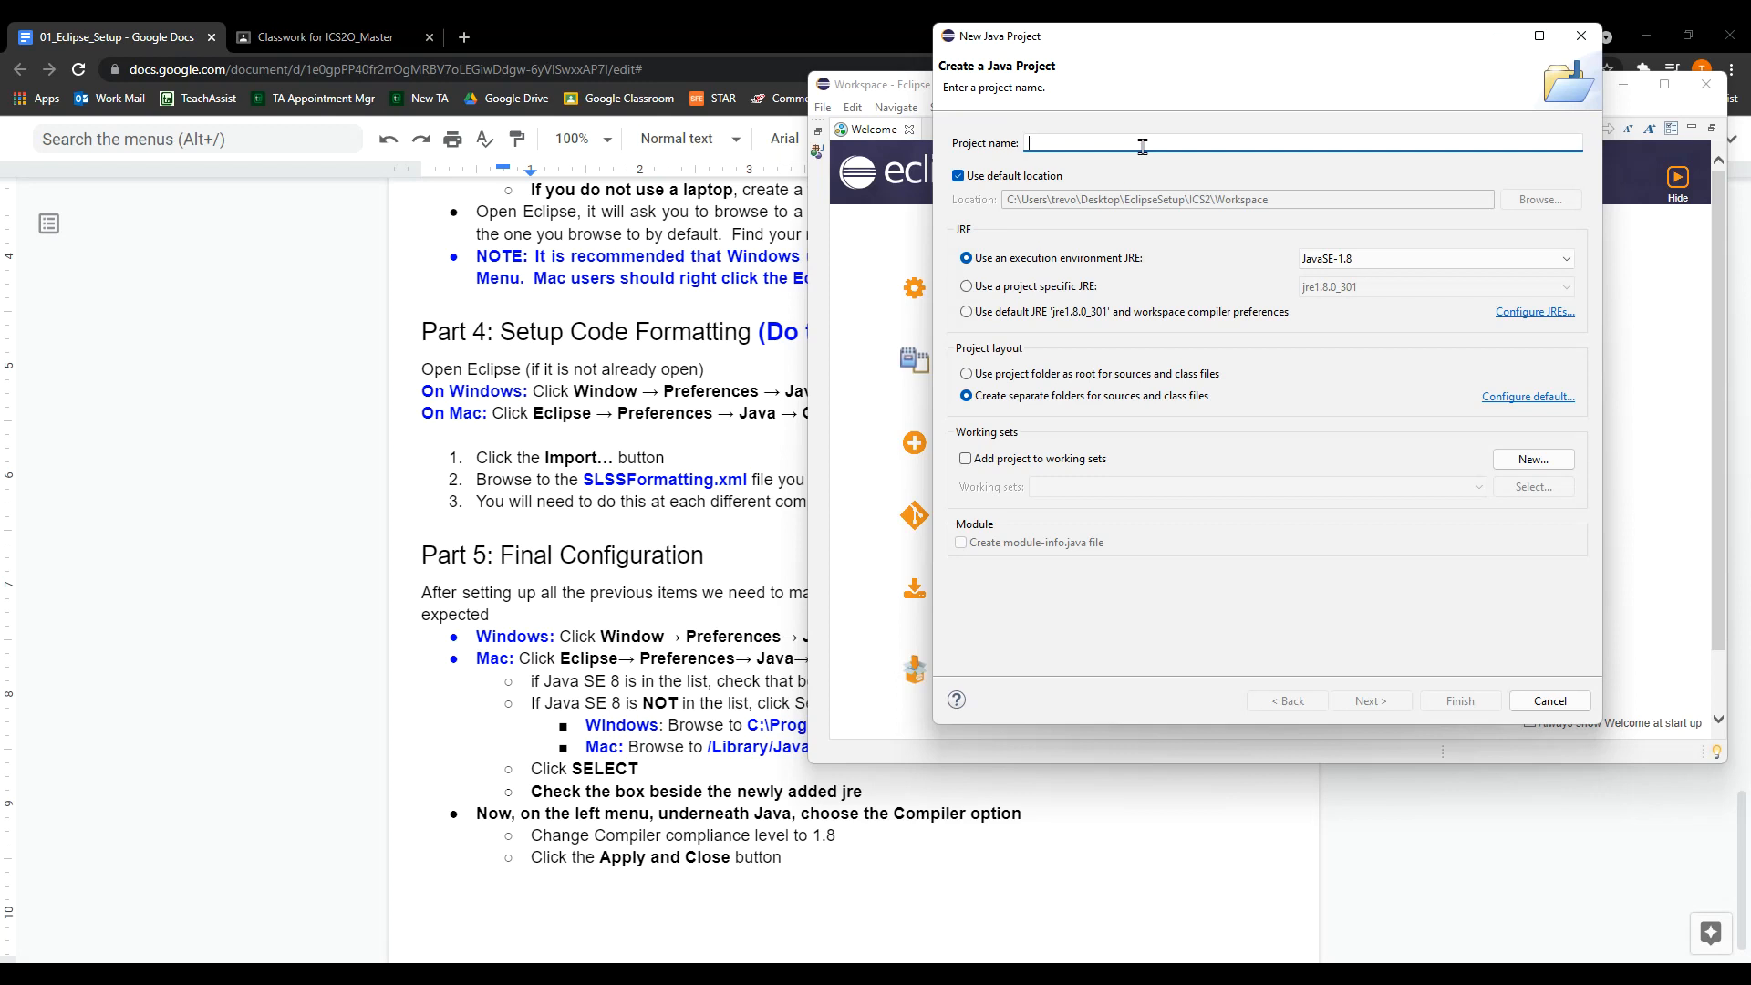
pyautogui.write('FirstProgram')
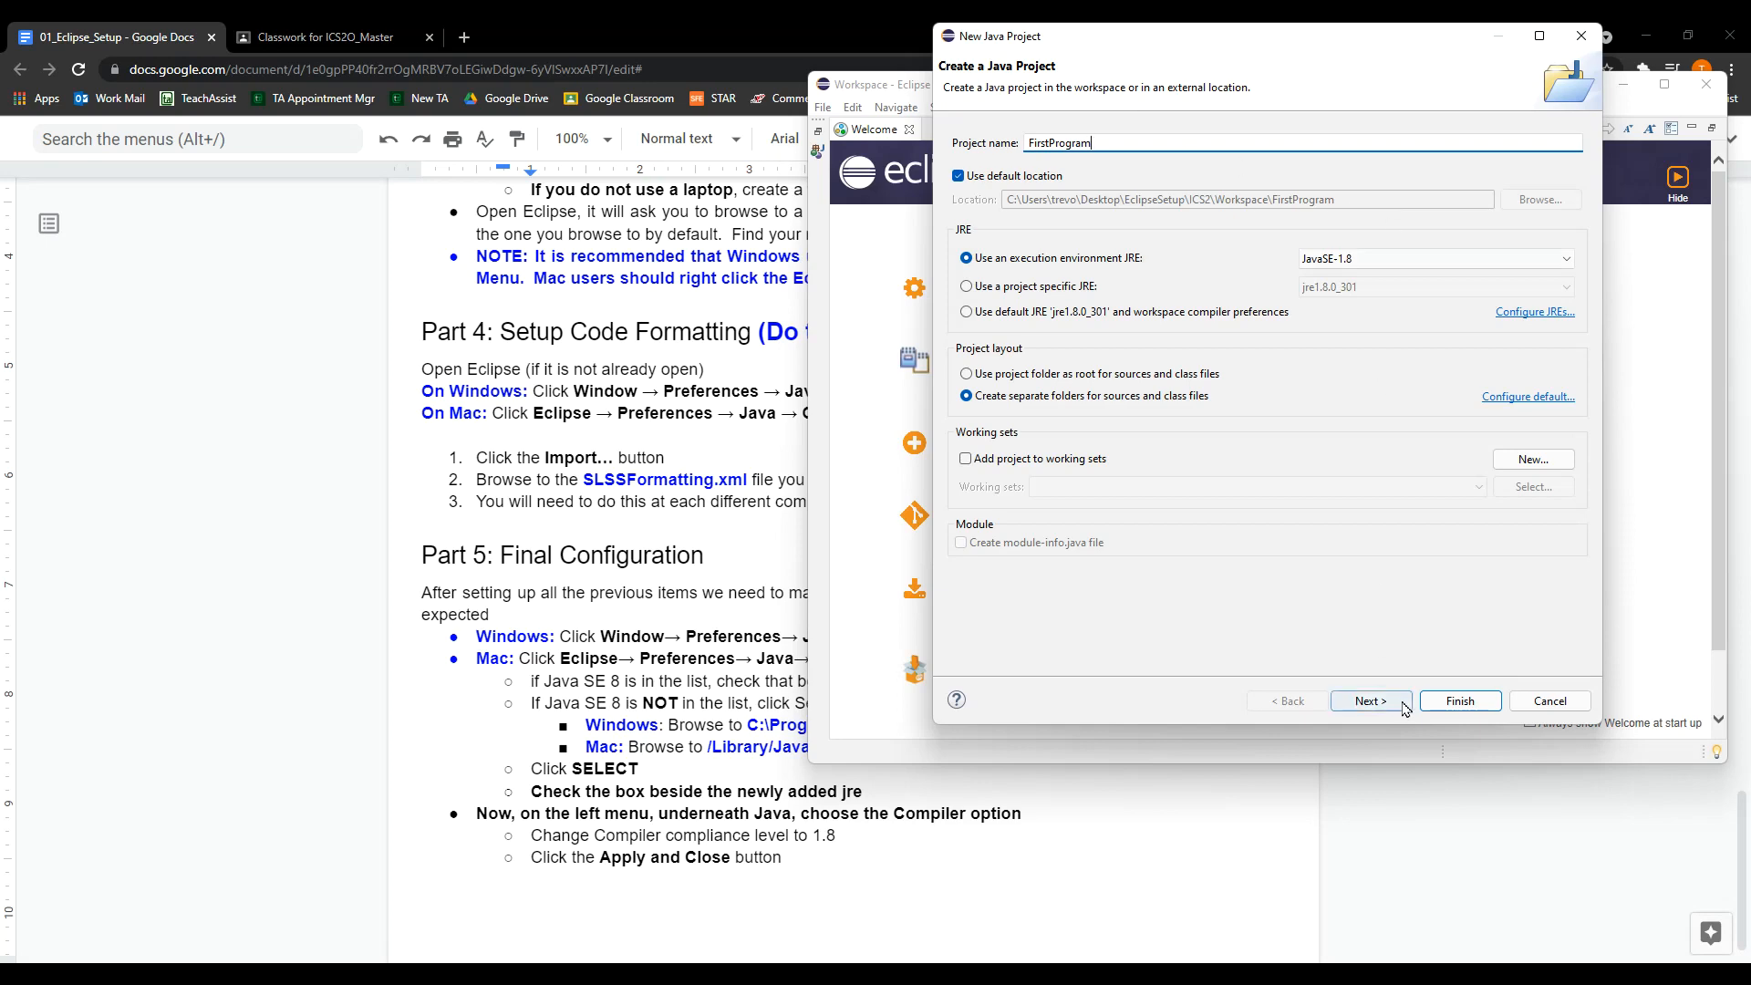
pyautogui.click(1460, 701)
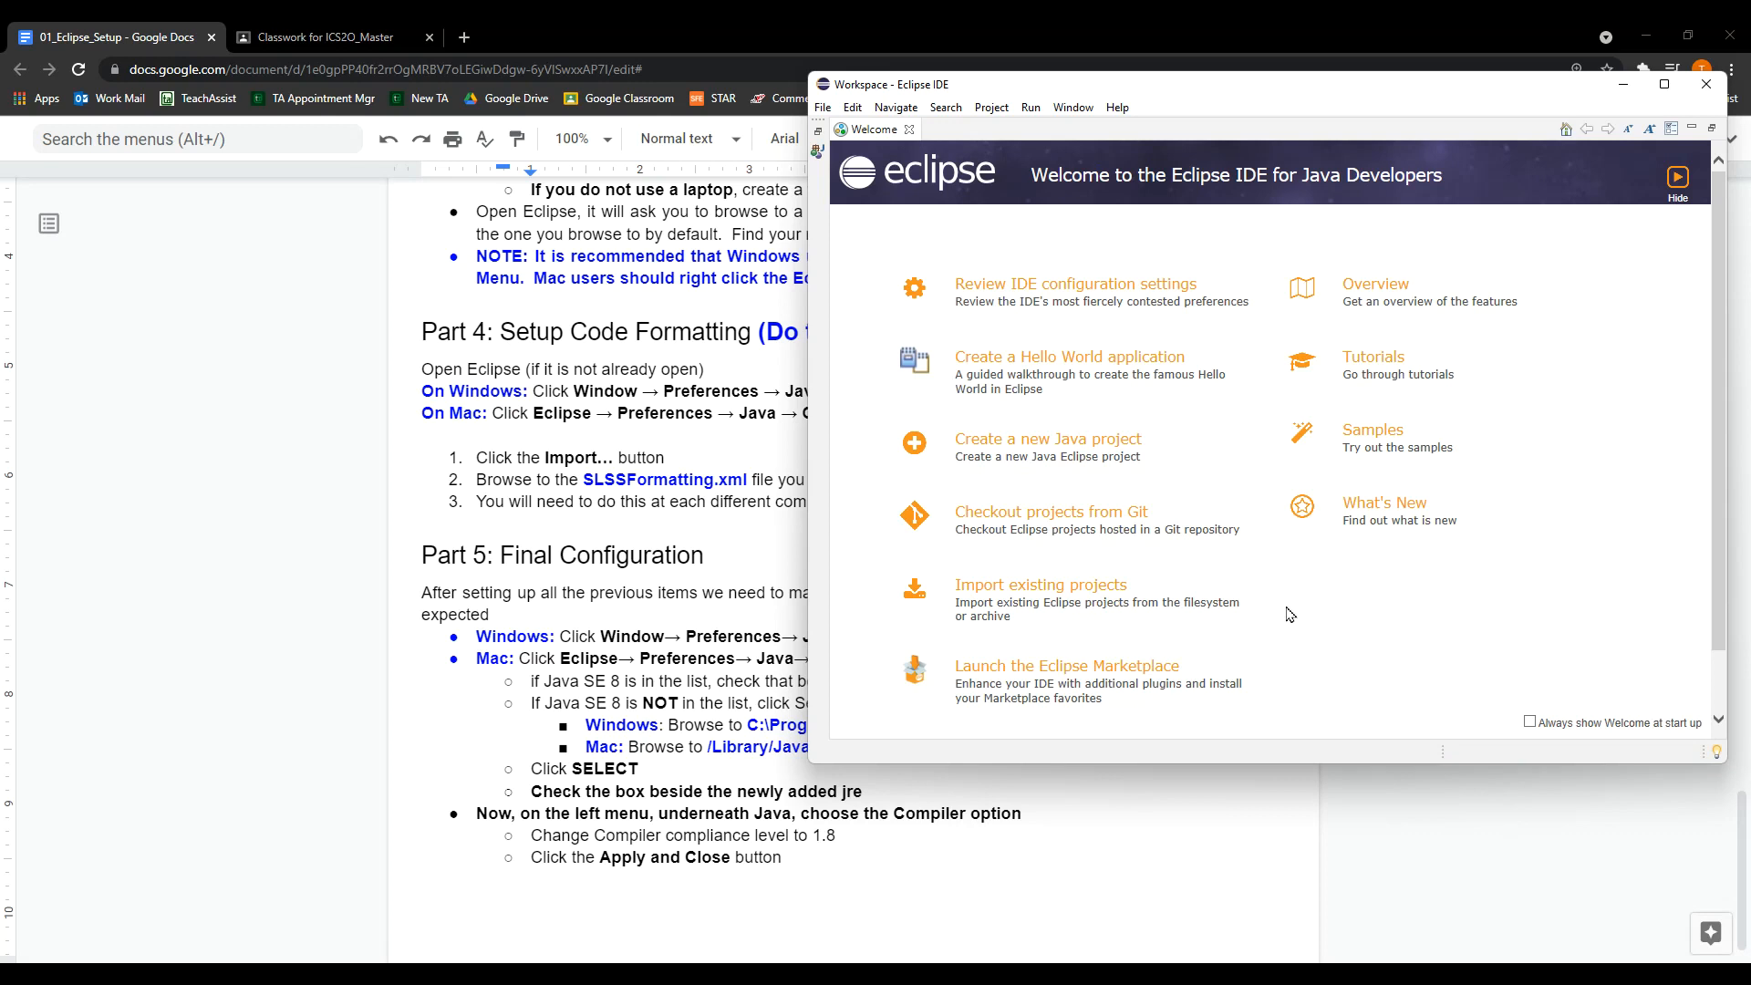
pyautogui.click(910, 129)
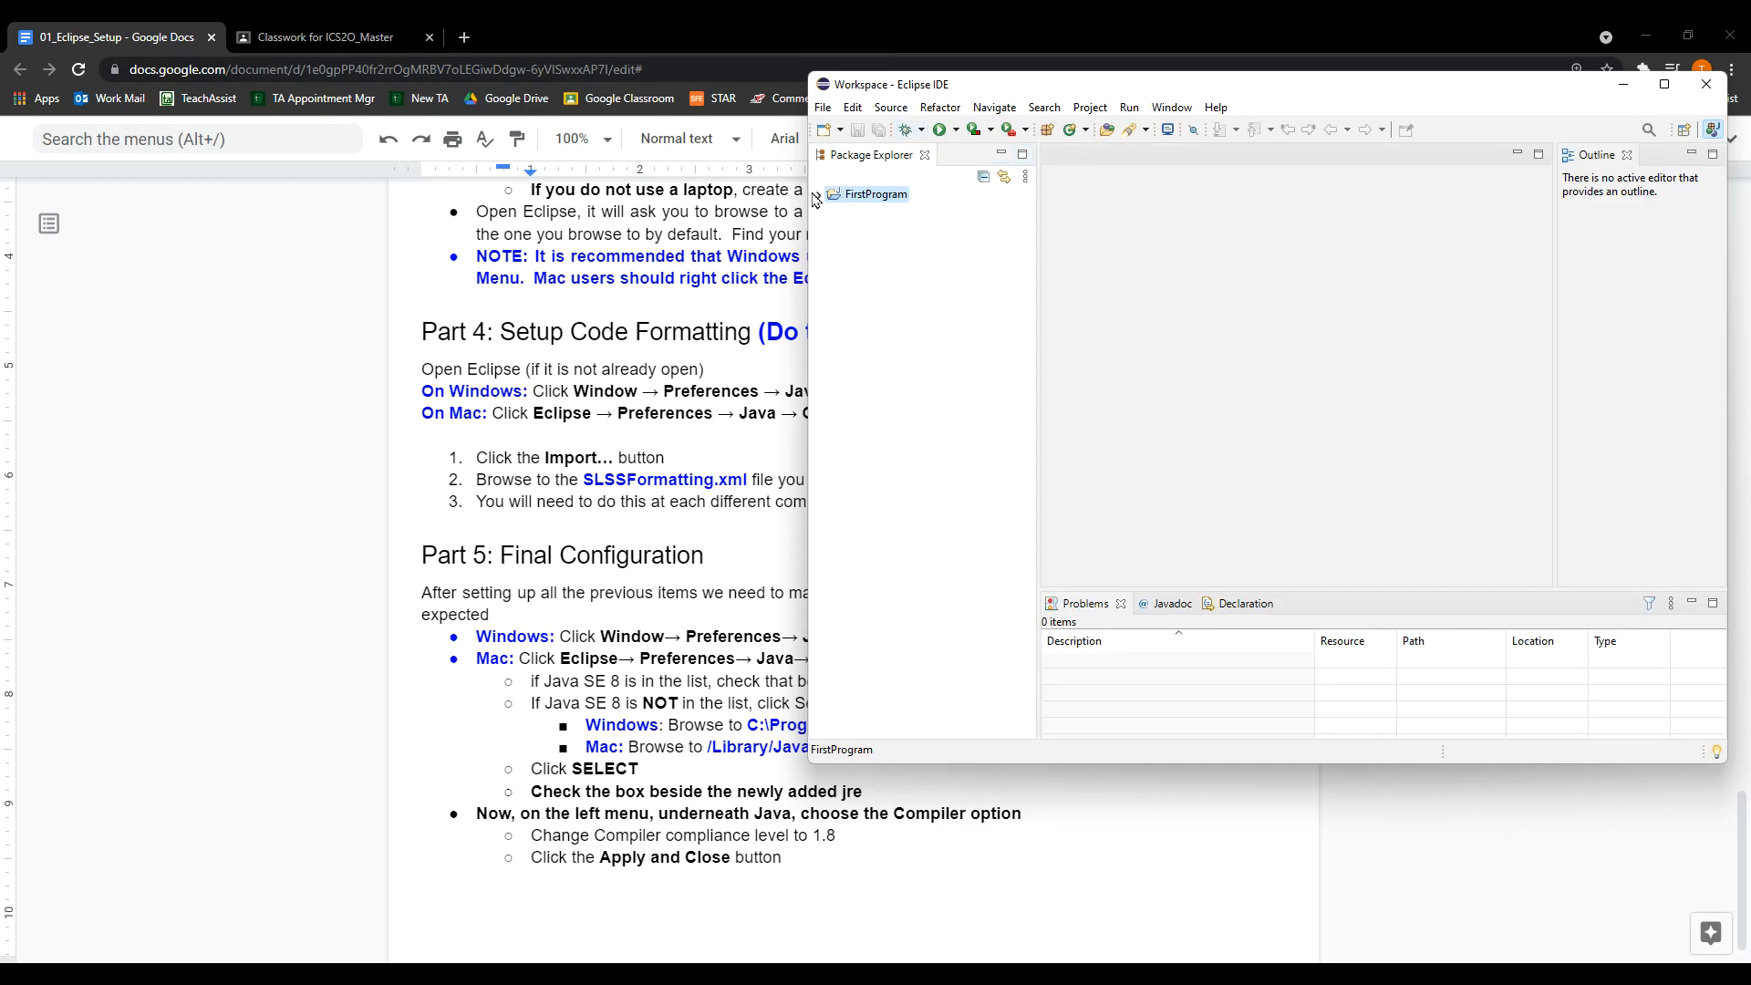
# Expand the FirstProgram project and add a public class named MainProgram with a main method stub to its src folder
pyautogui.doubleClick(839, 201)
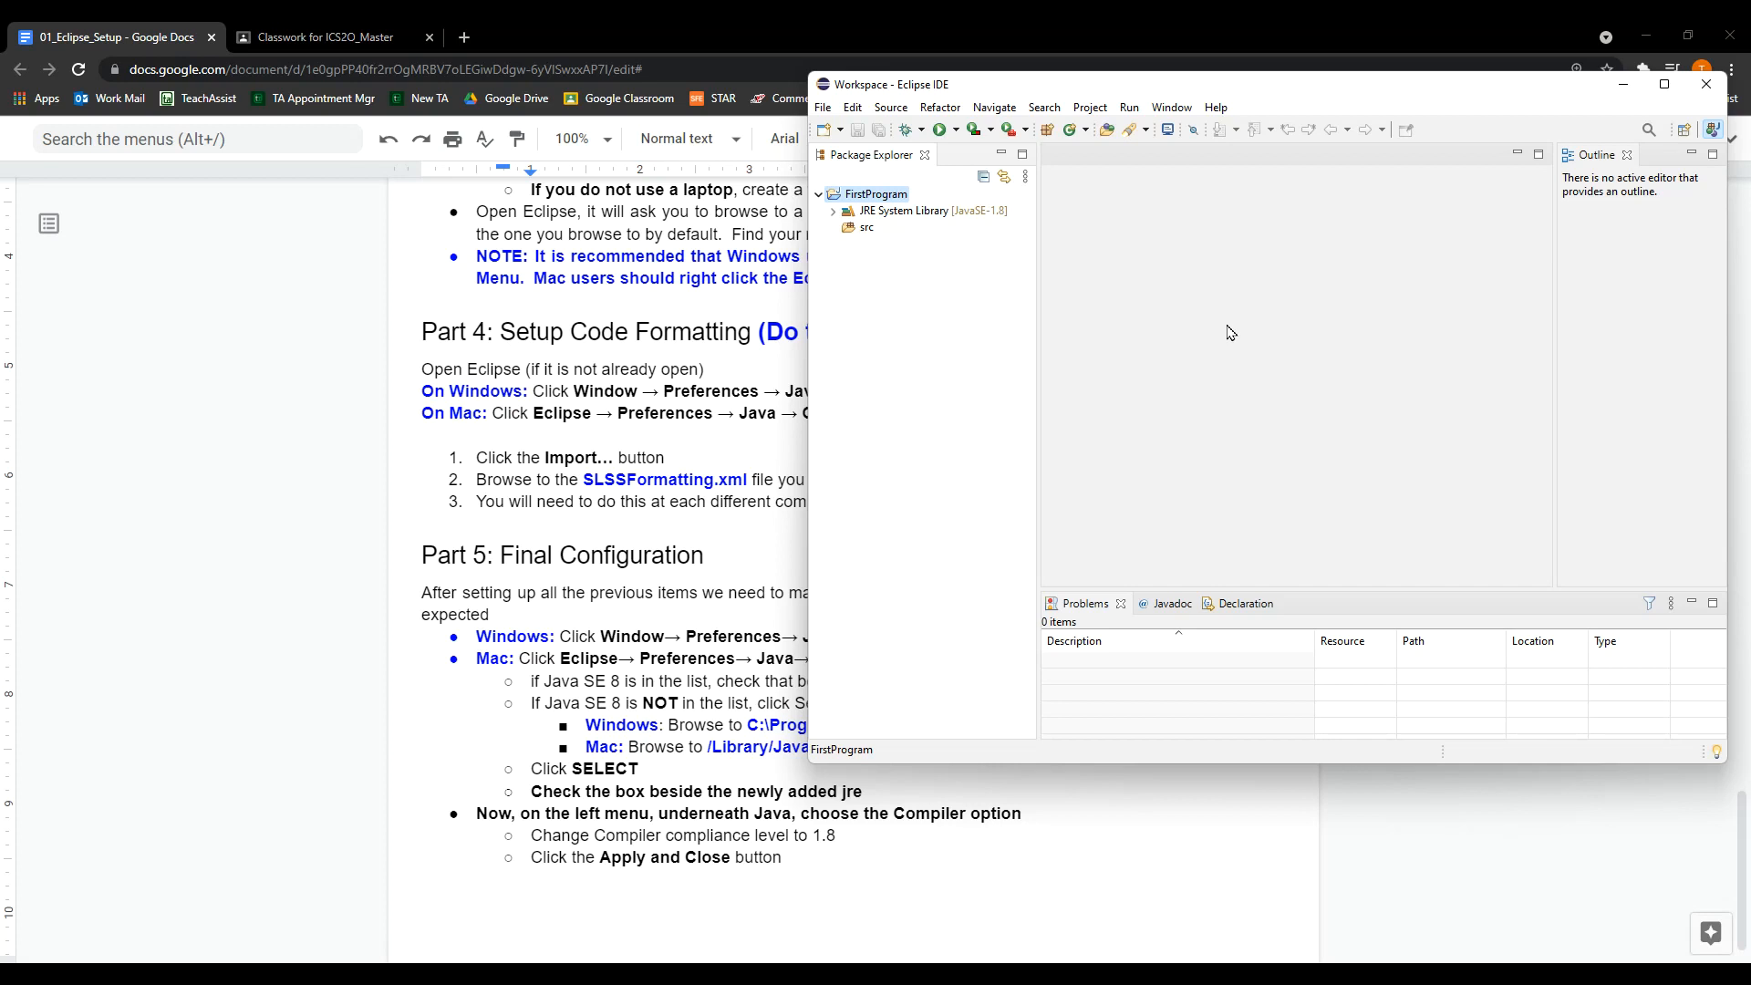
pyautogui.rightClick(863, 232)
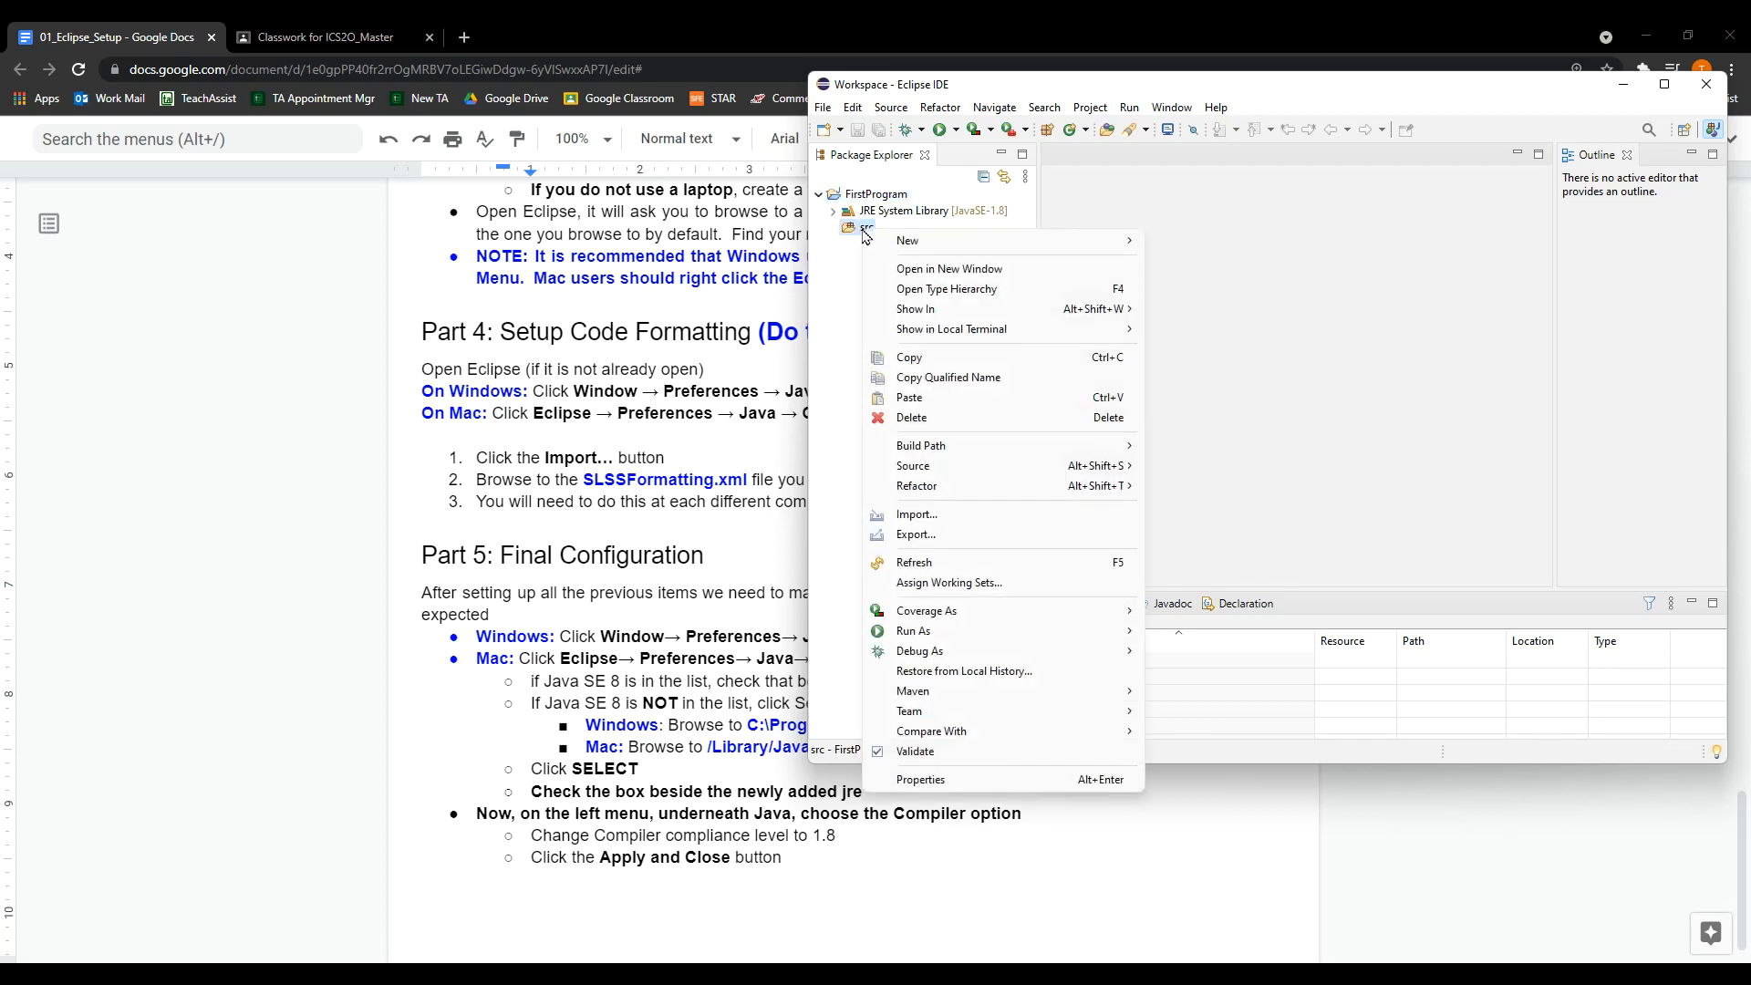
pyautogui.moveTo(1090, 242)
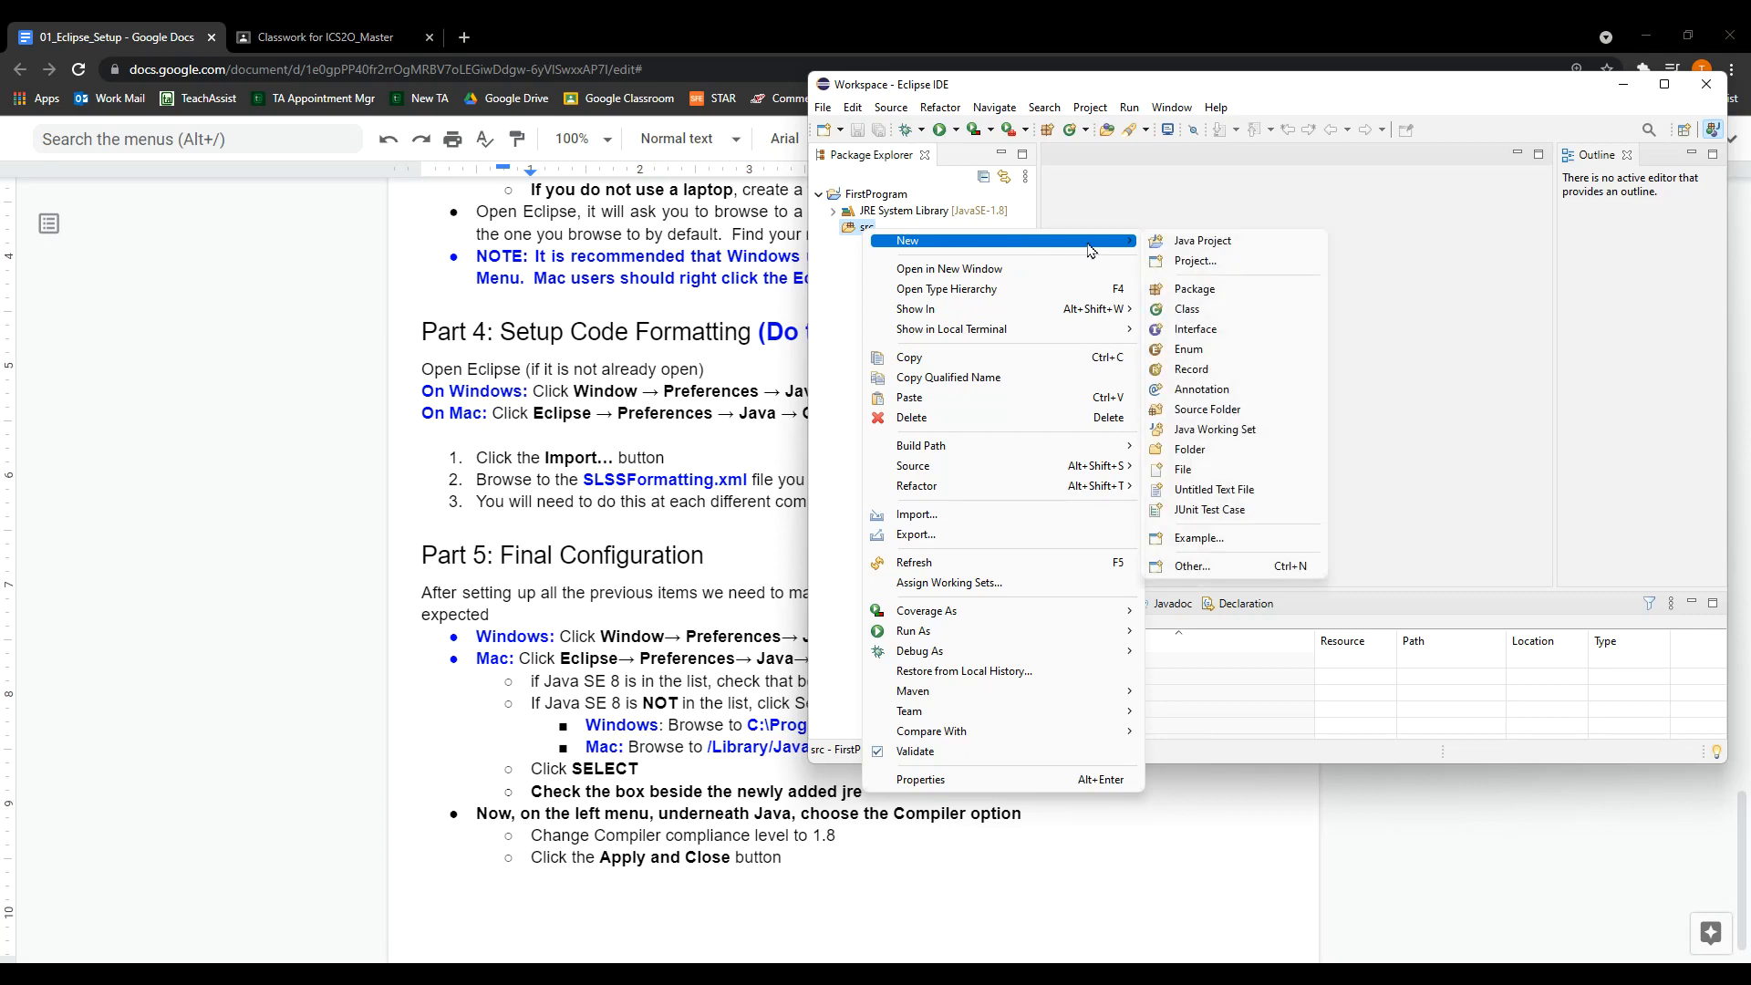
pyautogui.click(1188, 311)
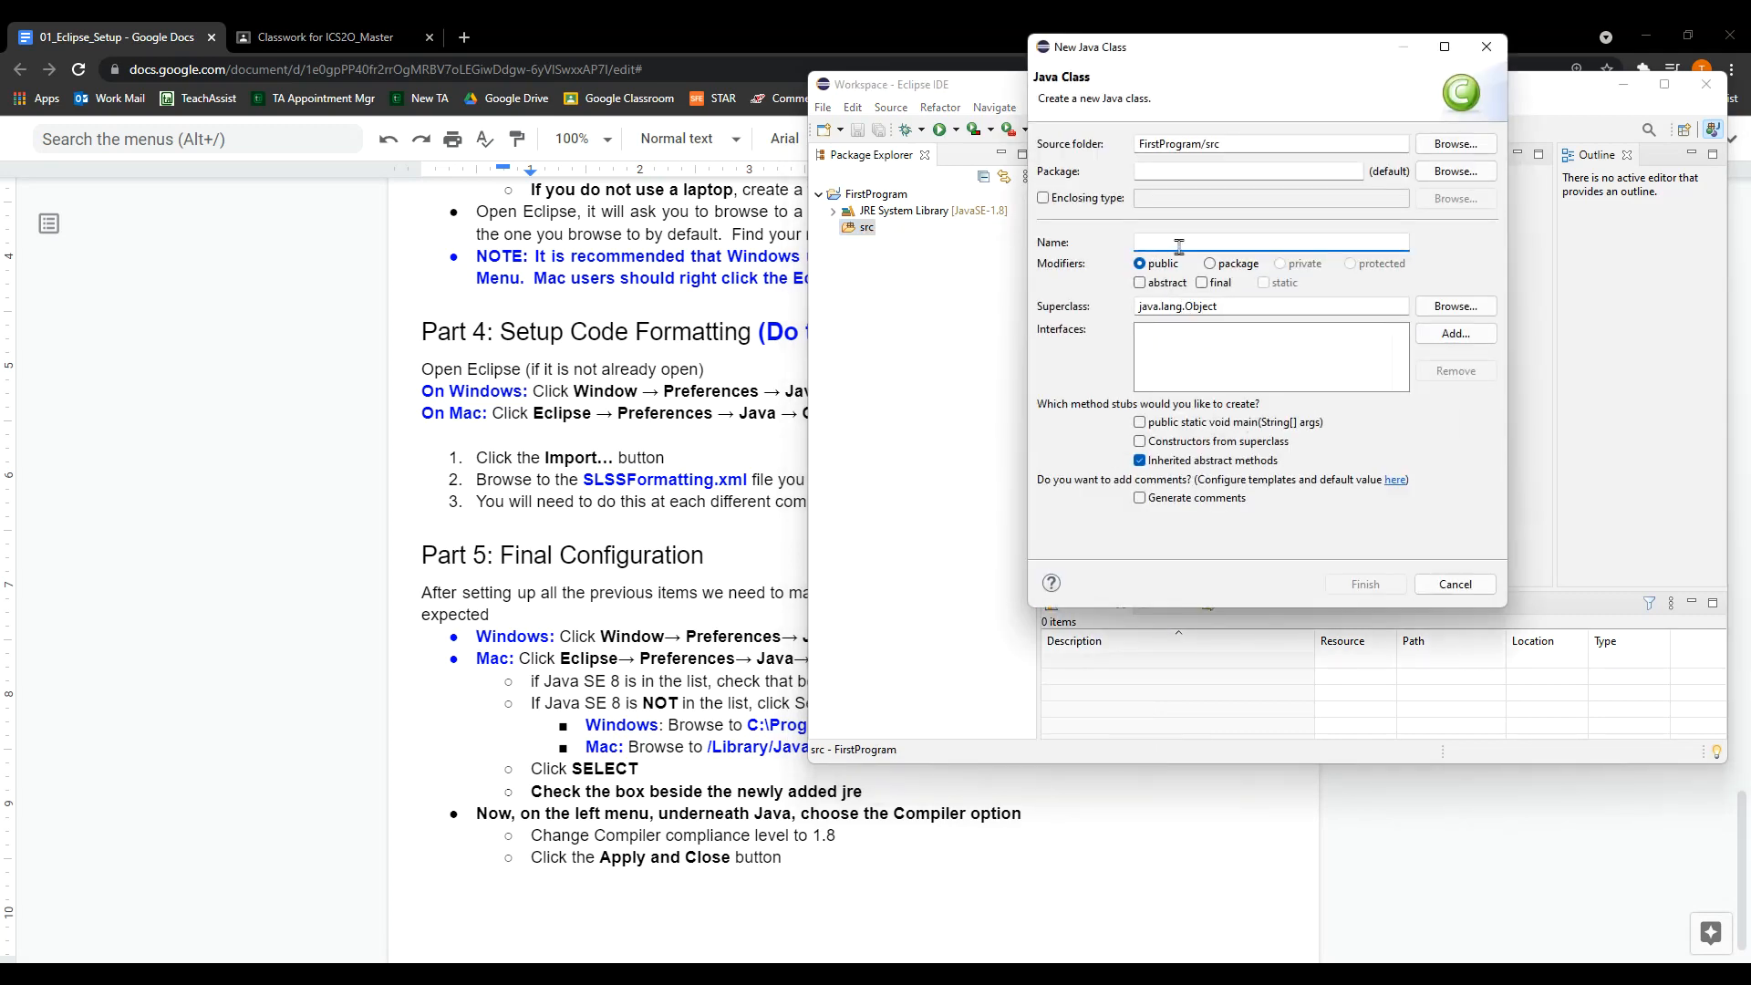
pyautogui.write('MainProgram')
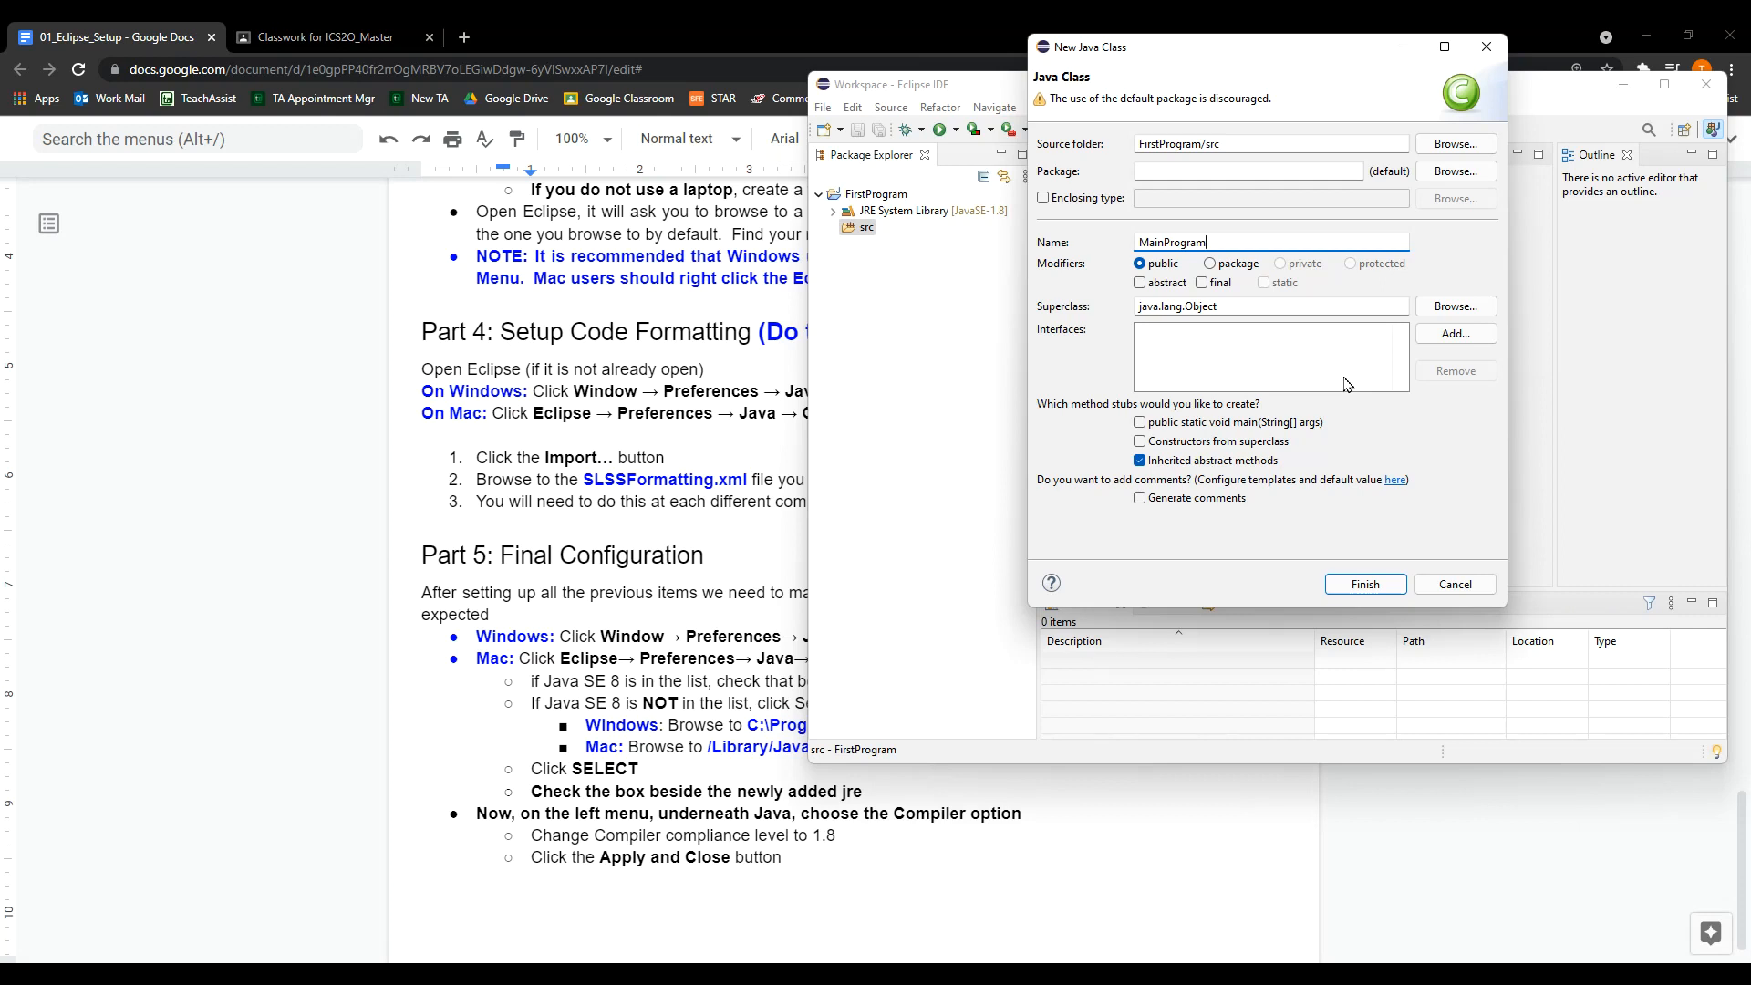
pyautogui.click(1140, 423)
pyautogui.click(1365, 584)
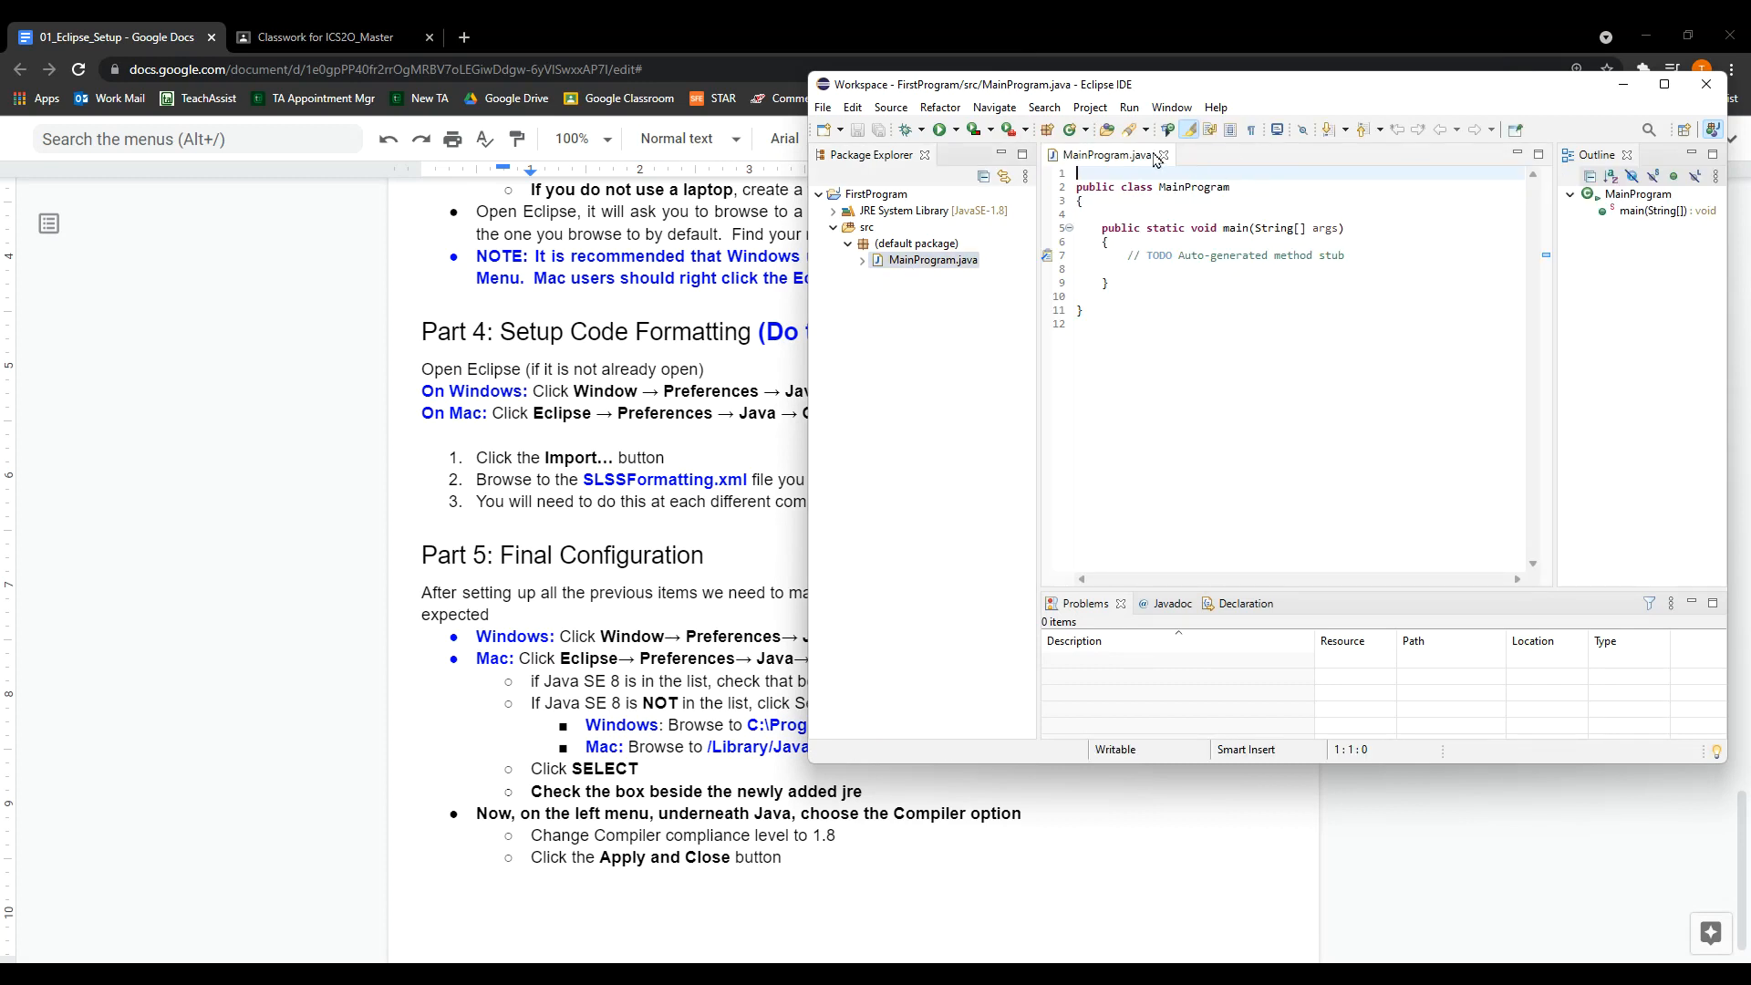
# Add the statement System.out.println("Hello World"); below the TODO comment in the main method
pyautogui.click(1189, 270)
pyautogui.press('Tab')
pyautogui.press('Tab')
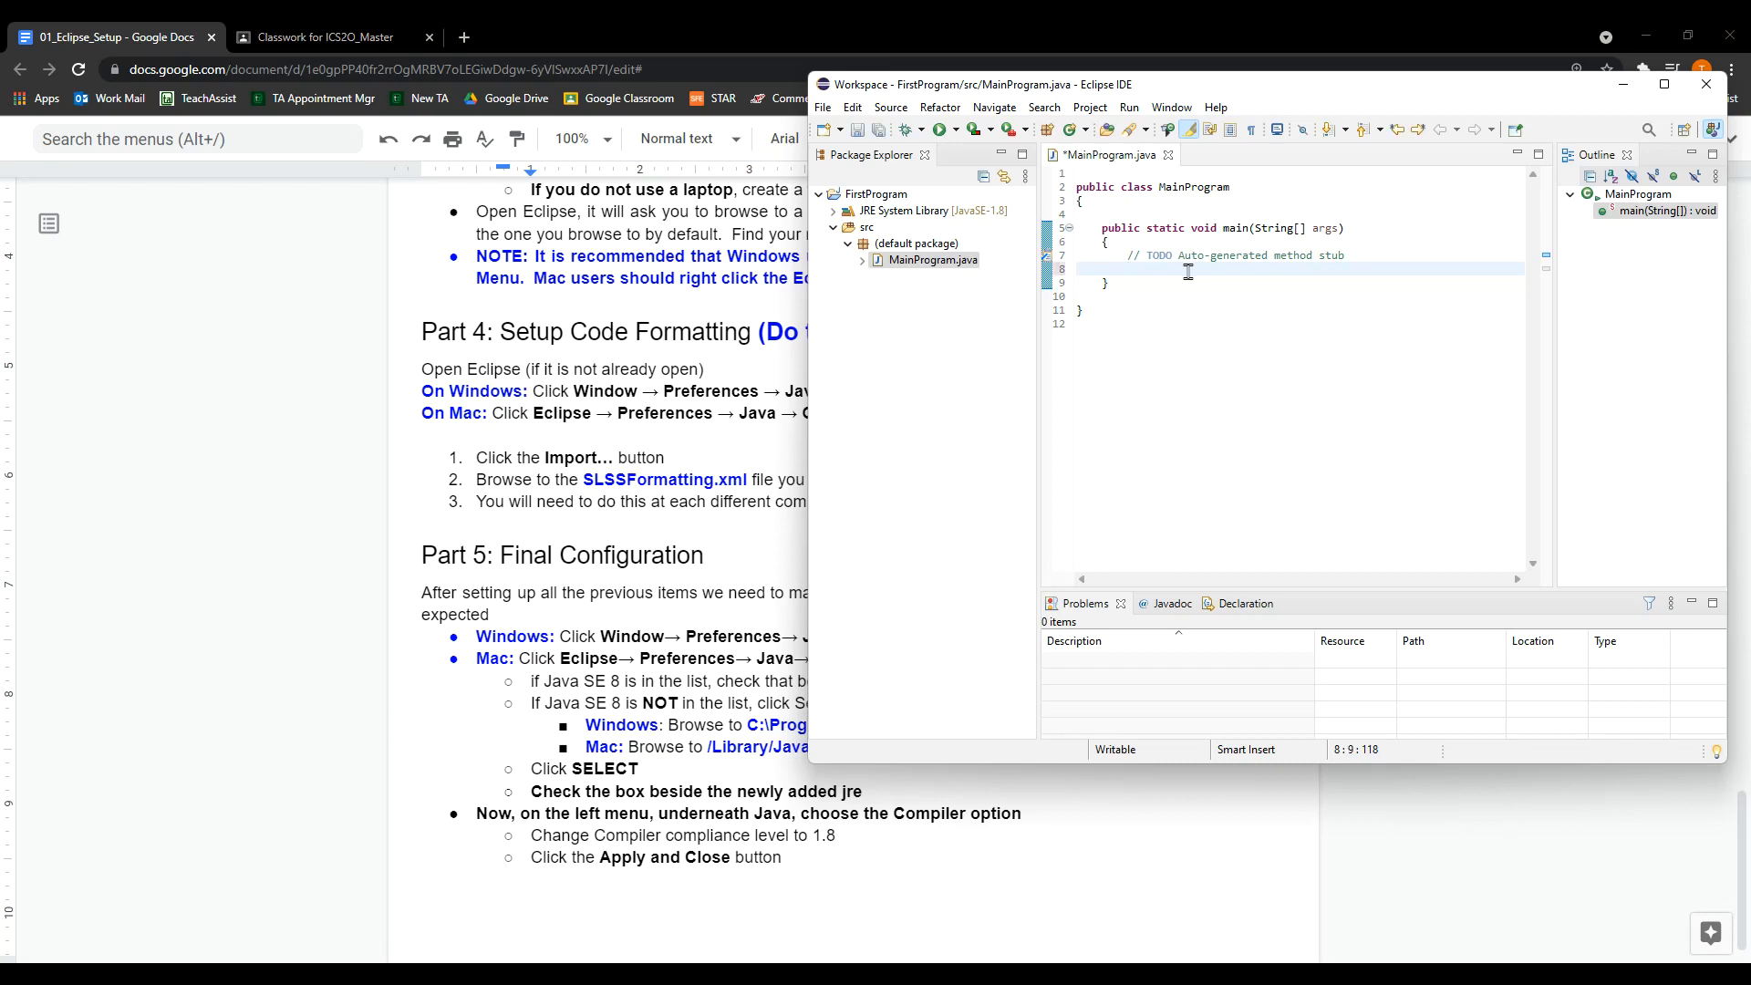
pyautogui.write('System.out')
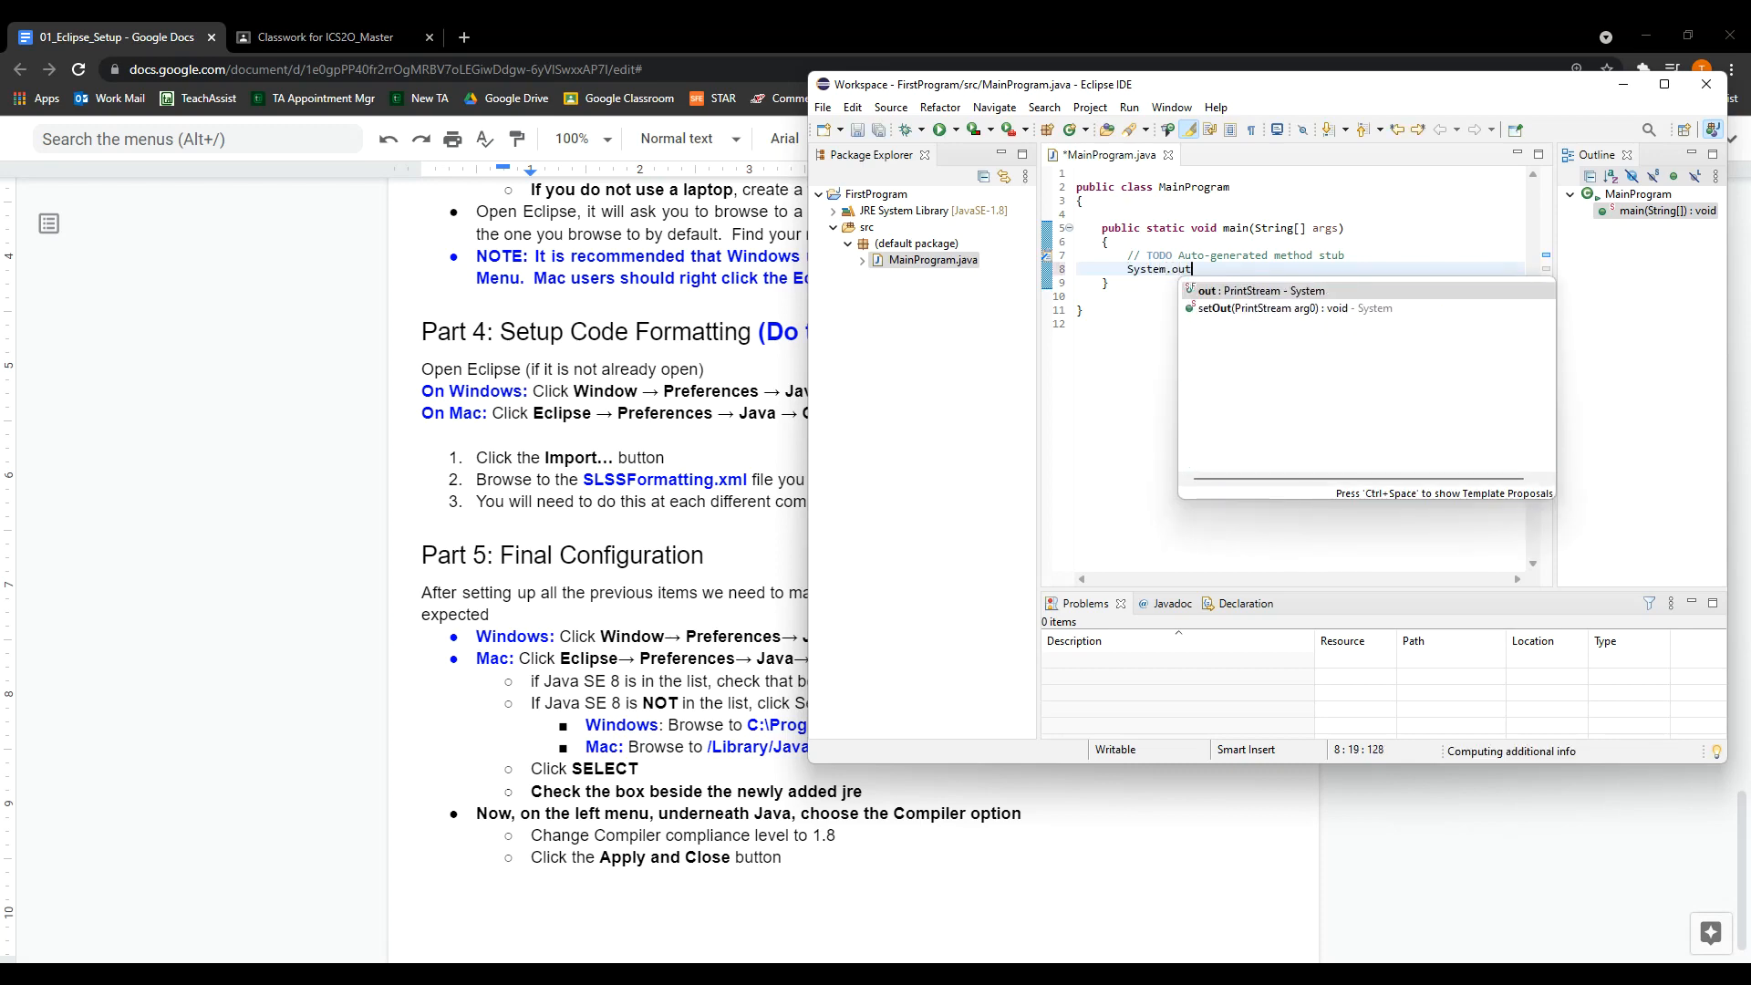
pyautogui.write('.println("Hel')
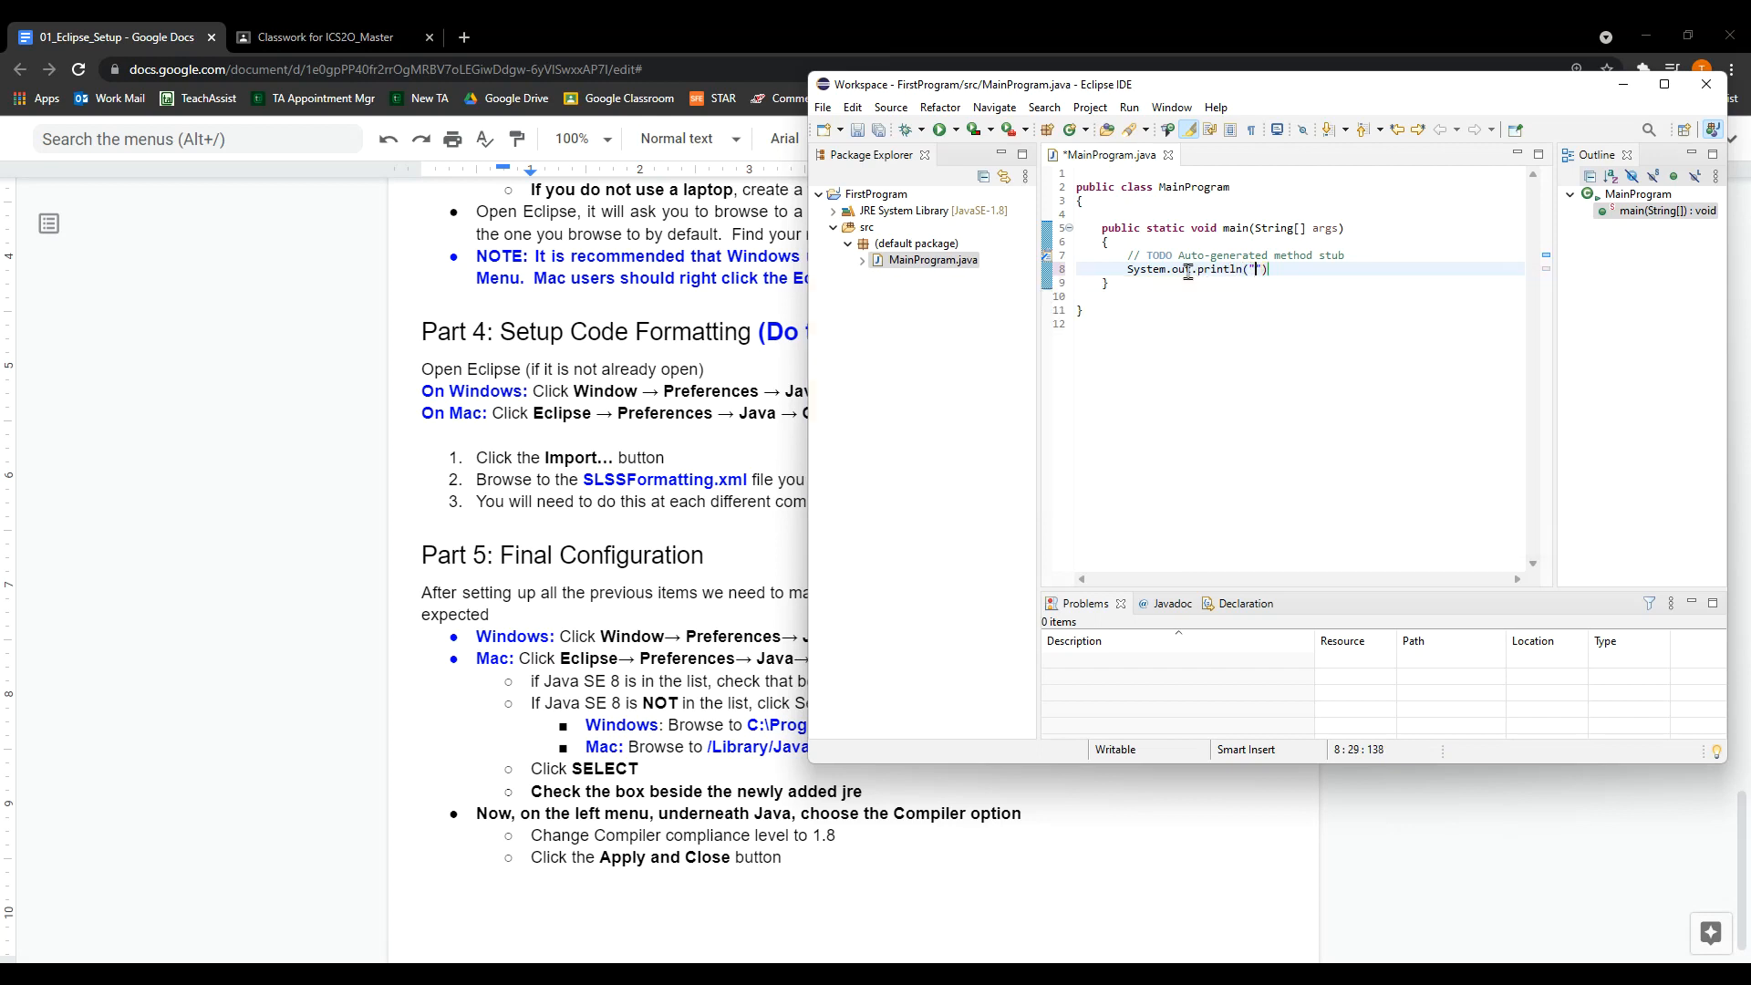
pyautogui.write('lo World");')
# Run MainProgram, saving MainProgram.java before the launch
pyautogui.click(1275, 344)
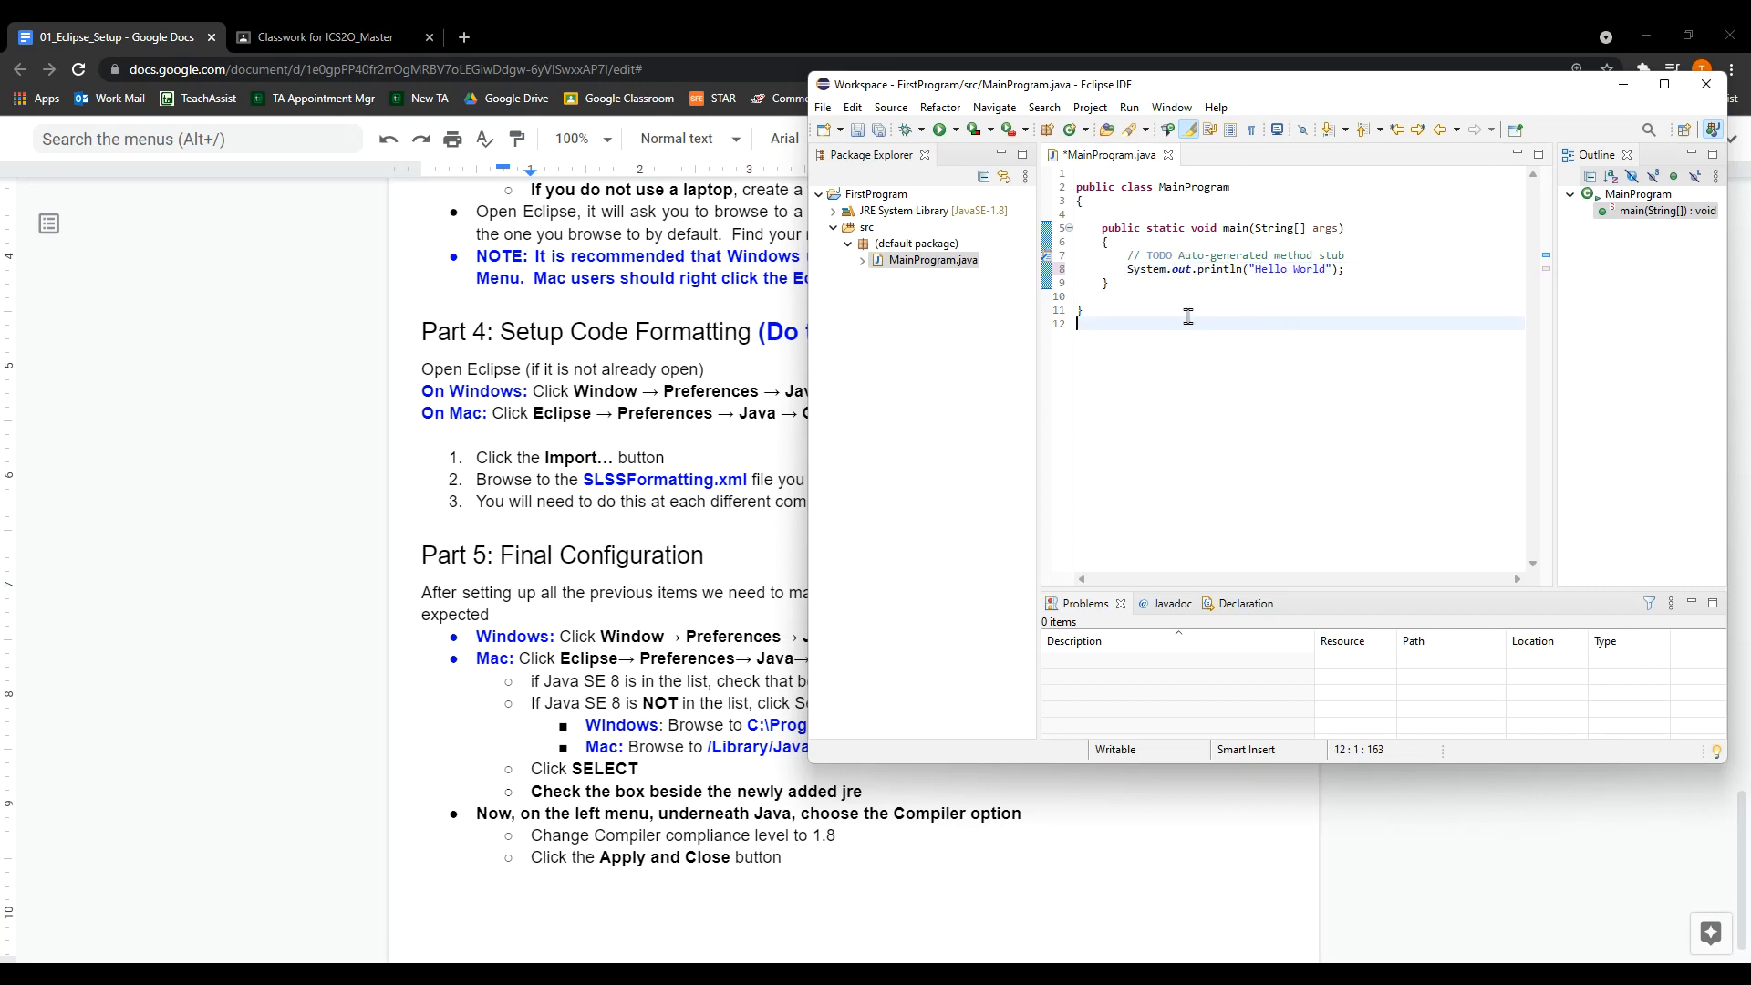
pyautogui.click(940, 130)
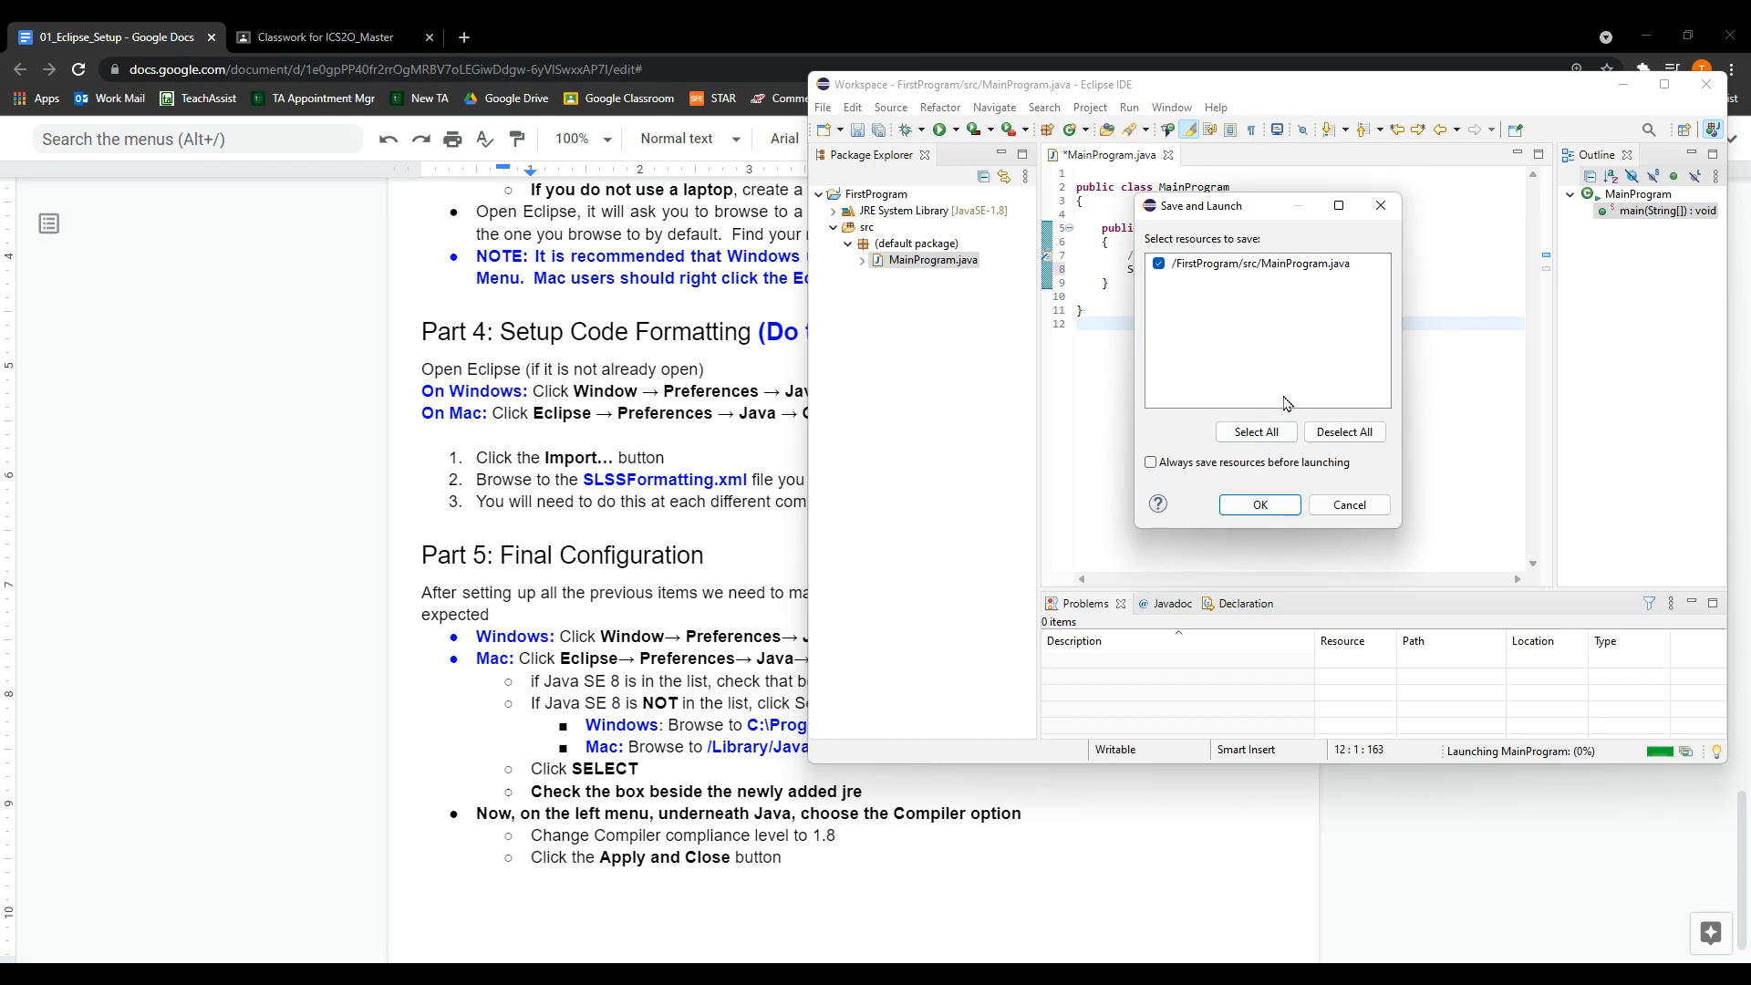
pyautogui.click(1262, 505)
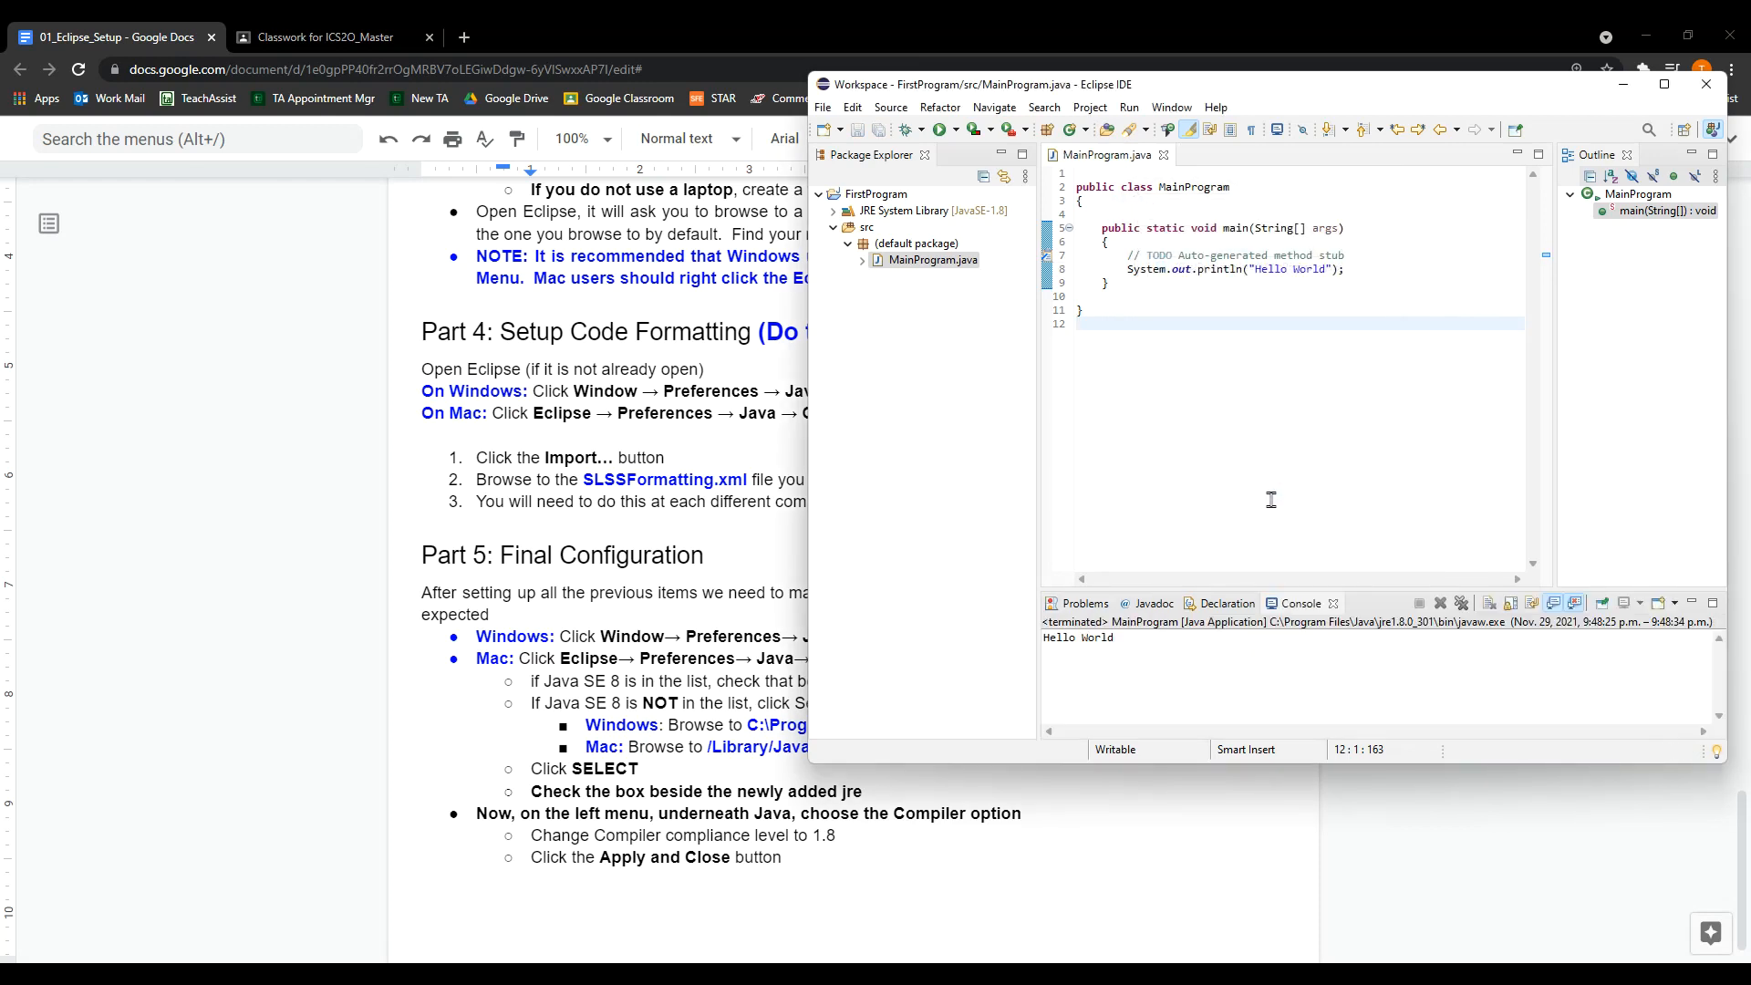